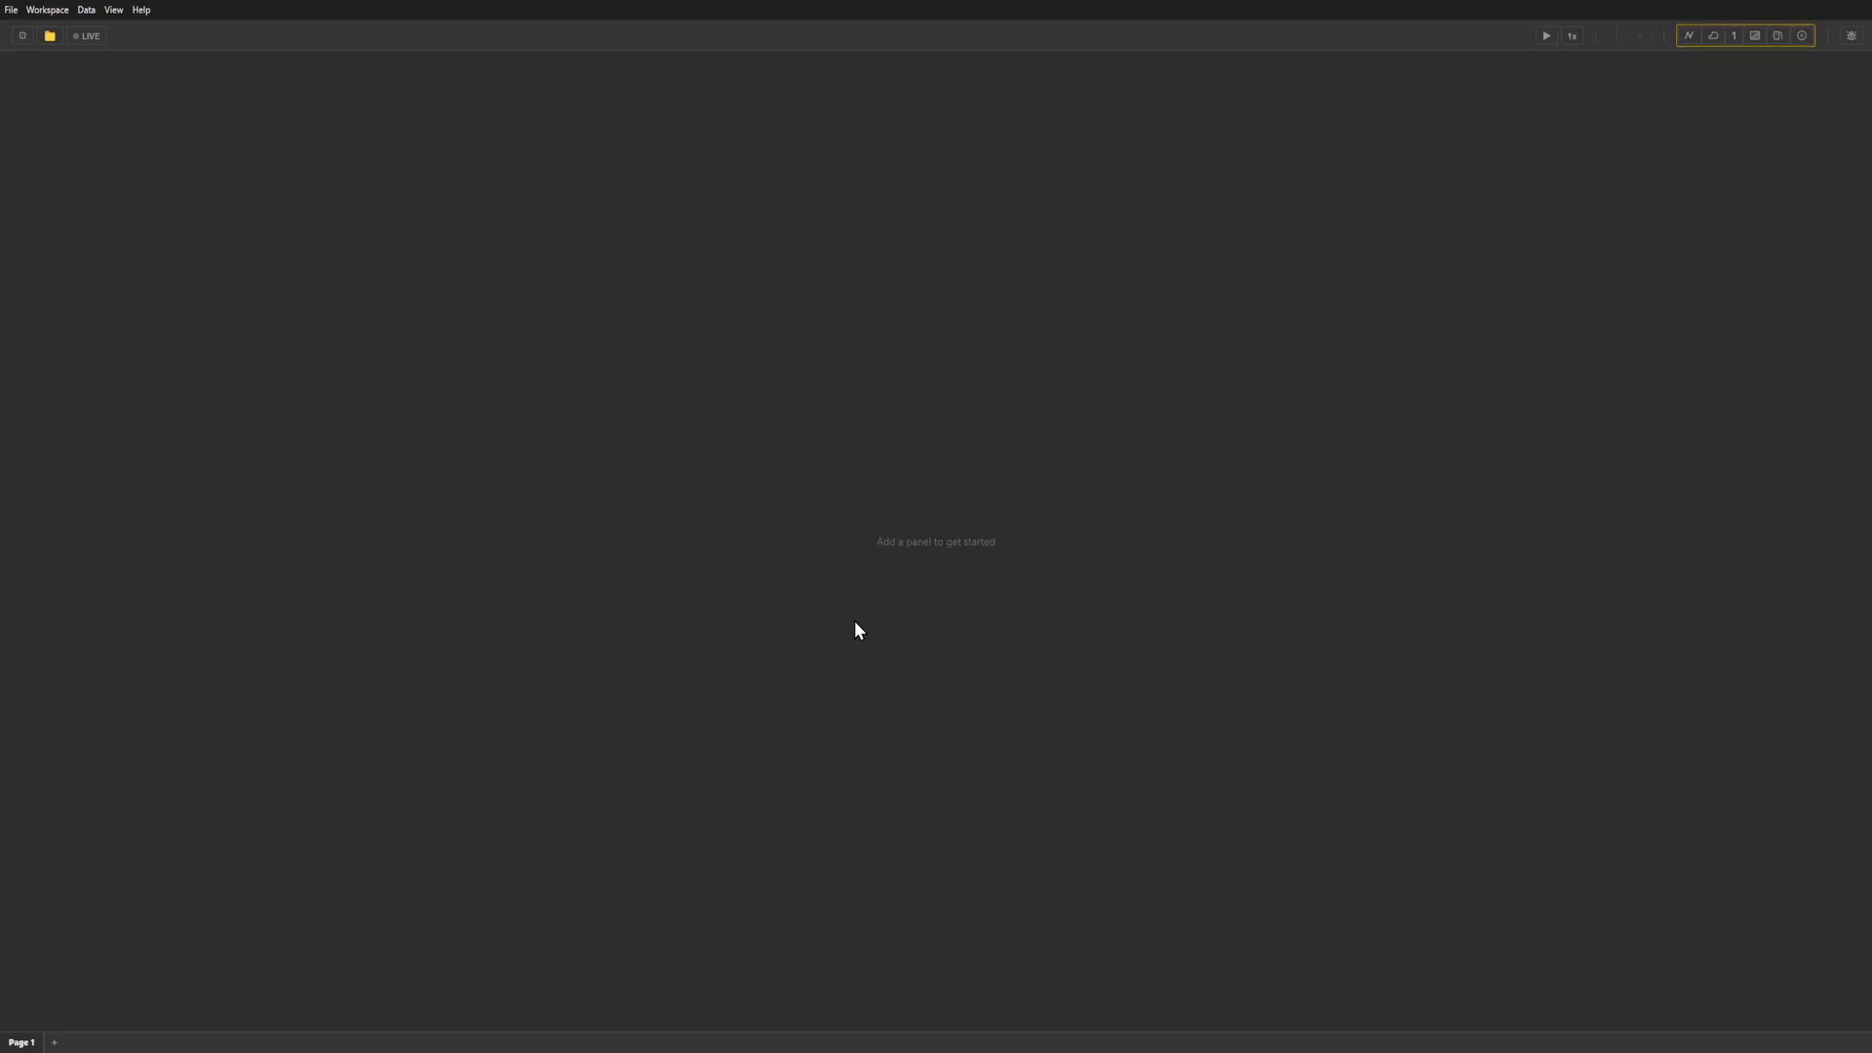
Load the Dallara IL15 Indy NXT session recorded at Brands Hatch Circuit on 13 Mar 2026.
left_click(50, 43)
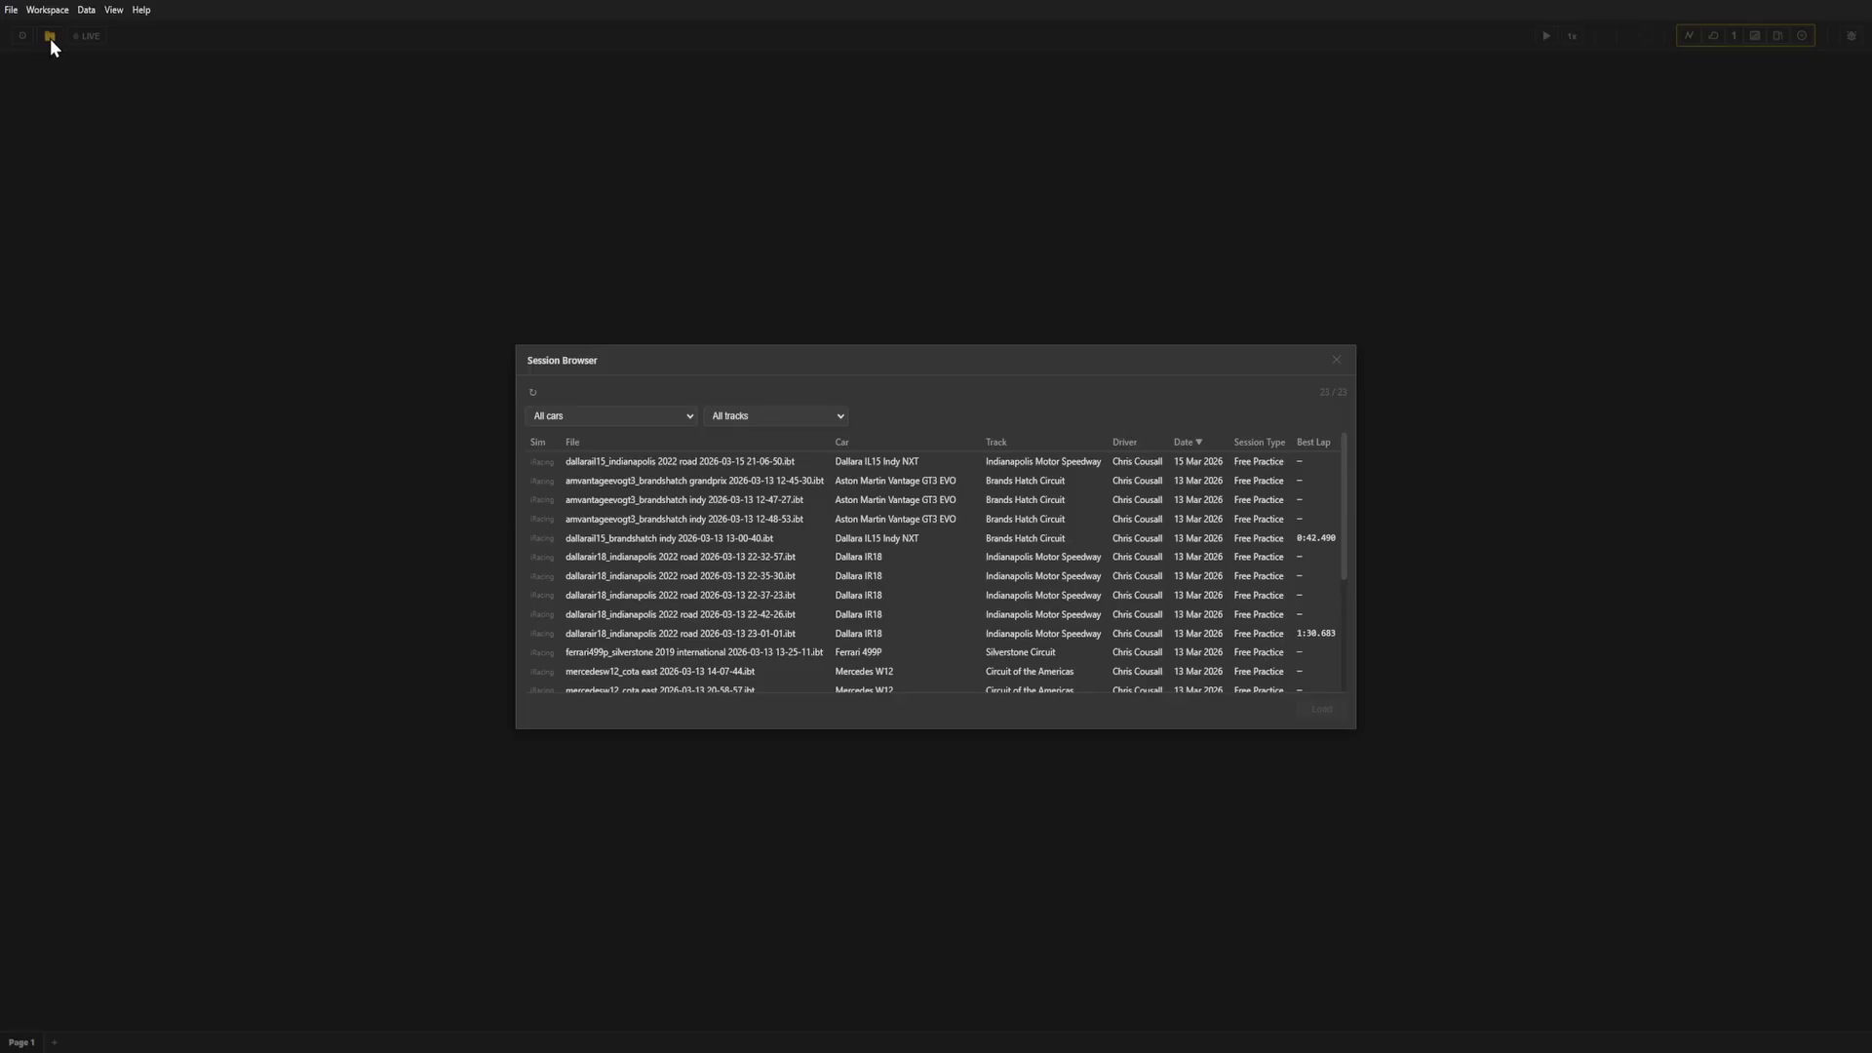
scroll(716, 497, "down", 5)
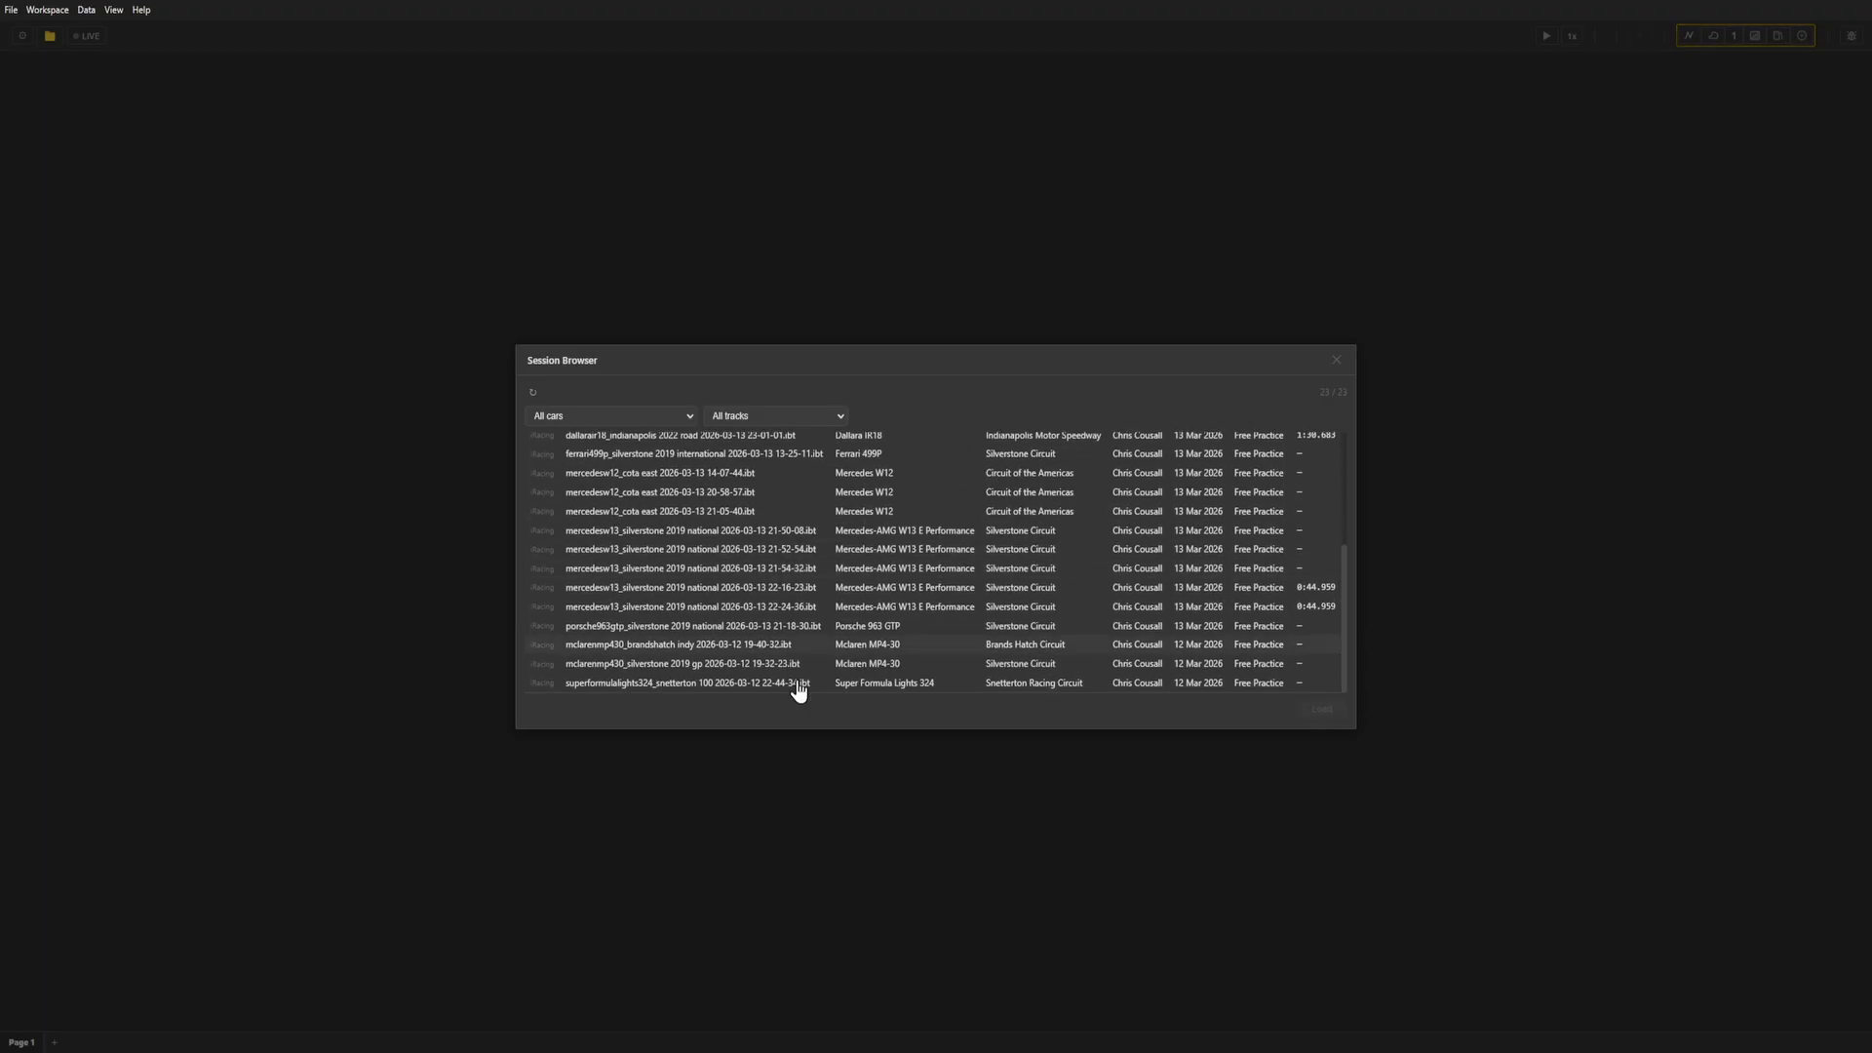
scroll(732, 585, "up", 5)
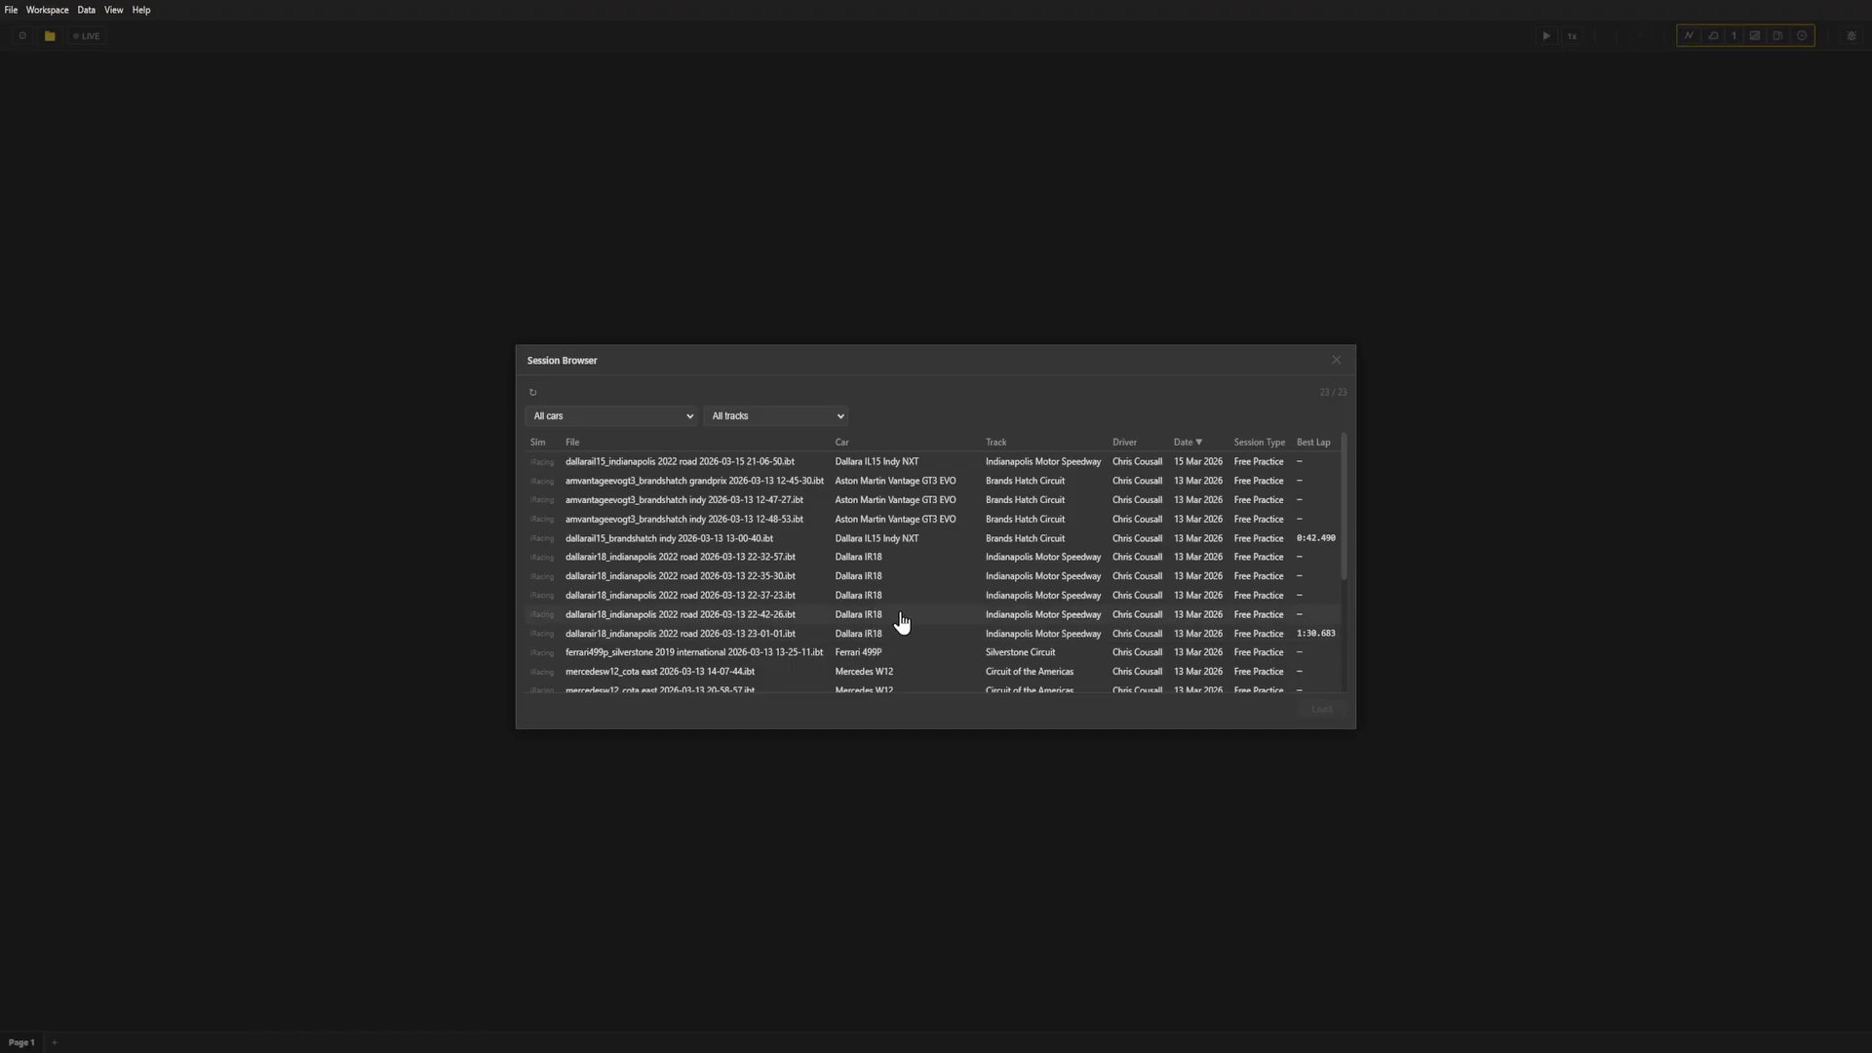
left_click(598, 545)
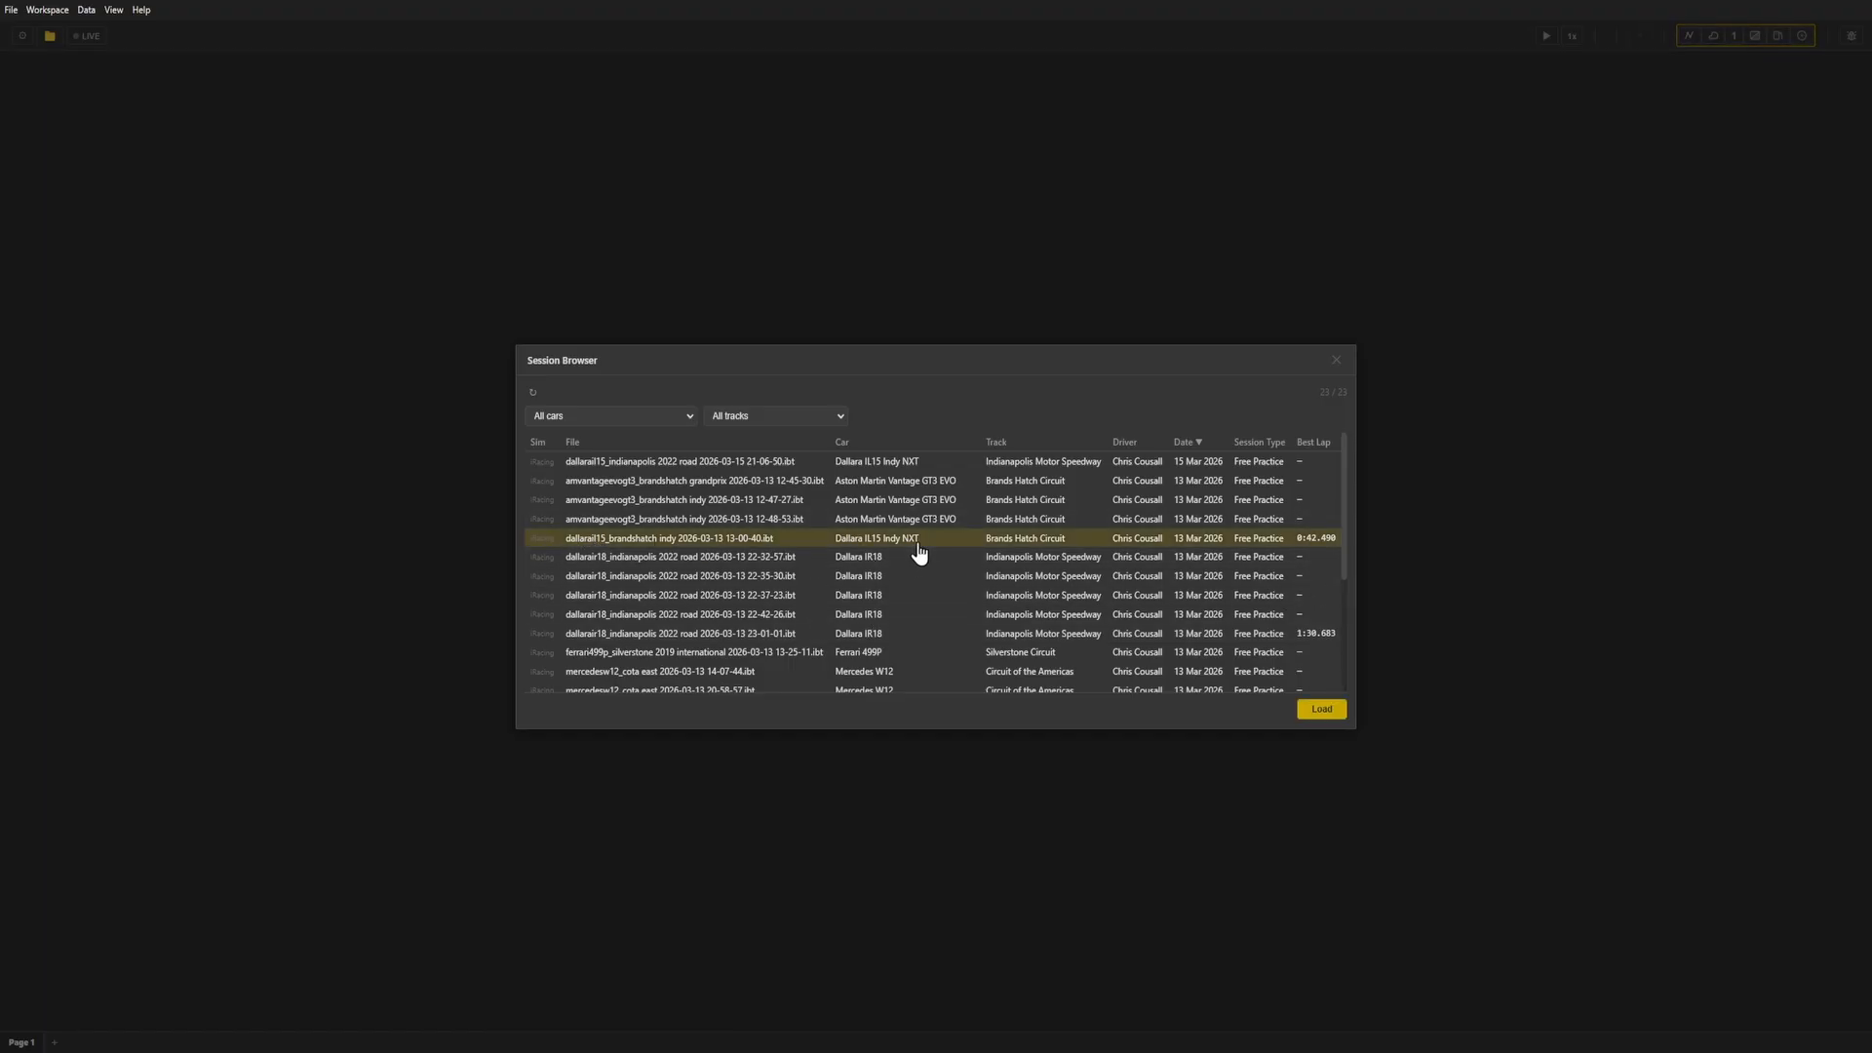
left_click(1329, 712)
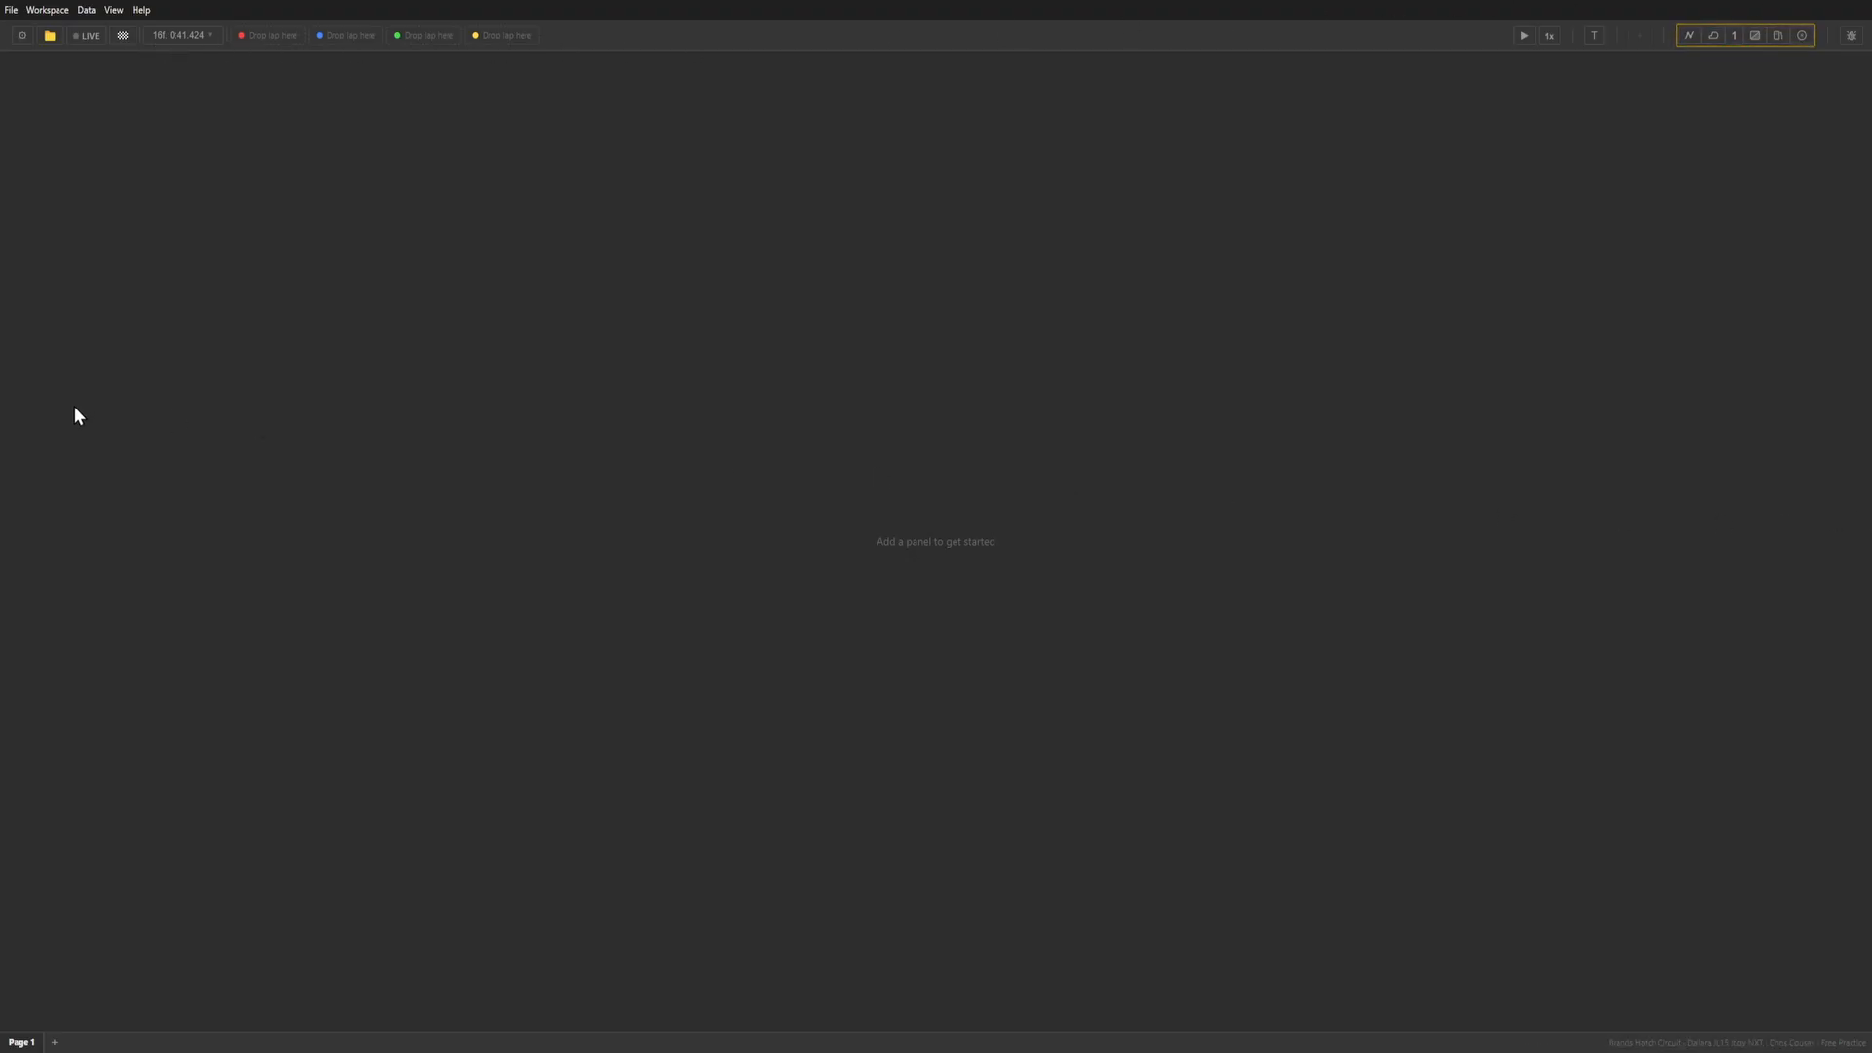
Check the telemetry folder and unit settings, and look at the session browser again.
left_click(24, 36)
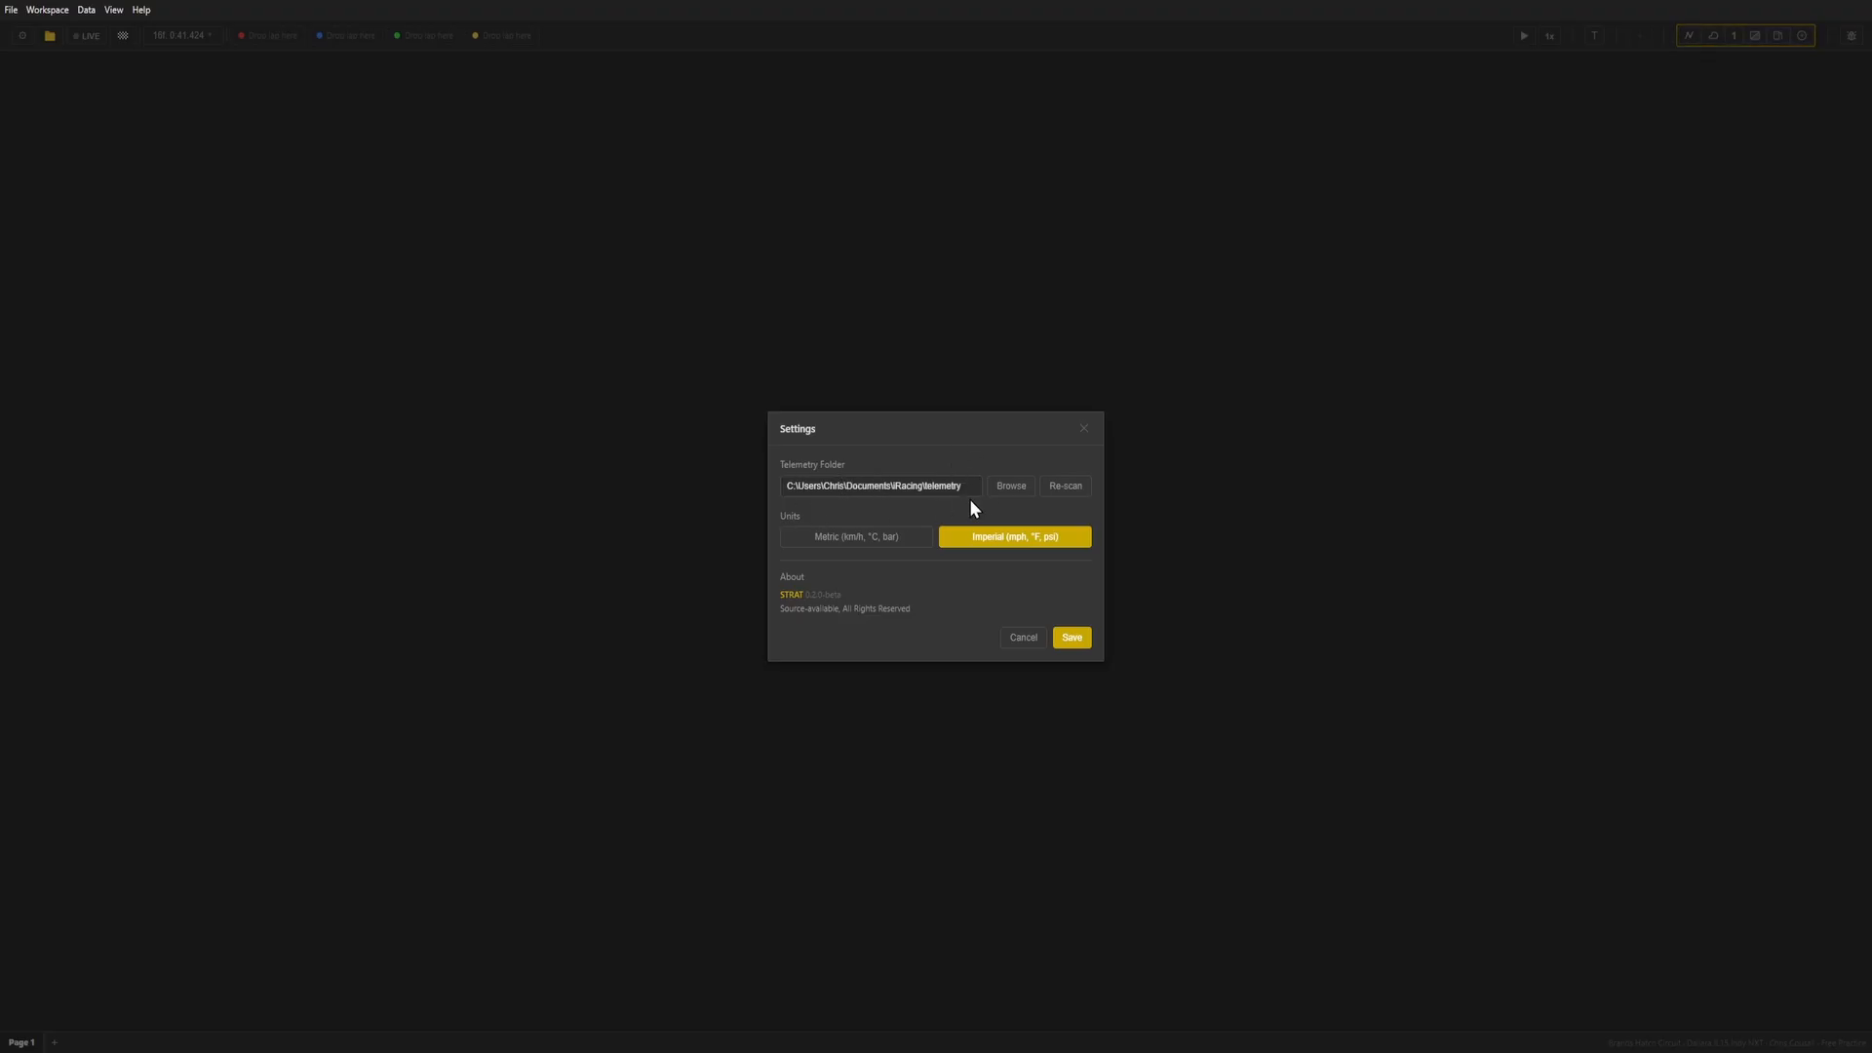
left_click(1083, 431)
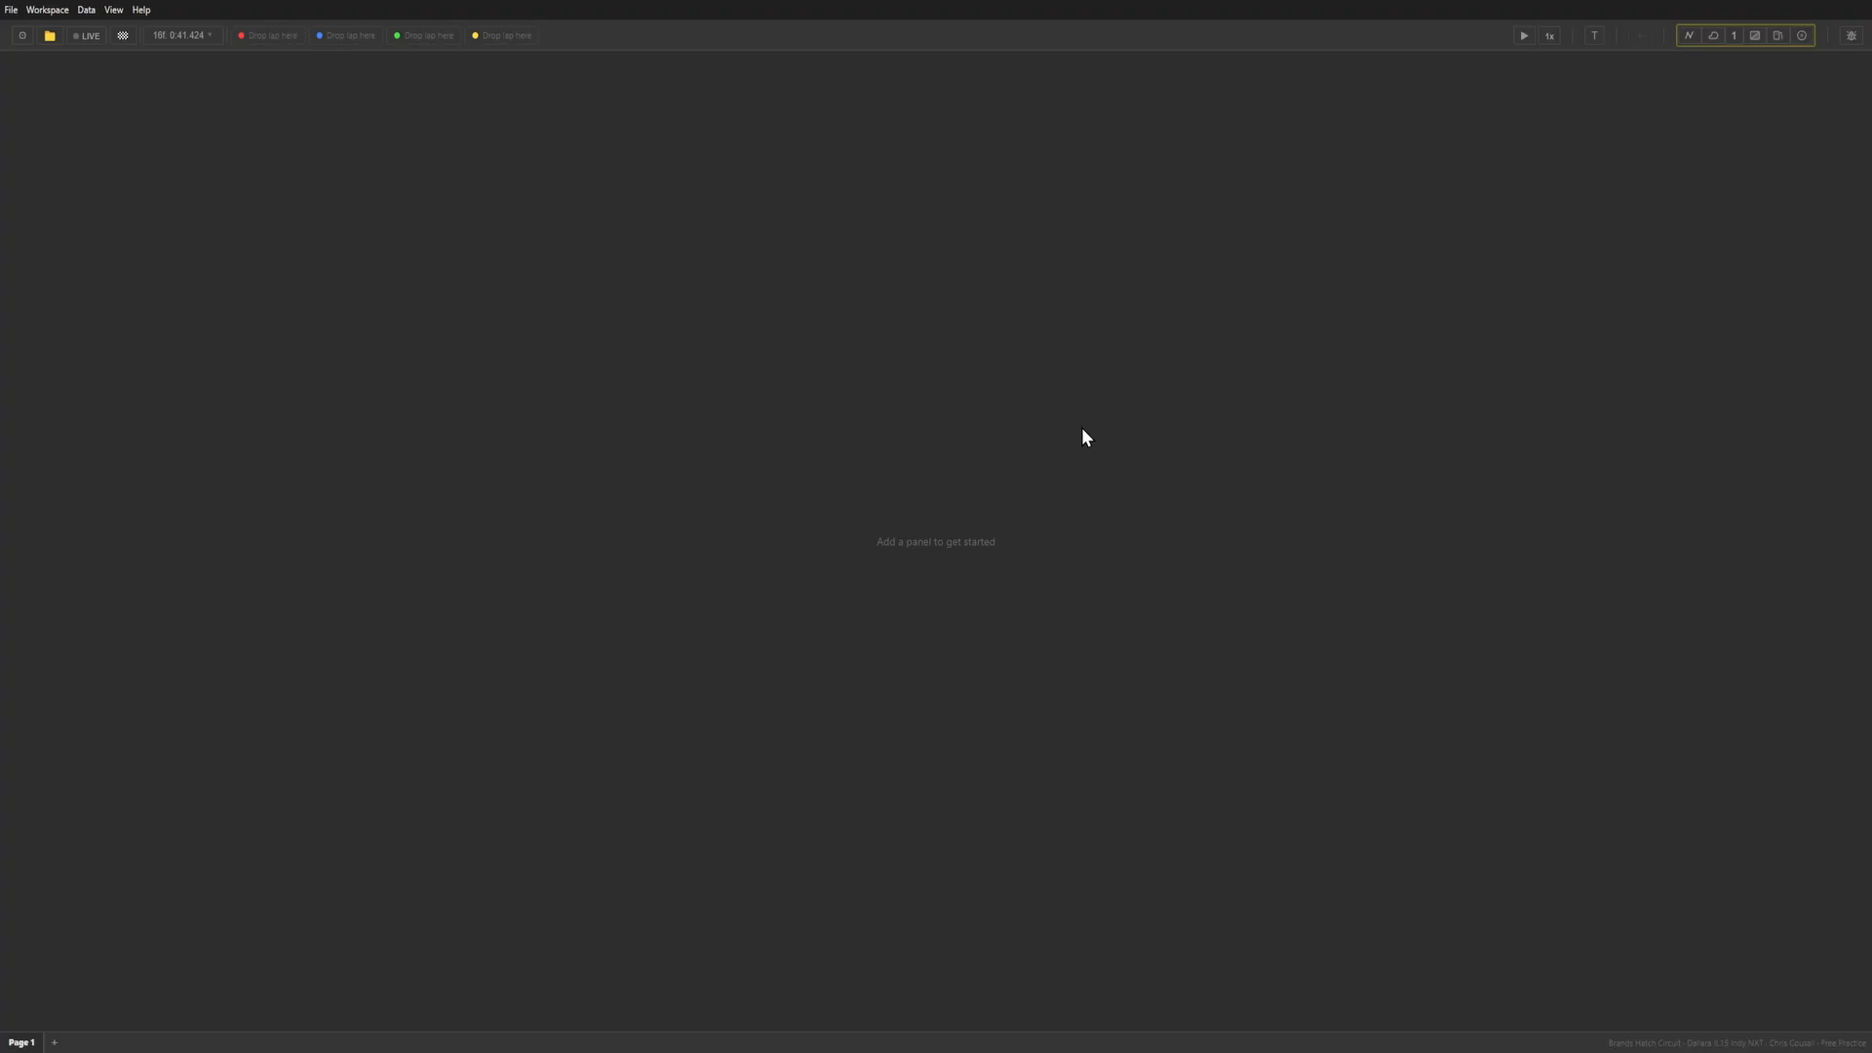
left_click(50, 37)
left_click(1334, 357)
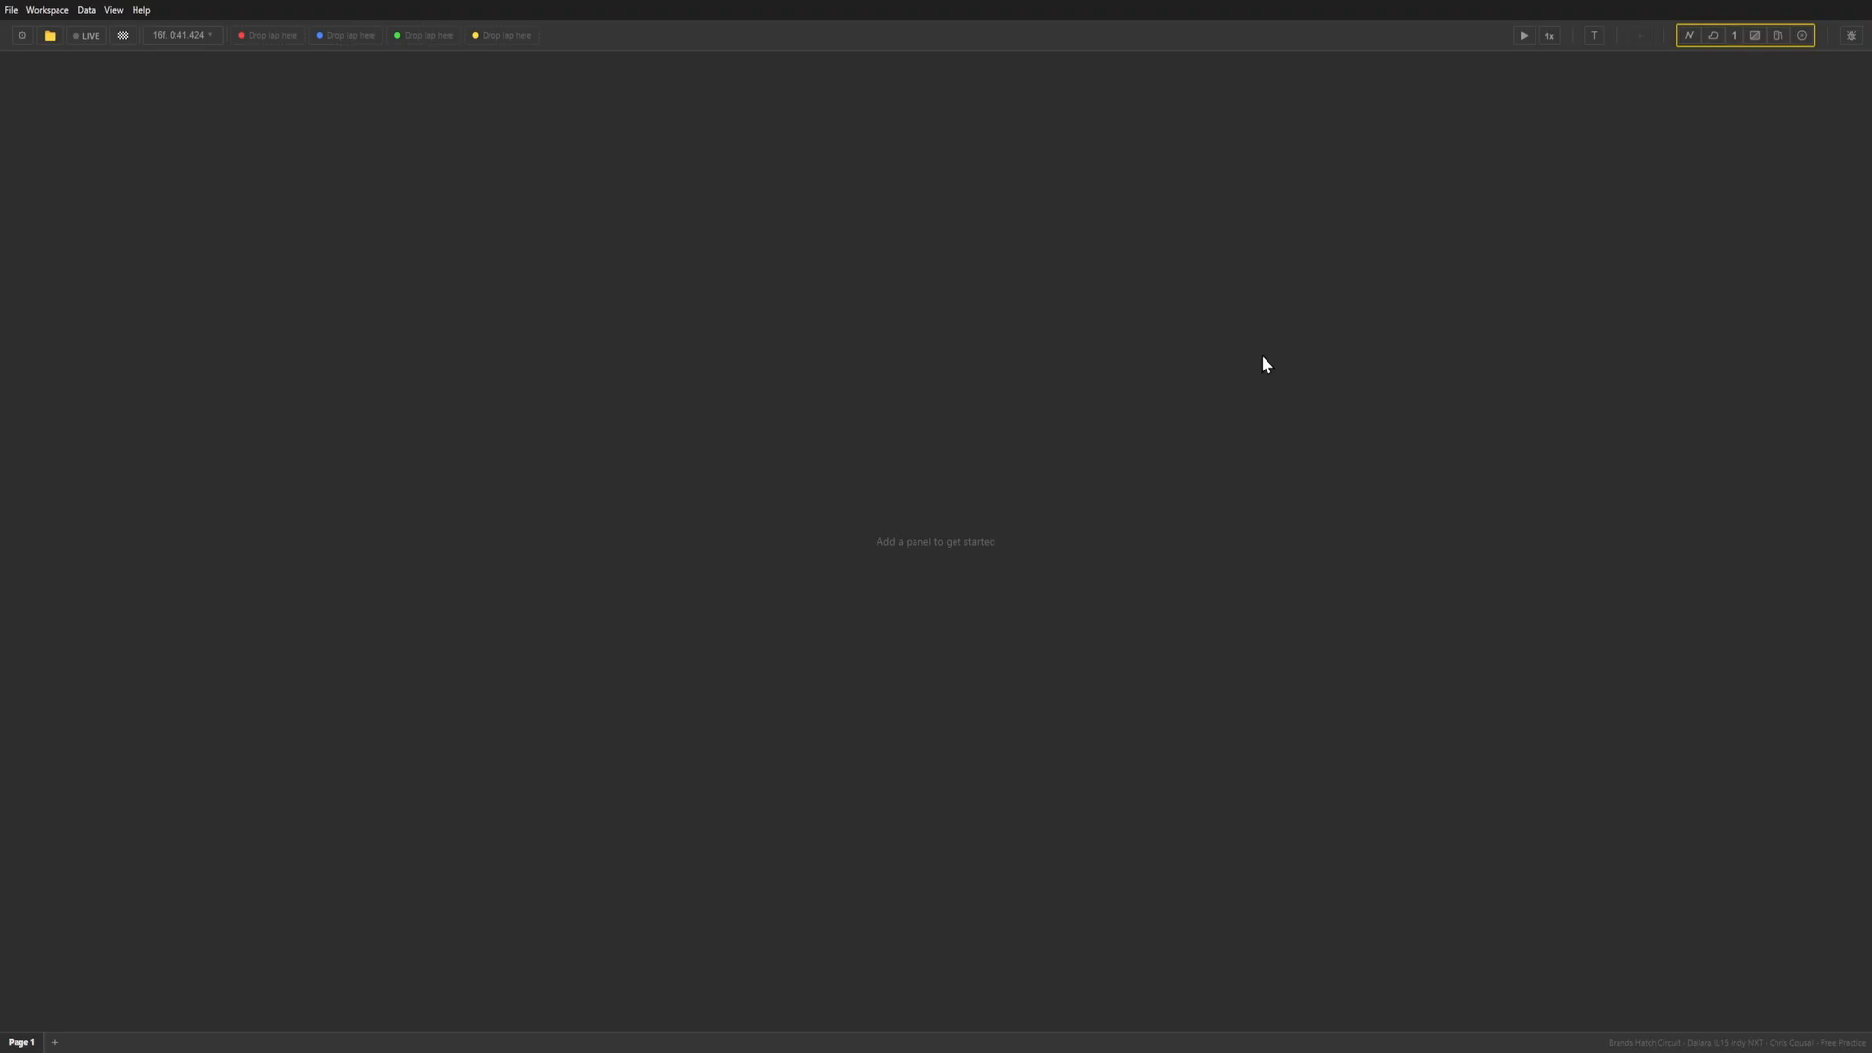
Review the session's table of lap and sector times and the list of selectable laps.
left_click(123, 41)
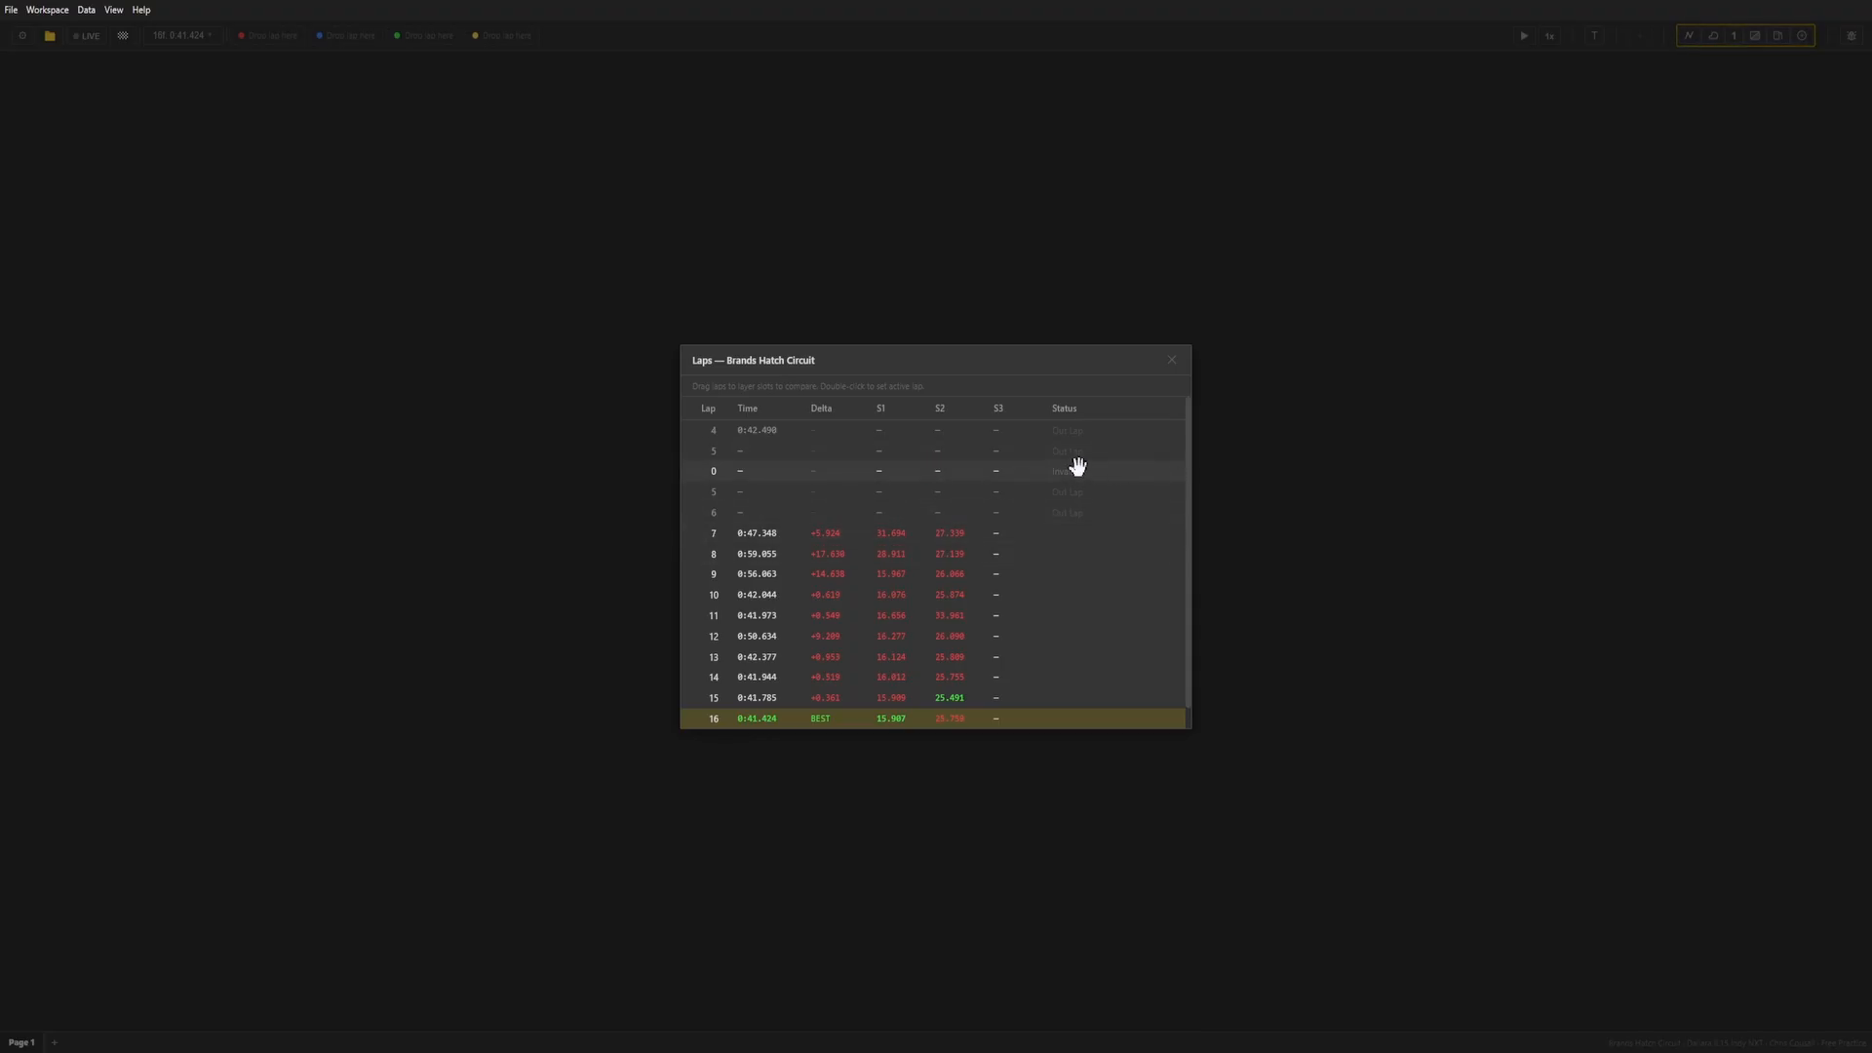
scroll(1161, 417, "down", 1)
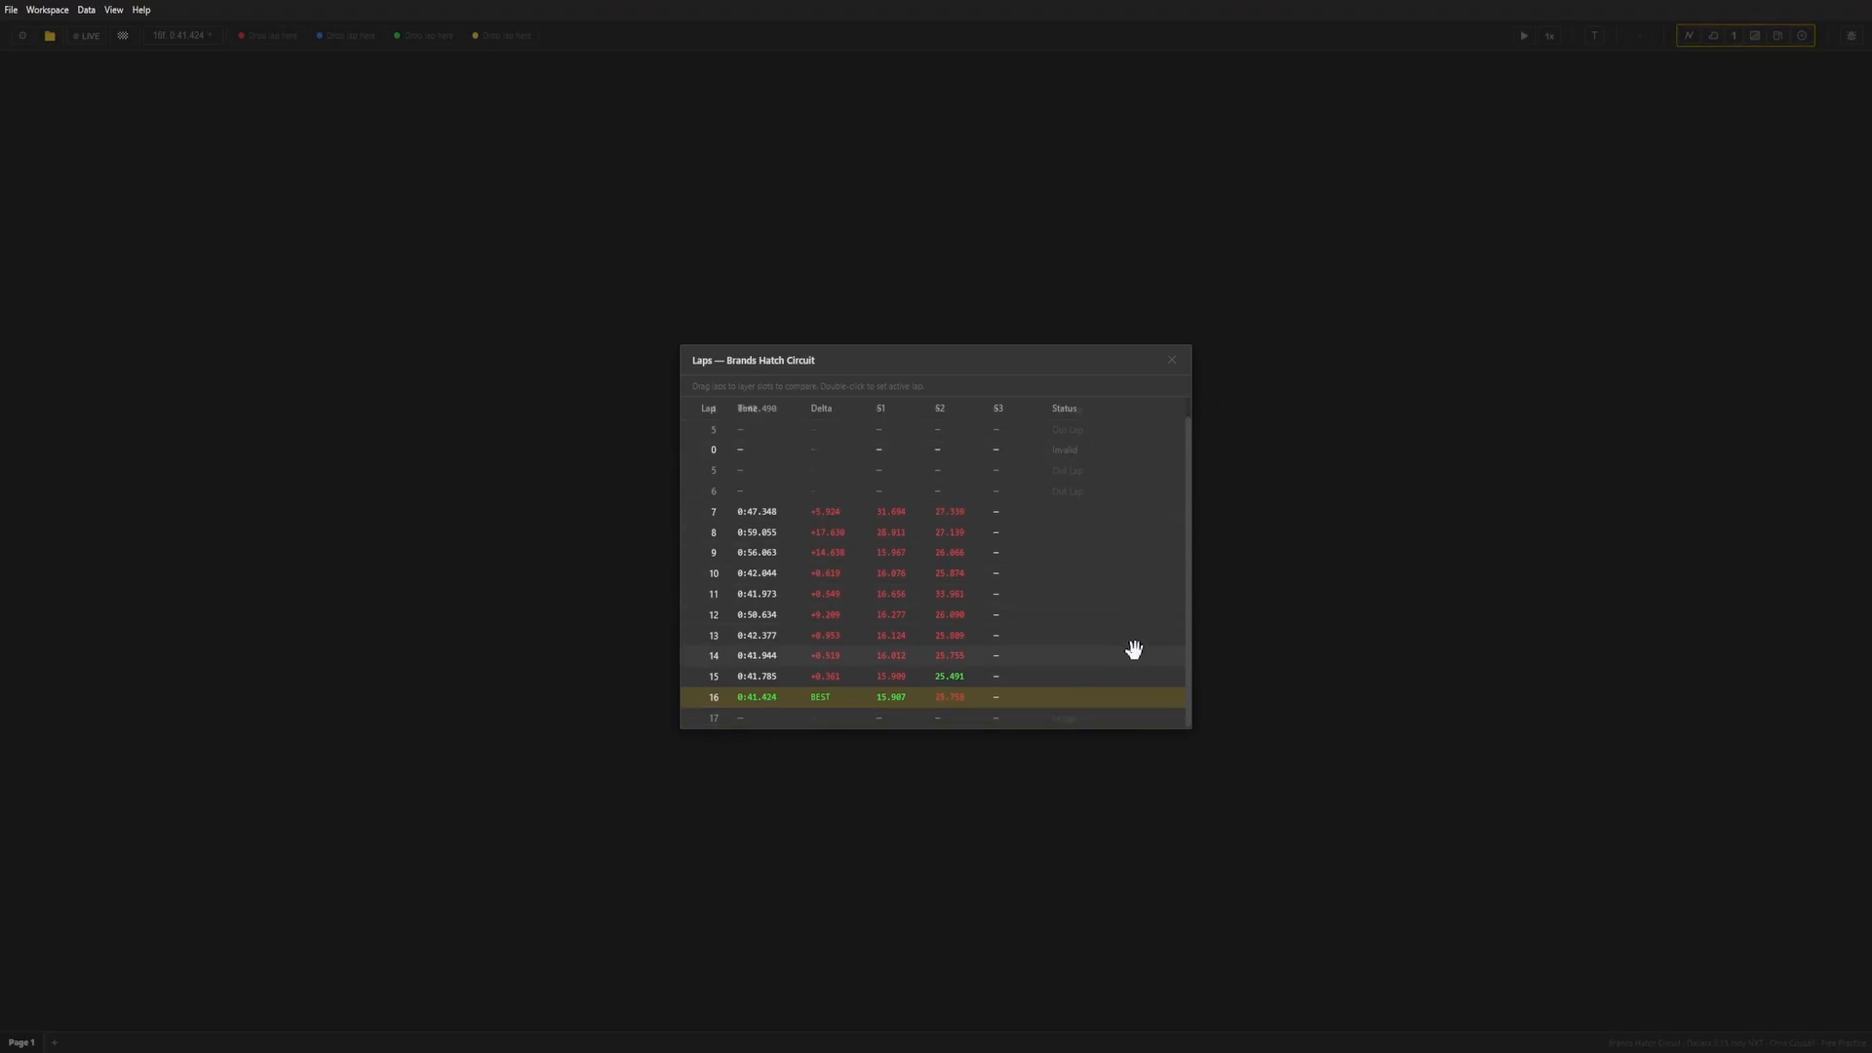
left_click(1175, 367)
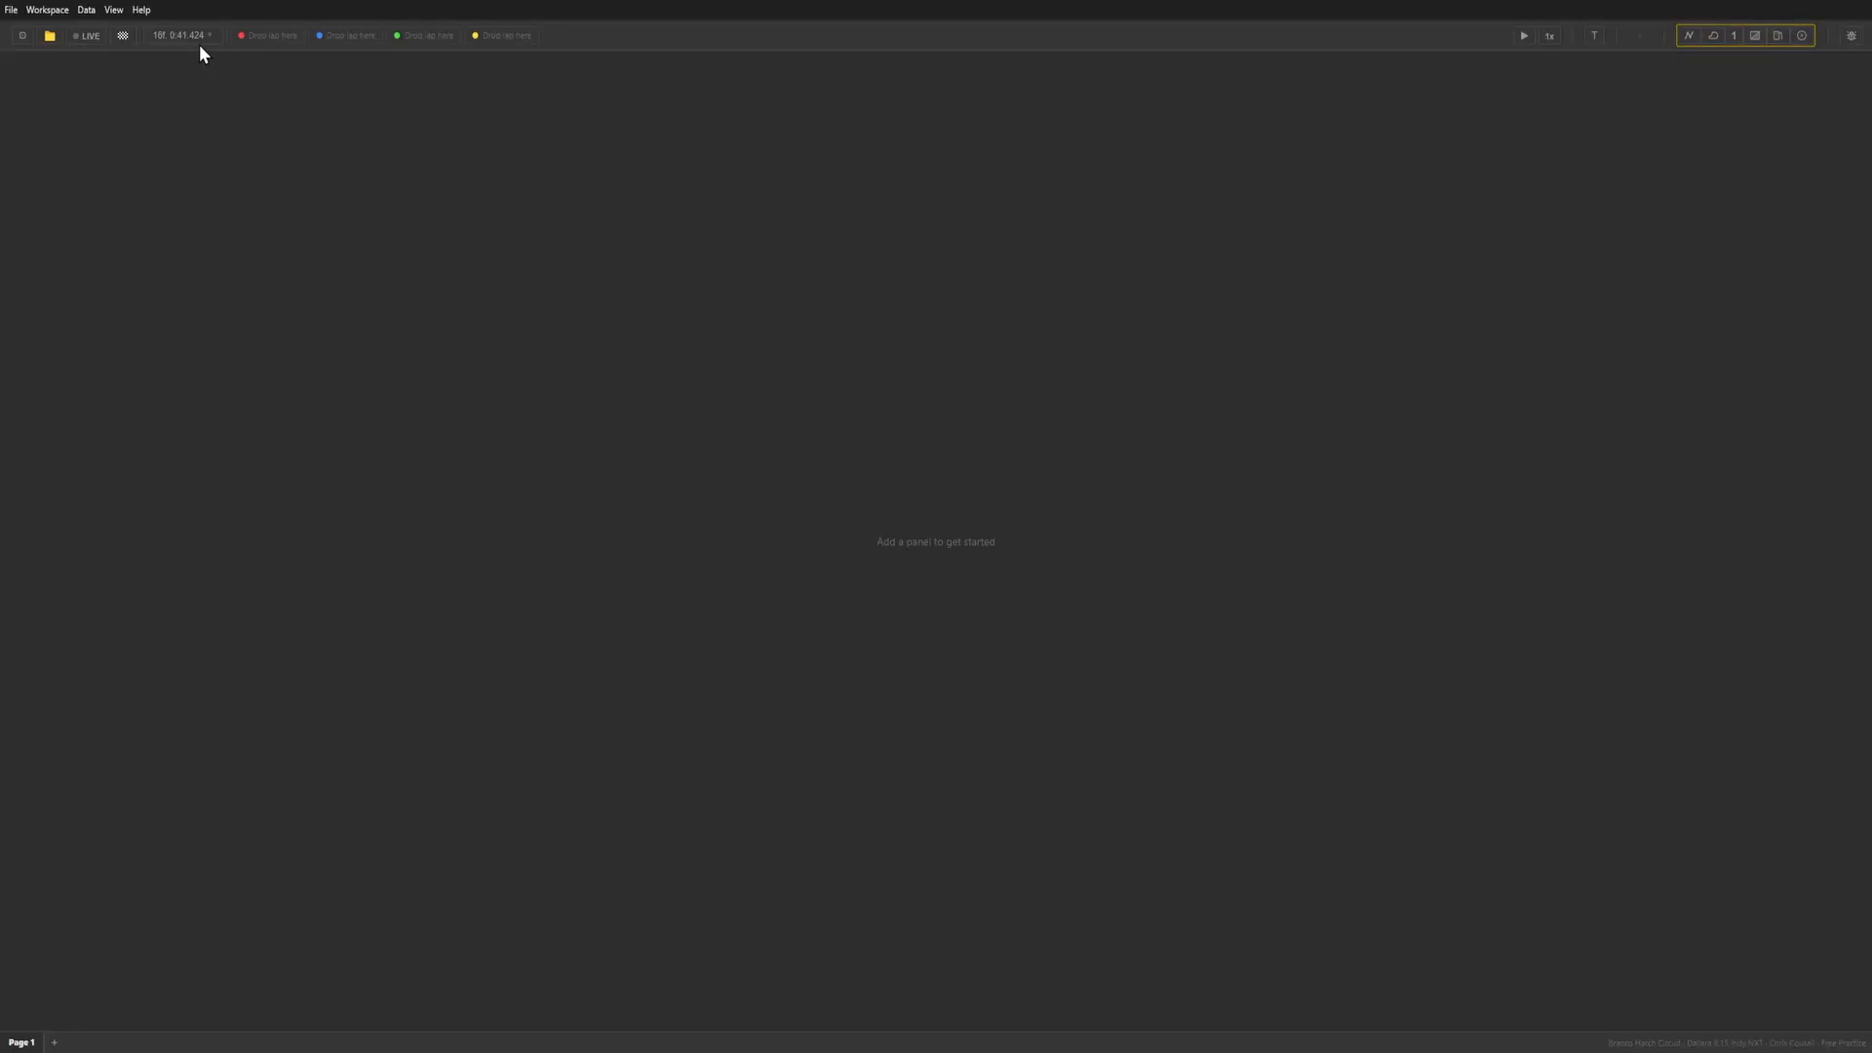
left_click(181, 39)
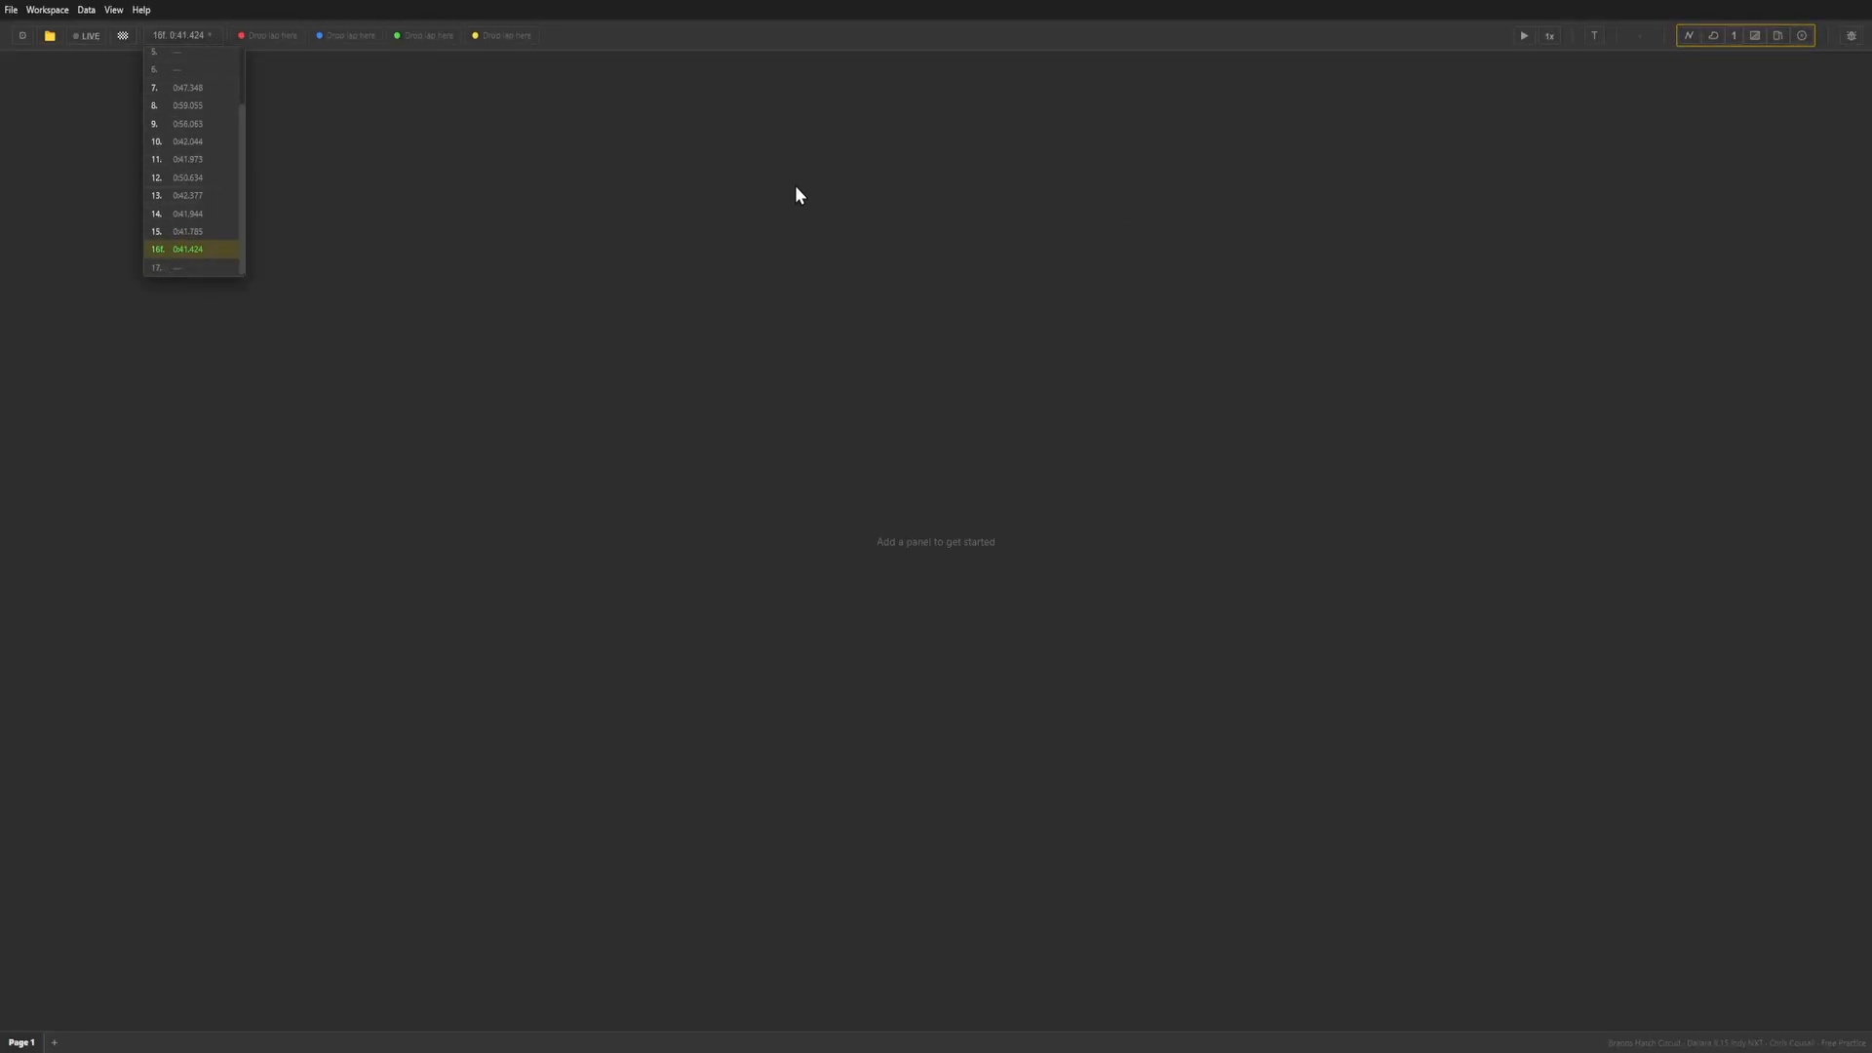
left_click(326, 152)
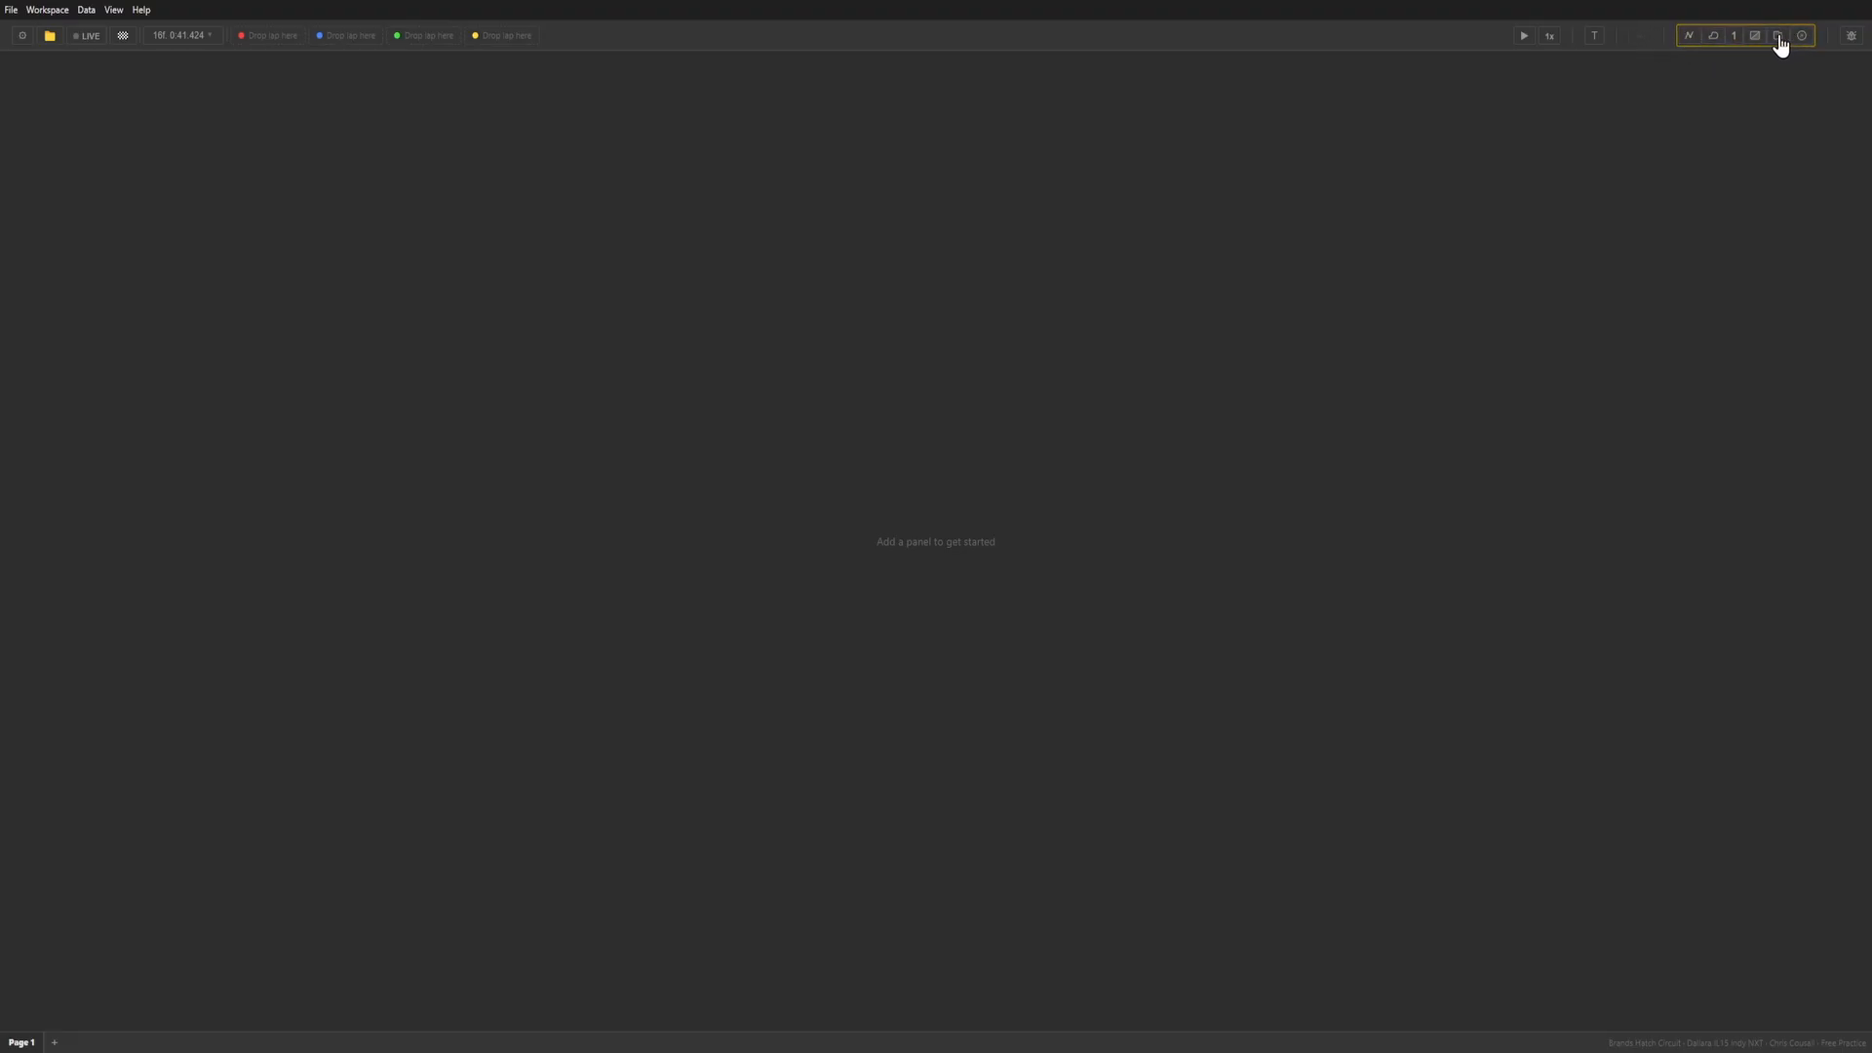
Add a graph panel with a widened channel list and open its parameter selection.
left_click(1690, 39)
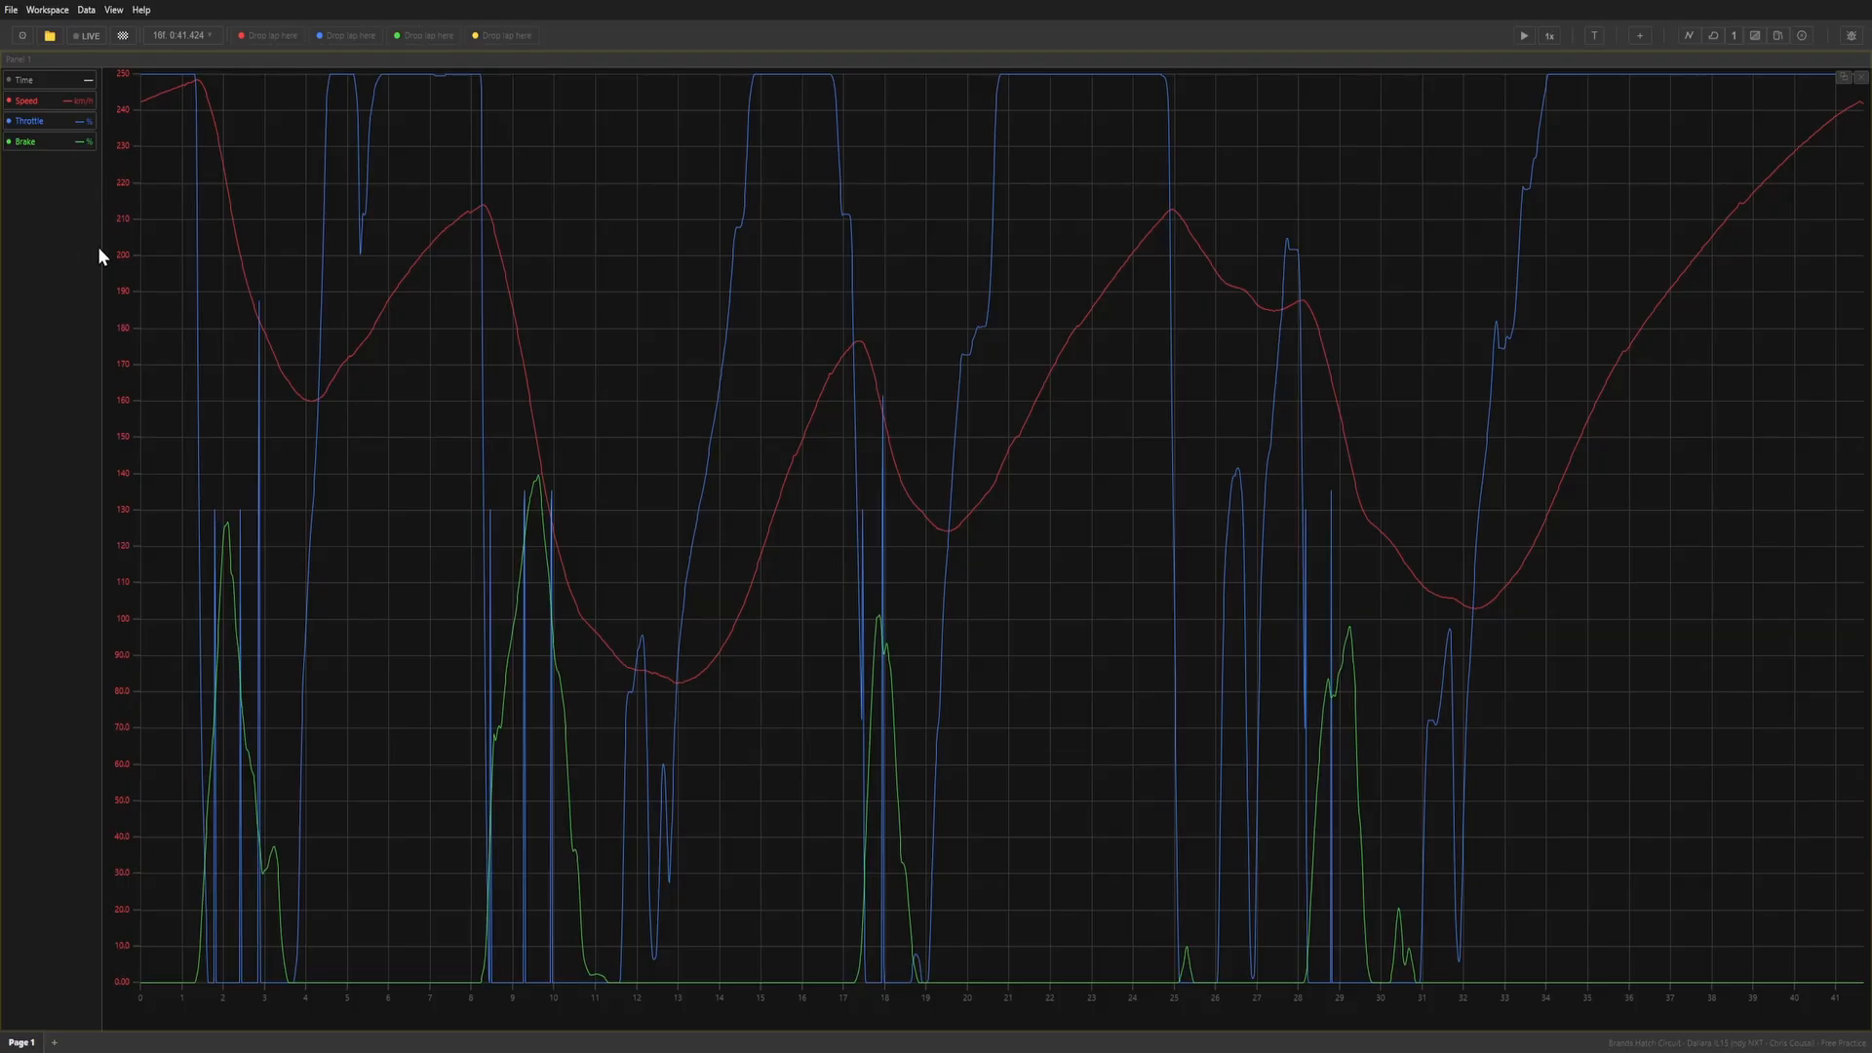
left_click_drag(100, 249, 219, 258)
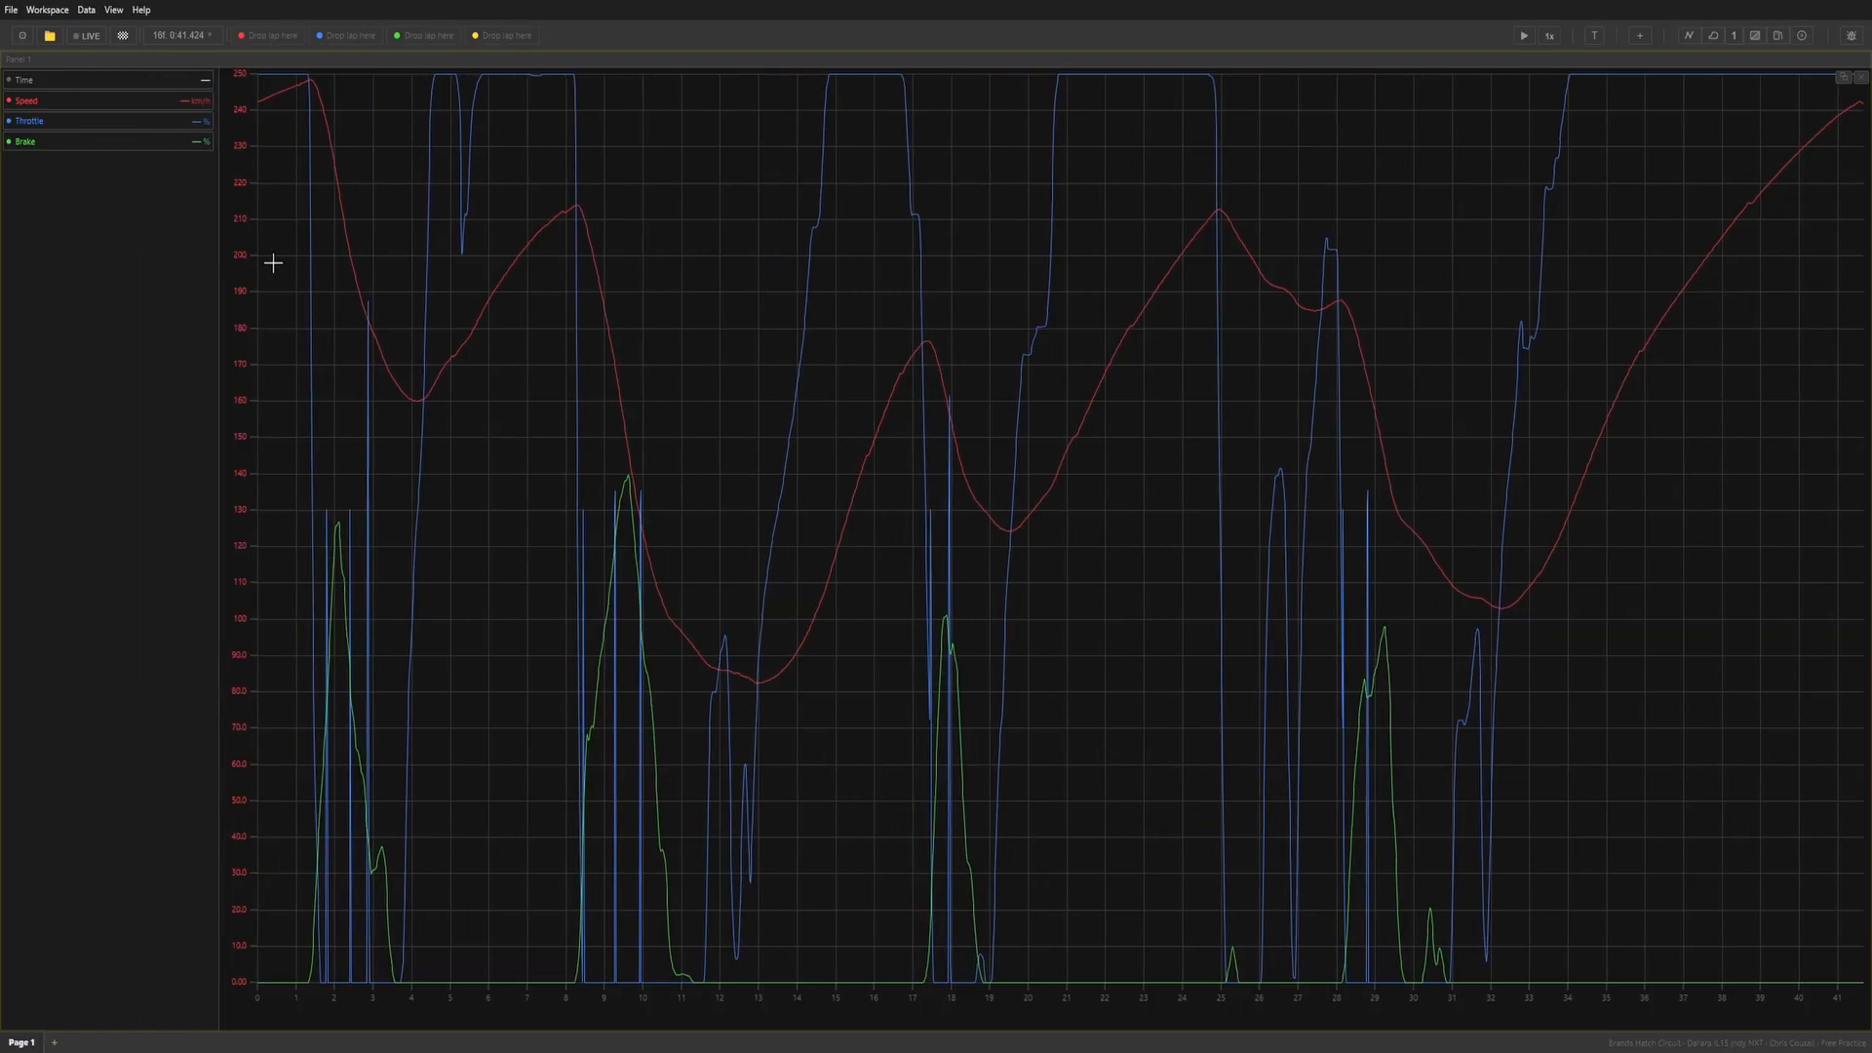
double_click(105, 241)
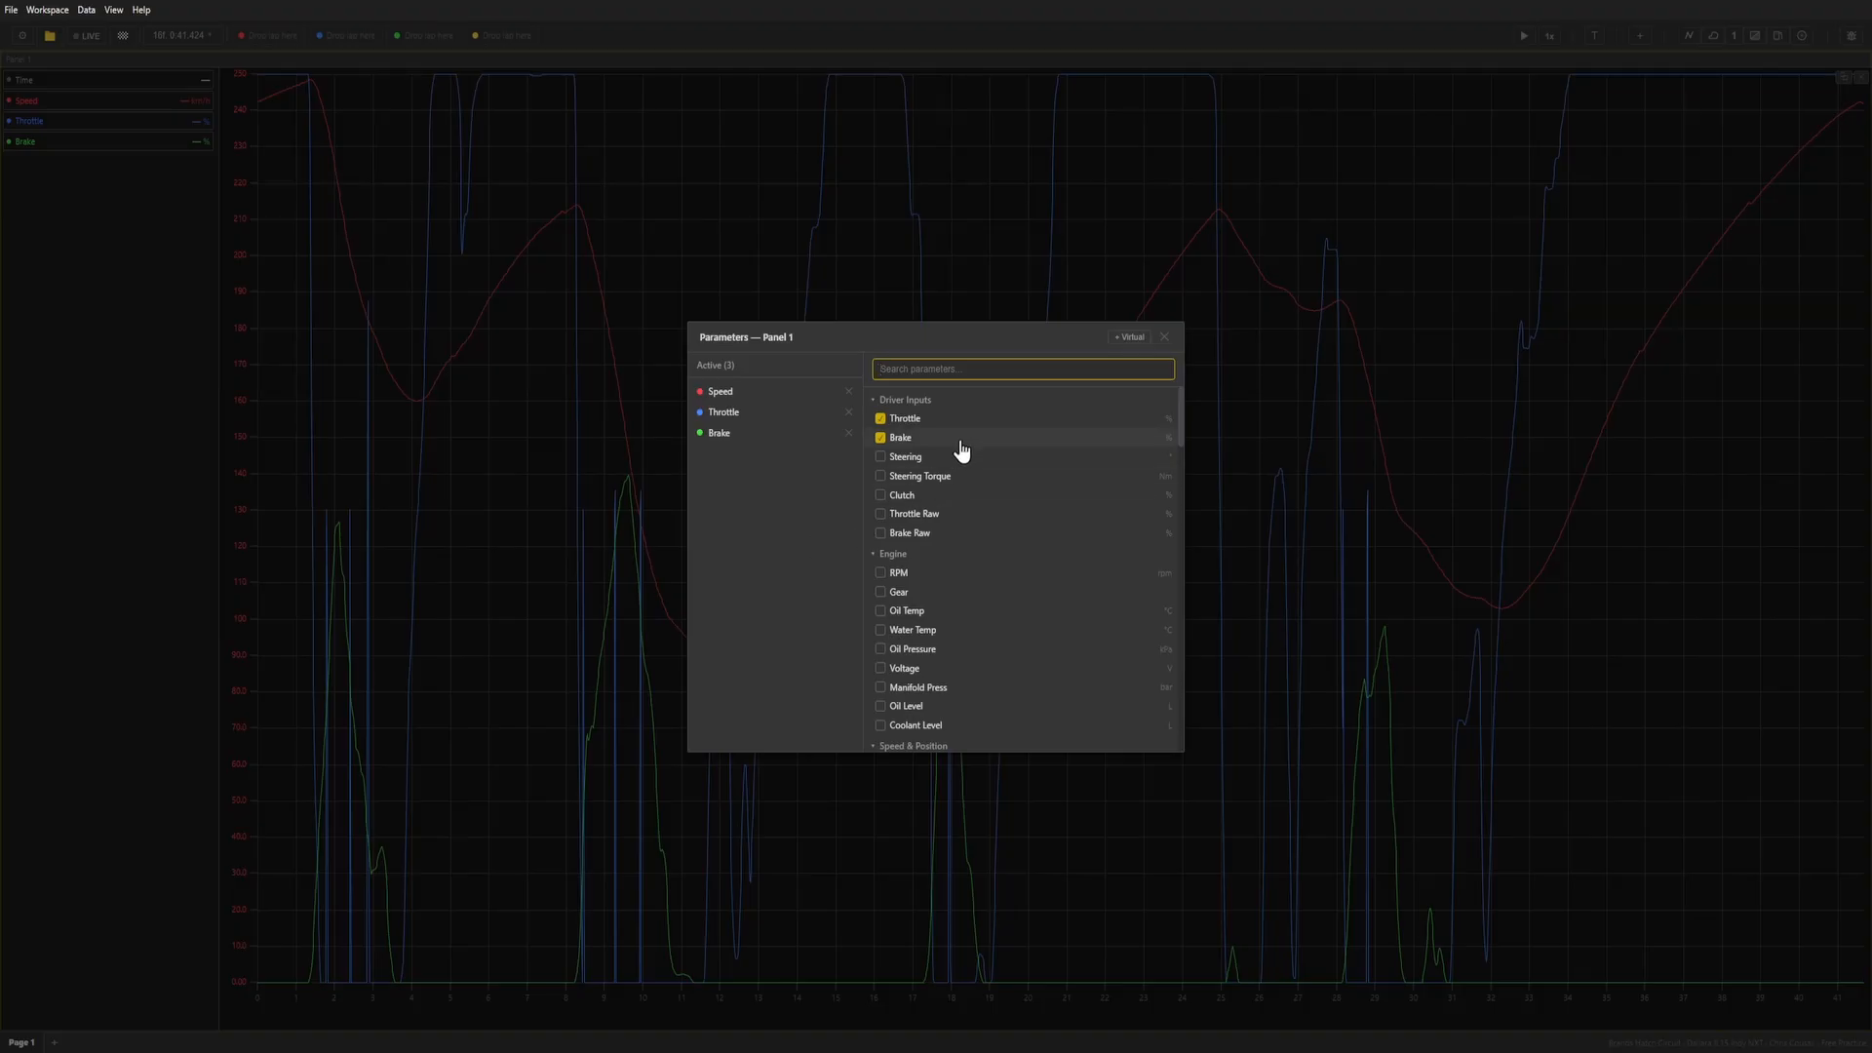
Browse the available parameters and add Steering, Steering Torque, Clutch, Throttle Raw and Brake Raw to the graph.
scroll(1061, 523, "down", 10)
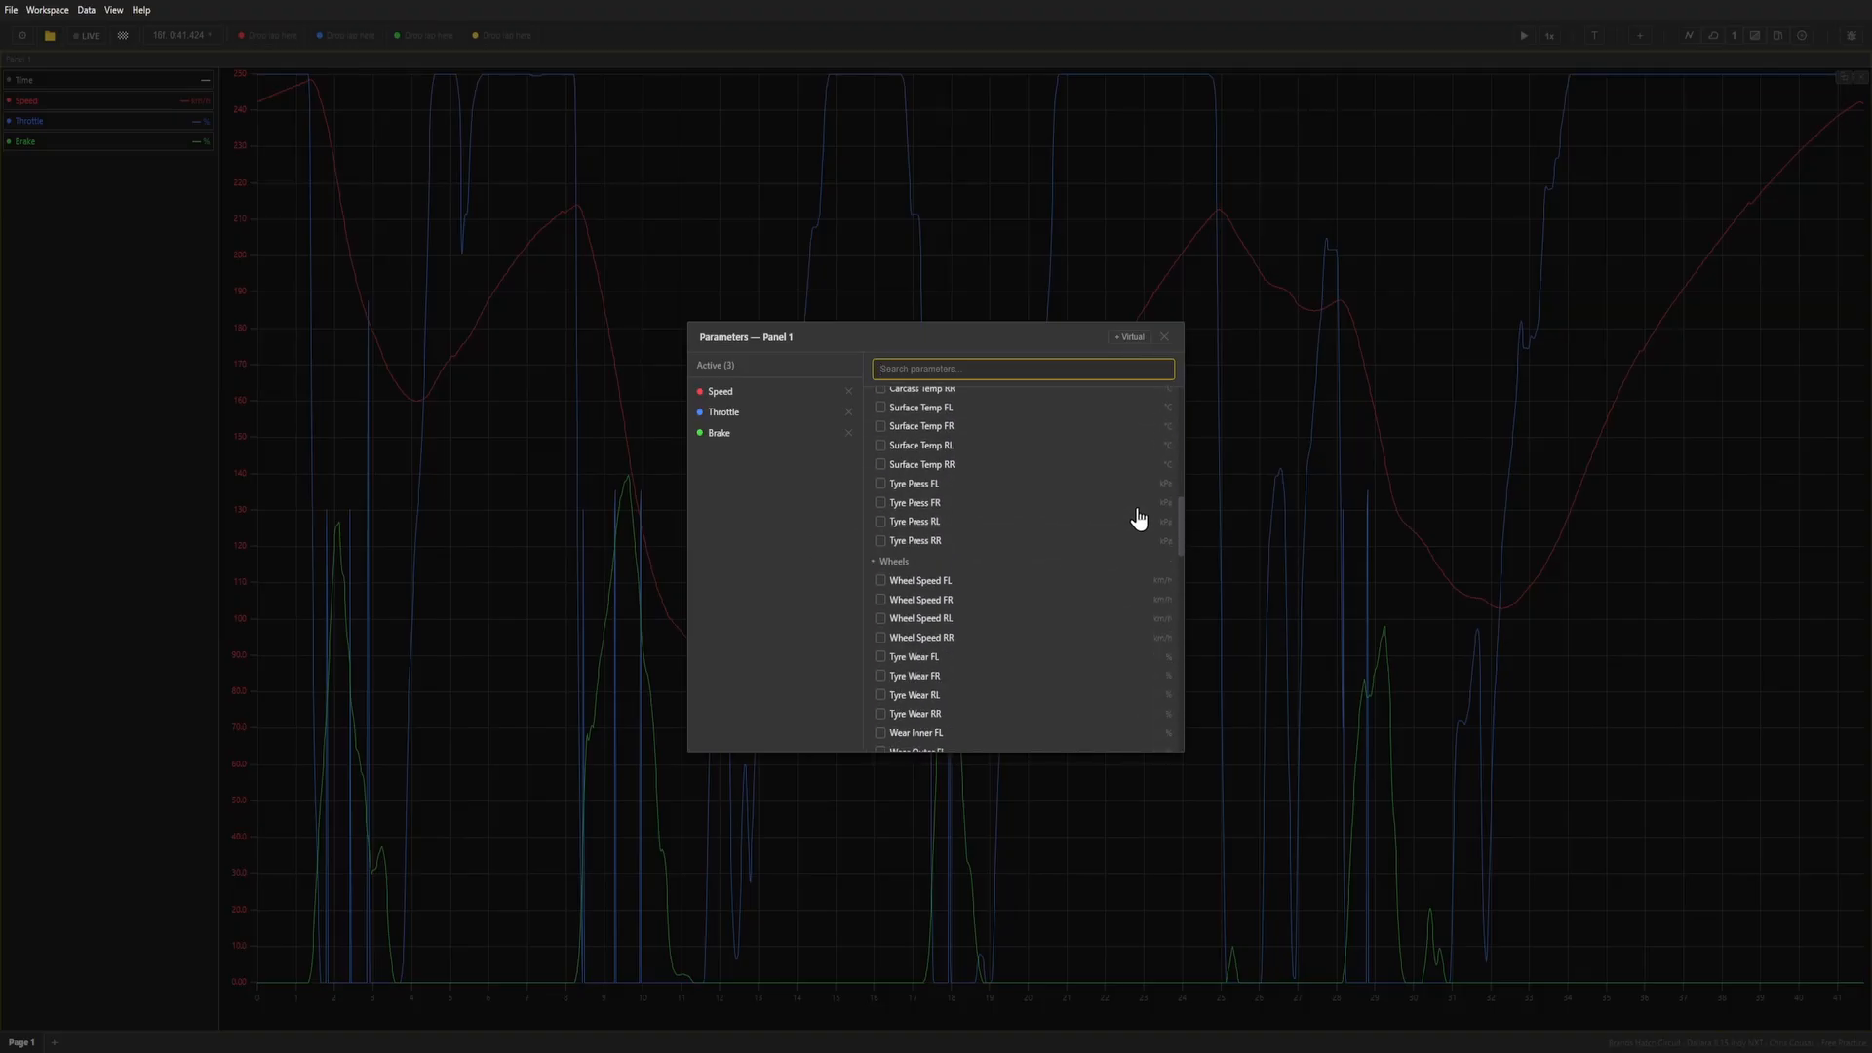
scroll(1138, 519, "down", 8)
left_click(1177, 641)
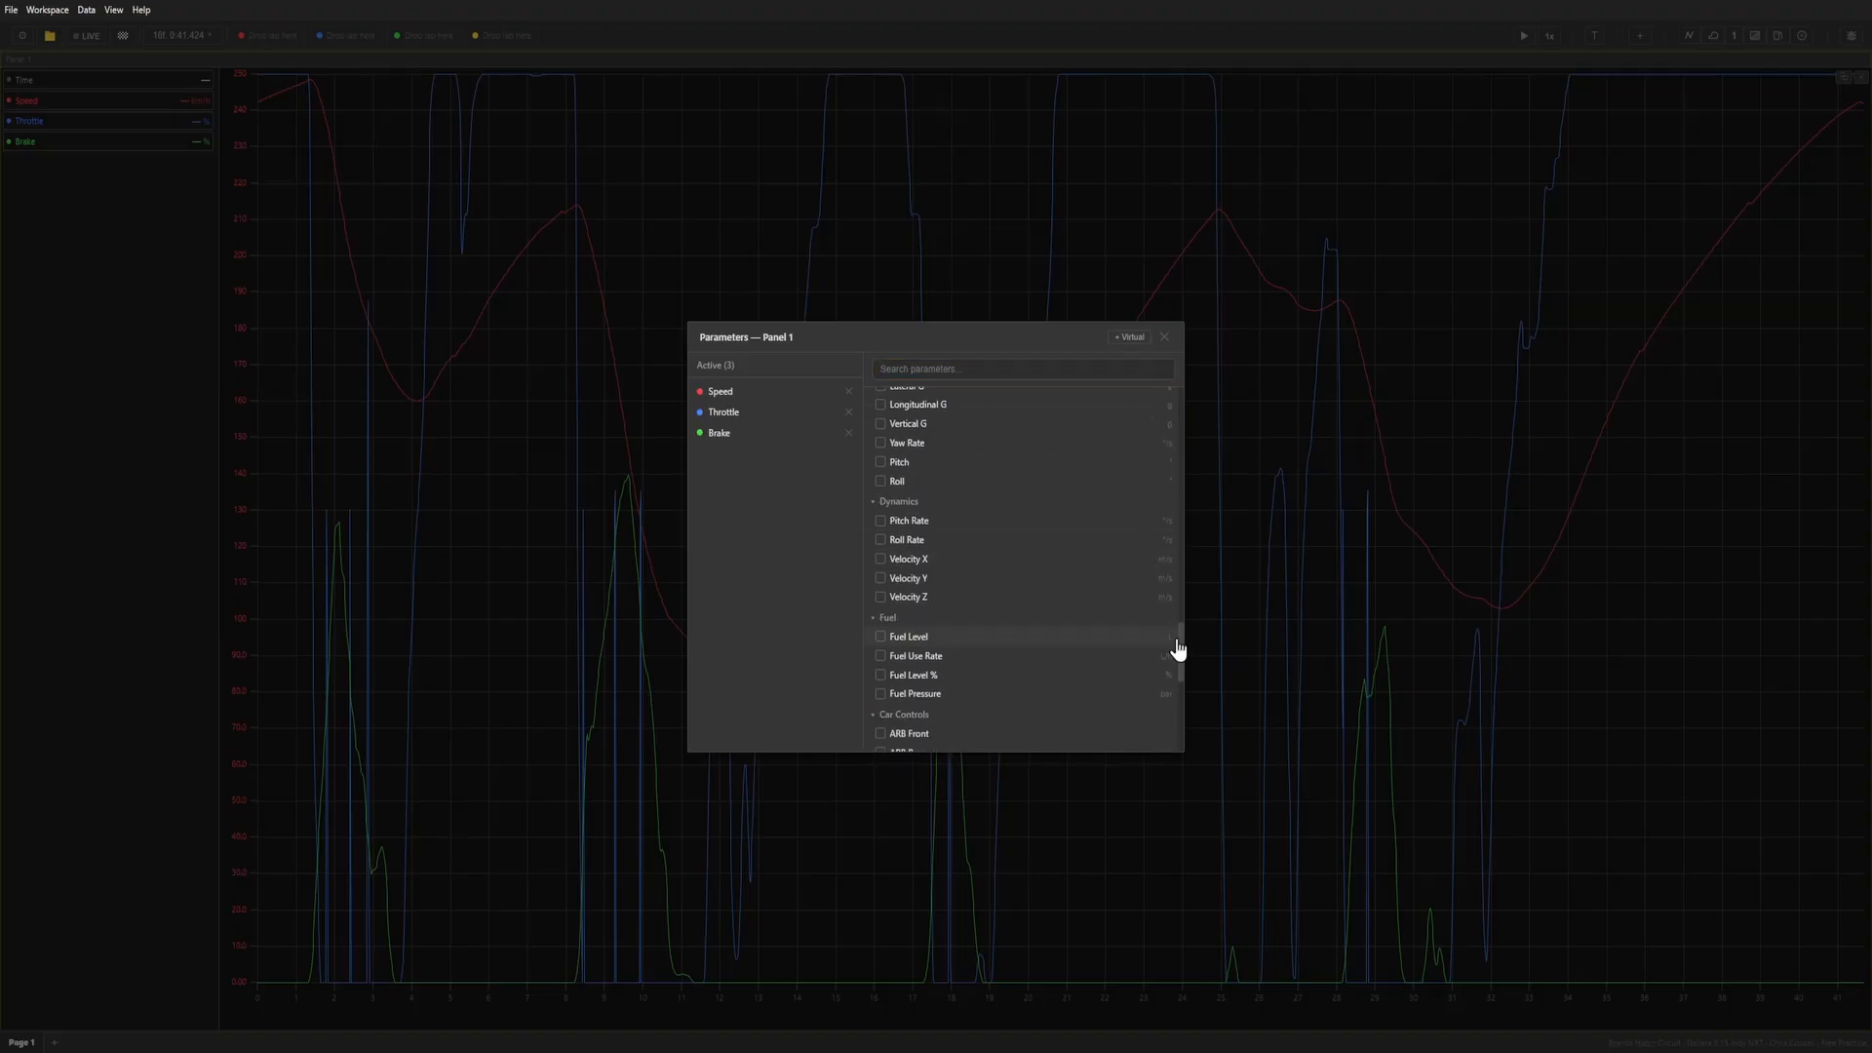
left_click_drag(1180, 640, 1176, 420)
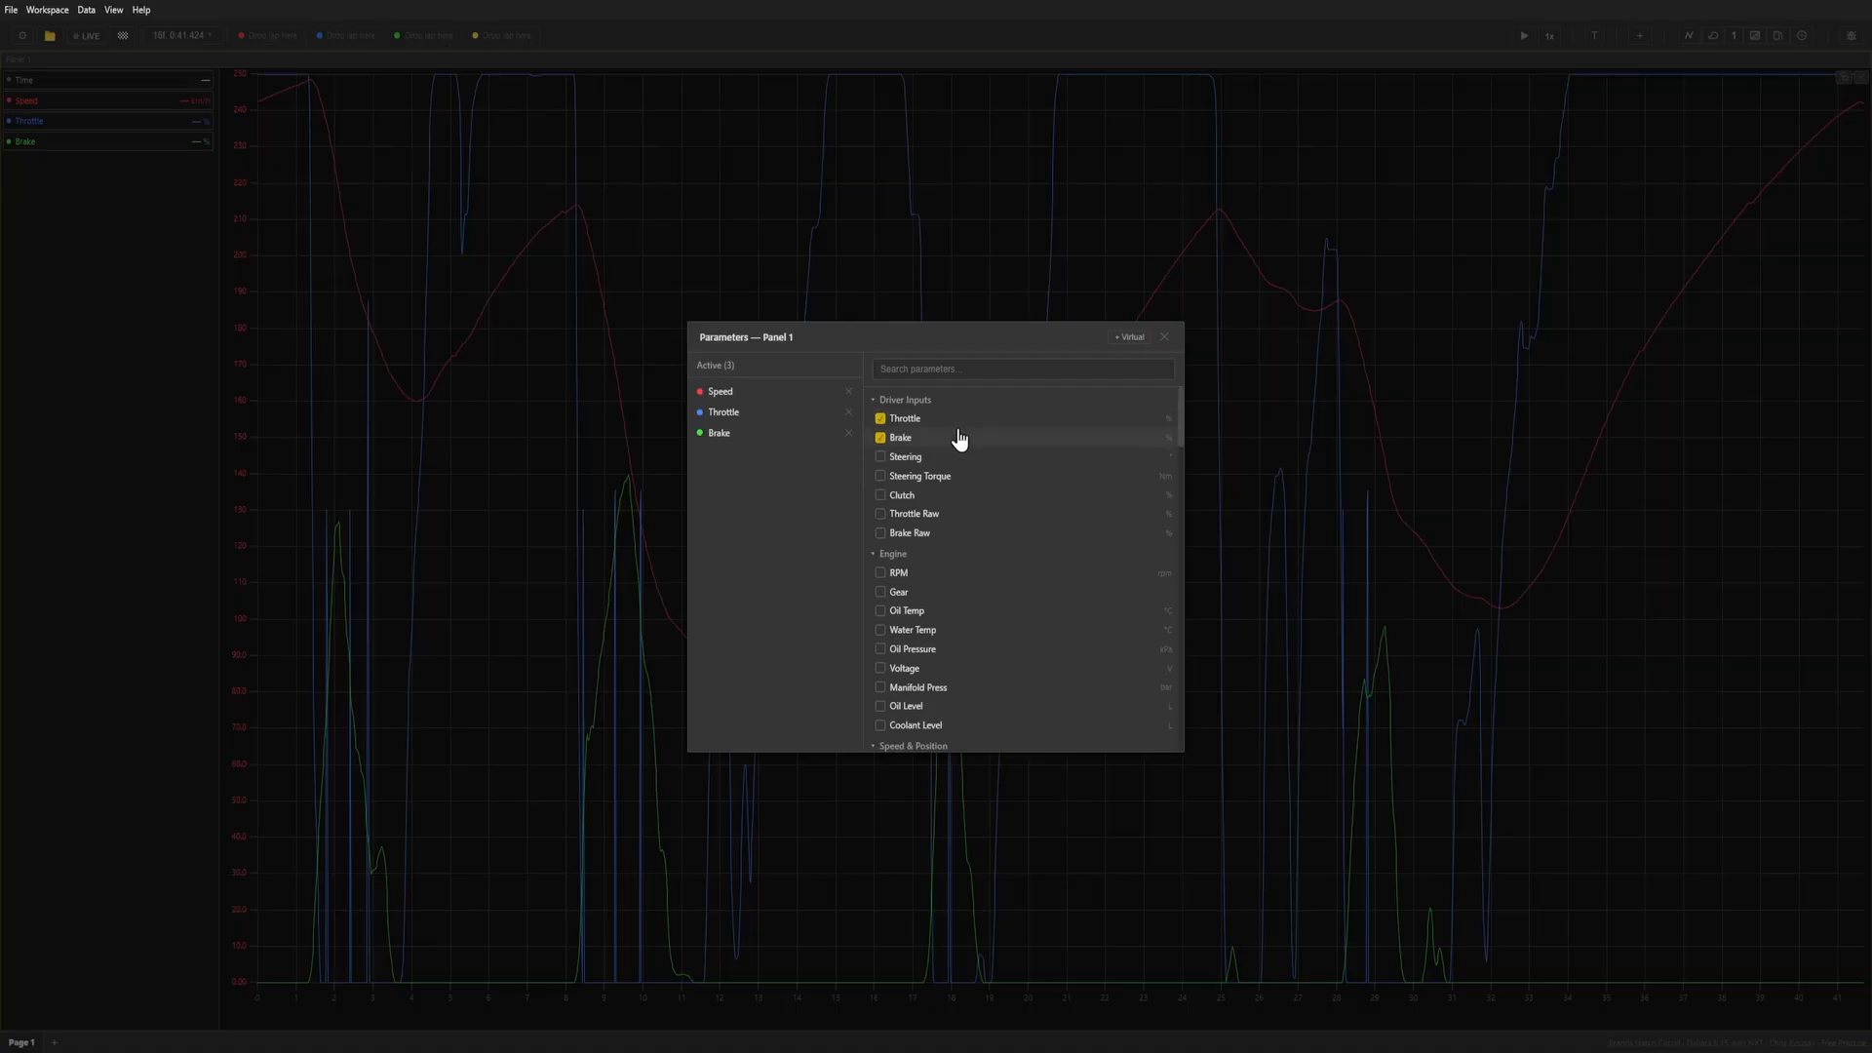
left_click(961, 457)
left_click(962, 477)
left_click(956, 495)
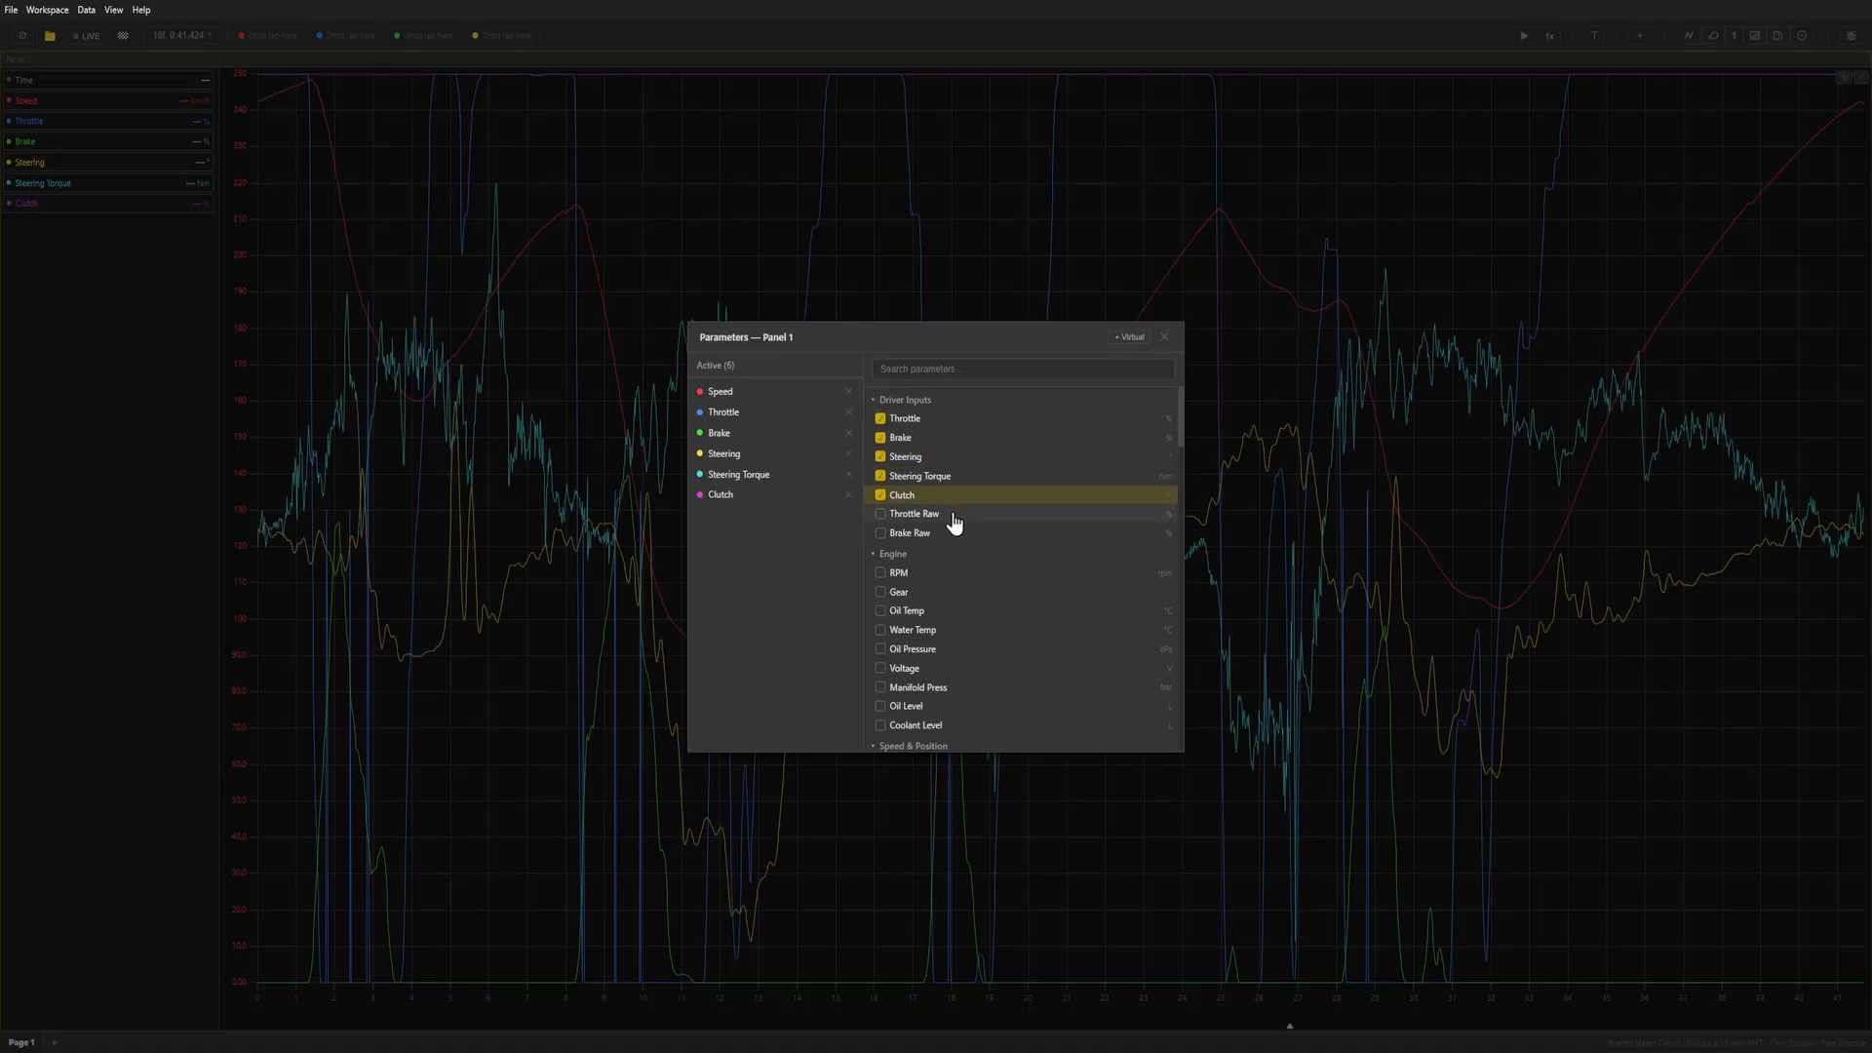
left_click(953, 514)
left_click(953, 533)
Remove every driver input channel, including Throttle and Brake, from the graph and keep only Speed.
left_click(951, 532)
left_click(948, 514)
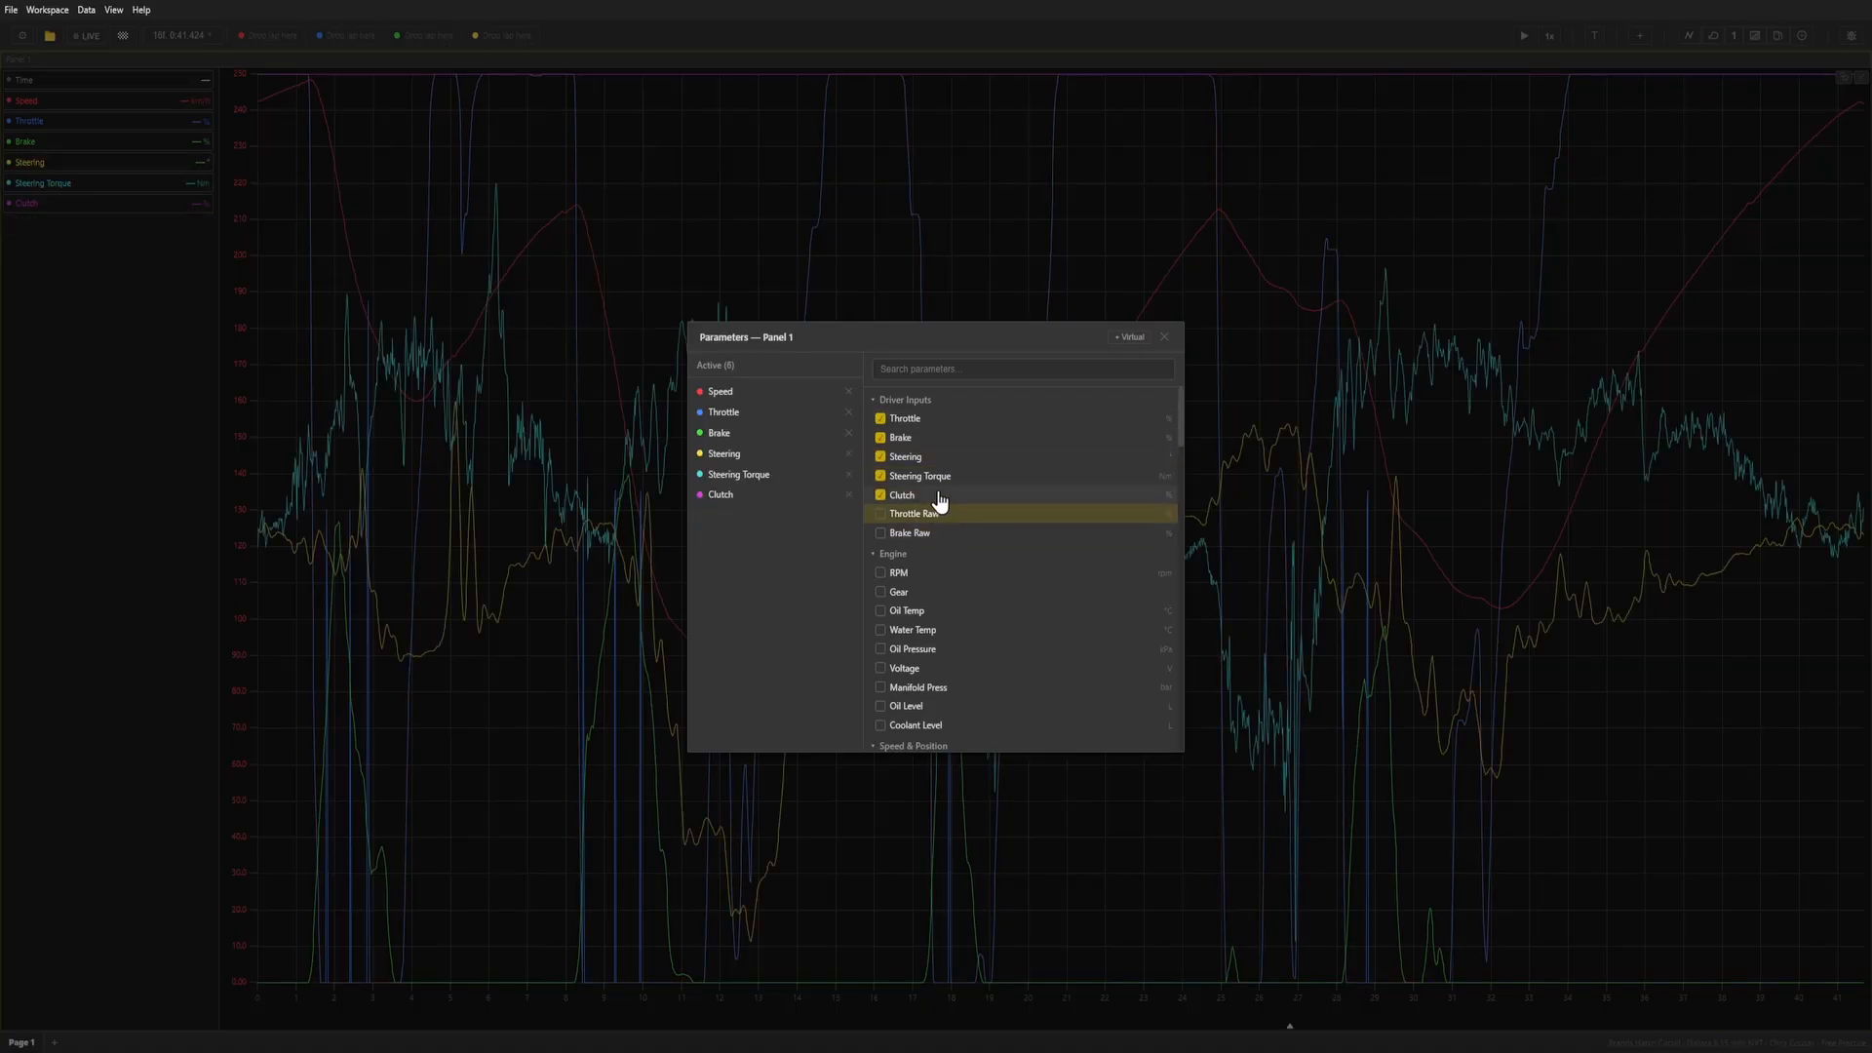
left_click(942, 495)
left_click(936, 475)
left_click(934, 457)
left_click(937, 438)
left_click(938, 418)
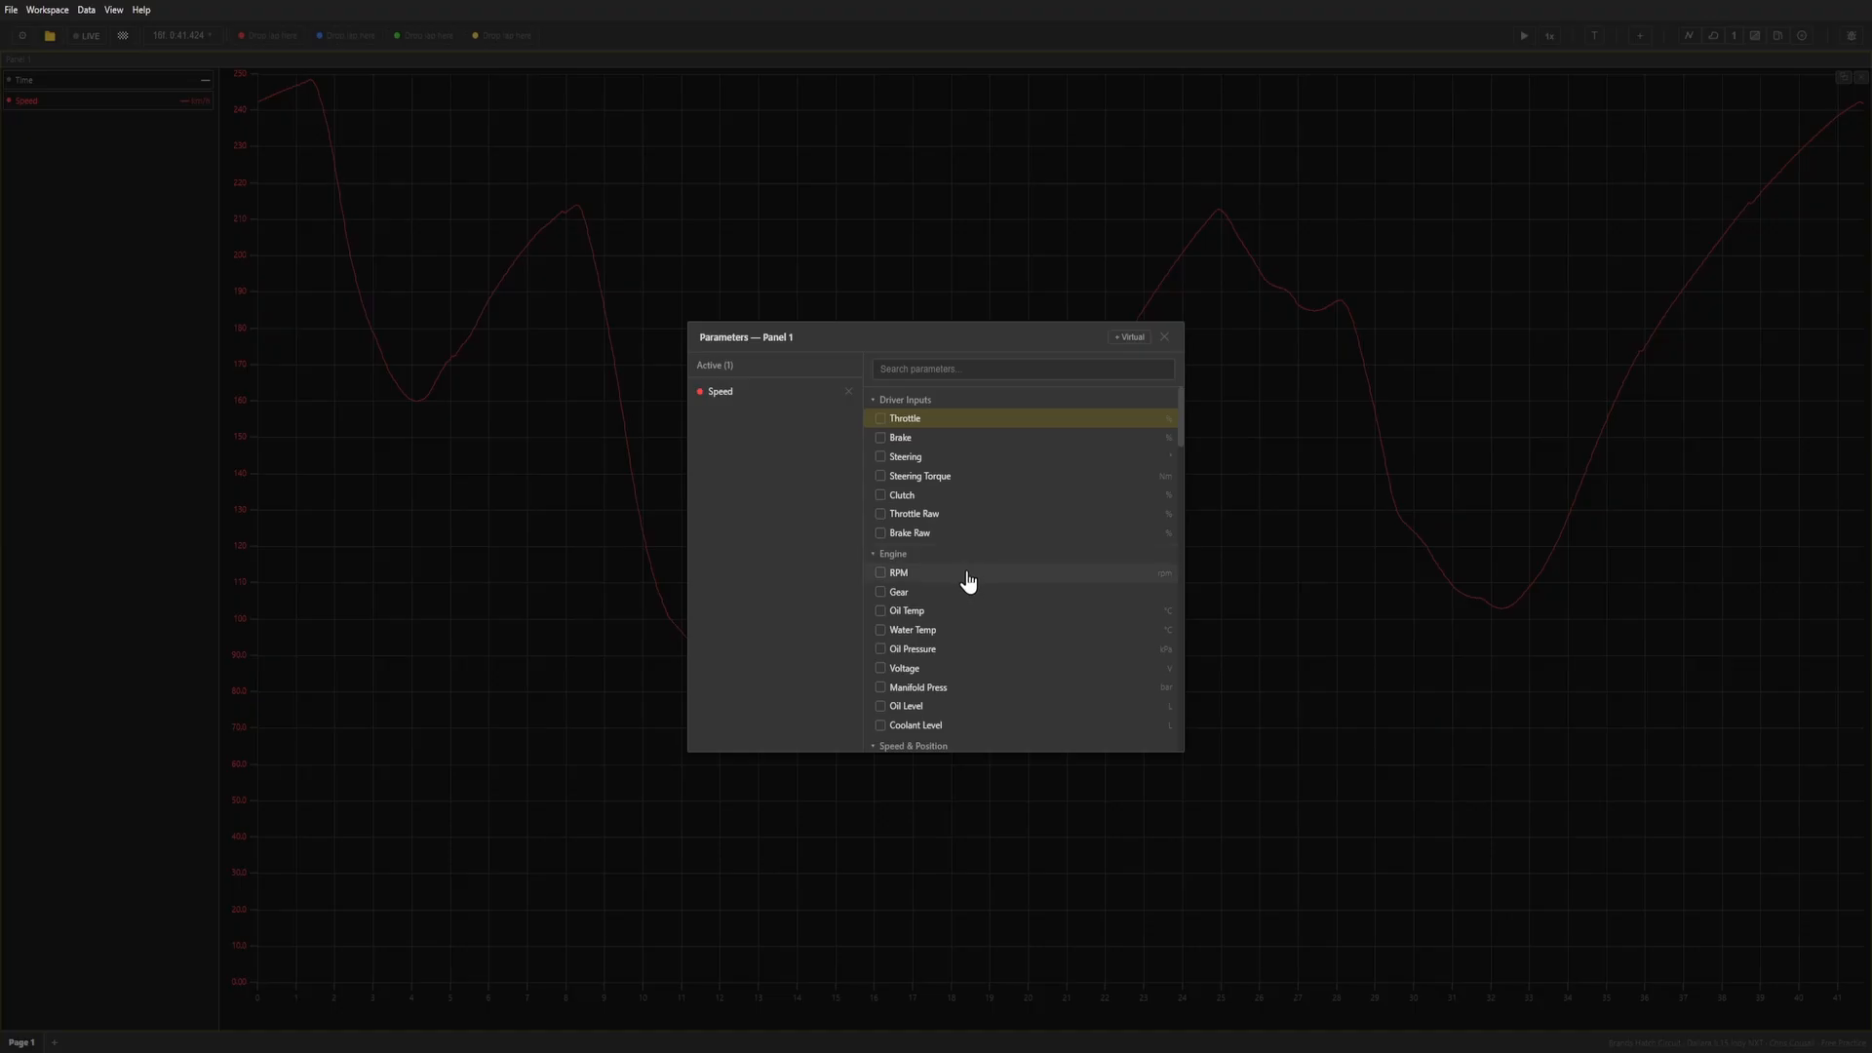
Try the Water Temp, Oil Pressure and Oil Temp channels on the graph and remove them again.
scroll(950, 546, "down", 2)
scroll(934, 526, "up", 1)
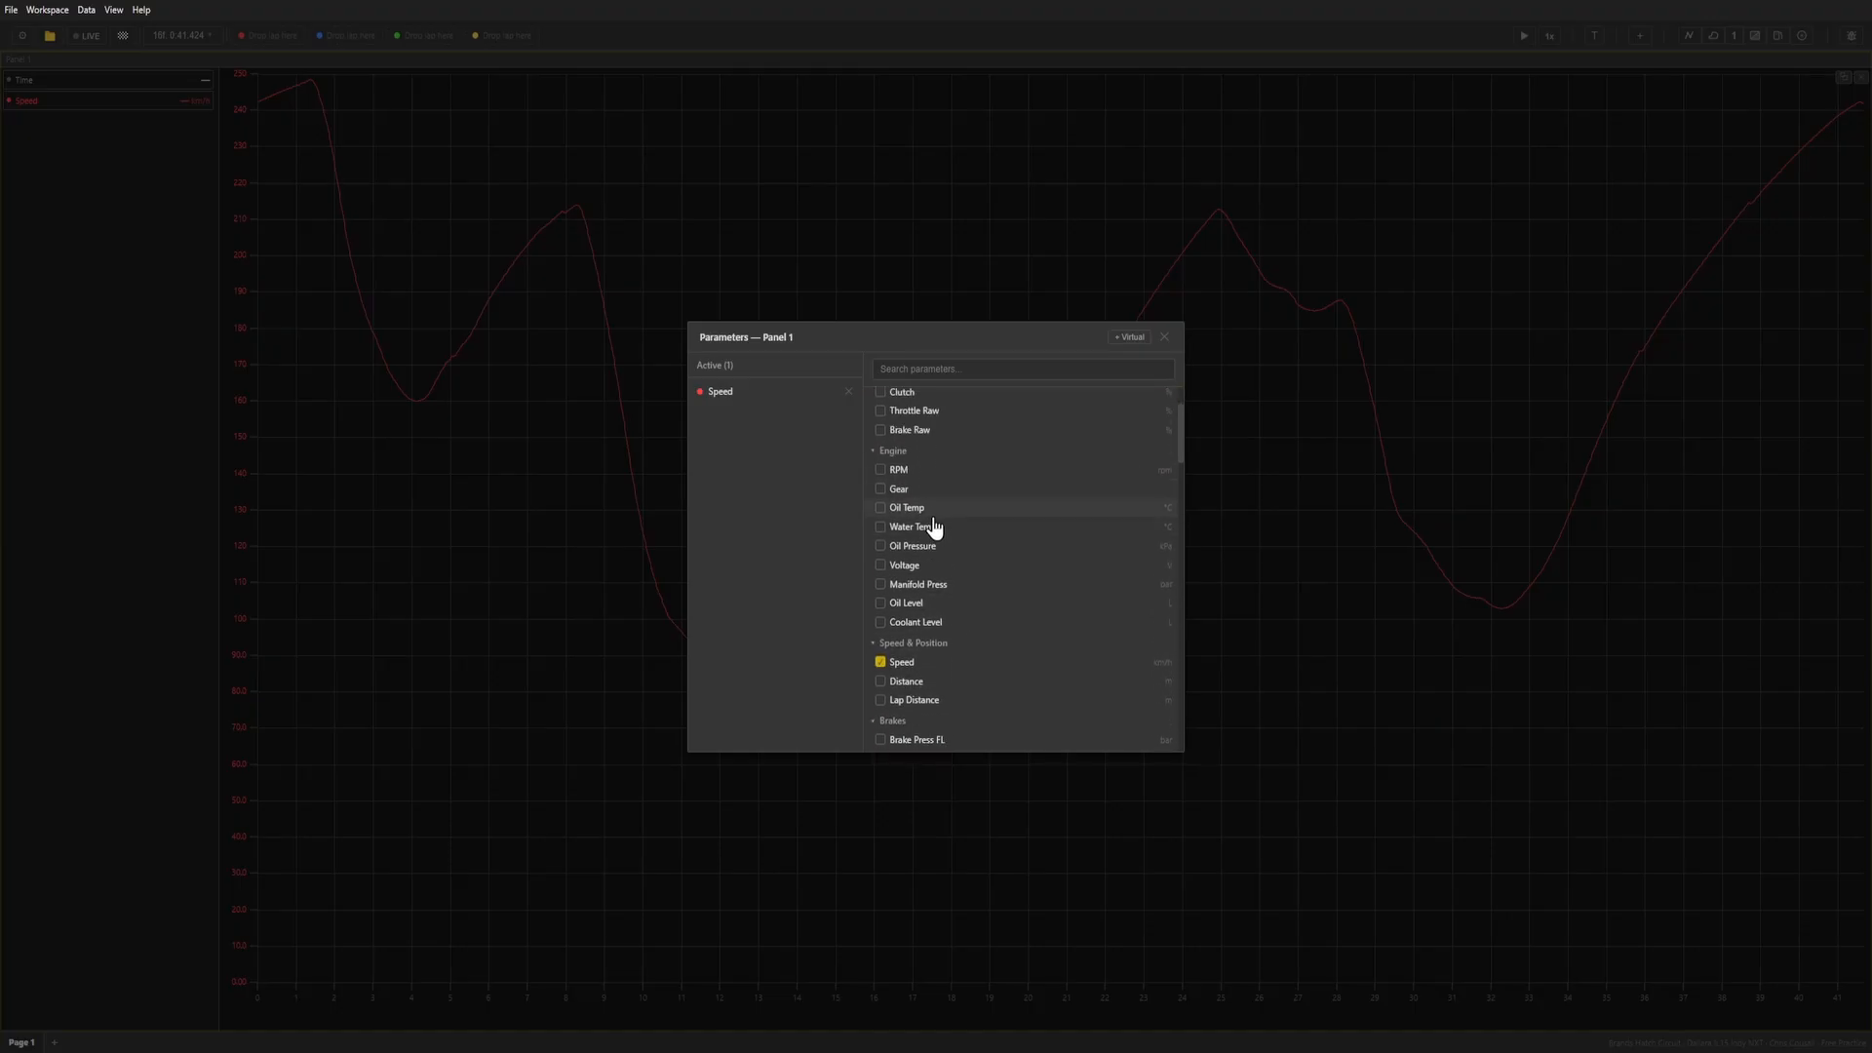
left_click(938, 527)
left_click(943, 546)
left_click(951, 508)
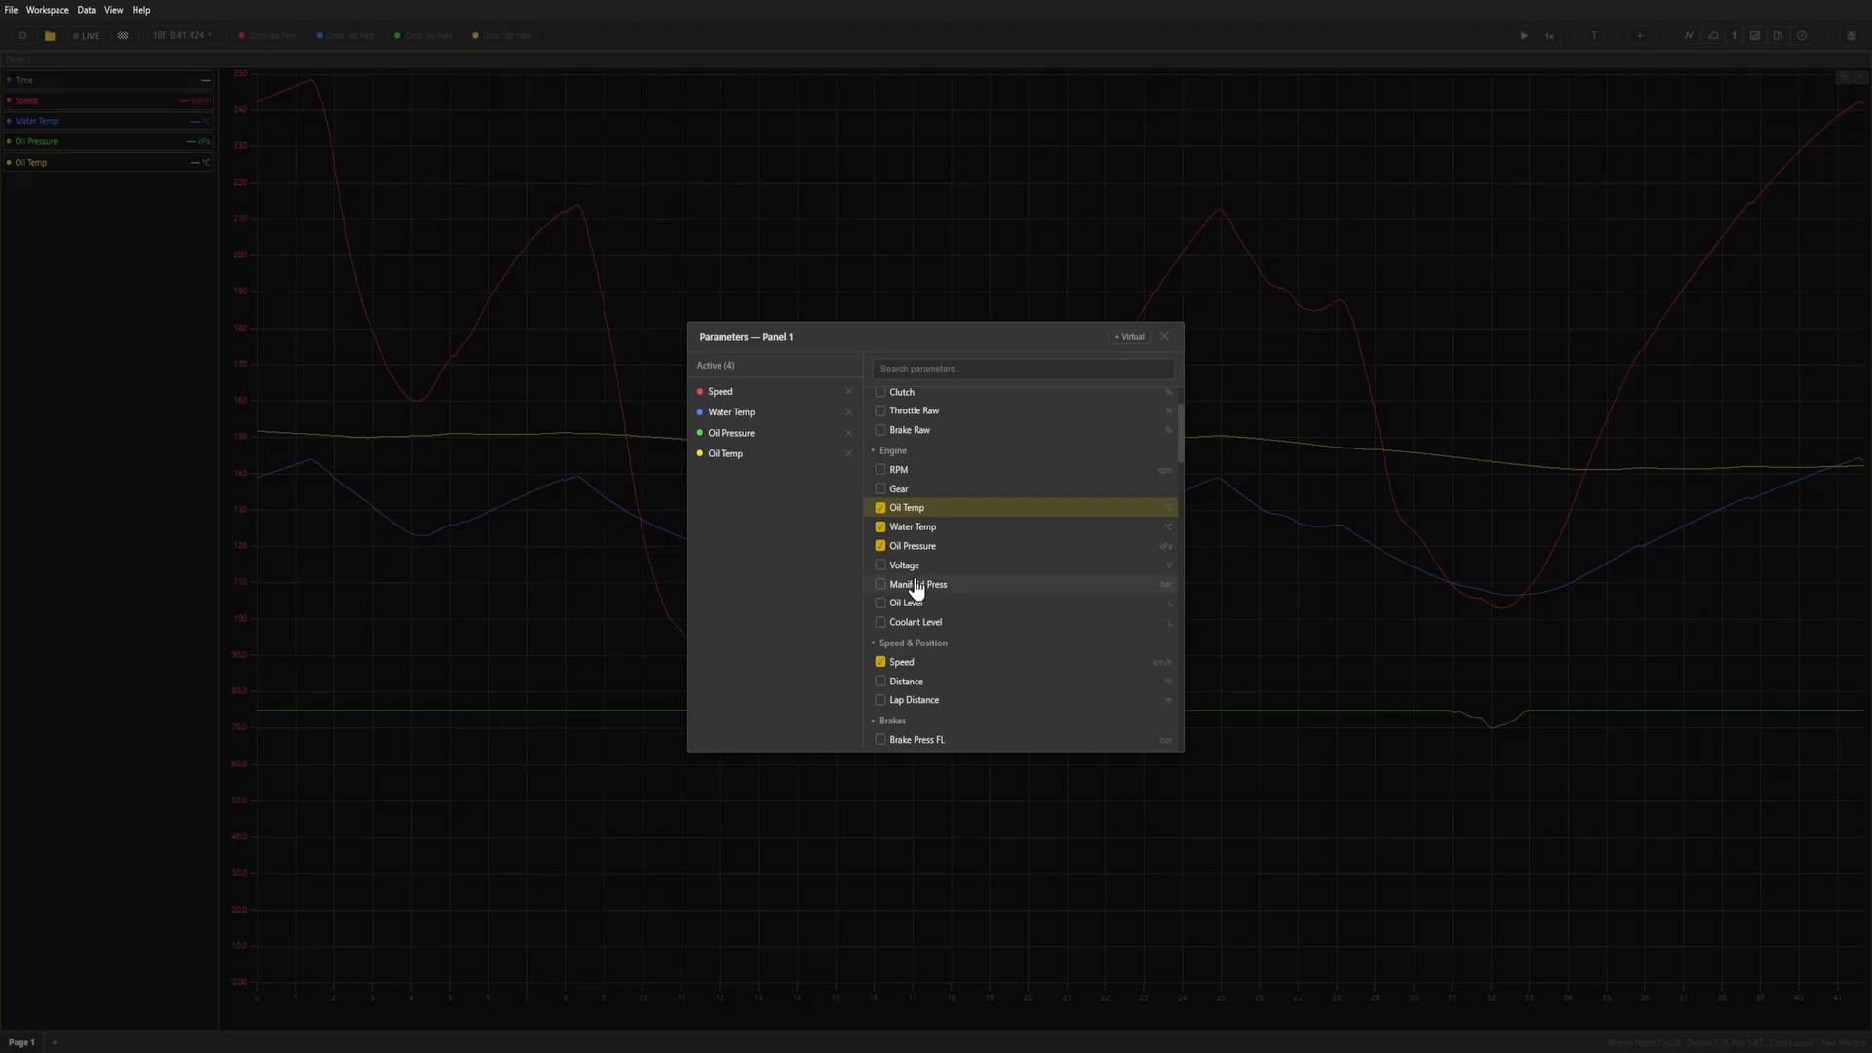
left_click(929, 517)
left_click(921, 528)
left_click(913, 546)
Add the Gear, RPM, Brake Press FL and Brake Press FR channels to the graph.
left_click(906, 489)
left_click(909, 471)
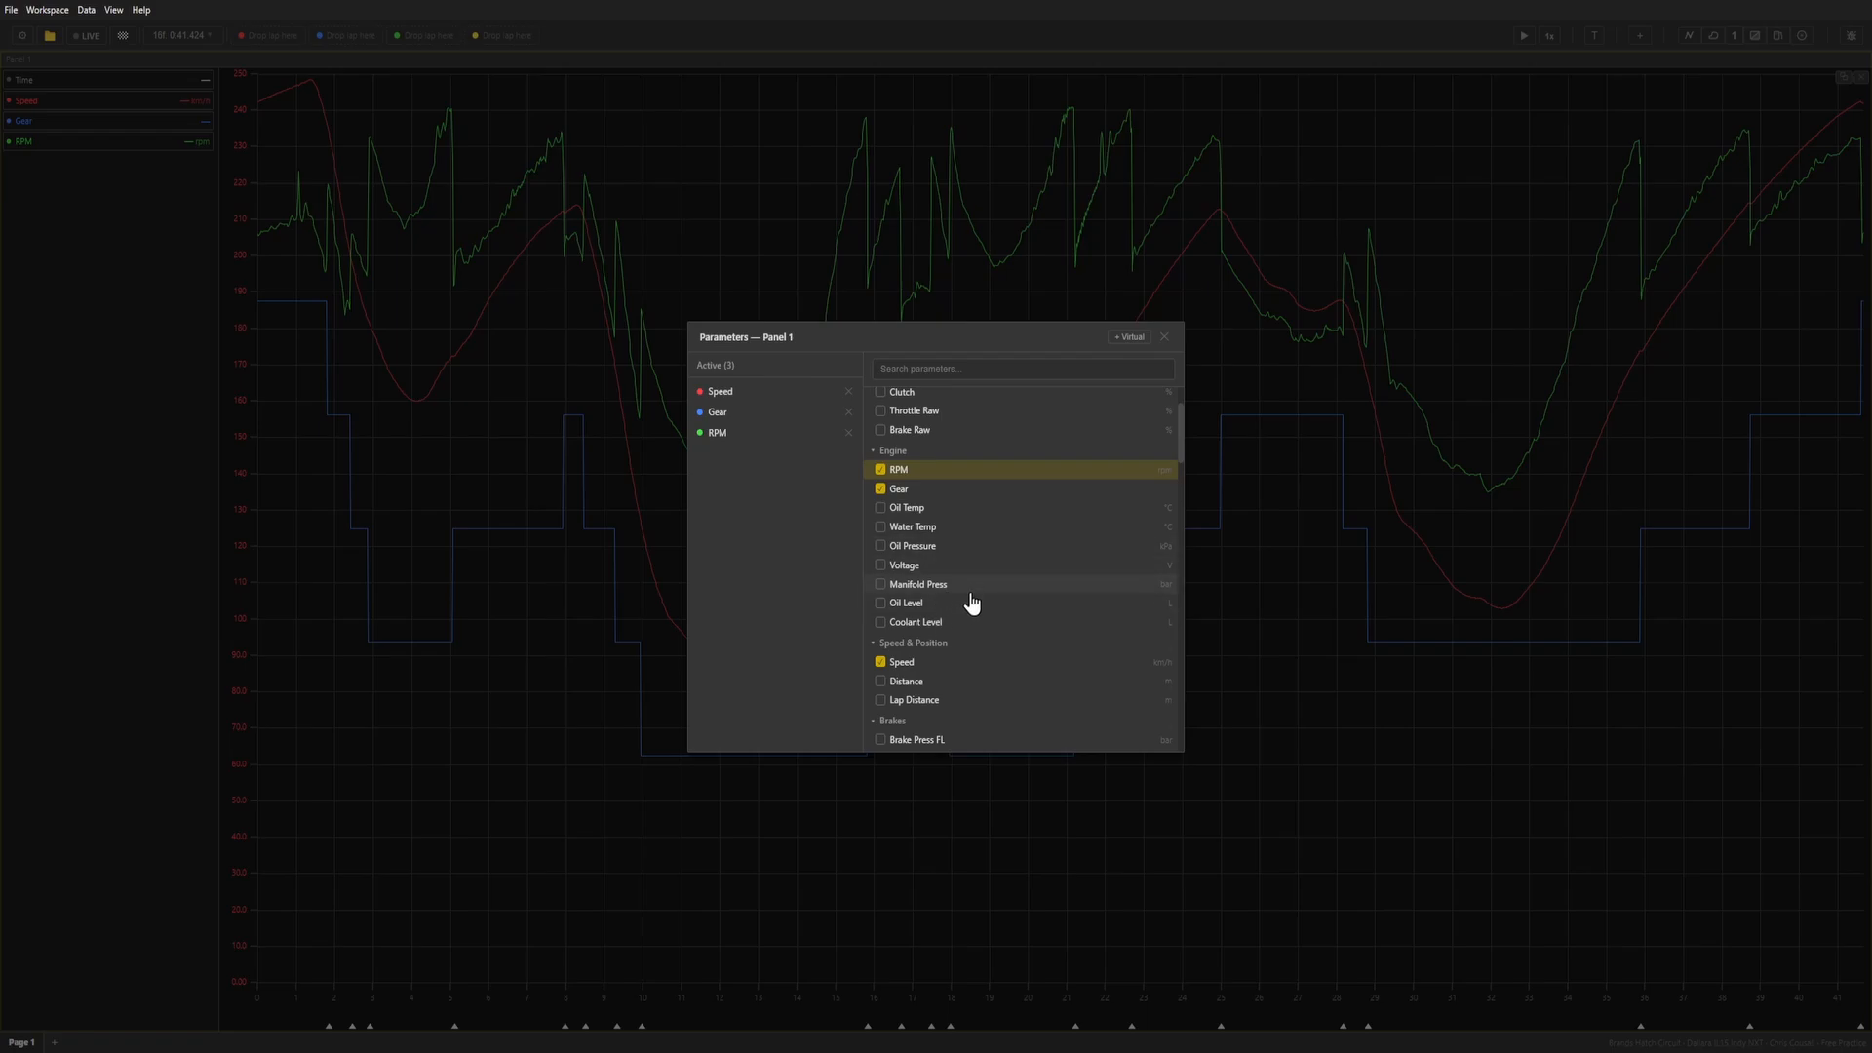
scroll(972, 603, "down", 4)
left_click(986, 538)
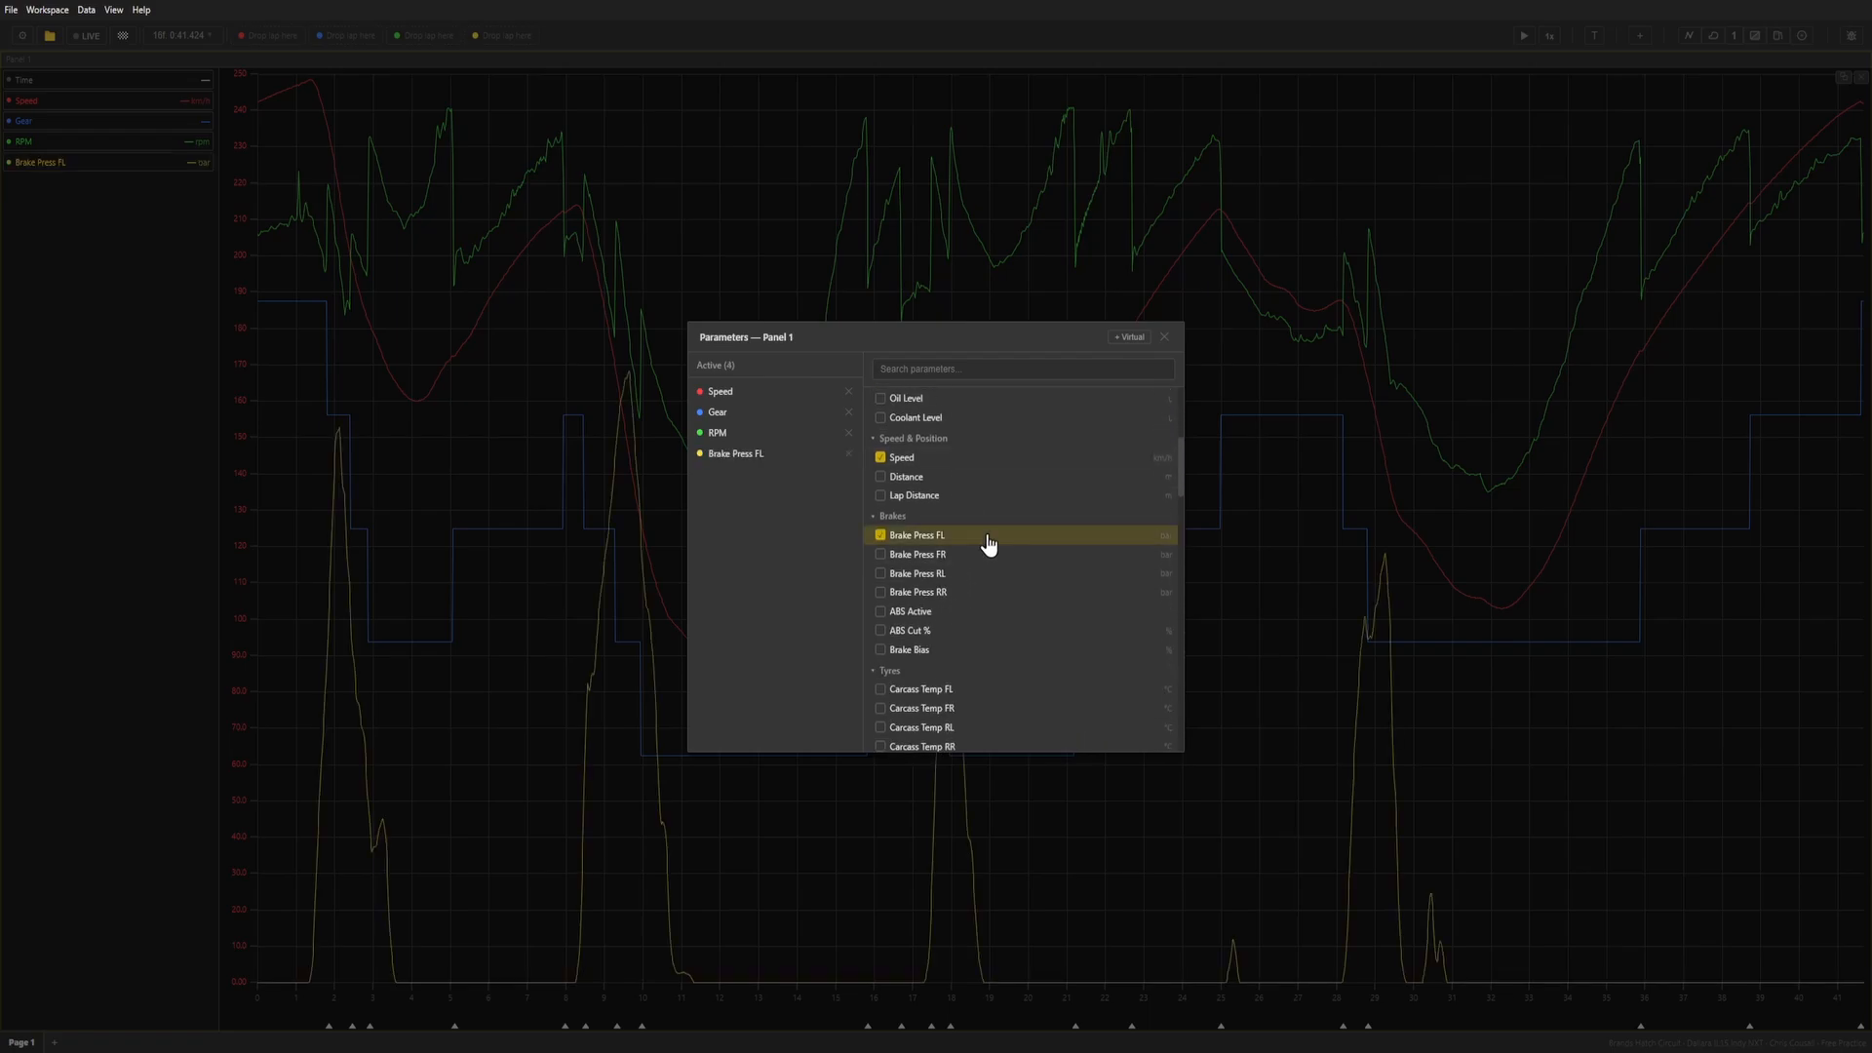
left_click(983, 554)
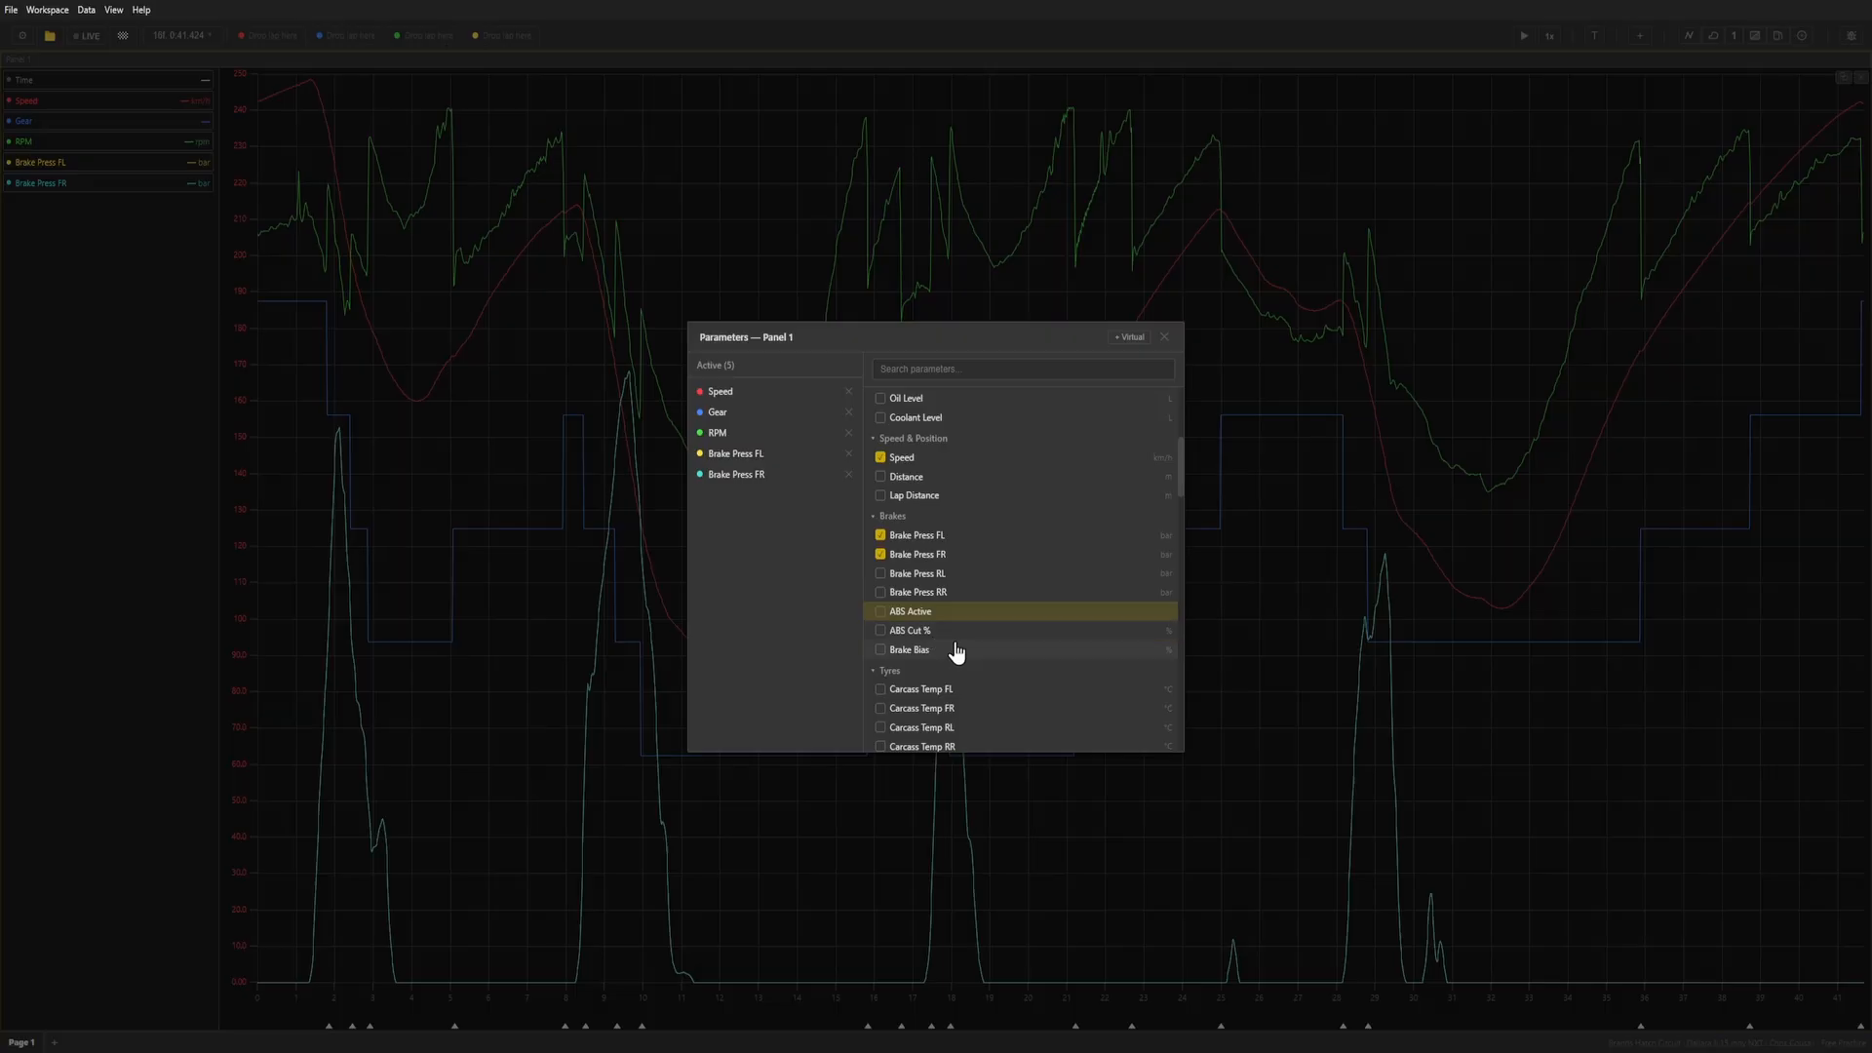
Try the Brake Bias channel on the graph and remove it again.
scroll(956, 653, "down", 2)
left_click(955, 550)
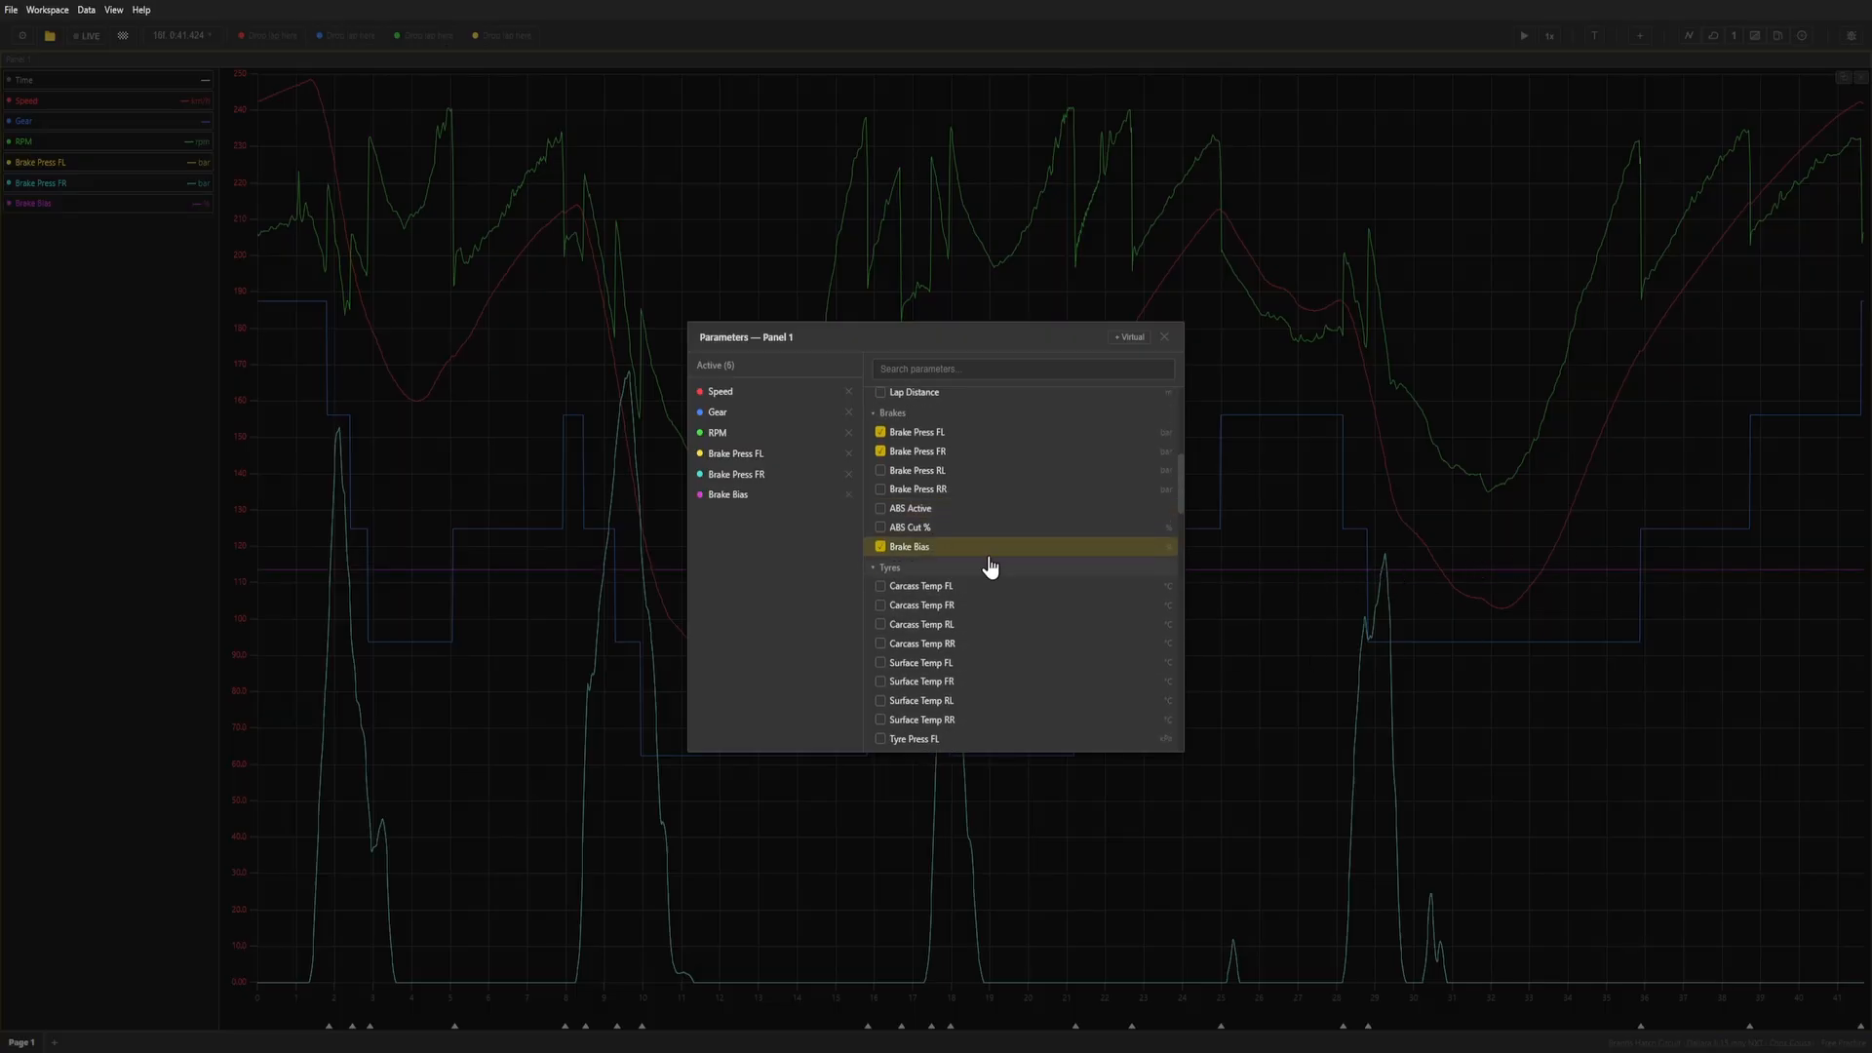
left_click(988, 549)
Look through the tyre and wheel parameters and add Susp Travel FL, FR, RL and RR to the graph.
scroll(987, 603, "down", 2)
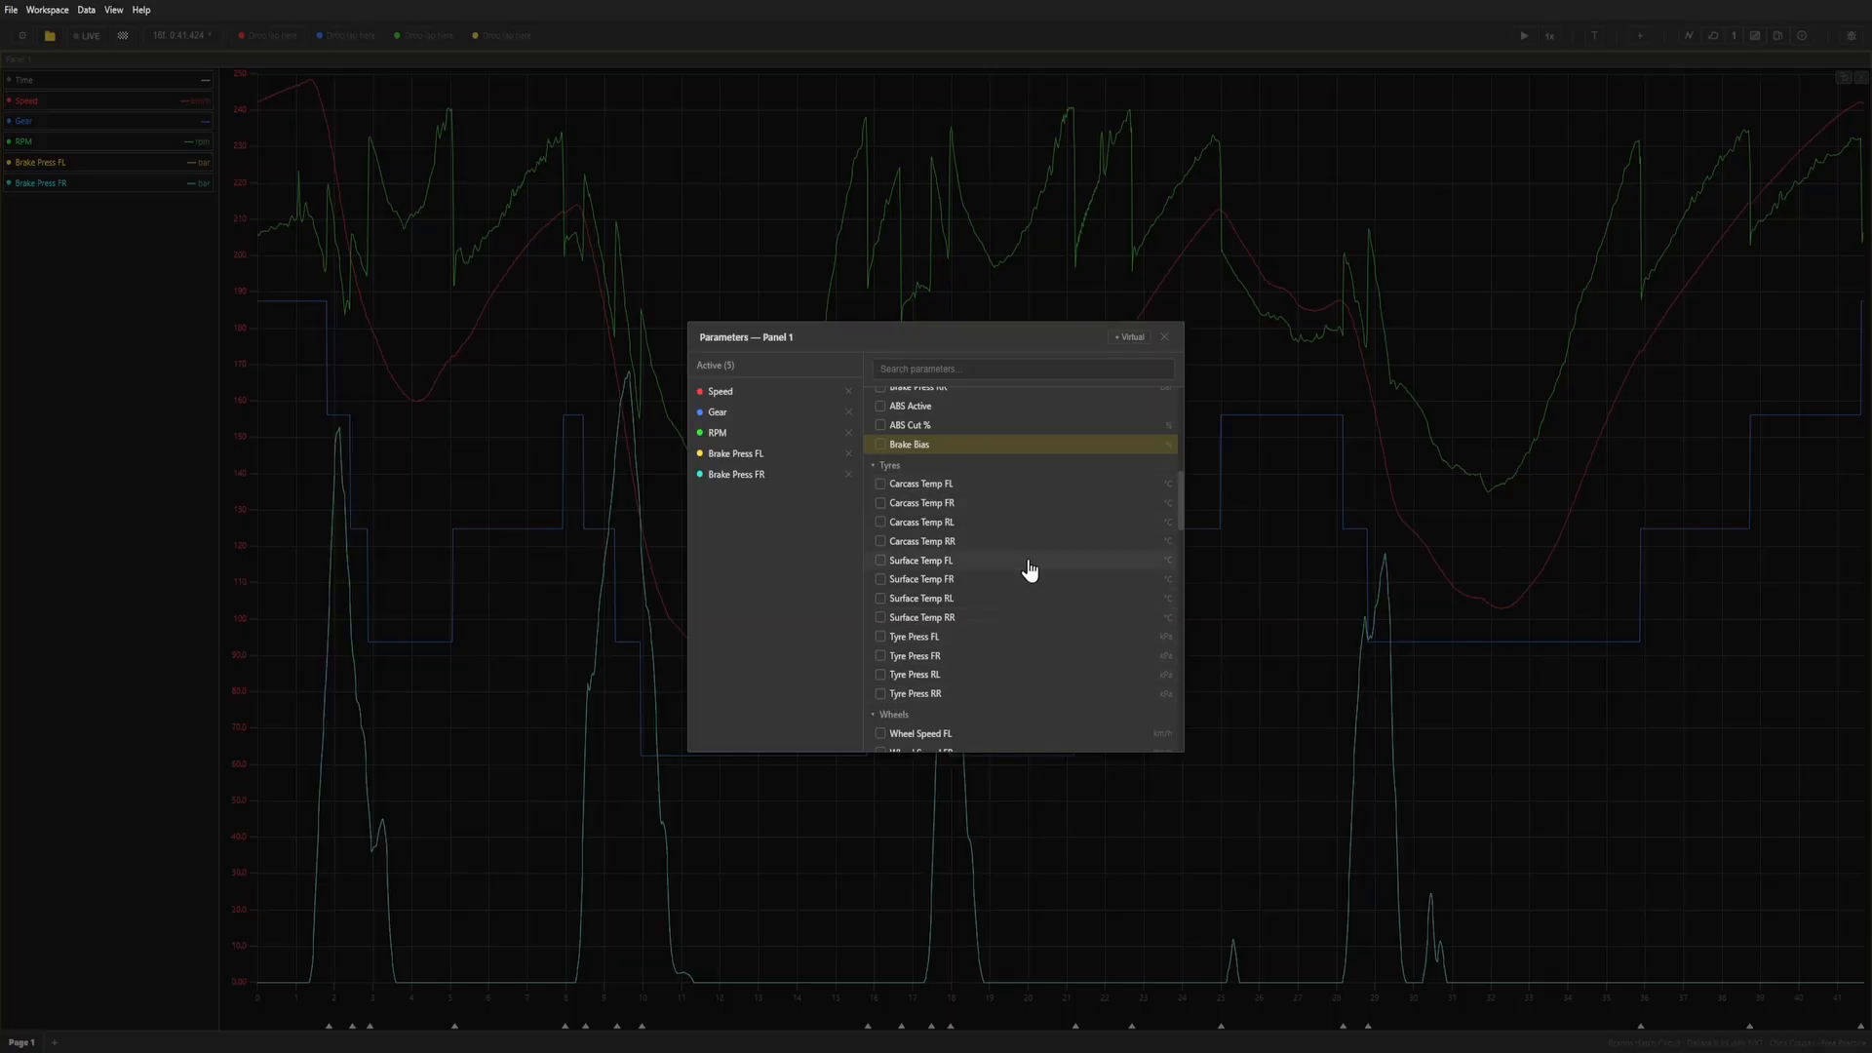
scroll(1024, 541, "down", 2)
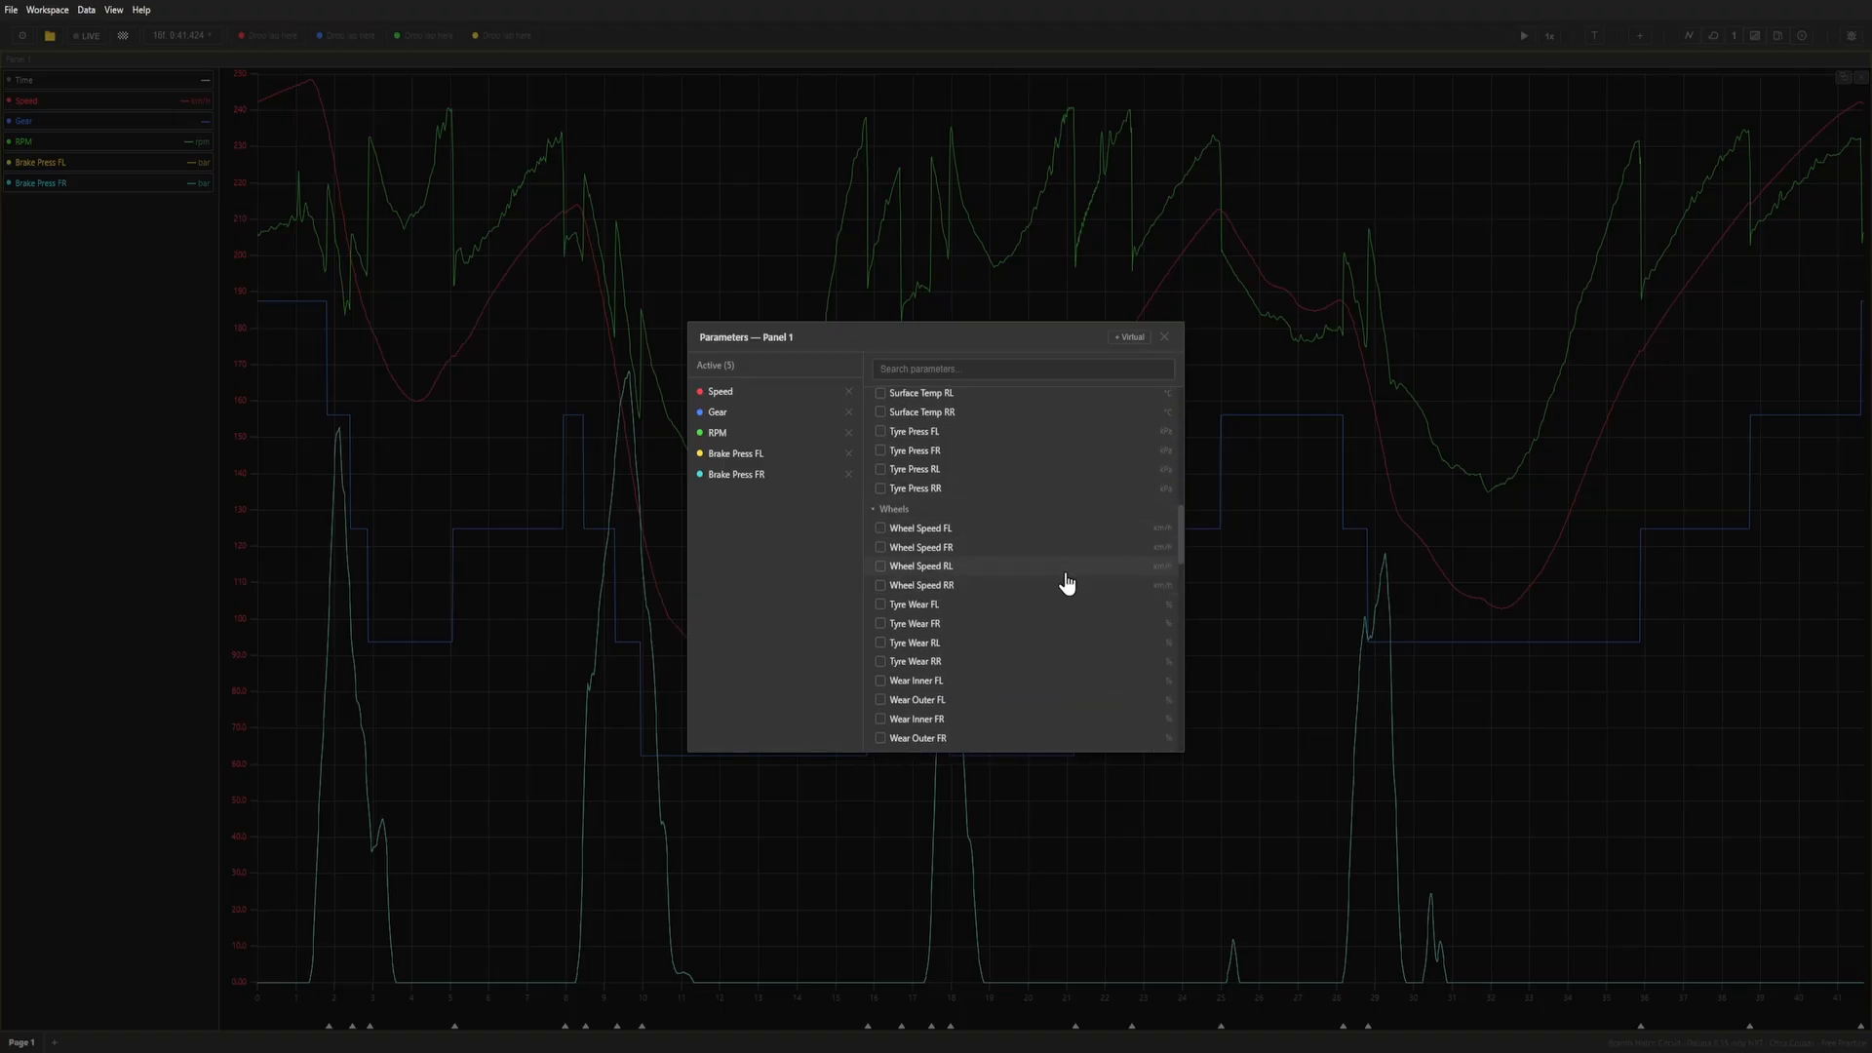
scroll(1063, 581, "down", 1)
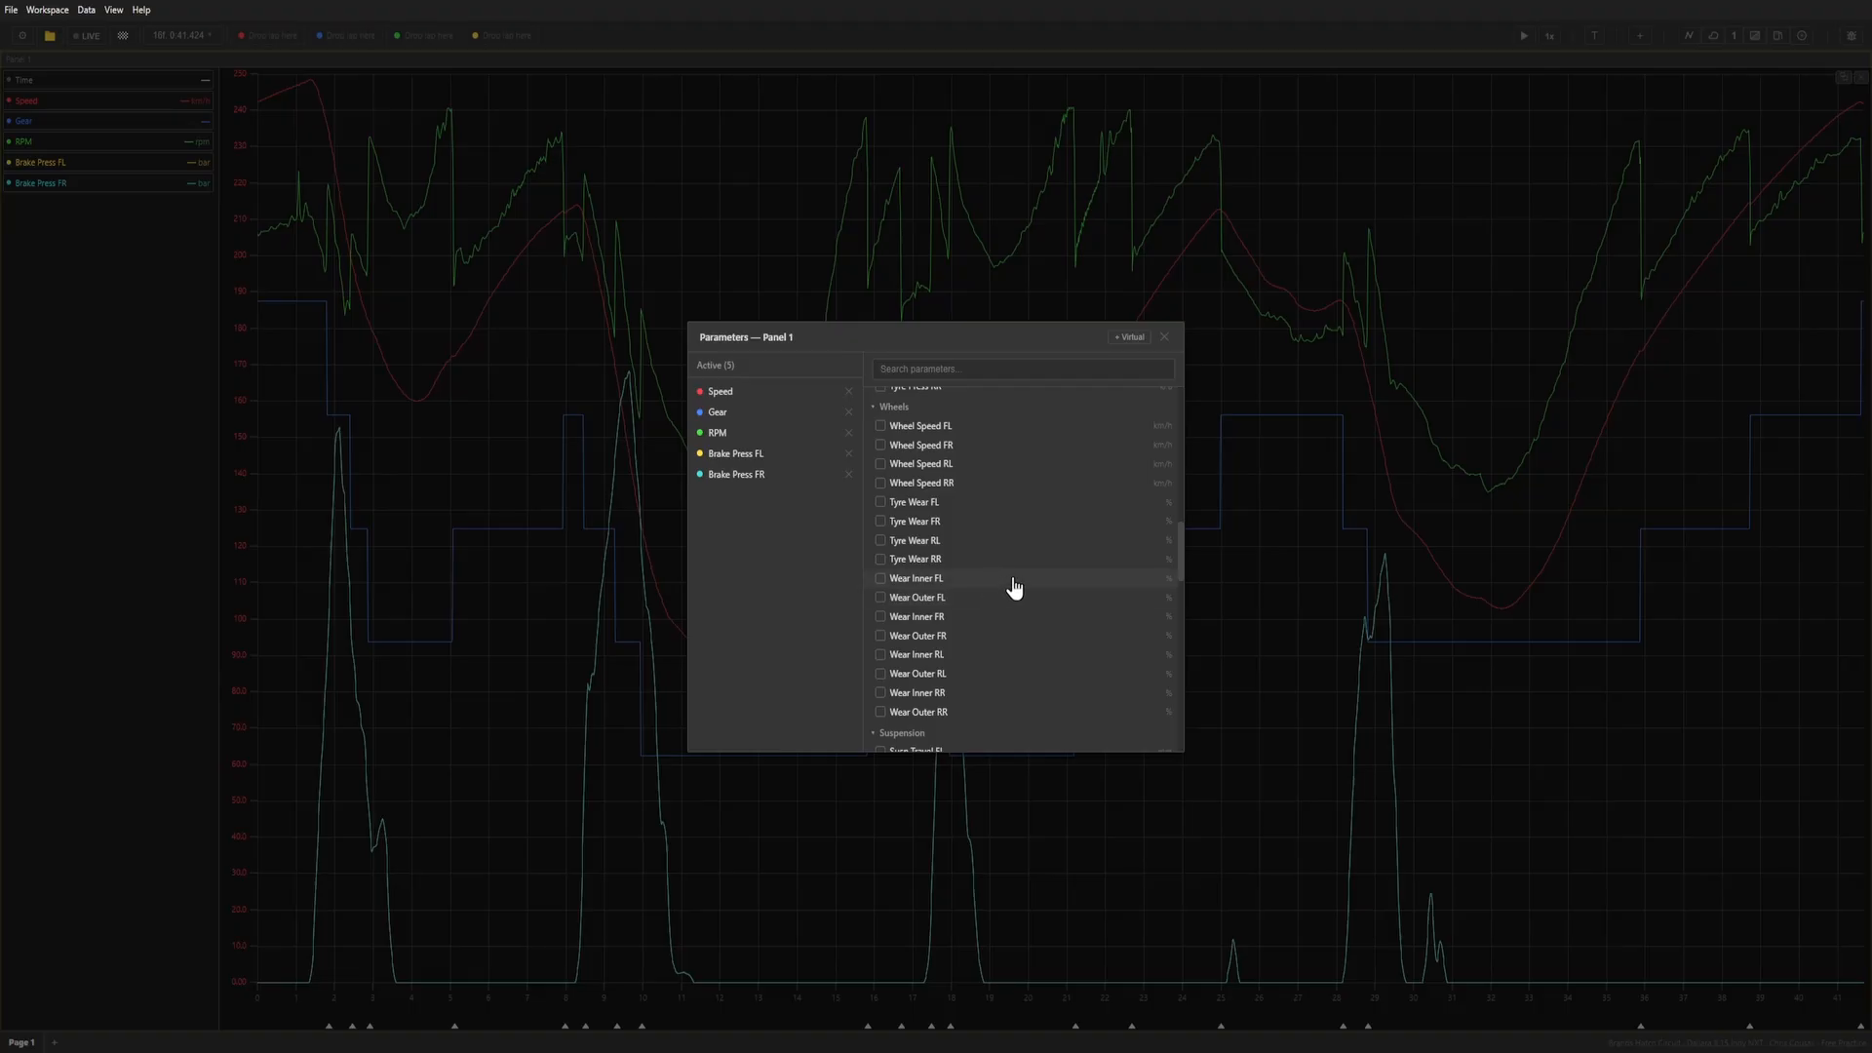
scroll(1024, 600, "down", 2)
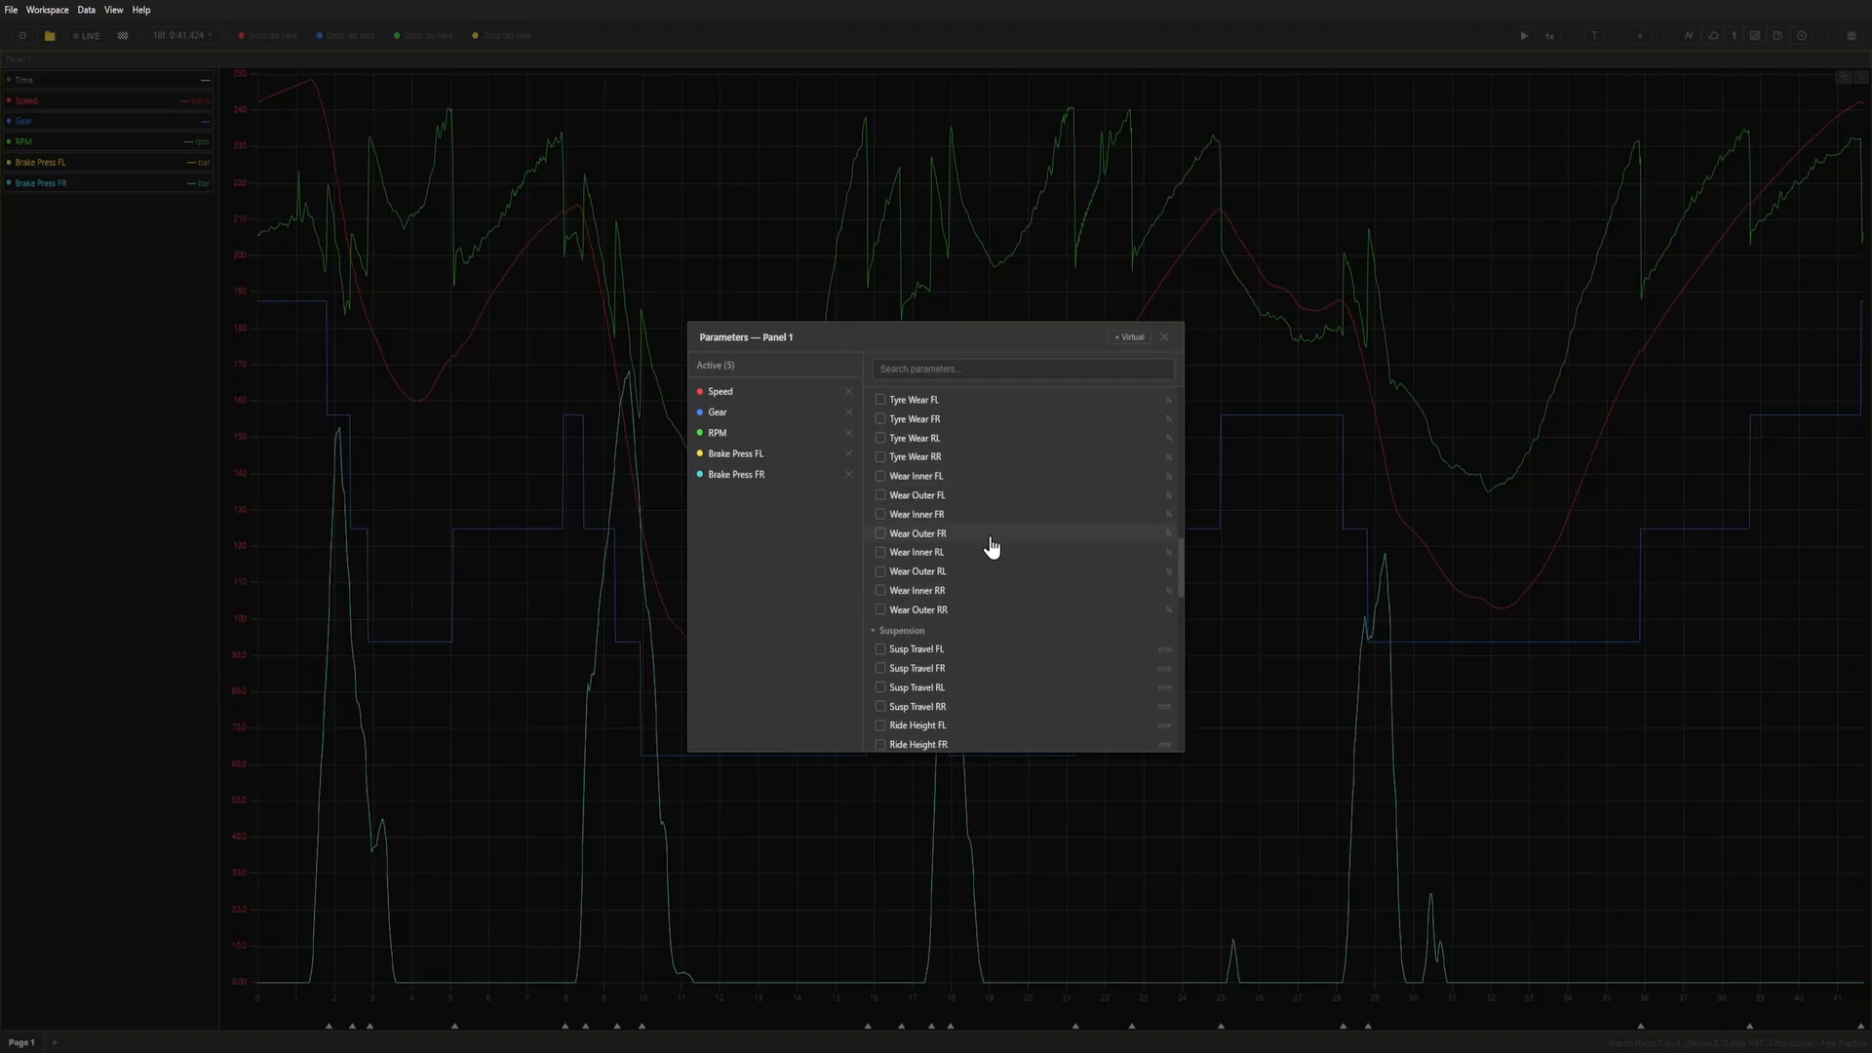
left_click(882, 546)
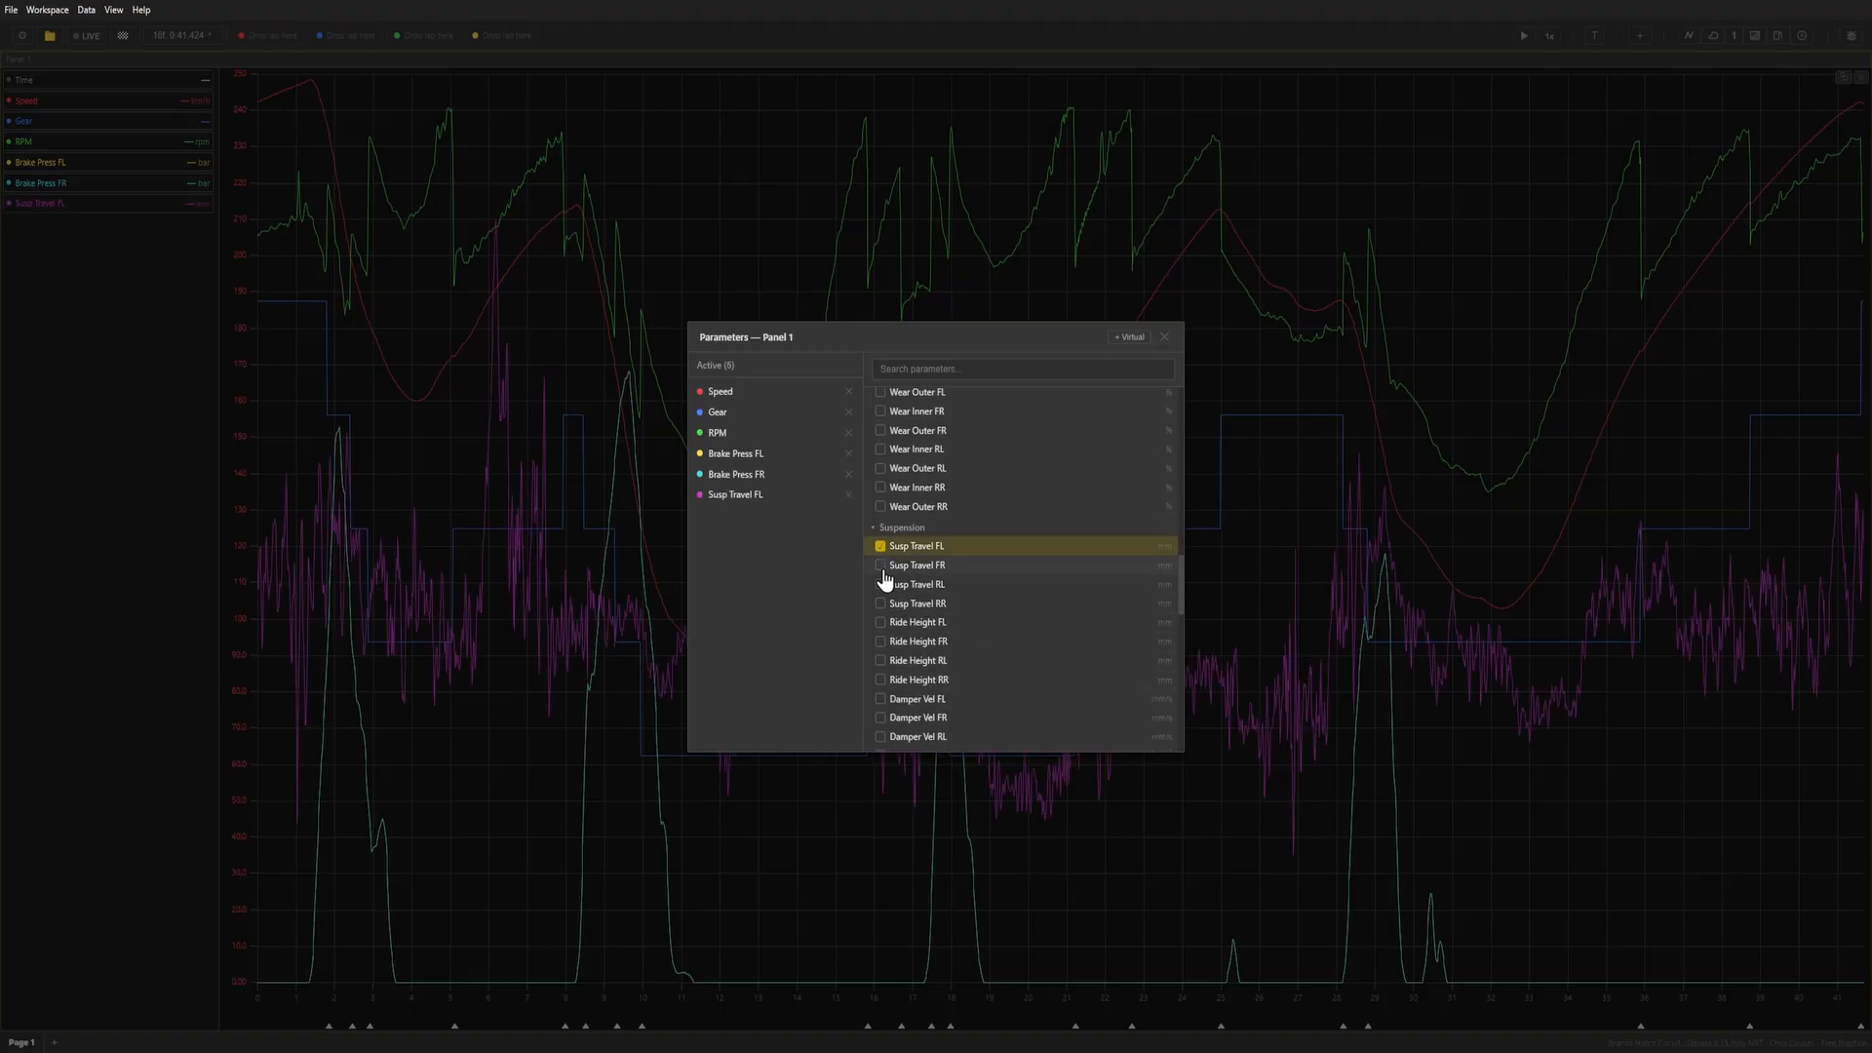
left_click(882, 566)
left_click(882, 585)
left_click(919, 604)
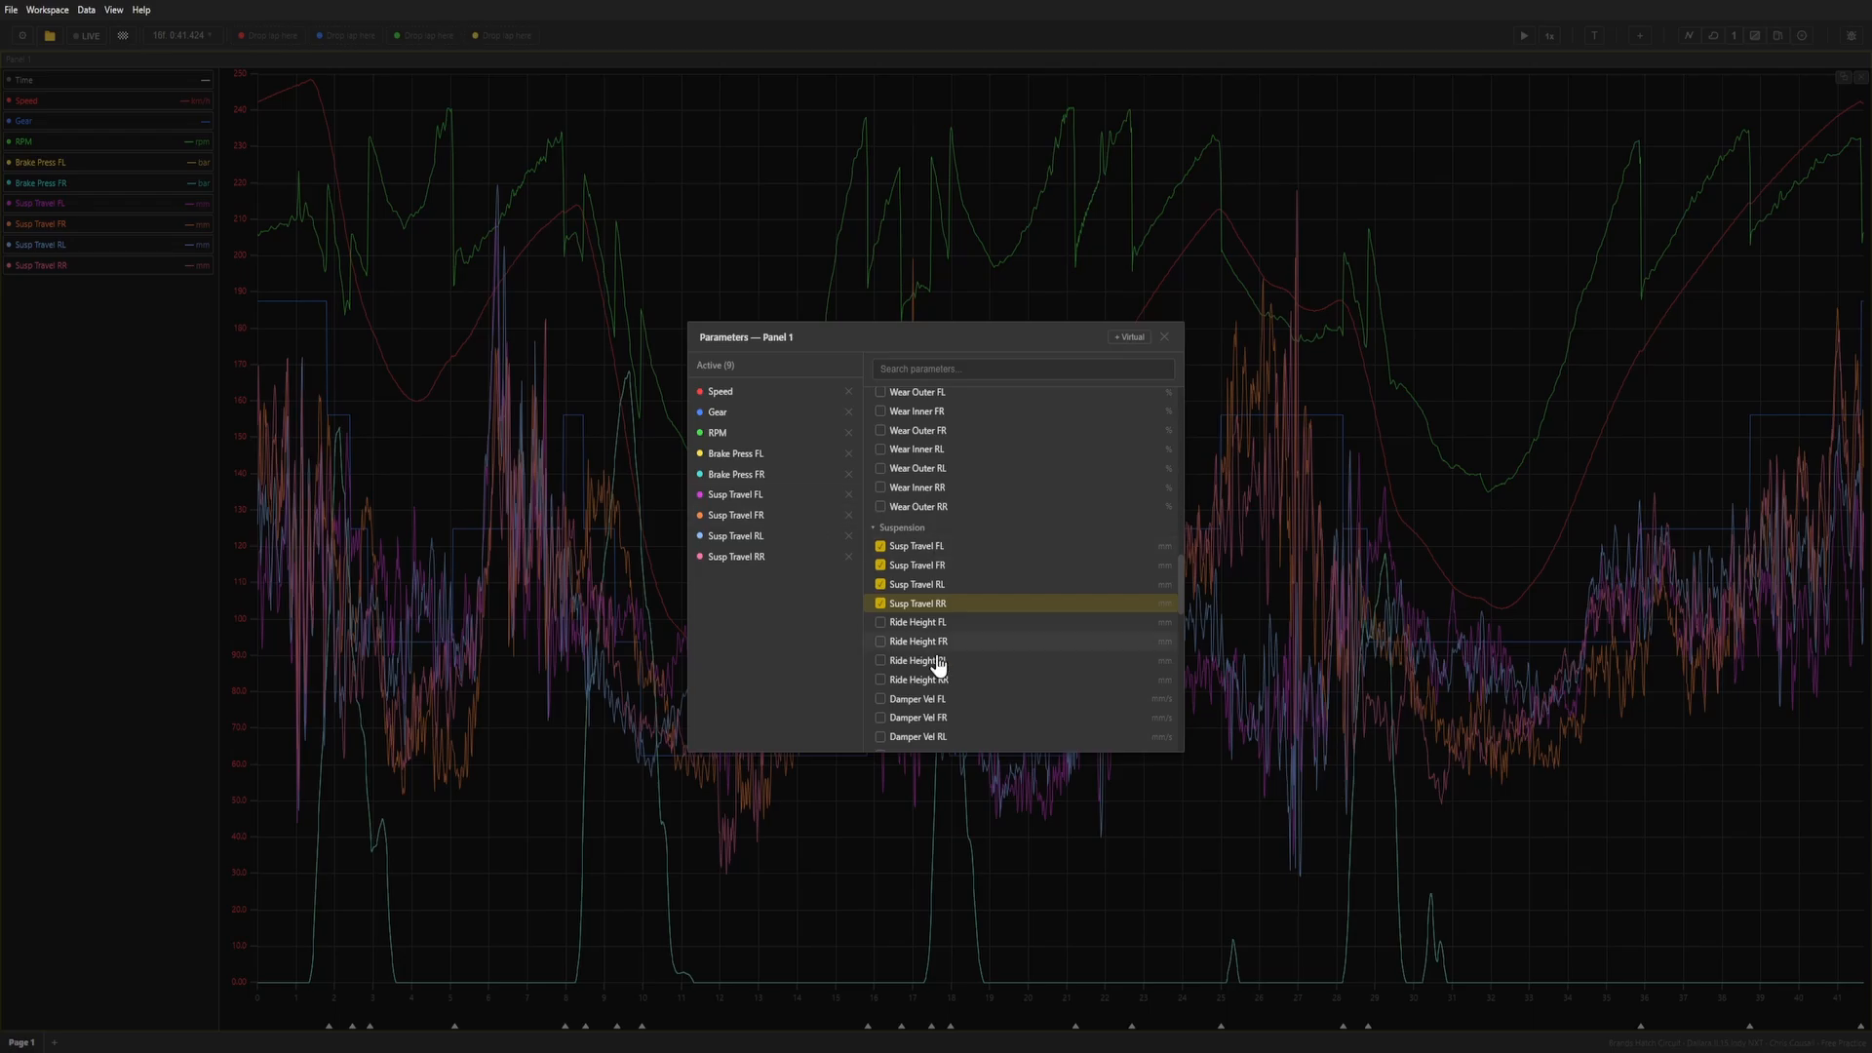
Remove the four Susp Travel channels from the graph and look at the remaining suspension parameters.
left_click(880, 603)
left_click(880, 566)
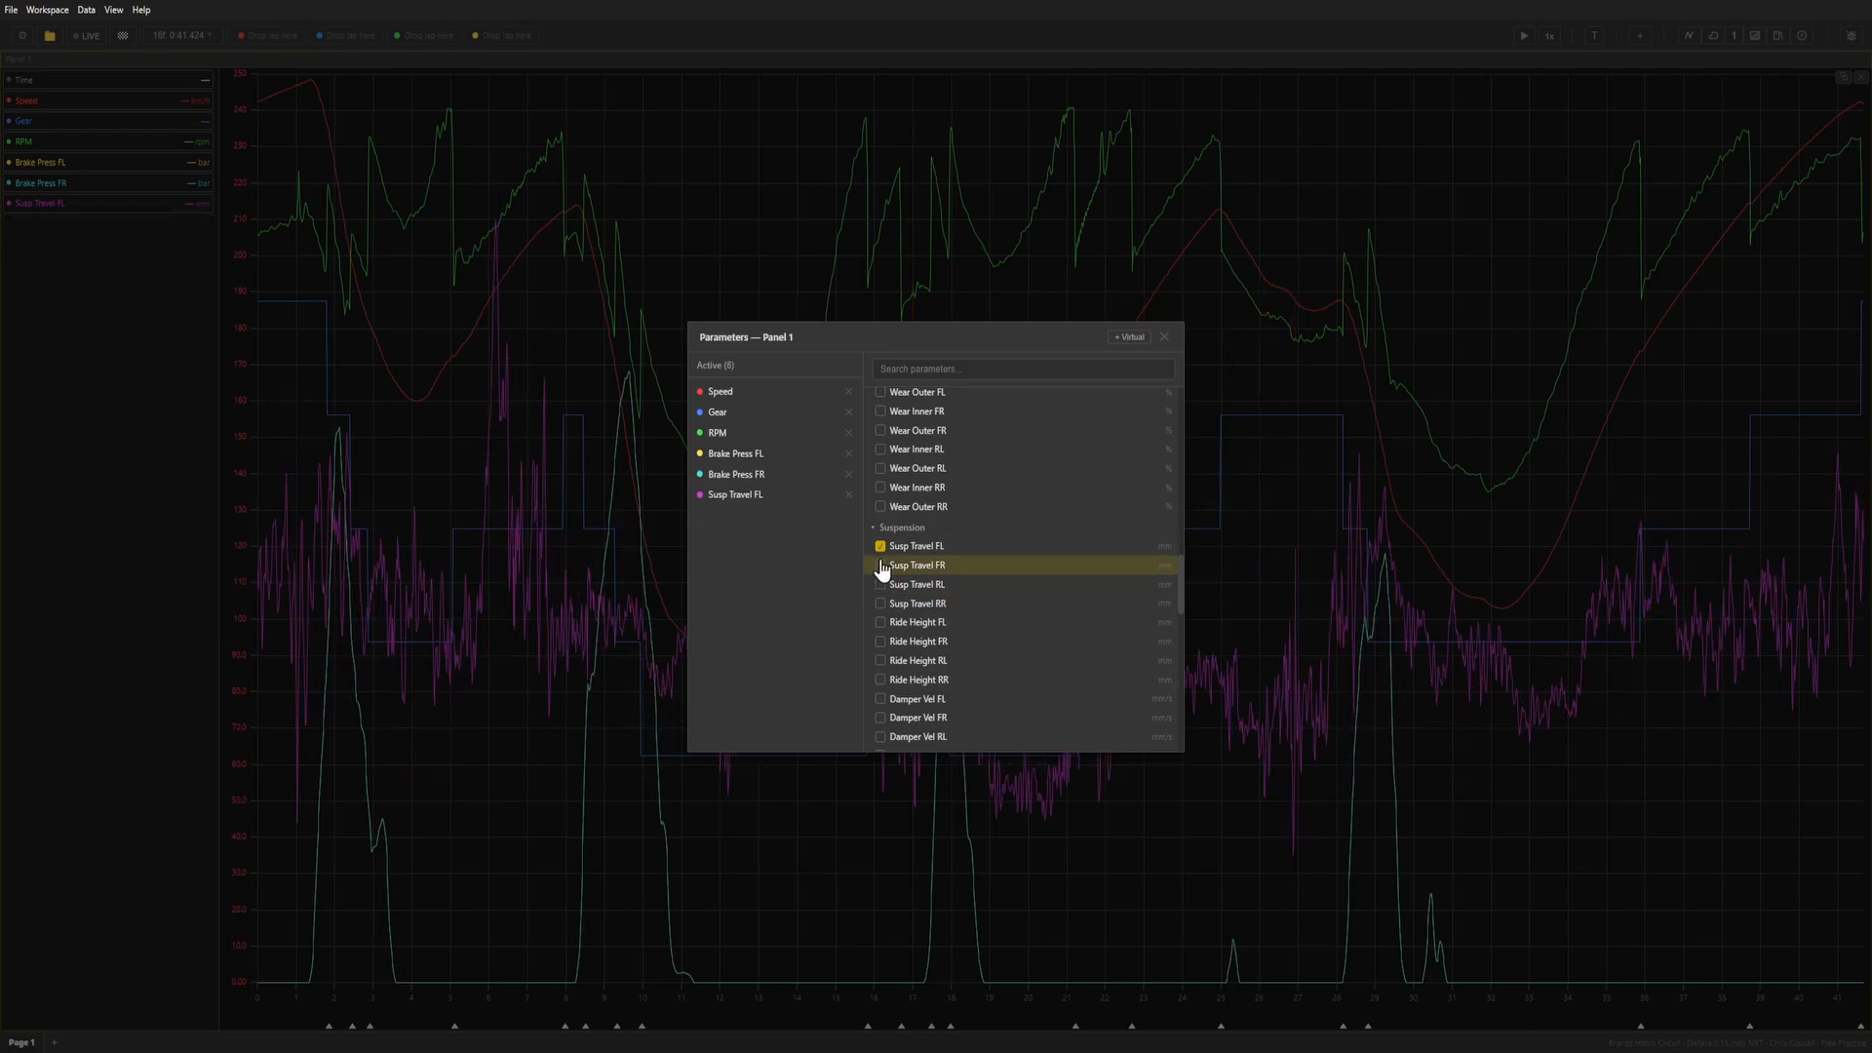
left_click(880, 546)
scroll(1047, 651, "down", 1)
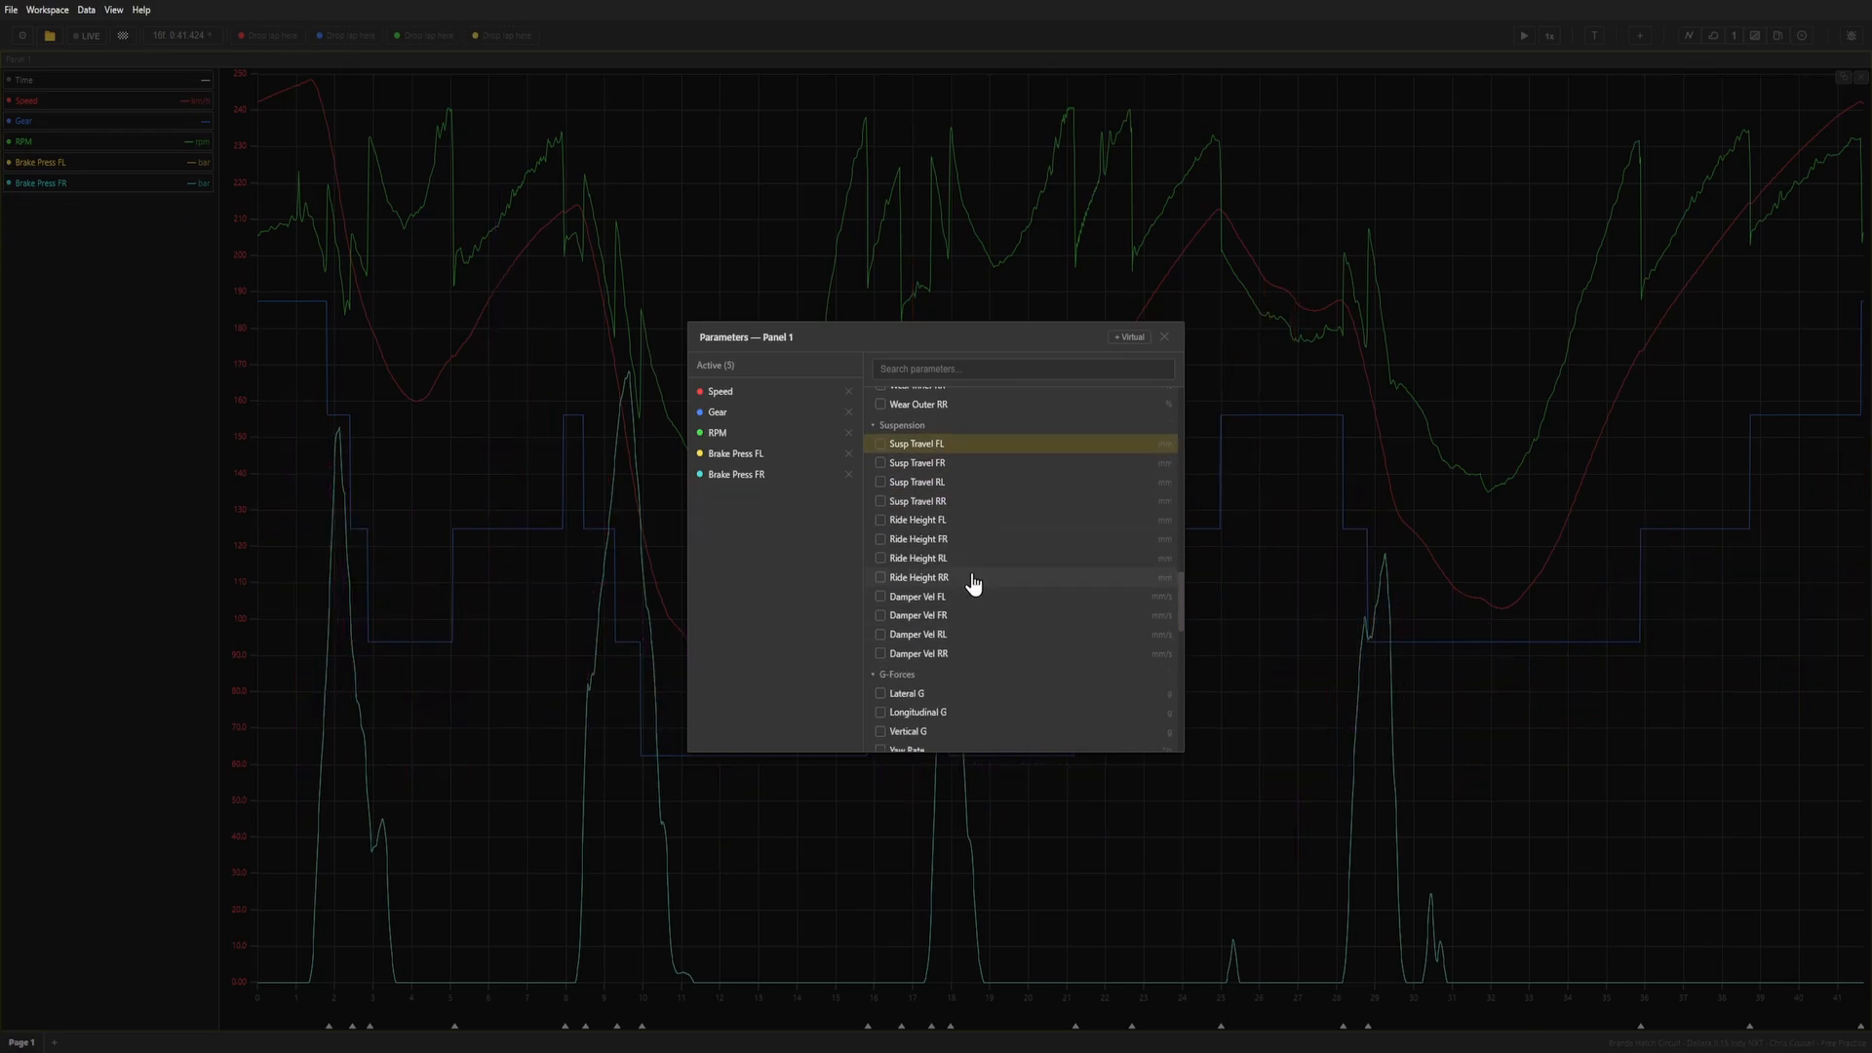
Look through the remaining parameter groups from G-Forces down to Weather and close the graph's parameter list.
scroll(980, 597, "down", 3)
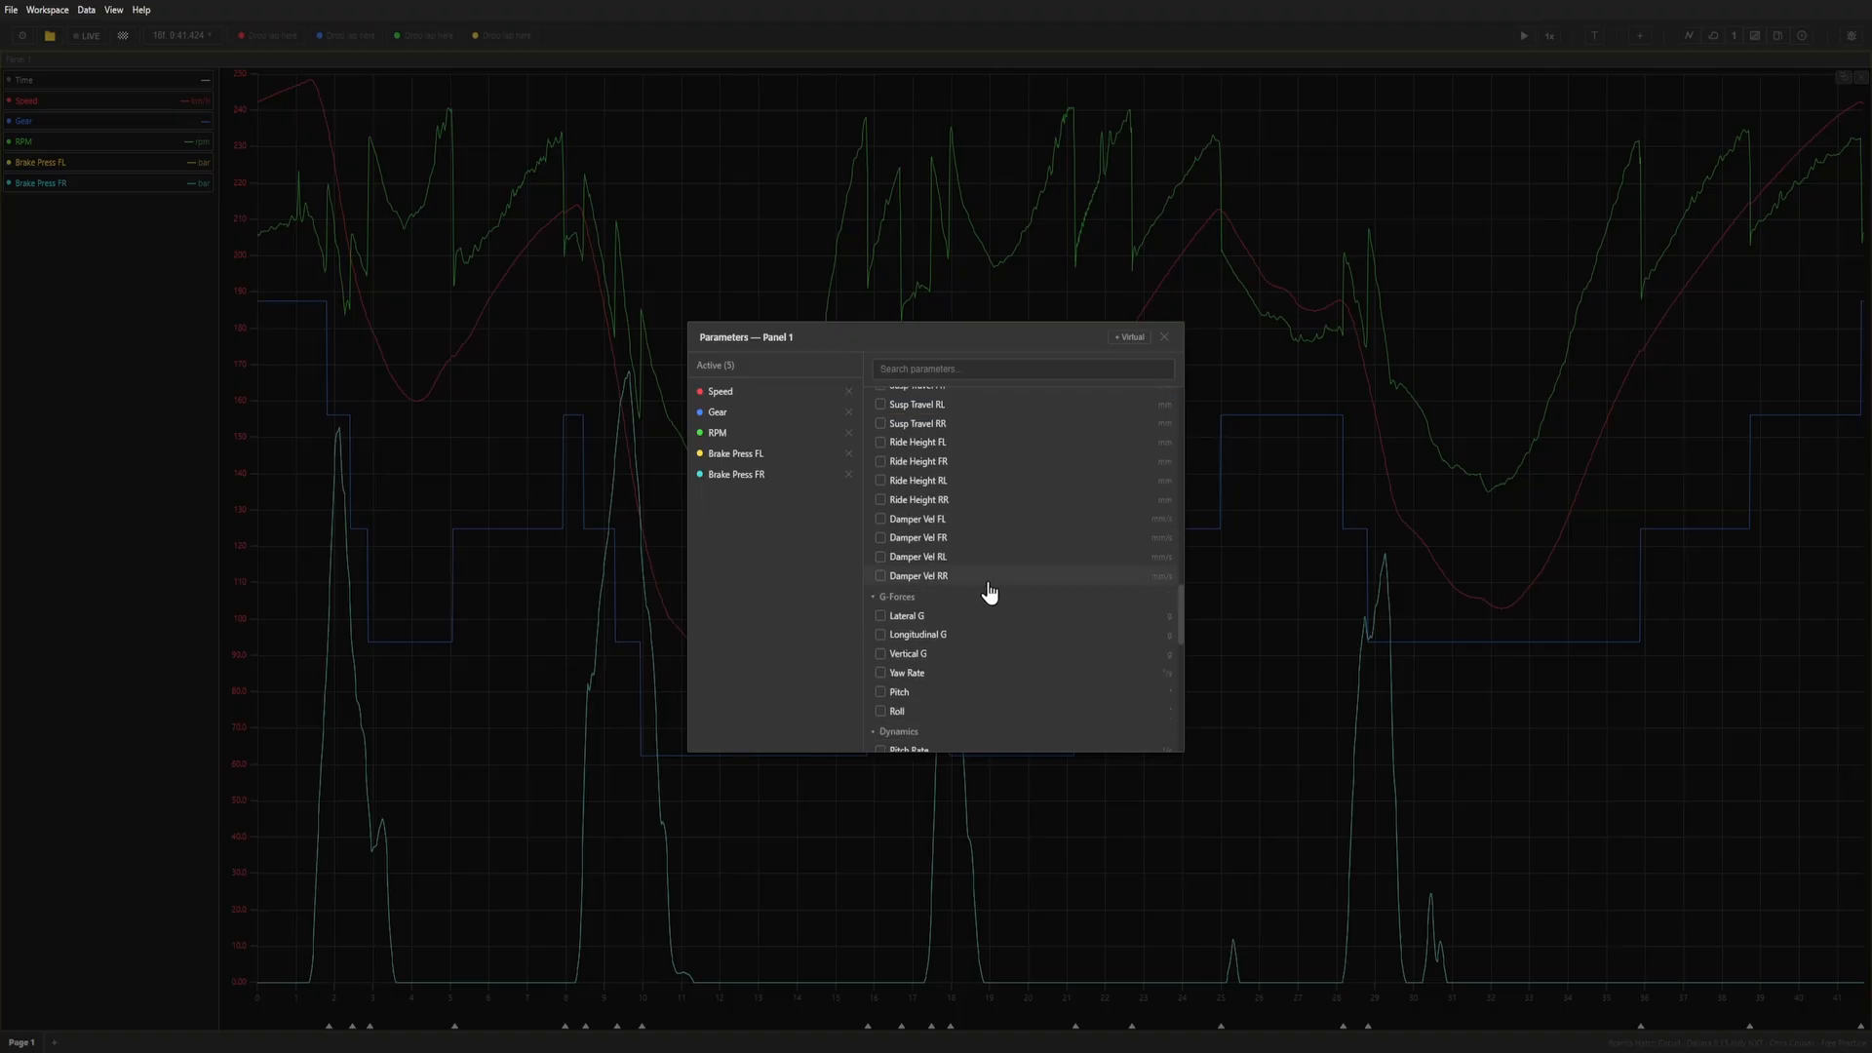
scroll(1058, 644, "down", 3)
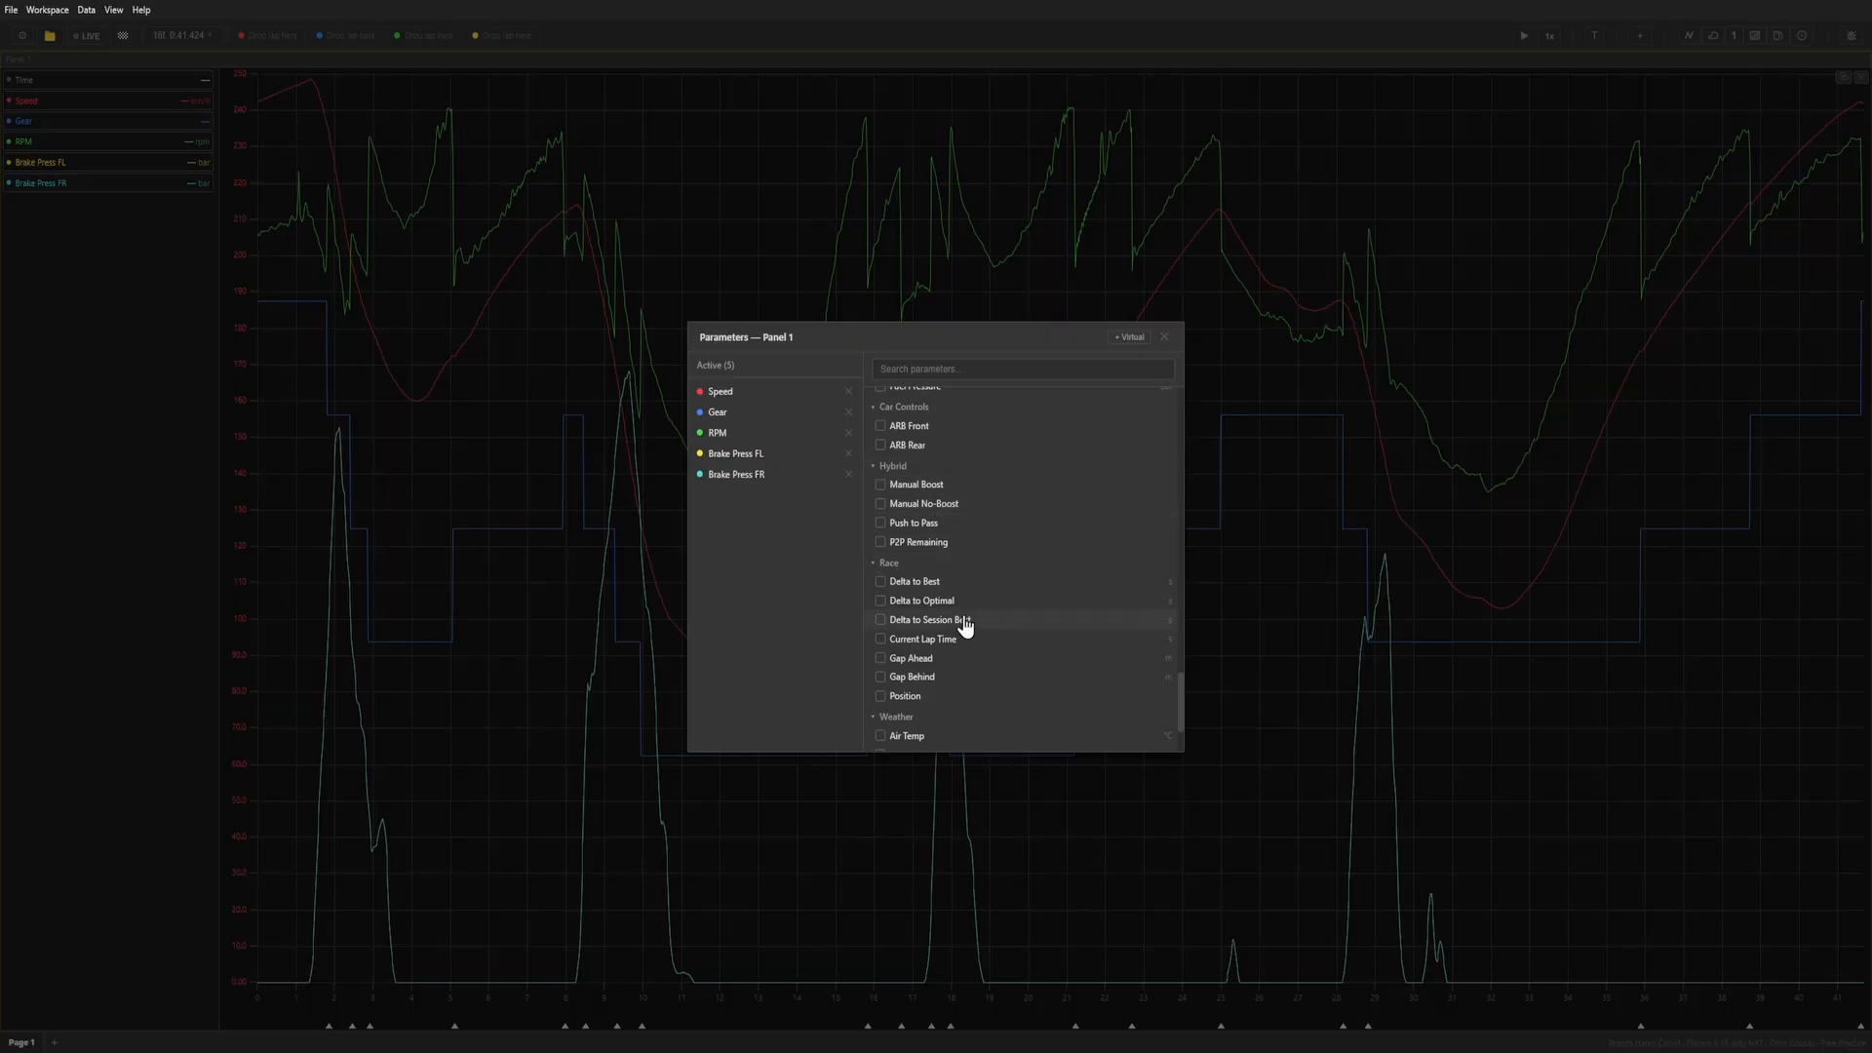
scroll(961, 627, "down", 1)
scroll(955, 590, "up", 1)
scroll(953, 583, "up", 5)
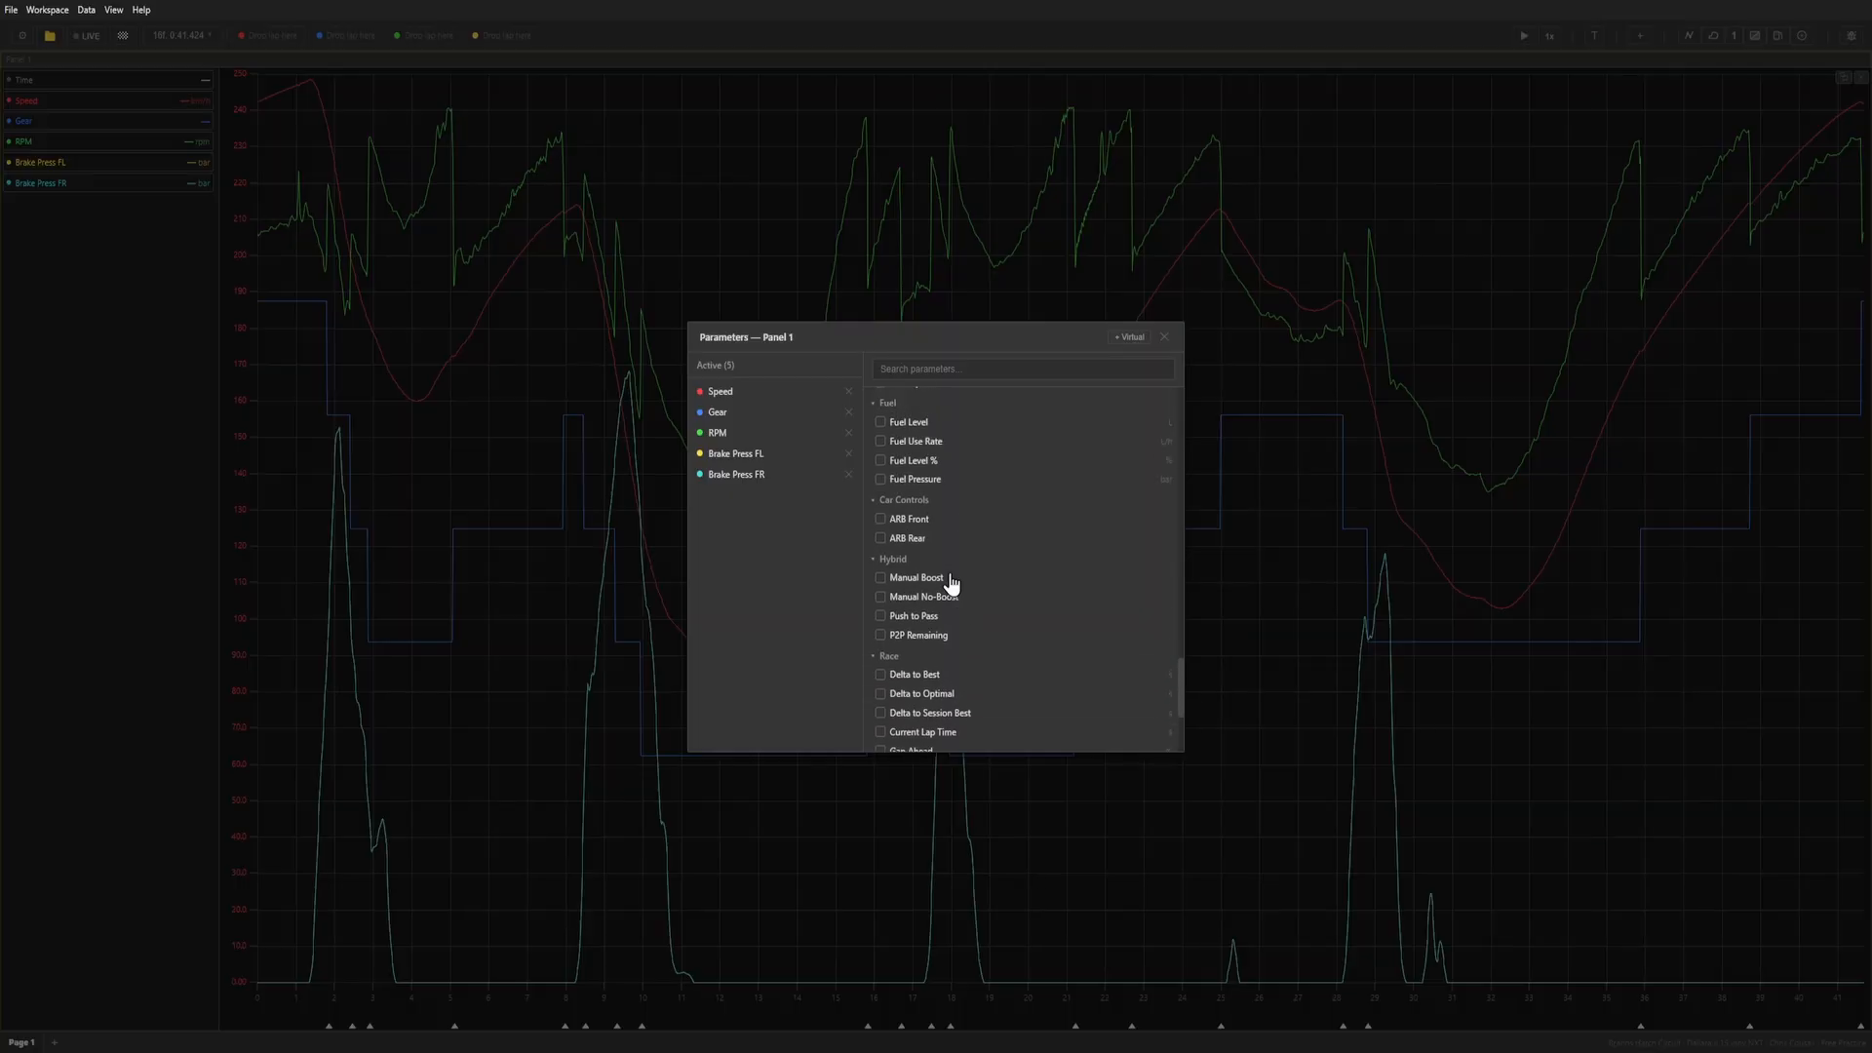
scroll(963, 565, "down", 6)
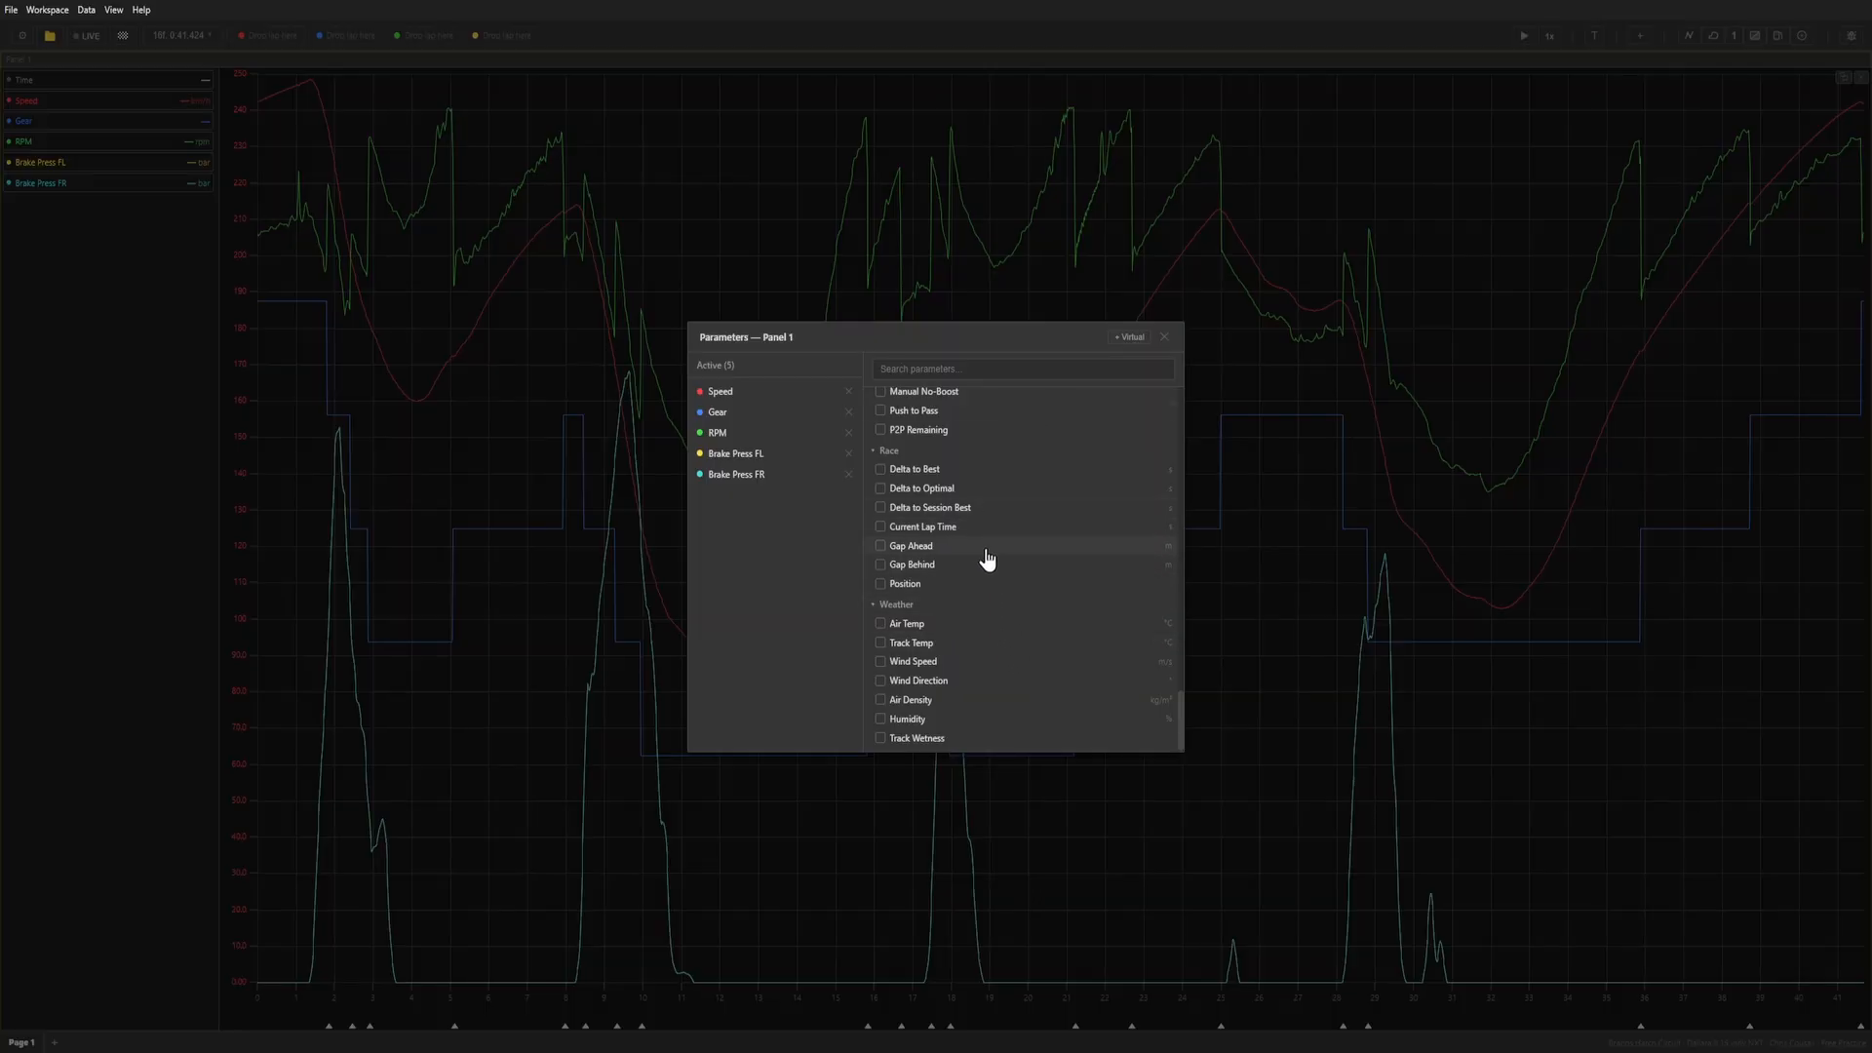
left_click(1167, 337)
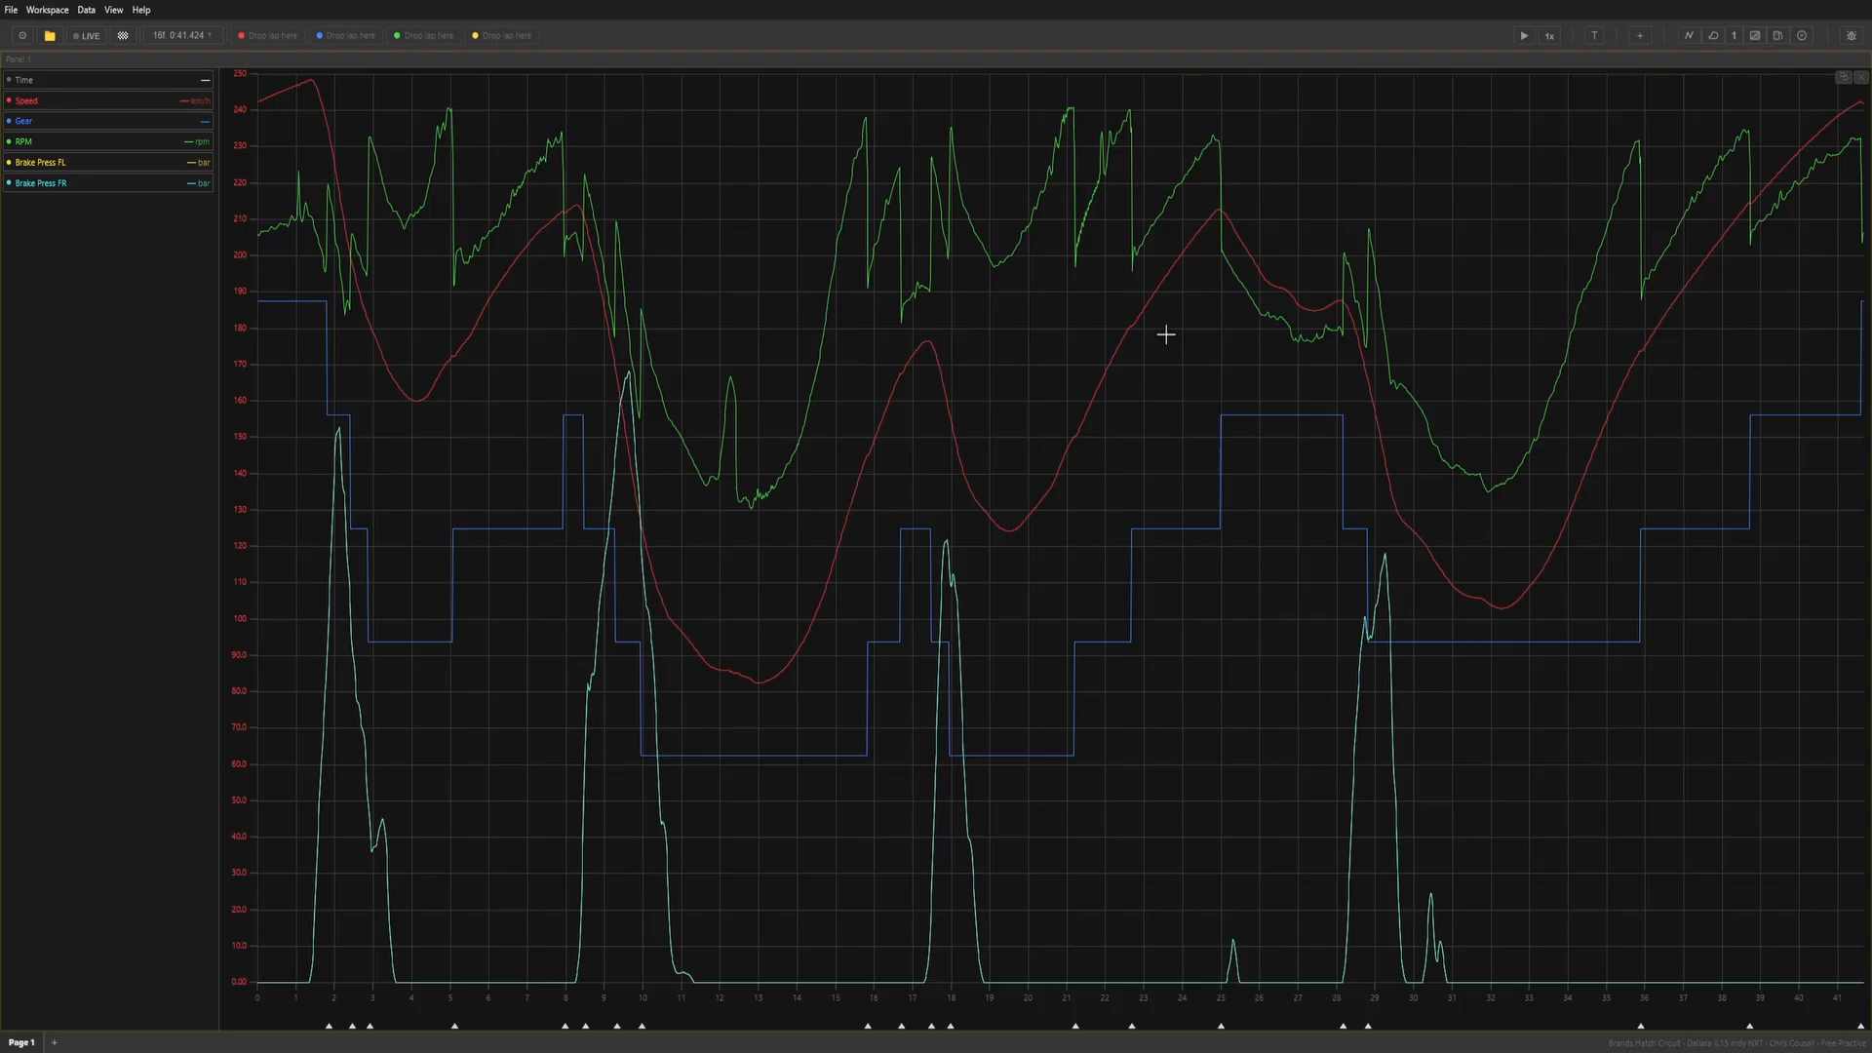
Add a track map panel docked beside the graph on its right and move the graph cursor along the lap.
left_click(1714, 37)
left_click_drag(256, 122, 1262, 263)
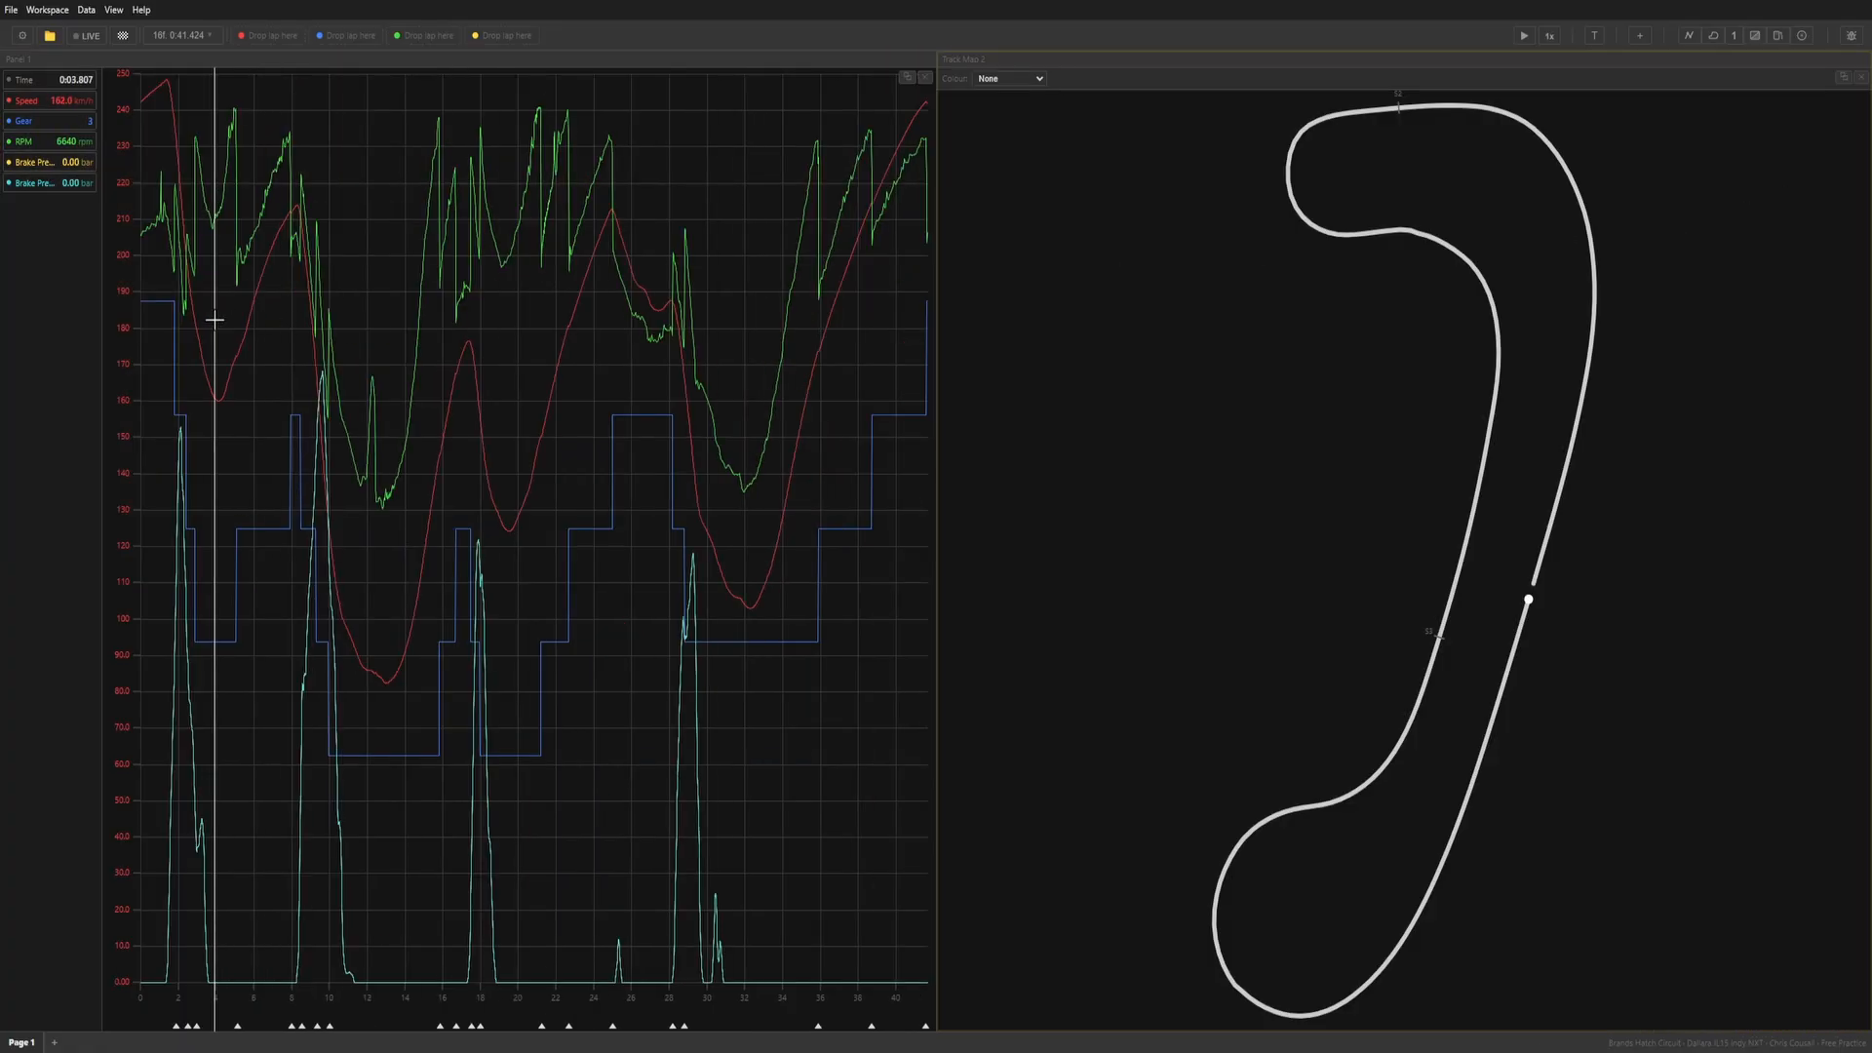
left_click(511, 347)
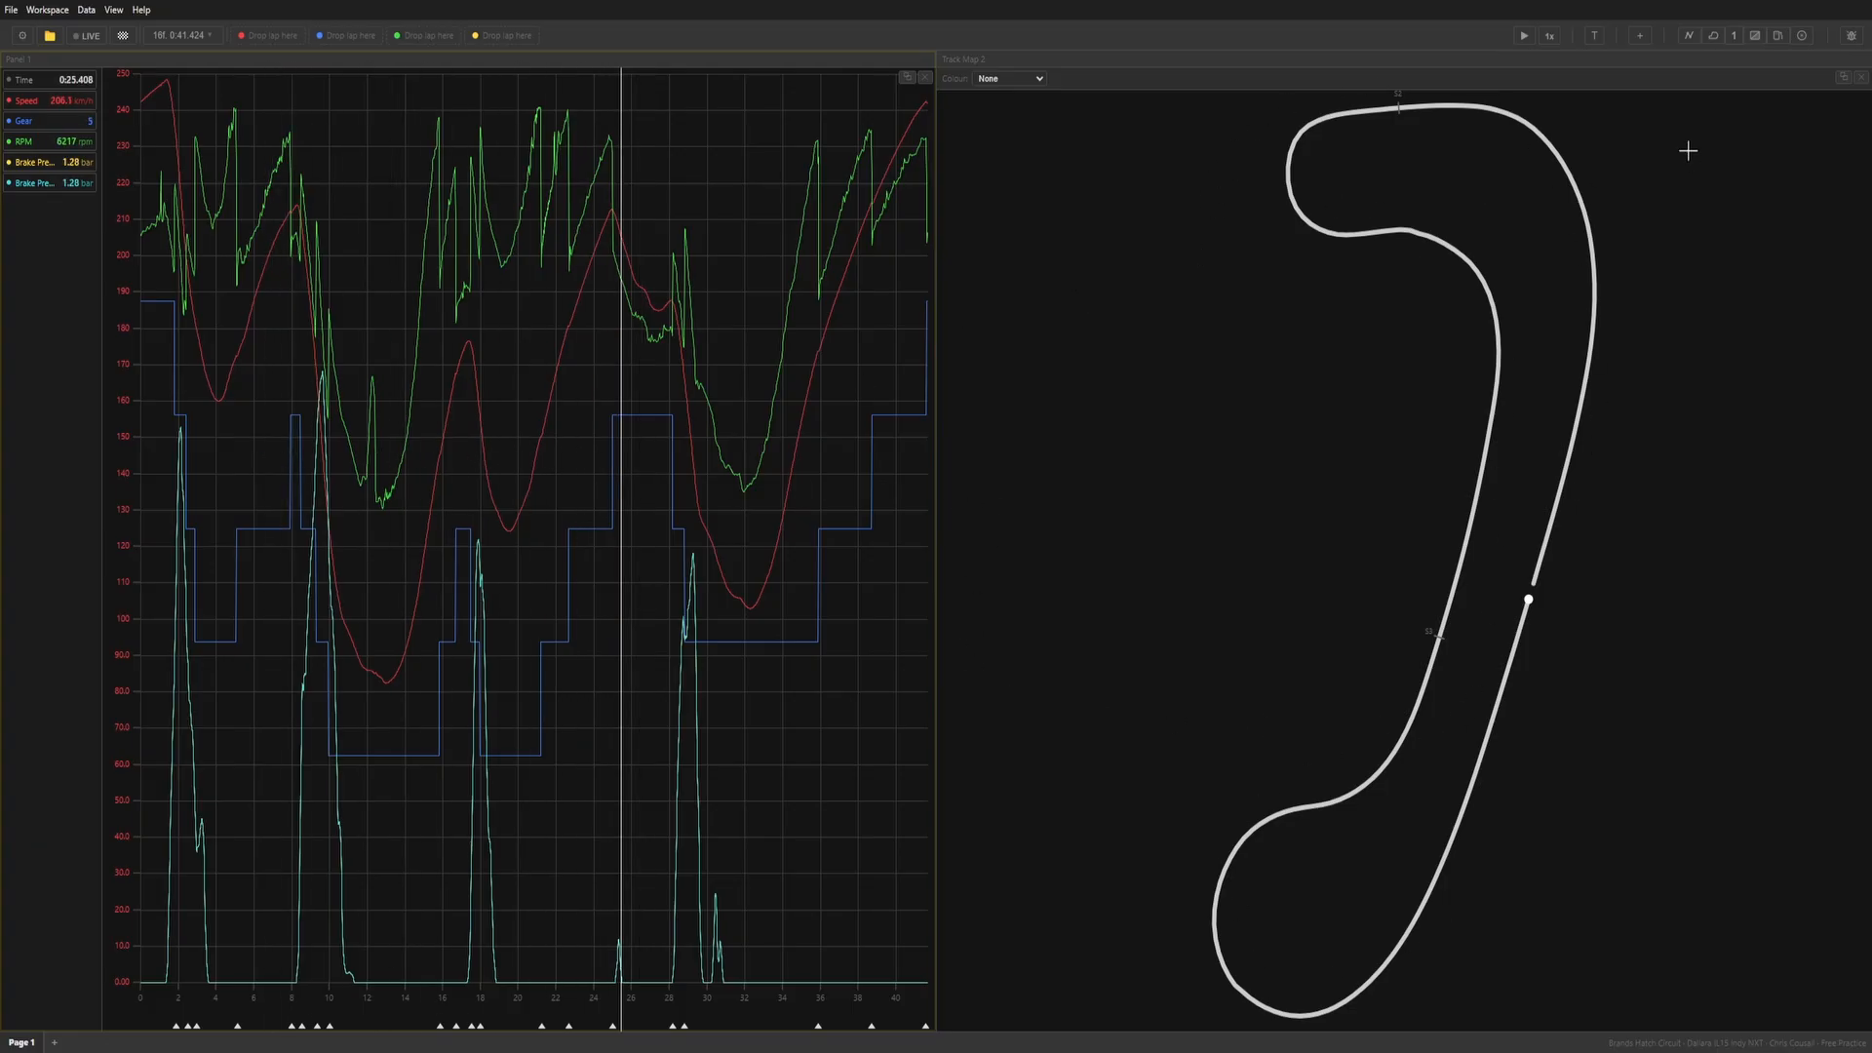
Add a values panel docked to the left of the graph and narrow the track map to enlarge the other panels.
left_click(1734, 35)
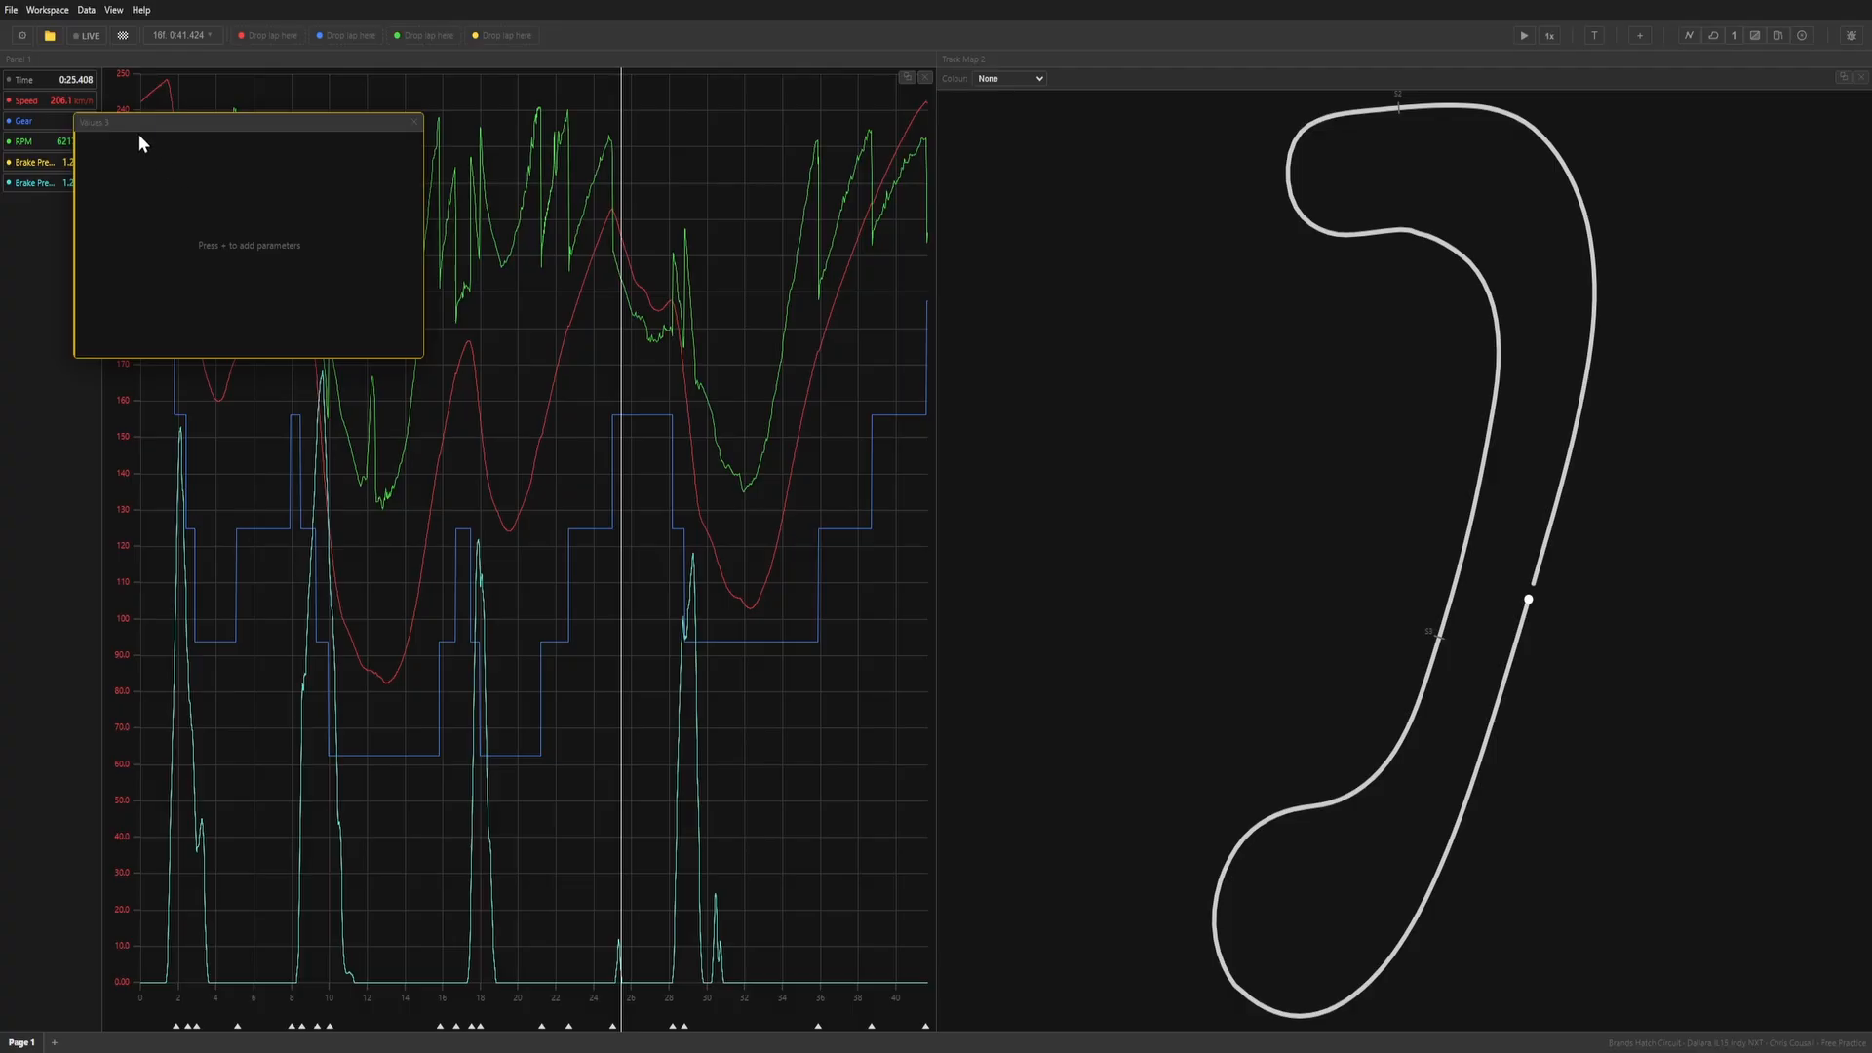
left_click_drag(140, 143, 215, 761)
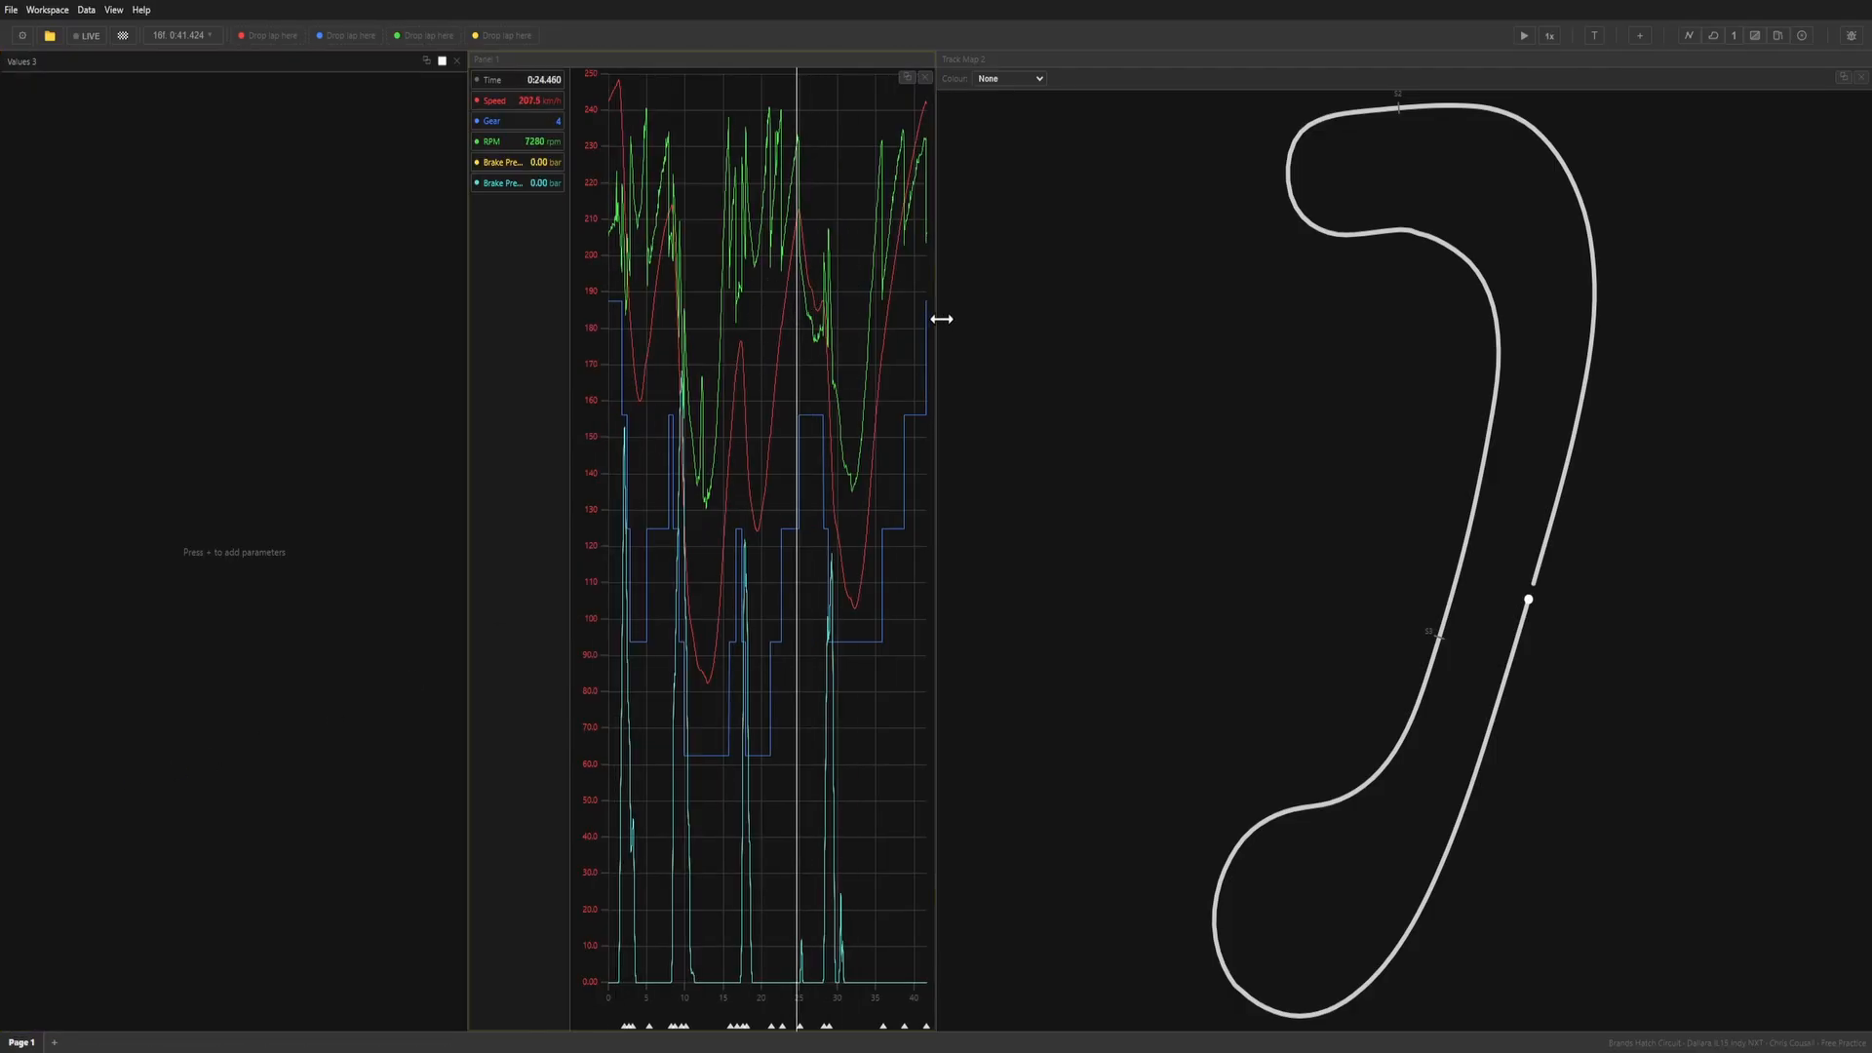
left_click_drag(938, 320, 1531, 319)
Add the Gear channel to the empty values panel.
key("plus")
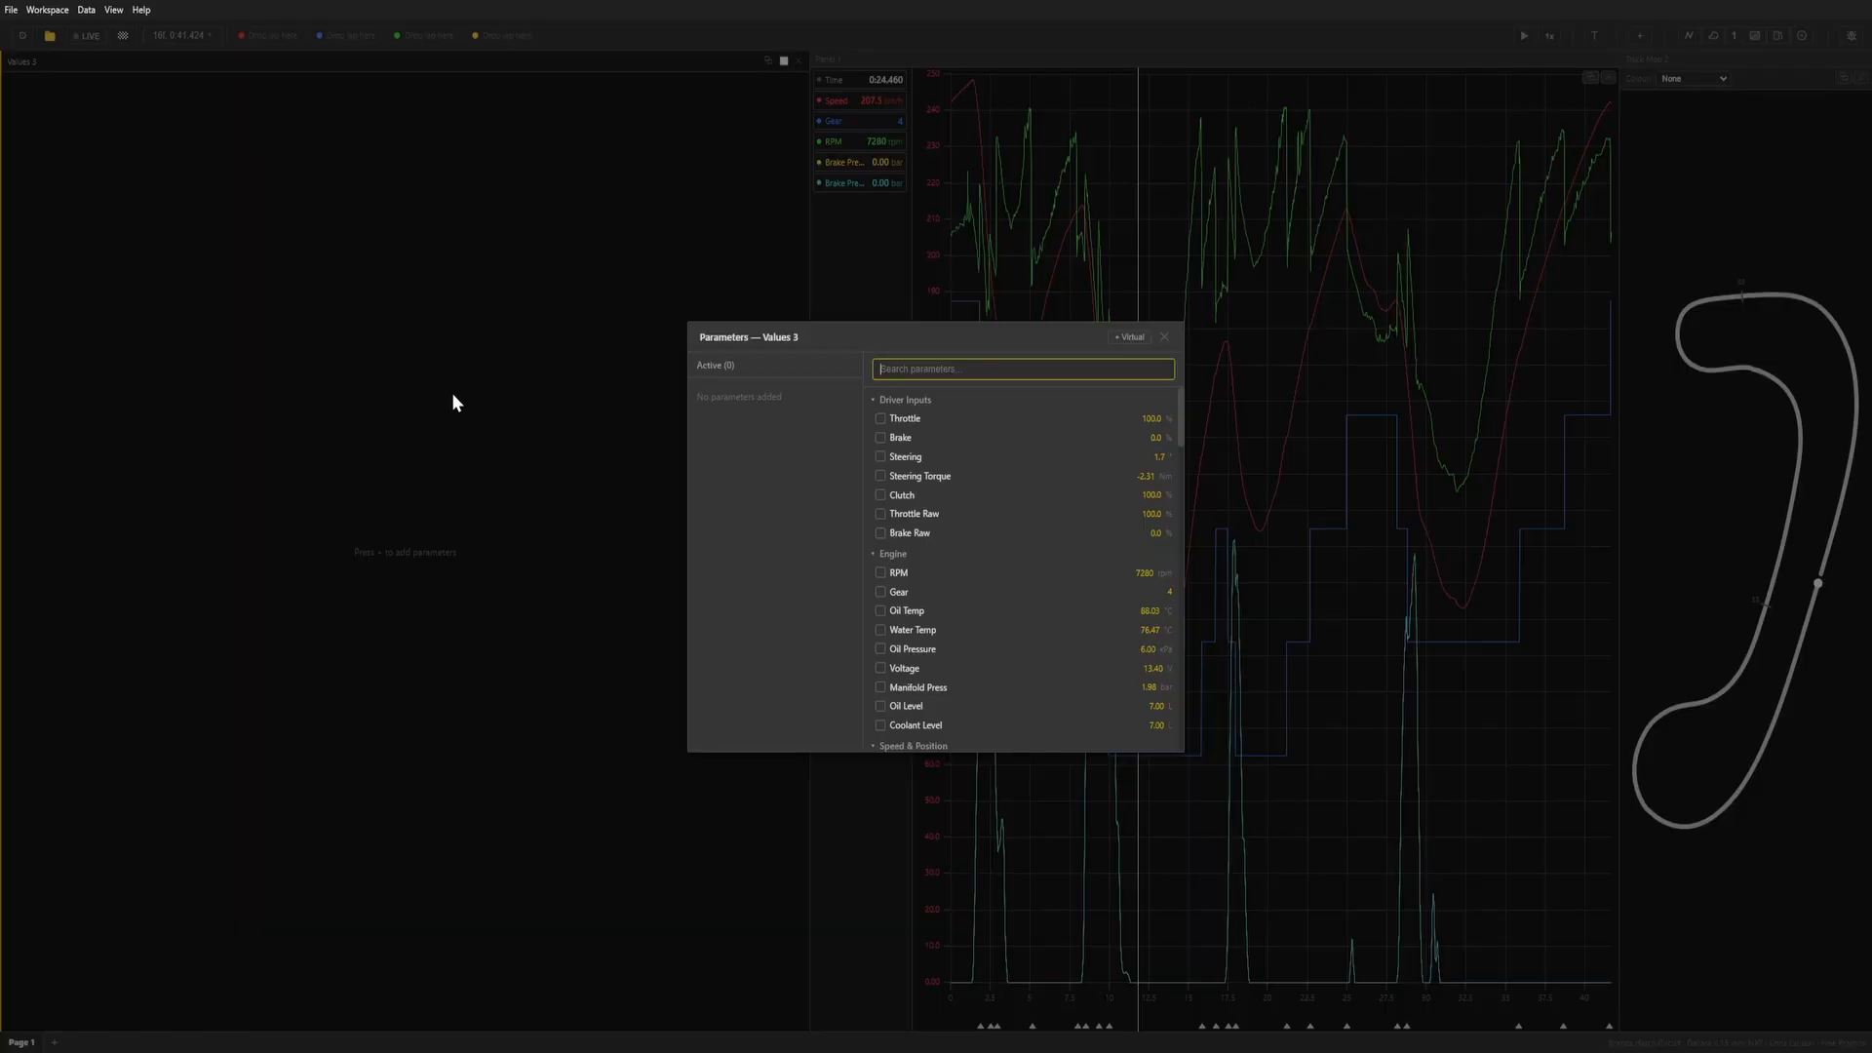
type("gear")
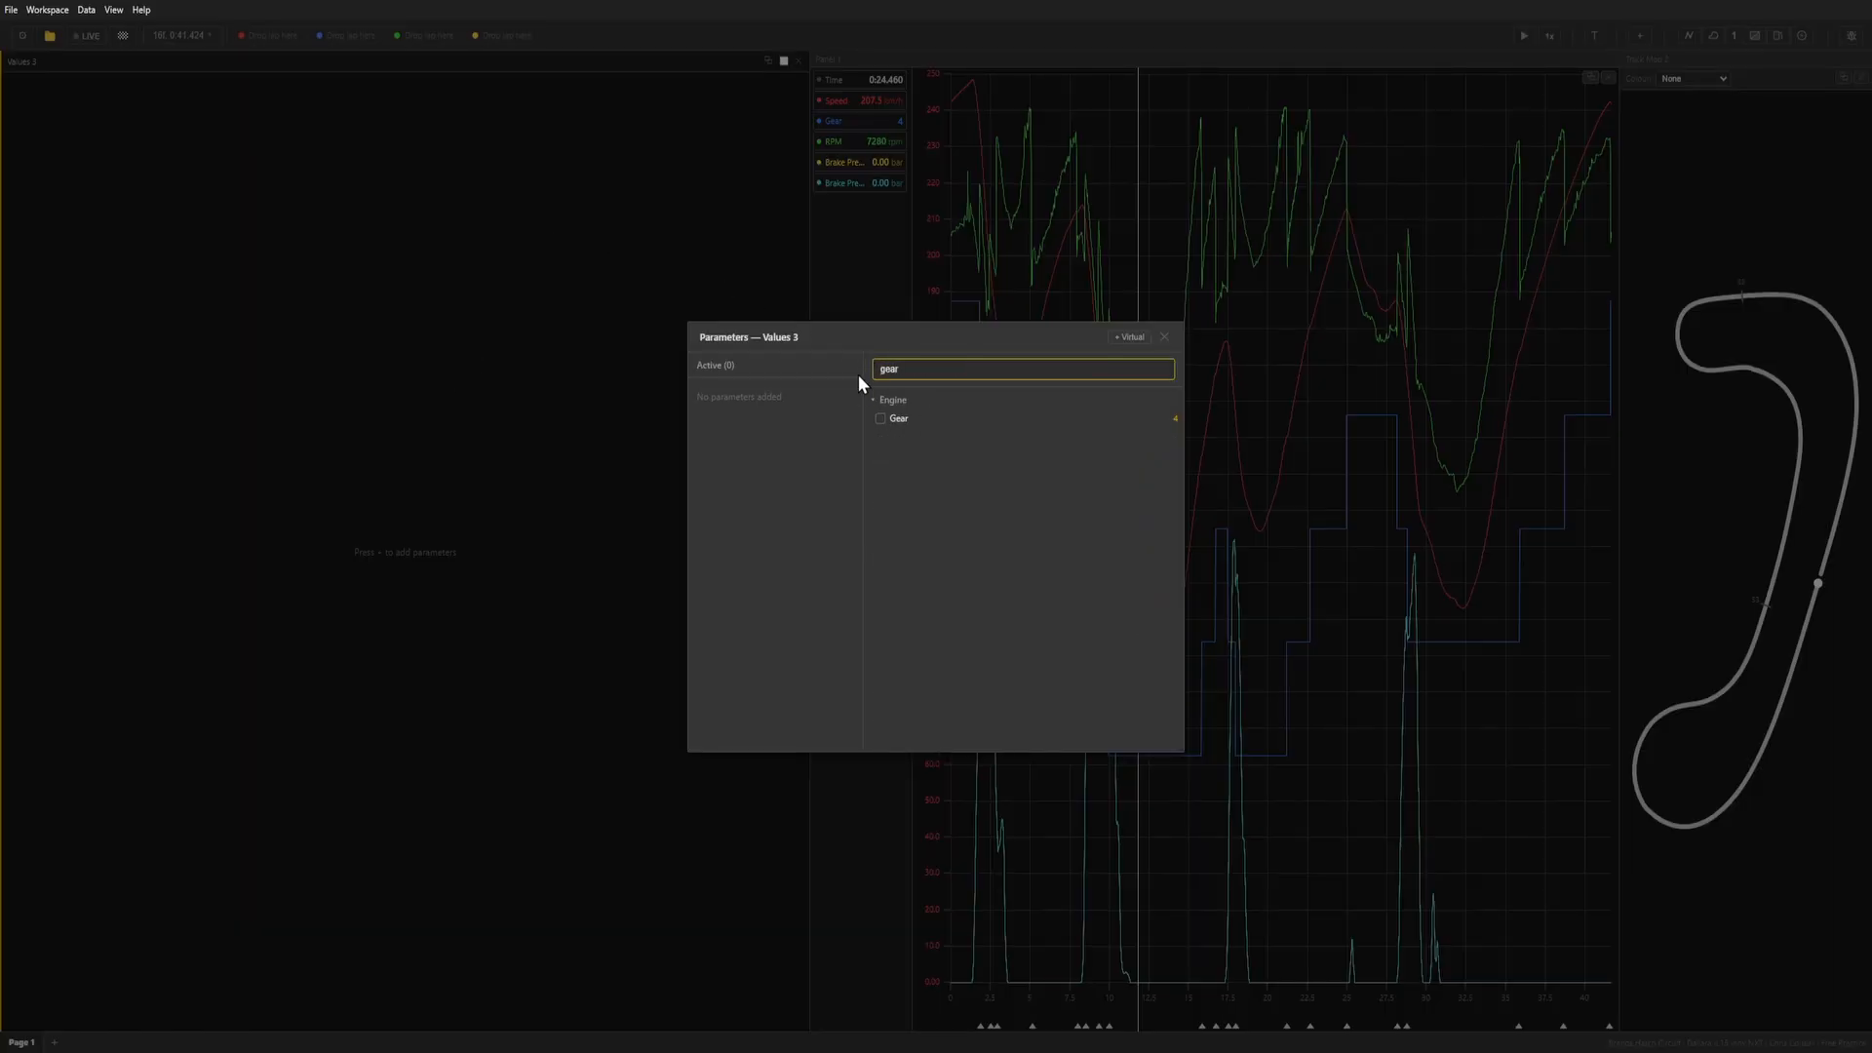
left_click(915, 422)
left_click(1164, 339)
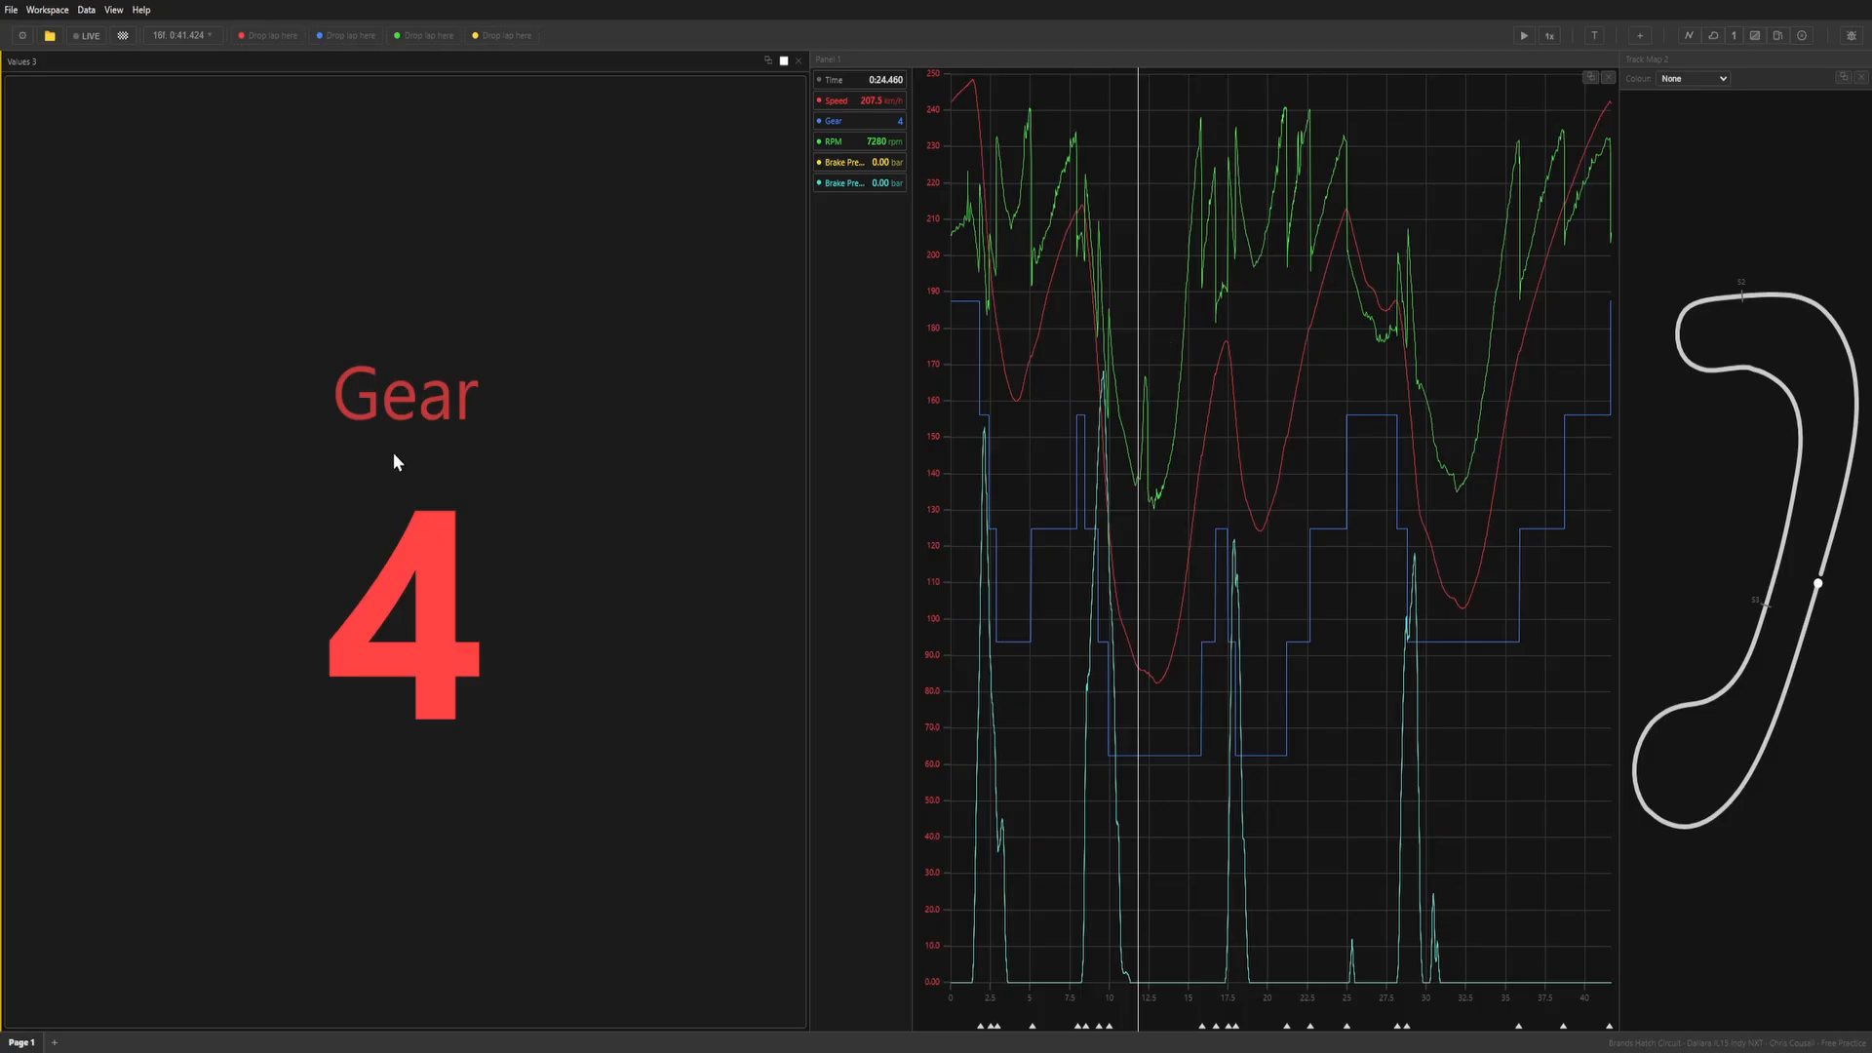
Add Voltage, Coolant Level, Speed, Distance and Lap Distance to the values panel and shrink it to a narrow column.
double_click(425, 570)
scroll(1041, 620, "down", 3)
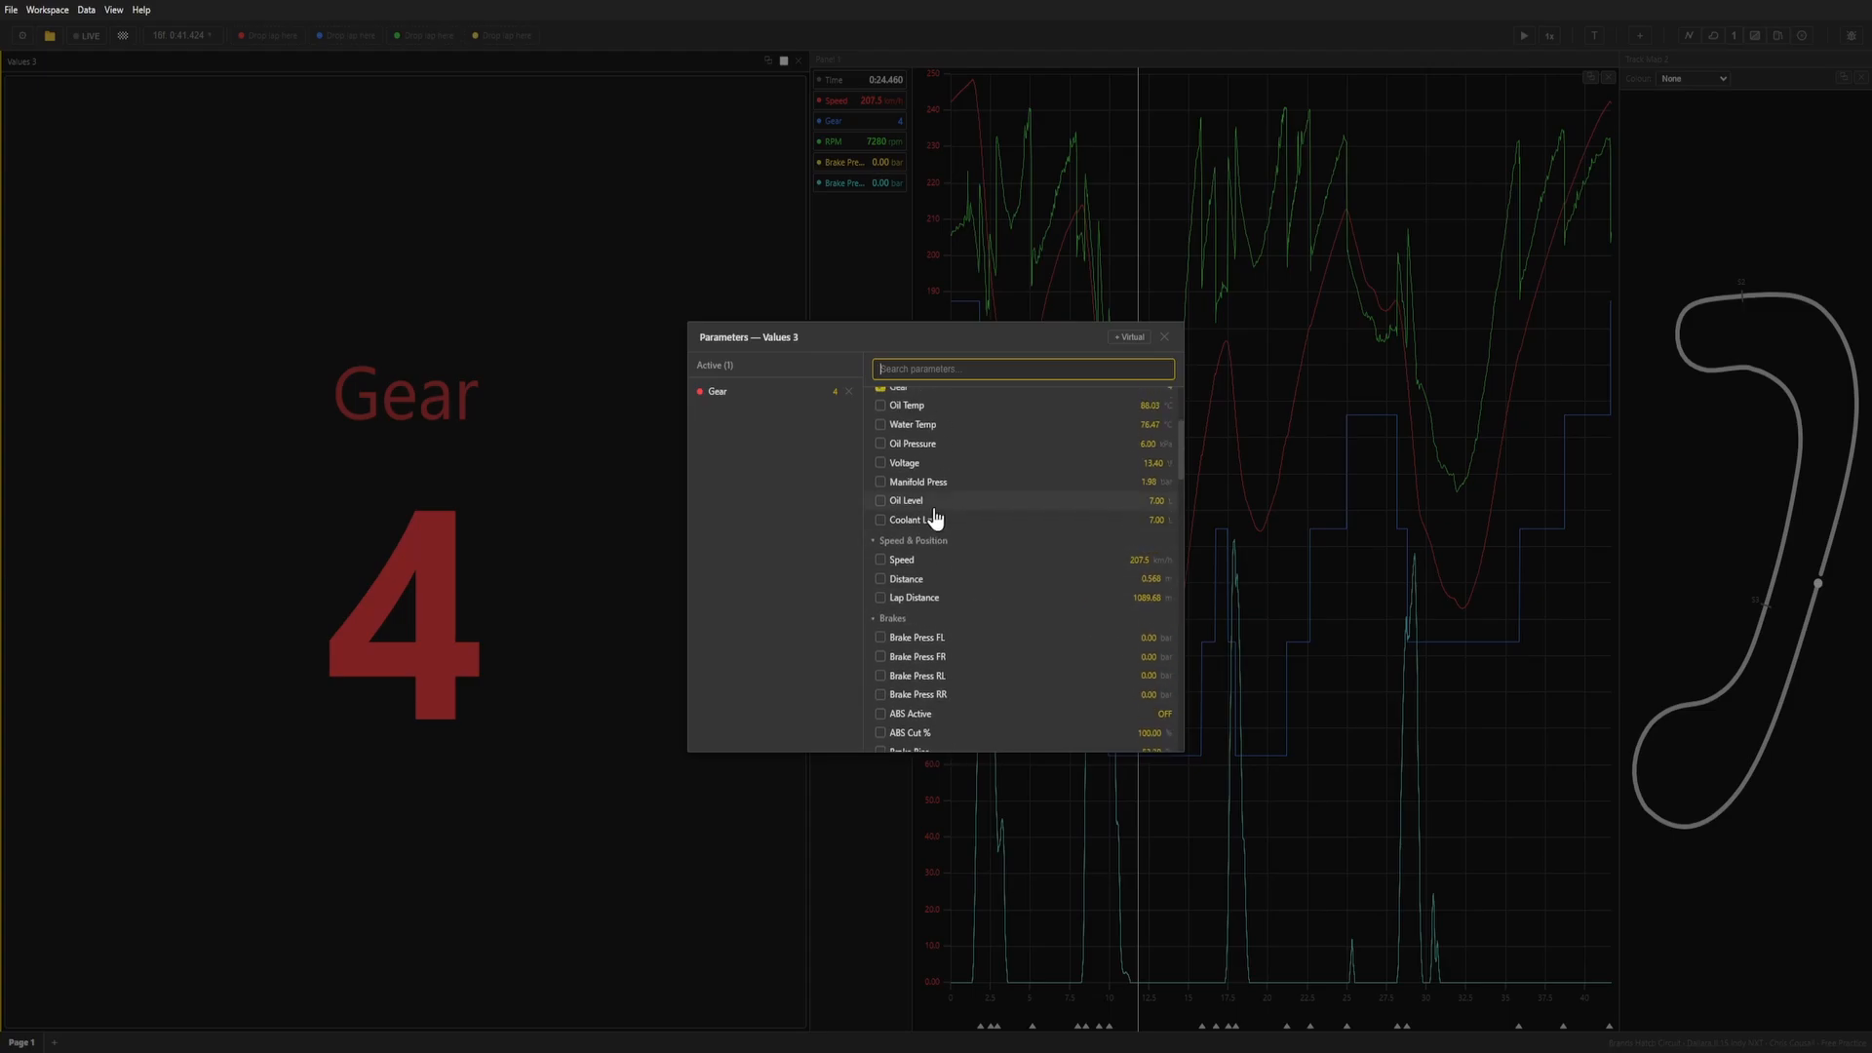
left_click(933, 464)
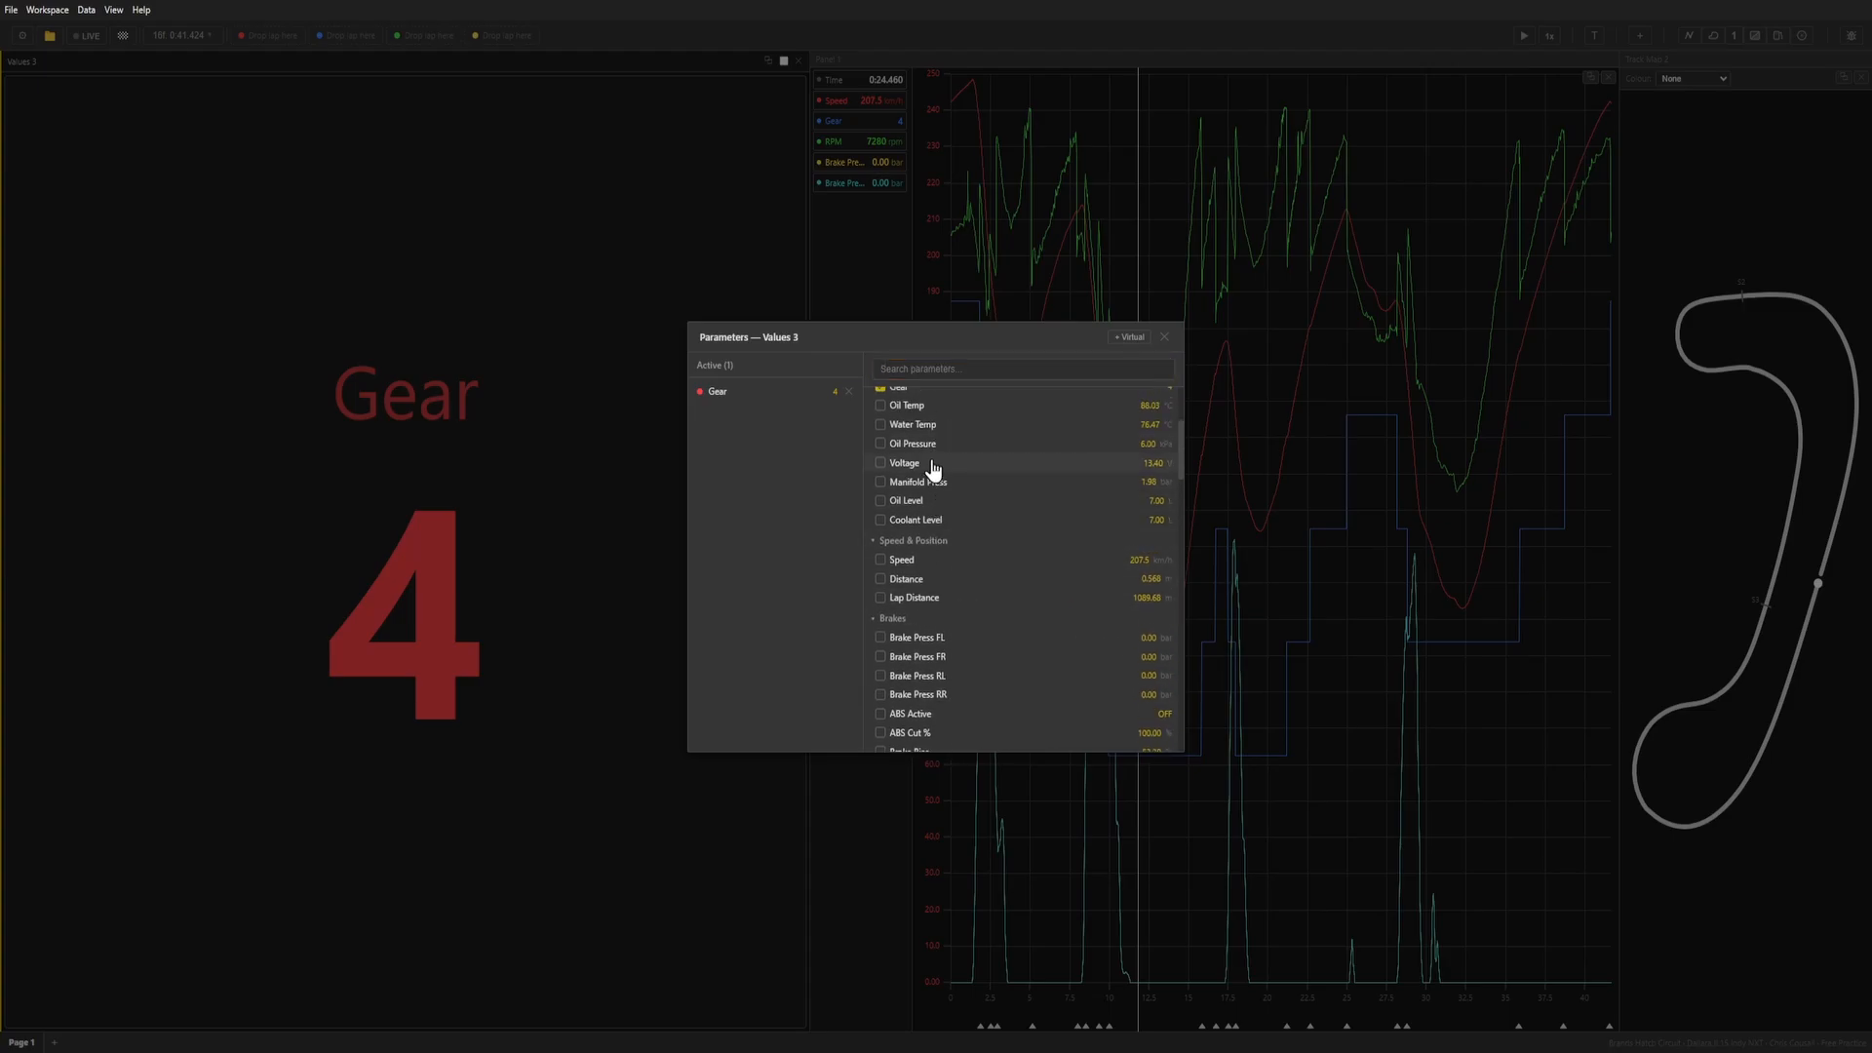
left_click(961, 522)
left_click(943, 562)
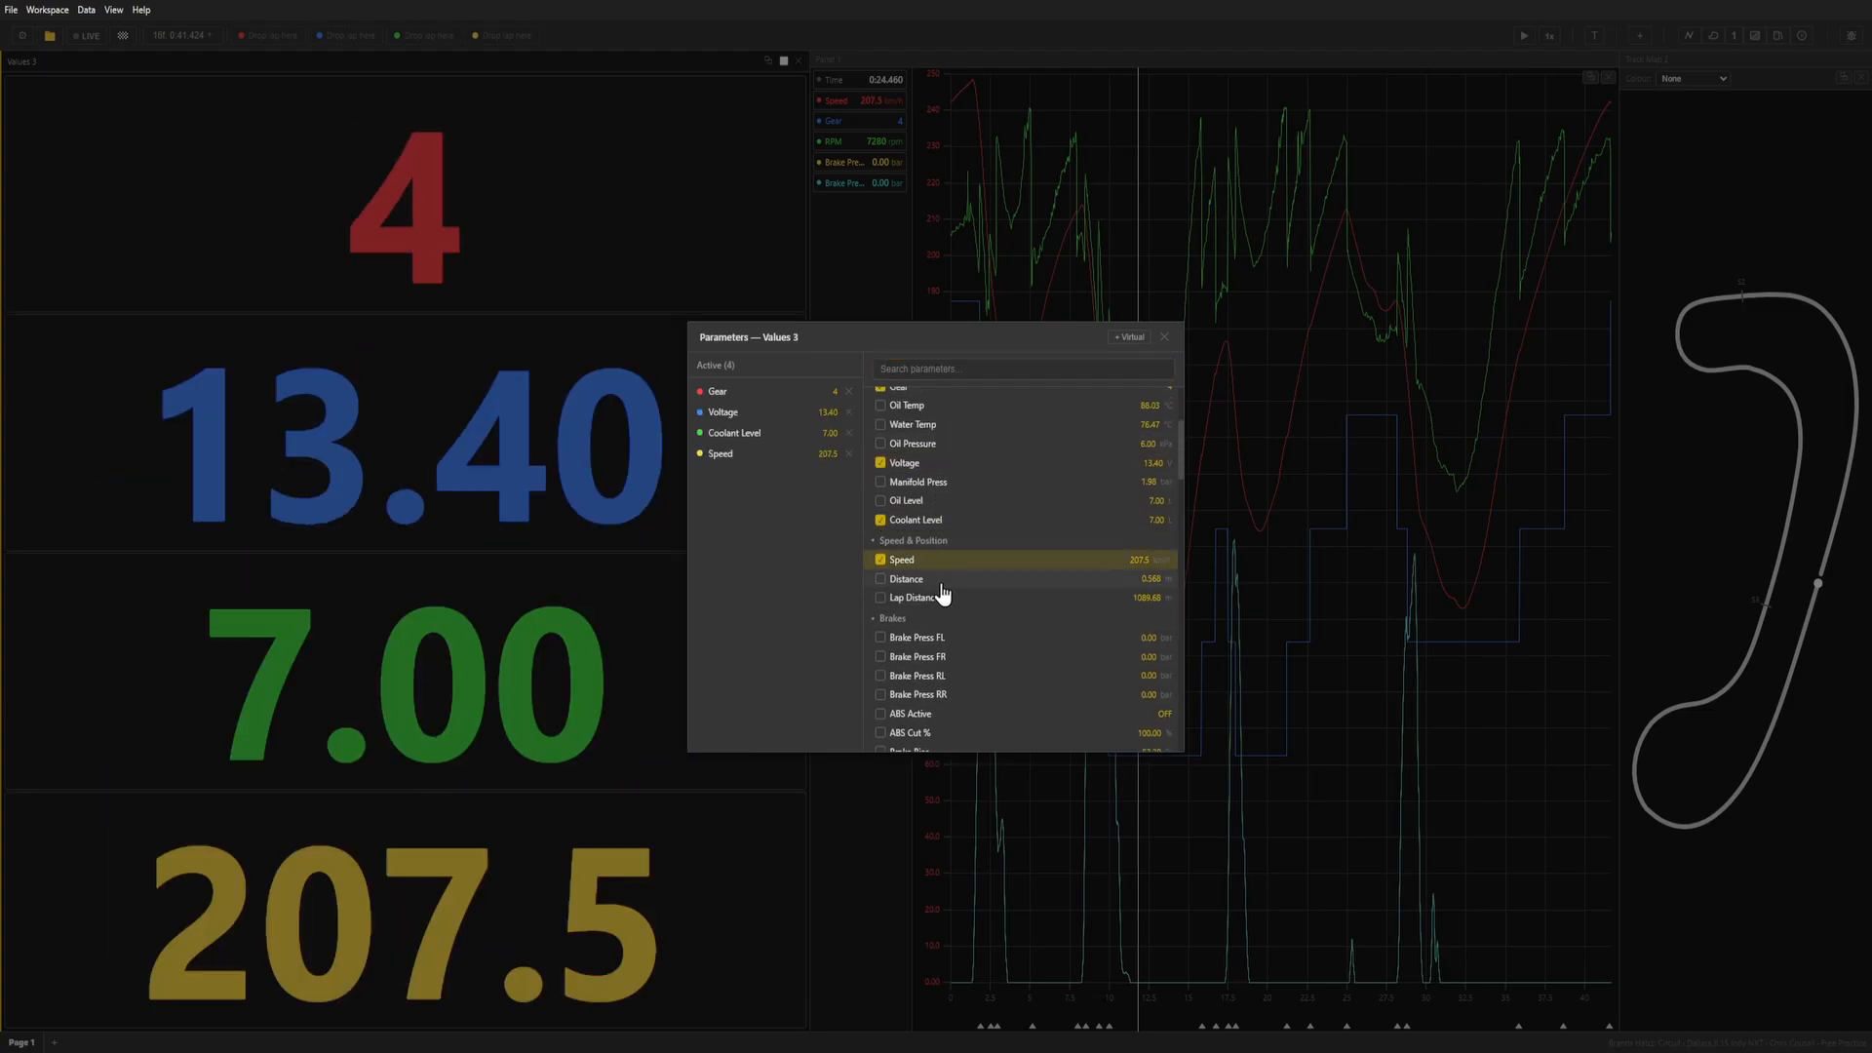
left_click(942, 580)
left_click(942, 598)
left_click(1164, 339)
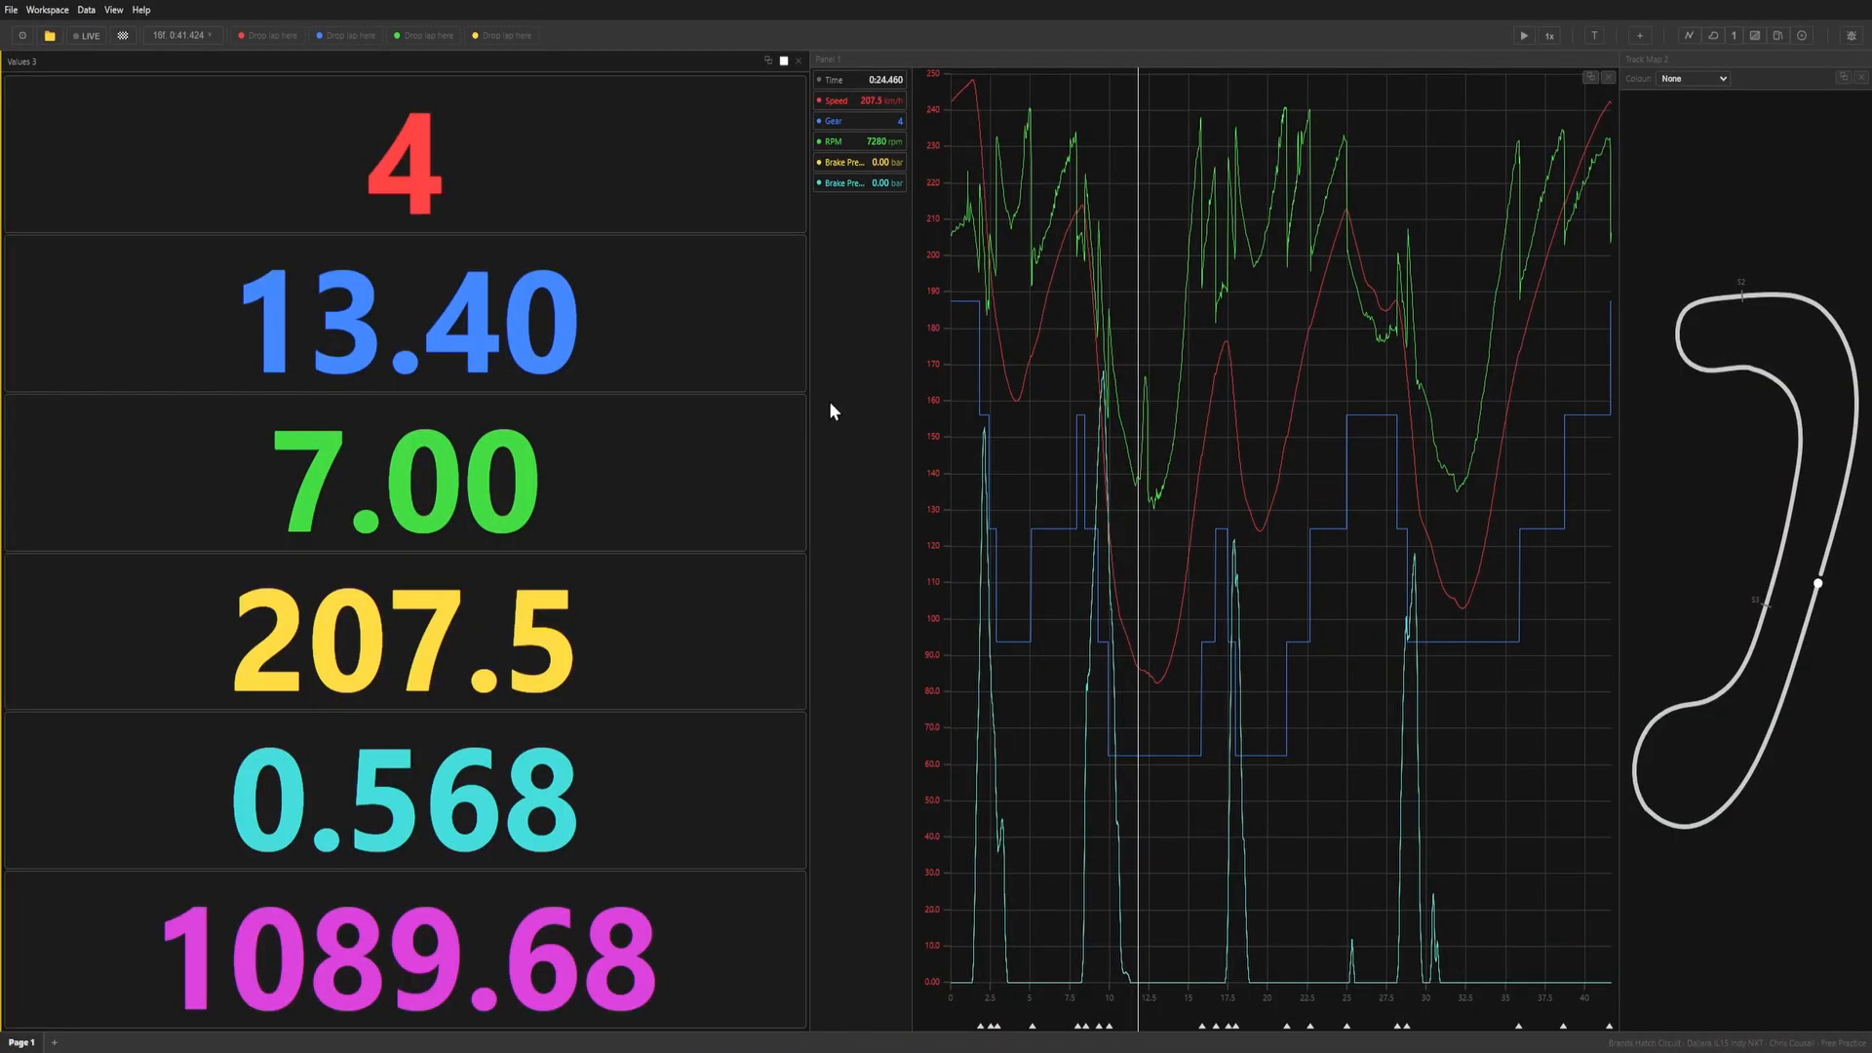
left_click_drag(810, 392, 148, 380)
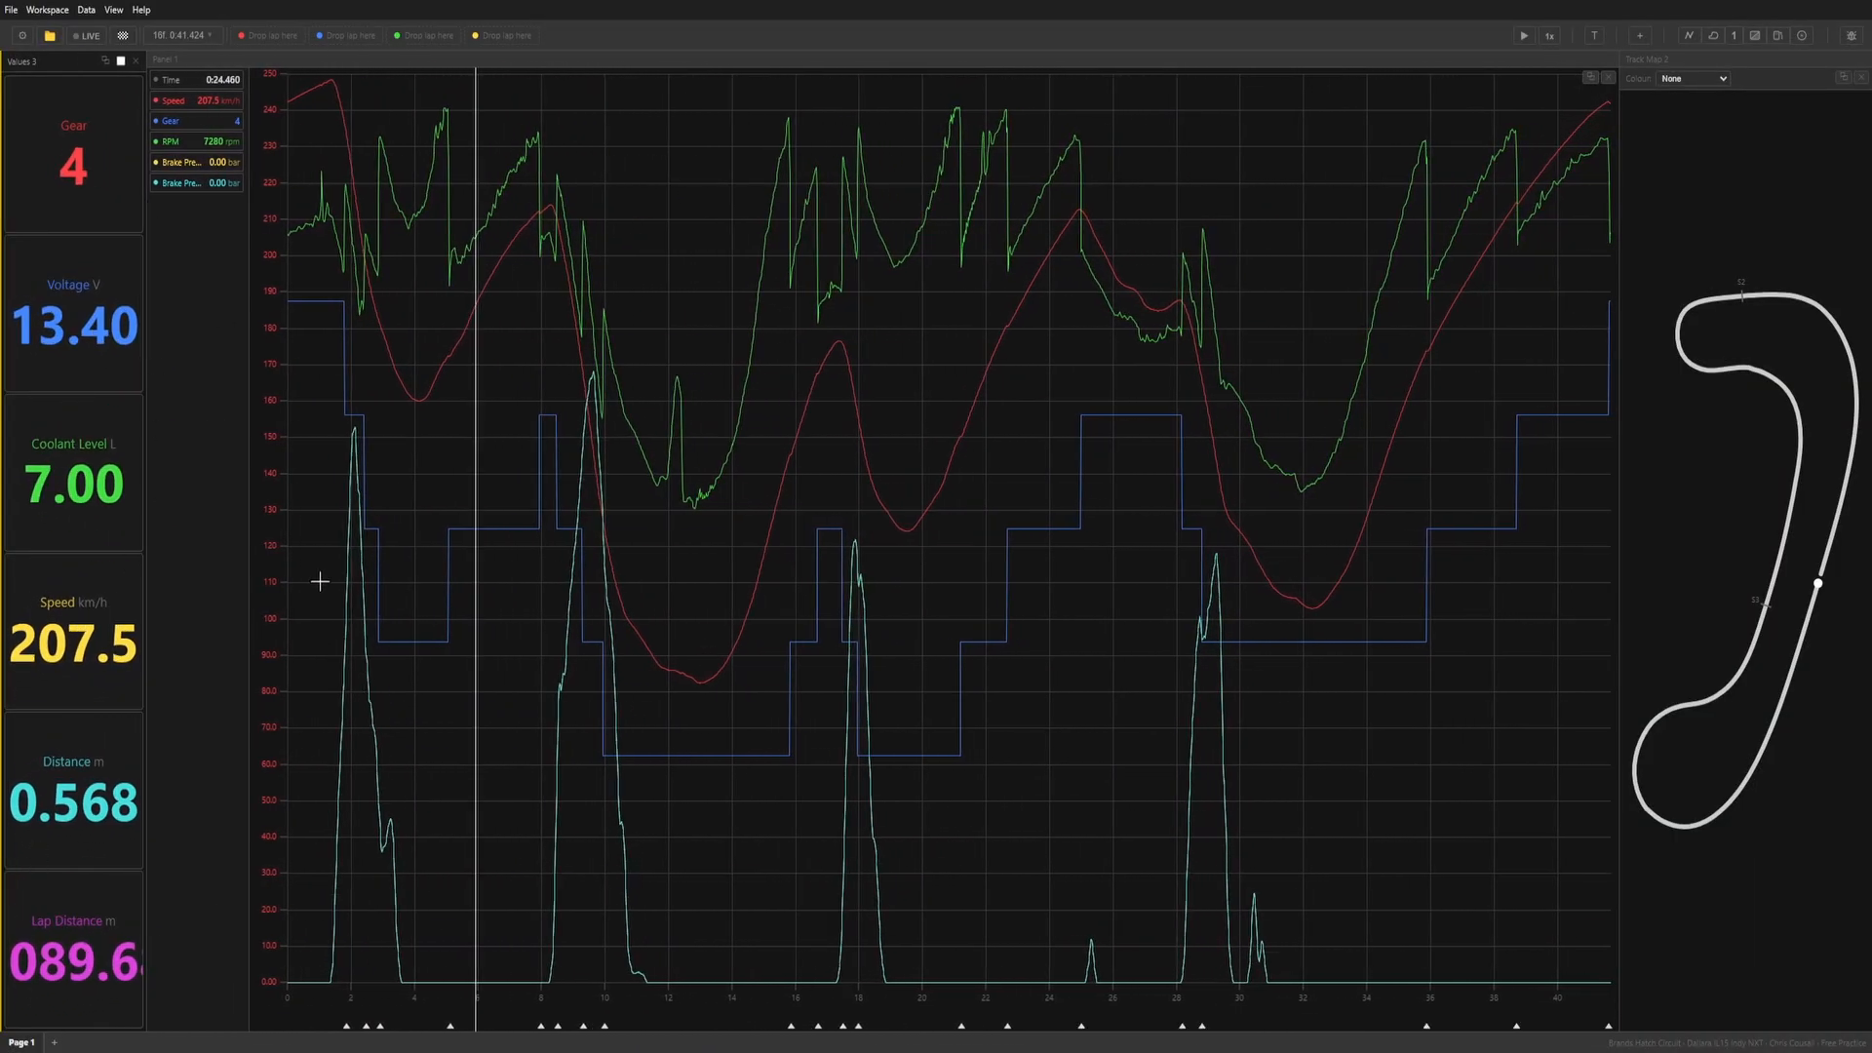
Add a highlight panel docked below the track map and show Water Temp and Oil Temp in it.
left_click(1755, 35)
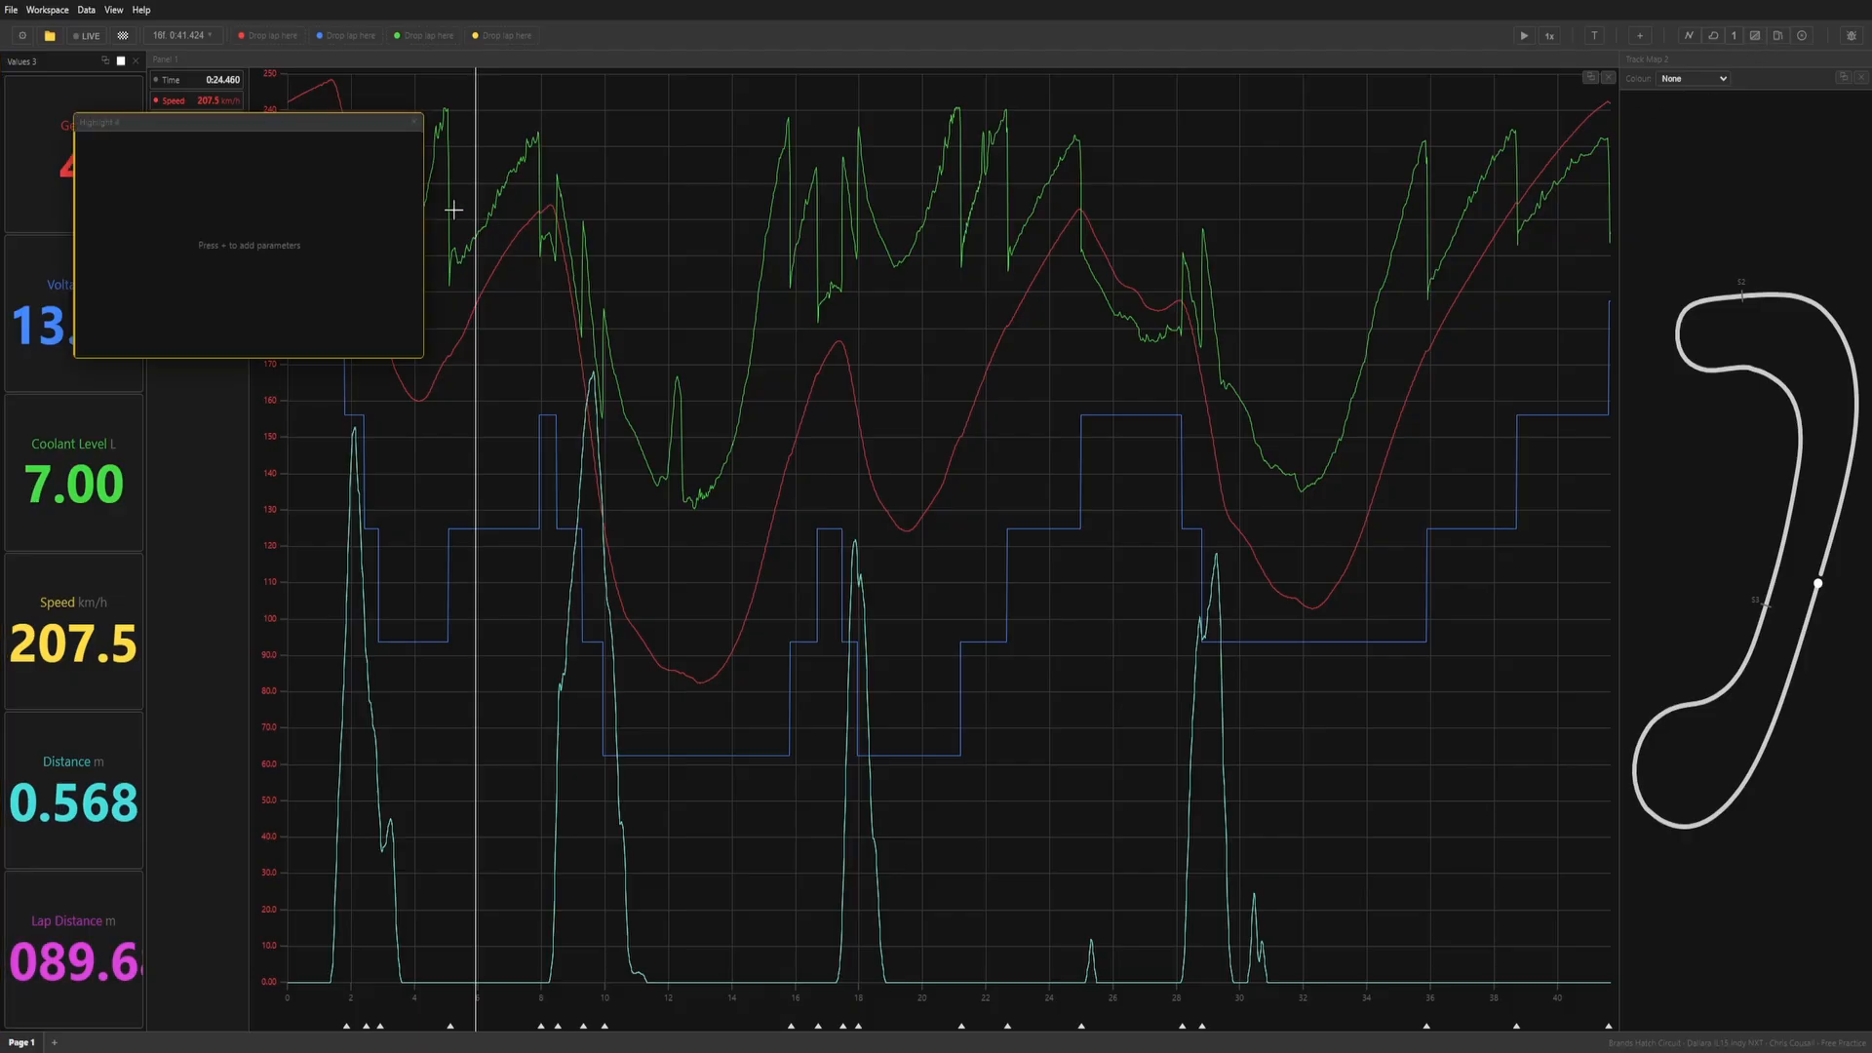
left_click_drag(296, 123, 1145, 621)
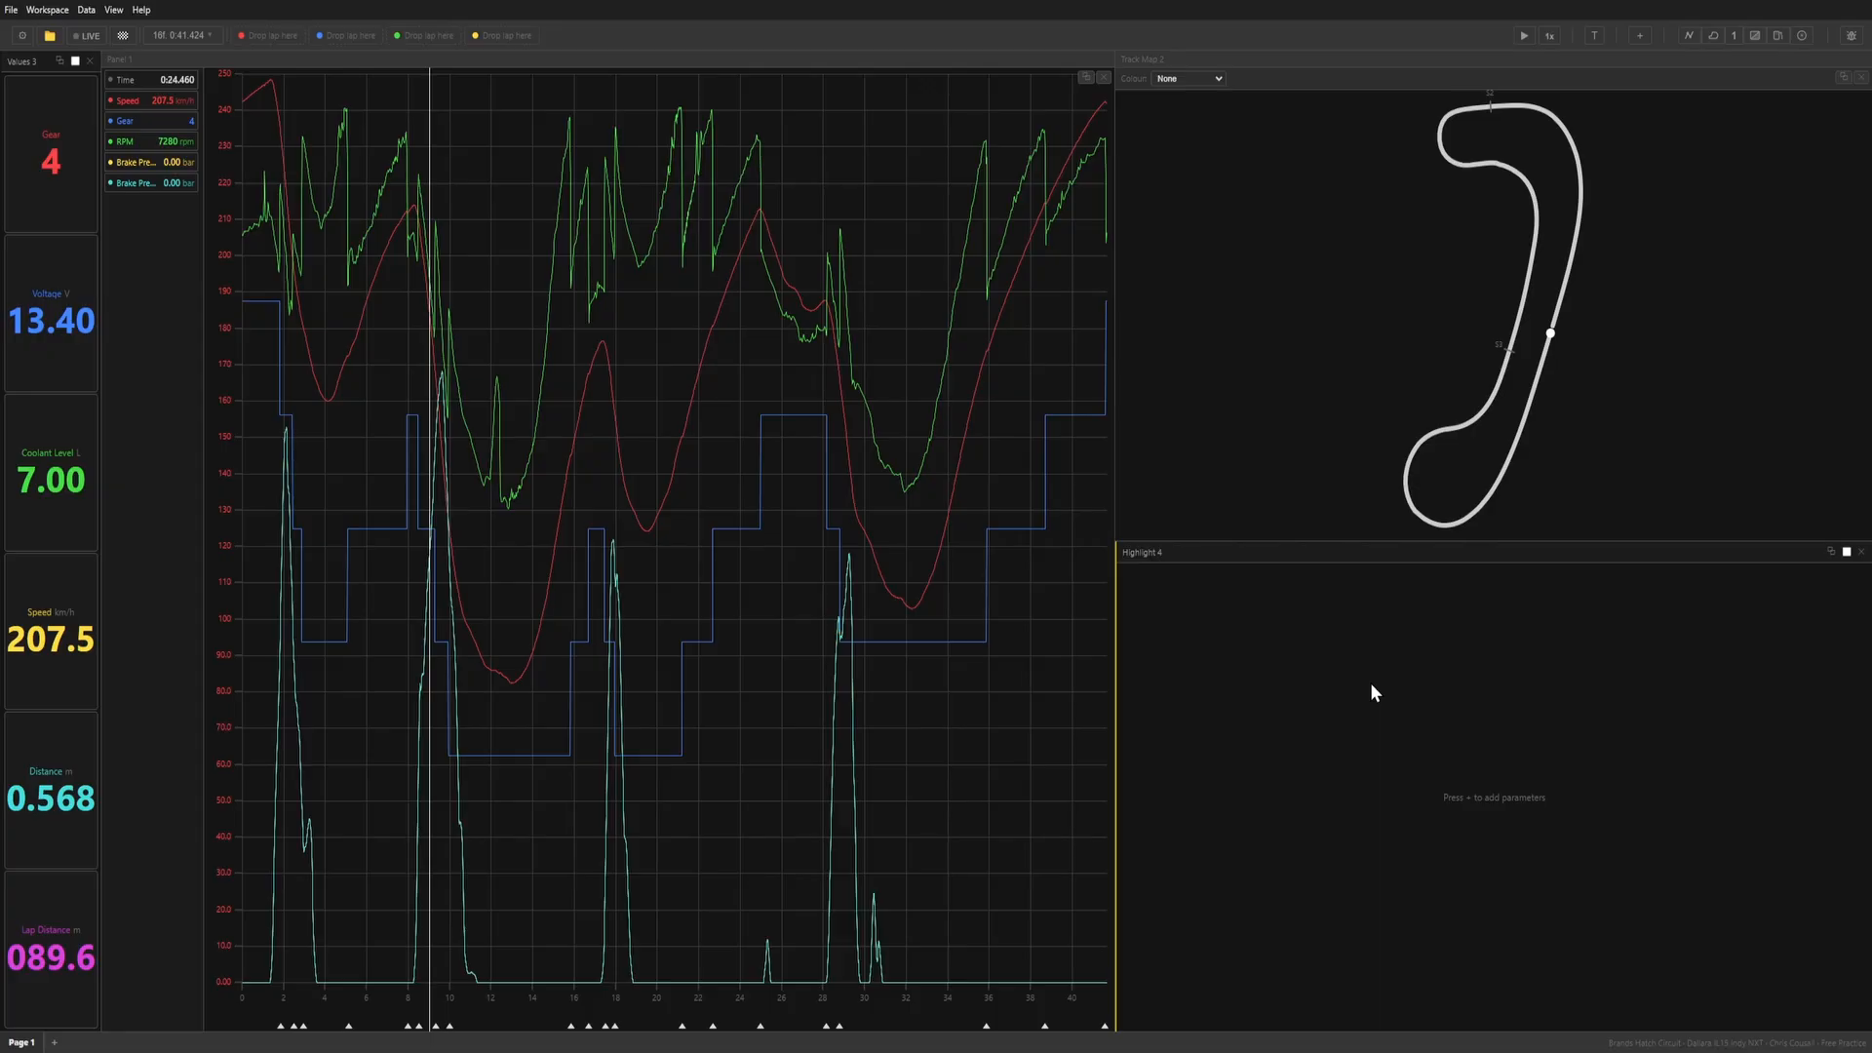
key("plus")
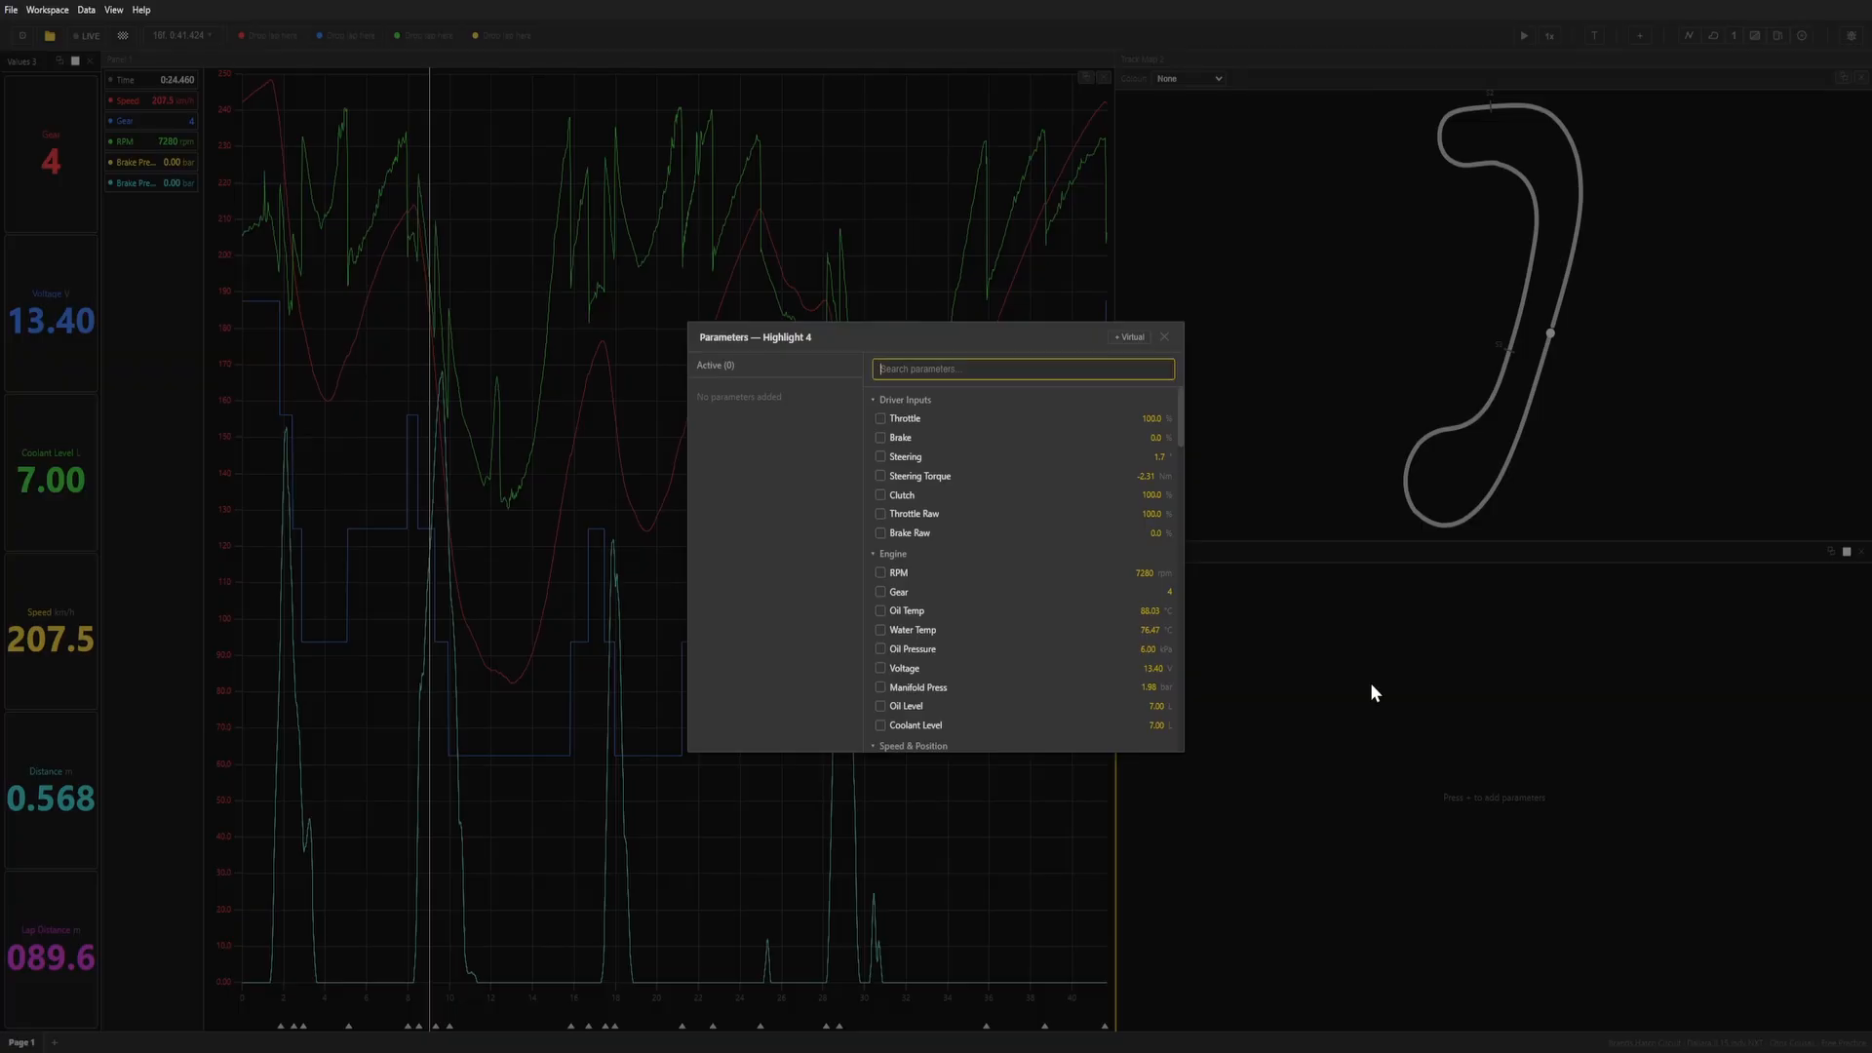
left_click(1180, 397)
scroll(1111, 570, "down", 1)
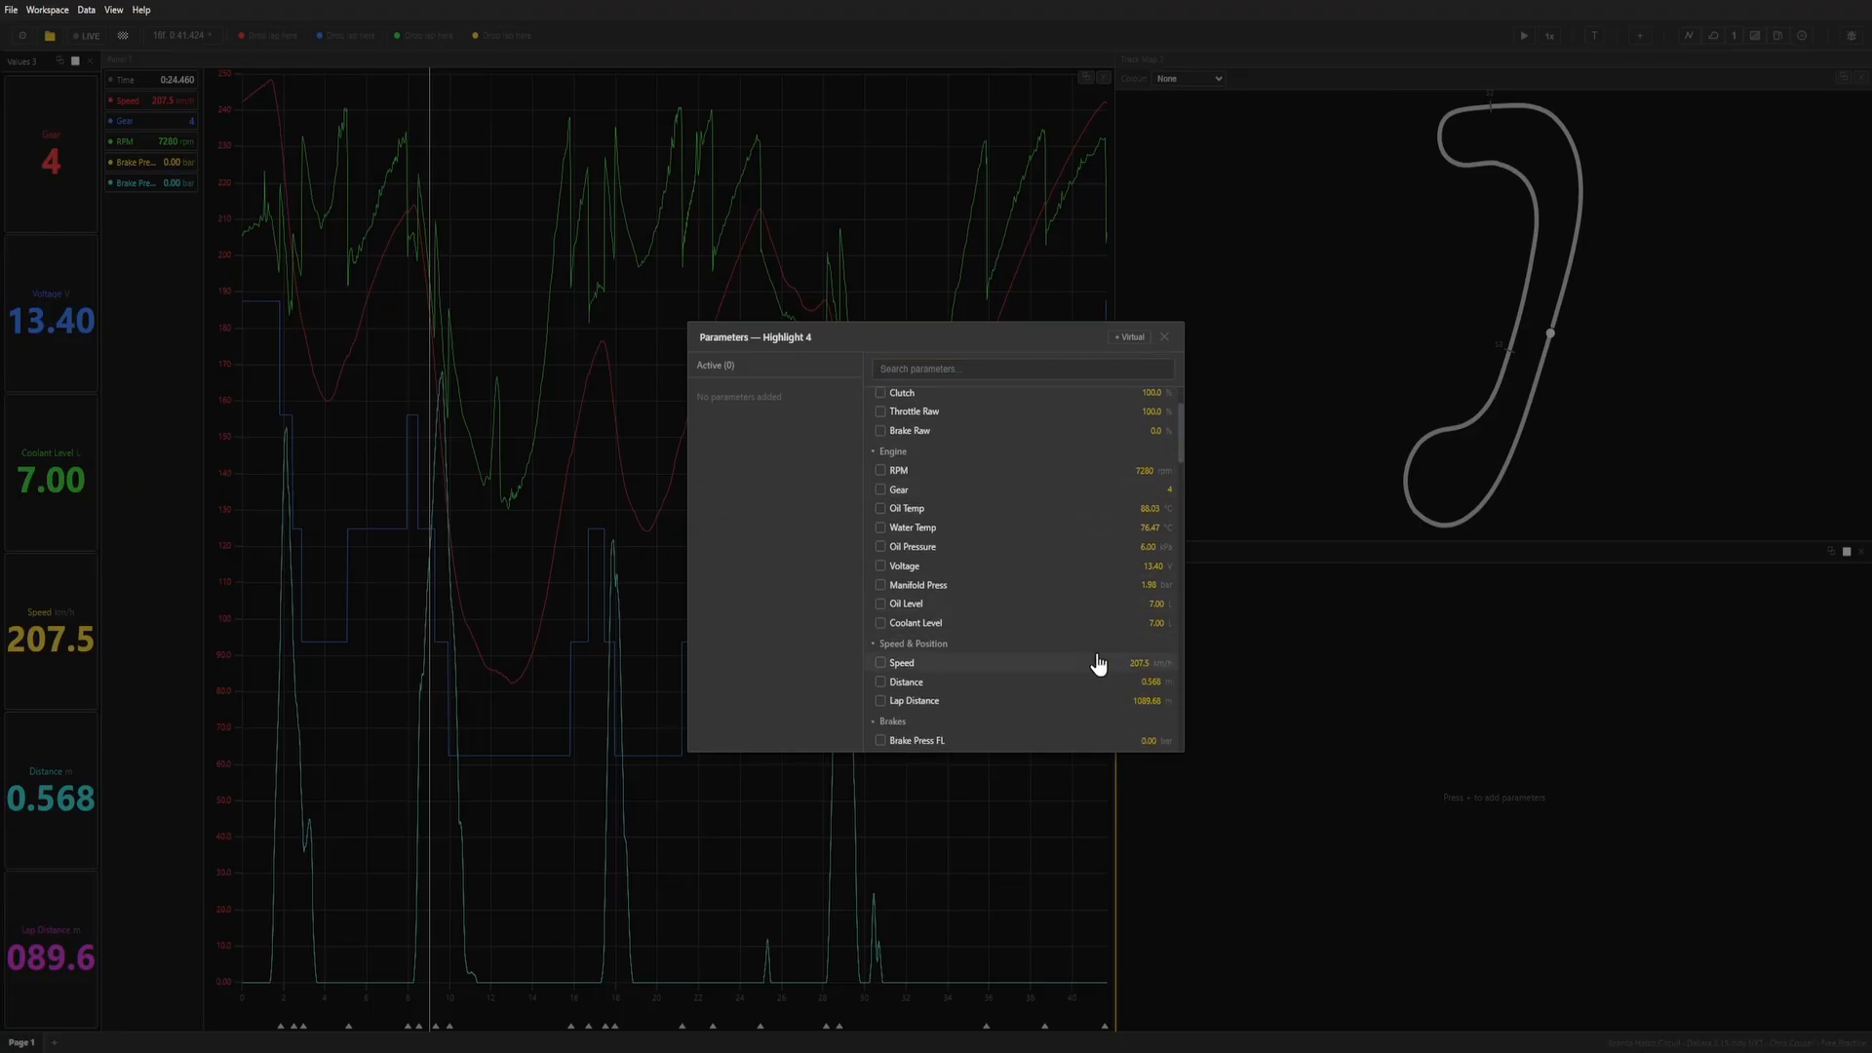
scroll(1073, 655, "down", 2)
scroll(1041, 647, "up", 2)
scroll(939, 561, "up", 1)
left_click(951, 532)
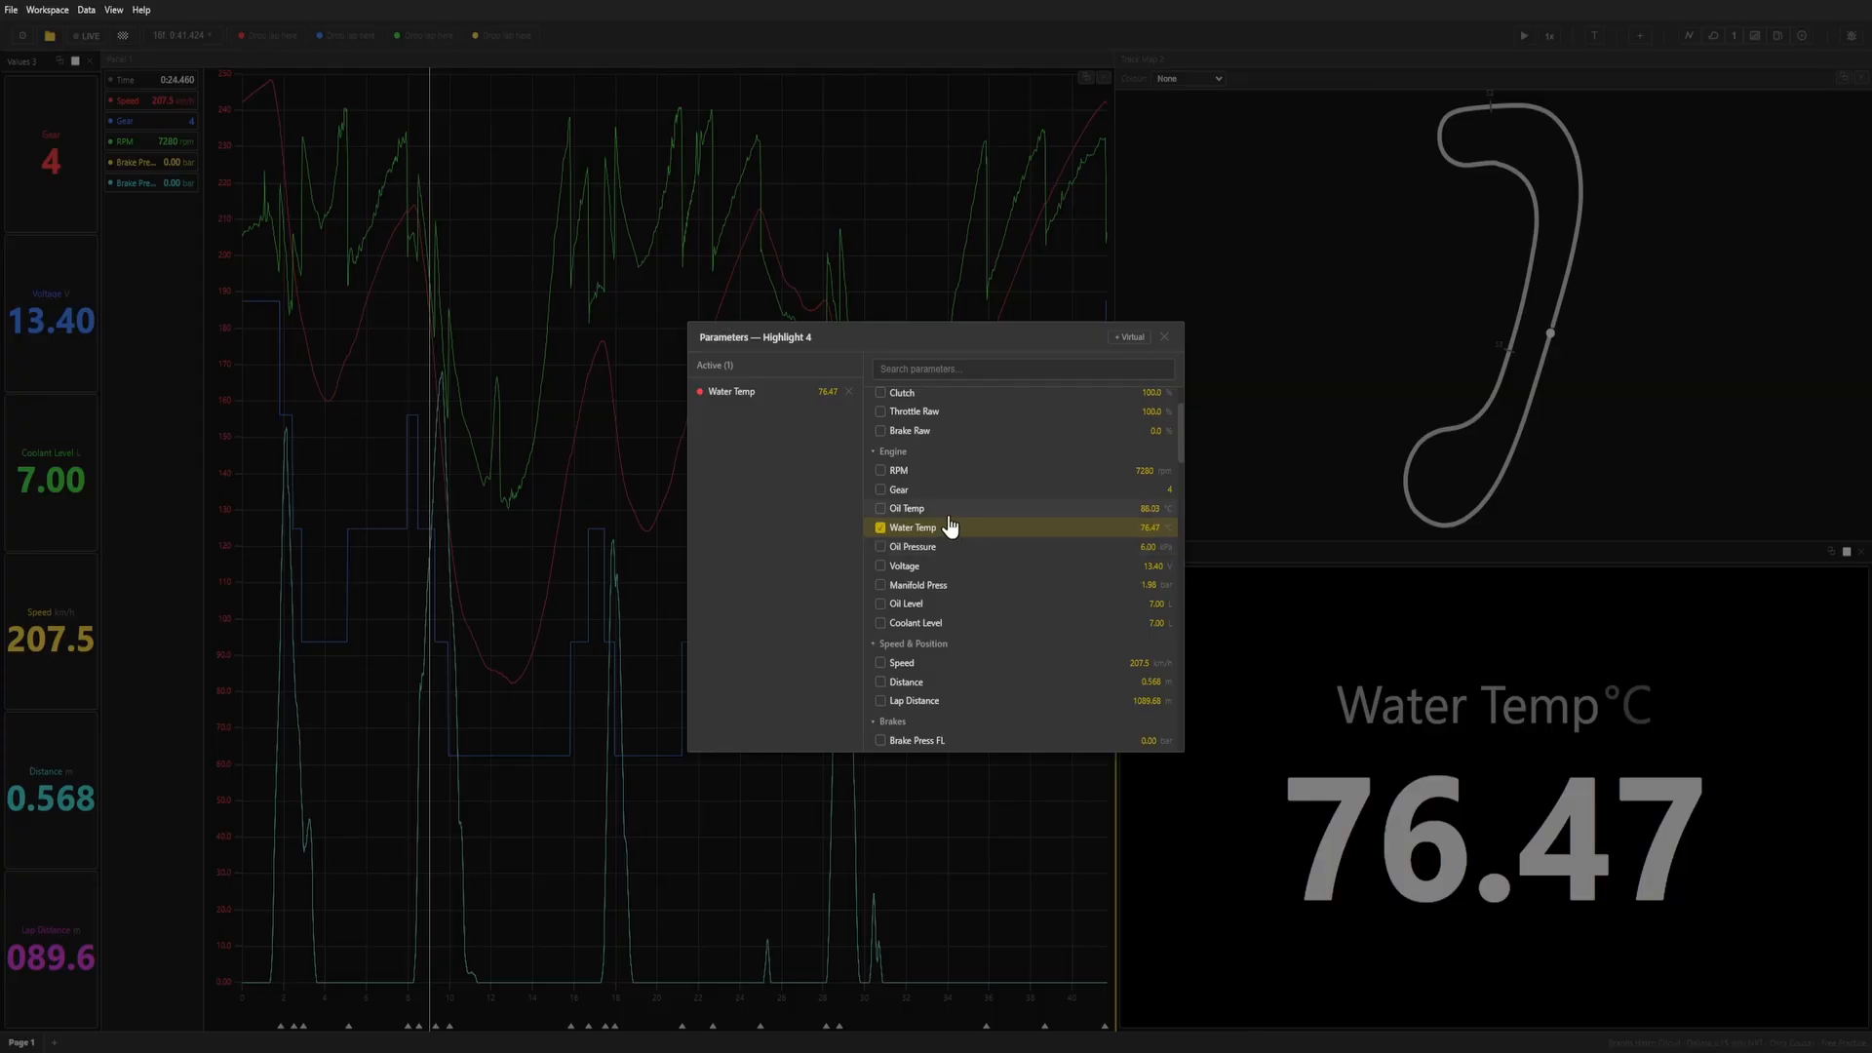
left_click(951, 509)
left_click(1168, 341)
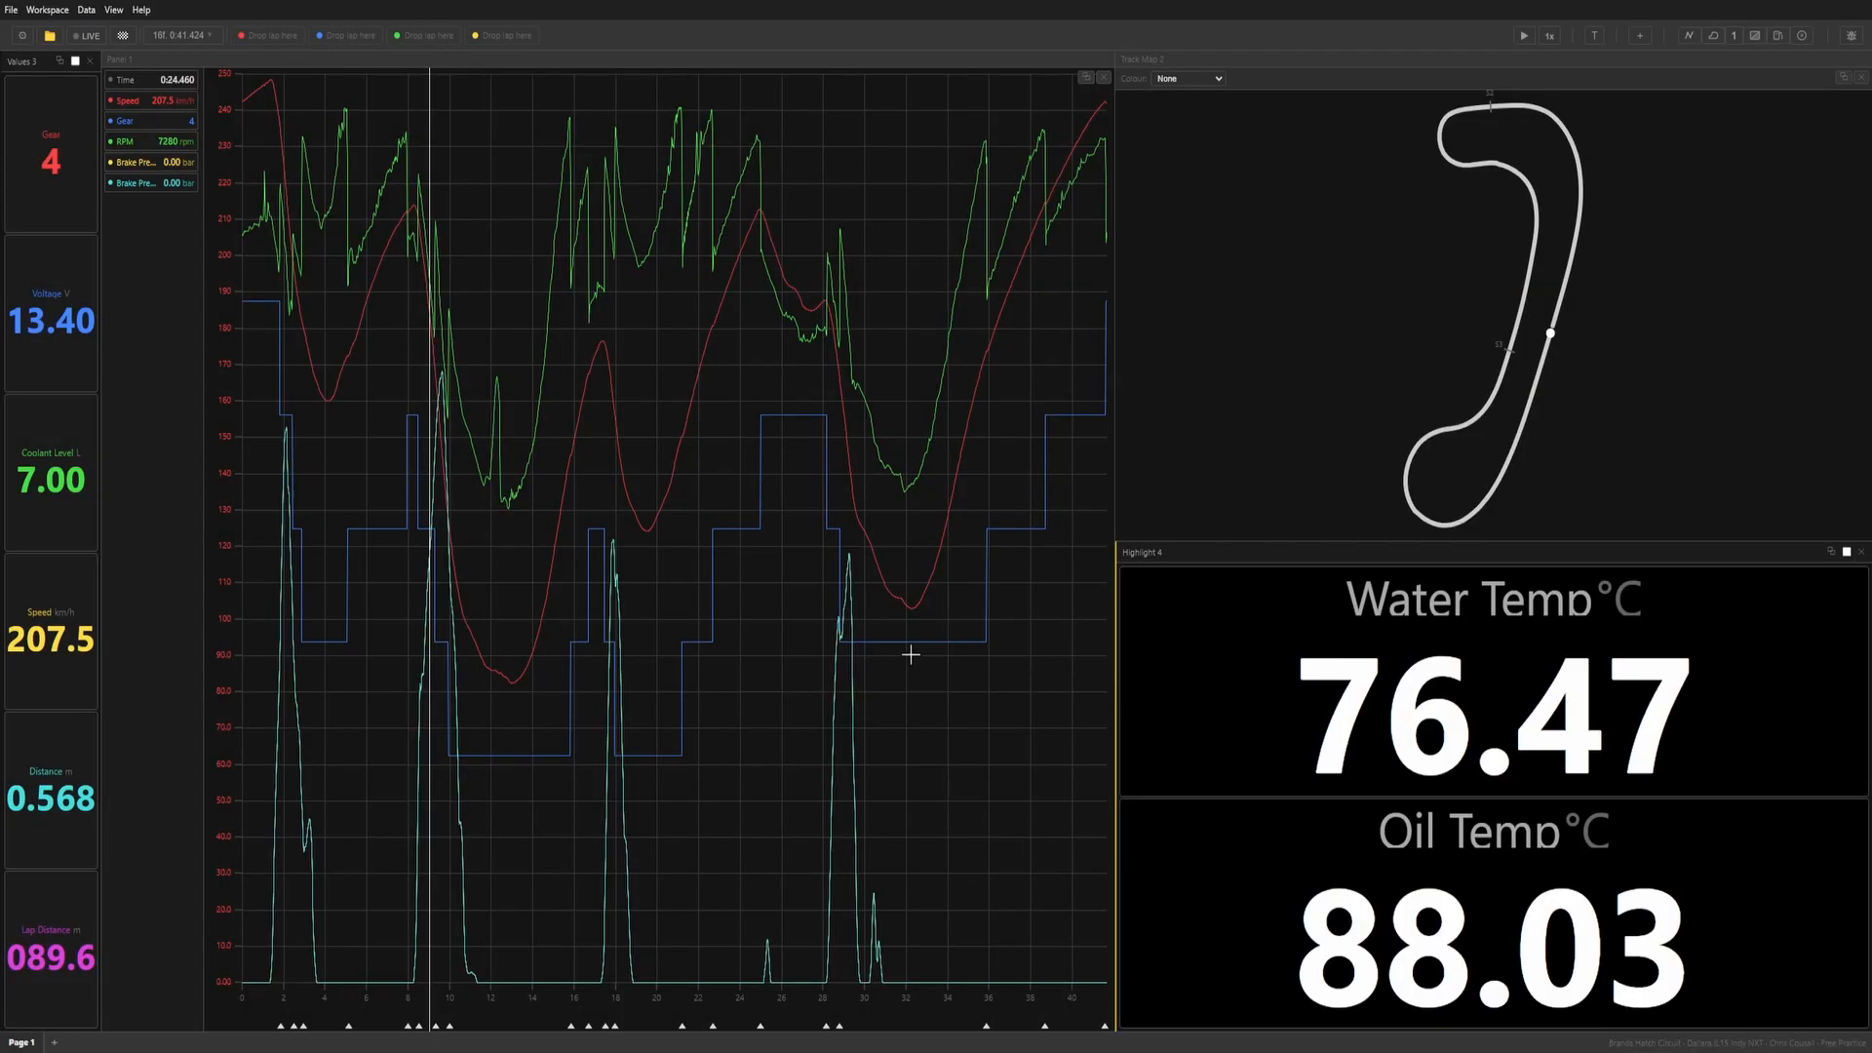
Scrub the graph cursor to about 13.6 s and examine the Range and On/Off highlight options for Water Temp.
left_click_drag(911, 655, 524, 624)
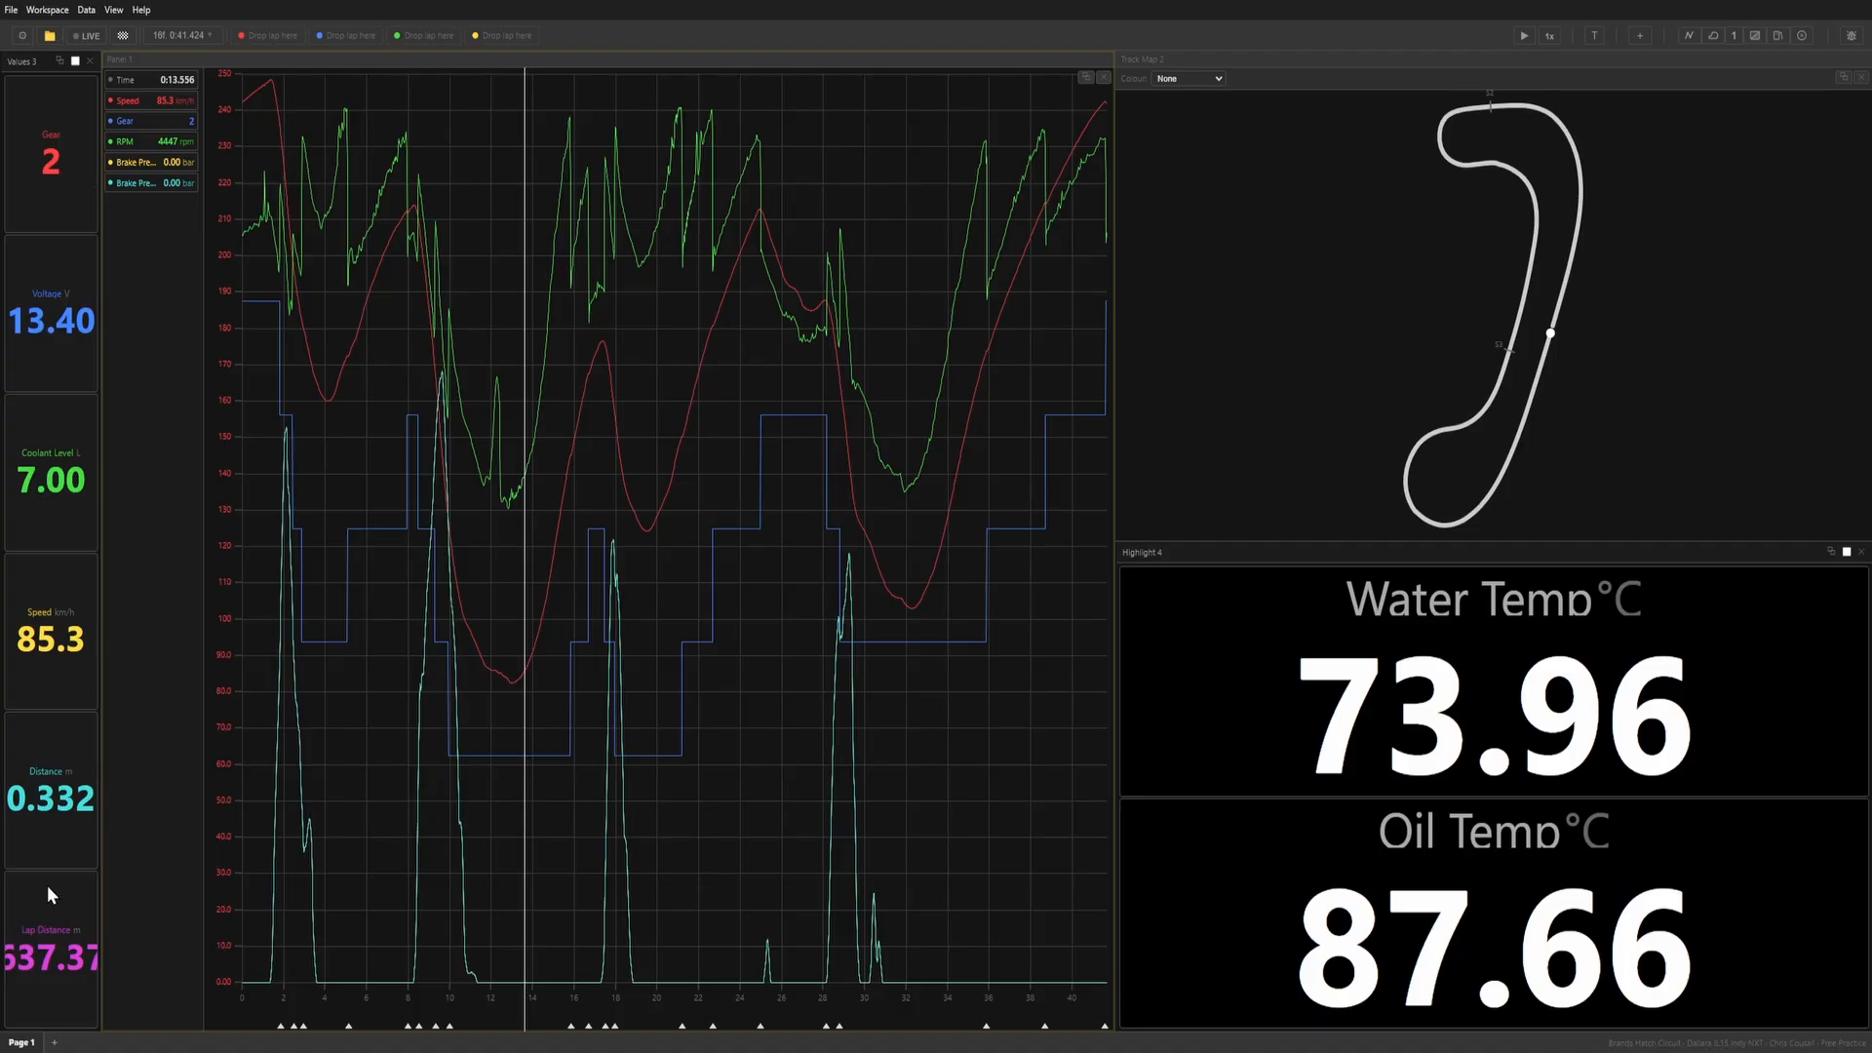
left_click(1460, 719)
right_click(1465, 695)
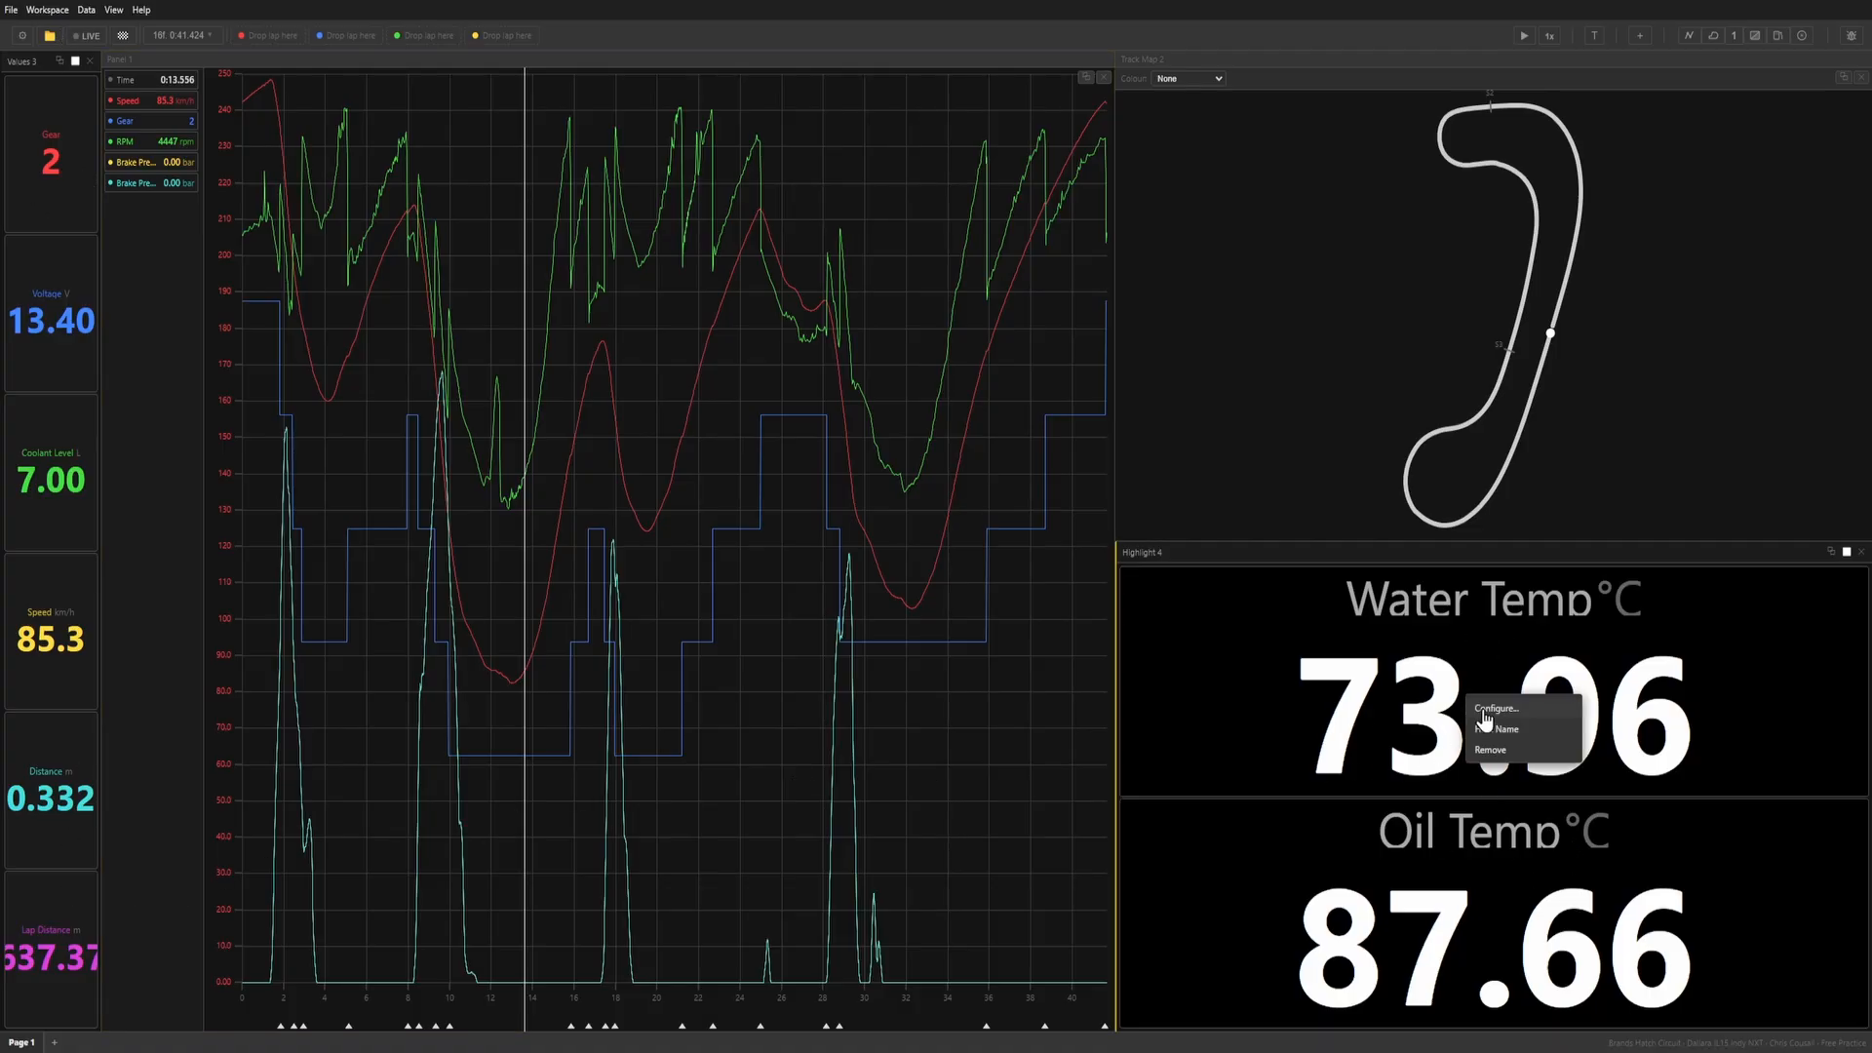
left_click(1482, 710)
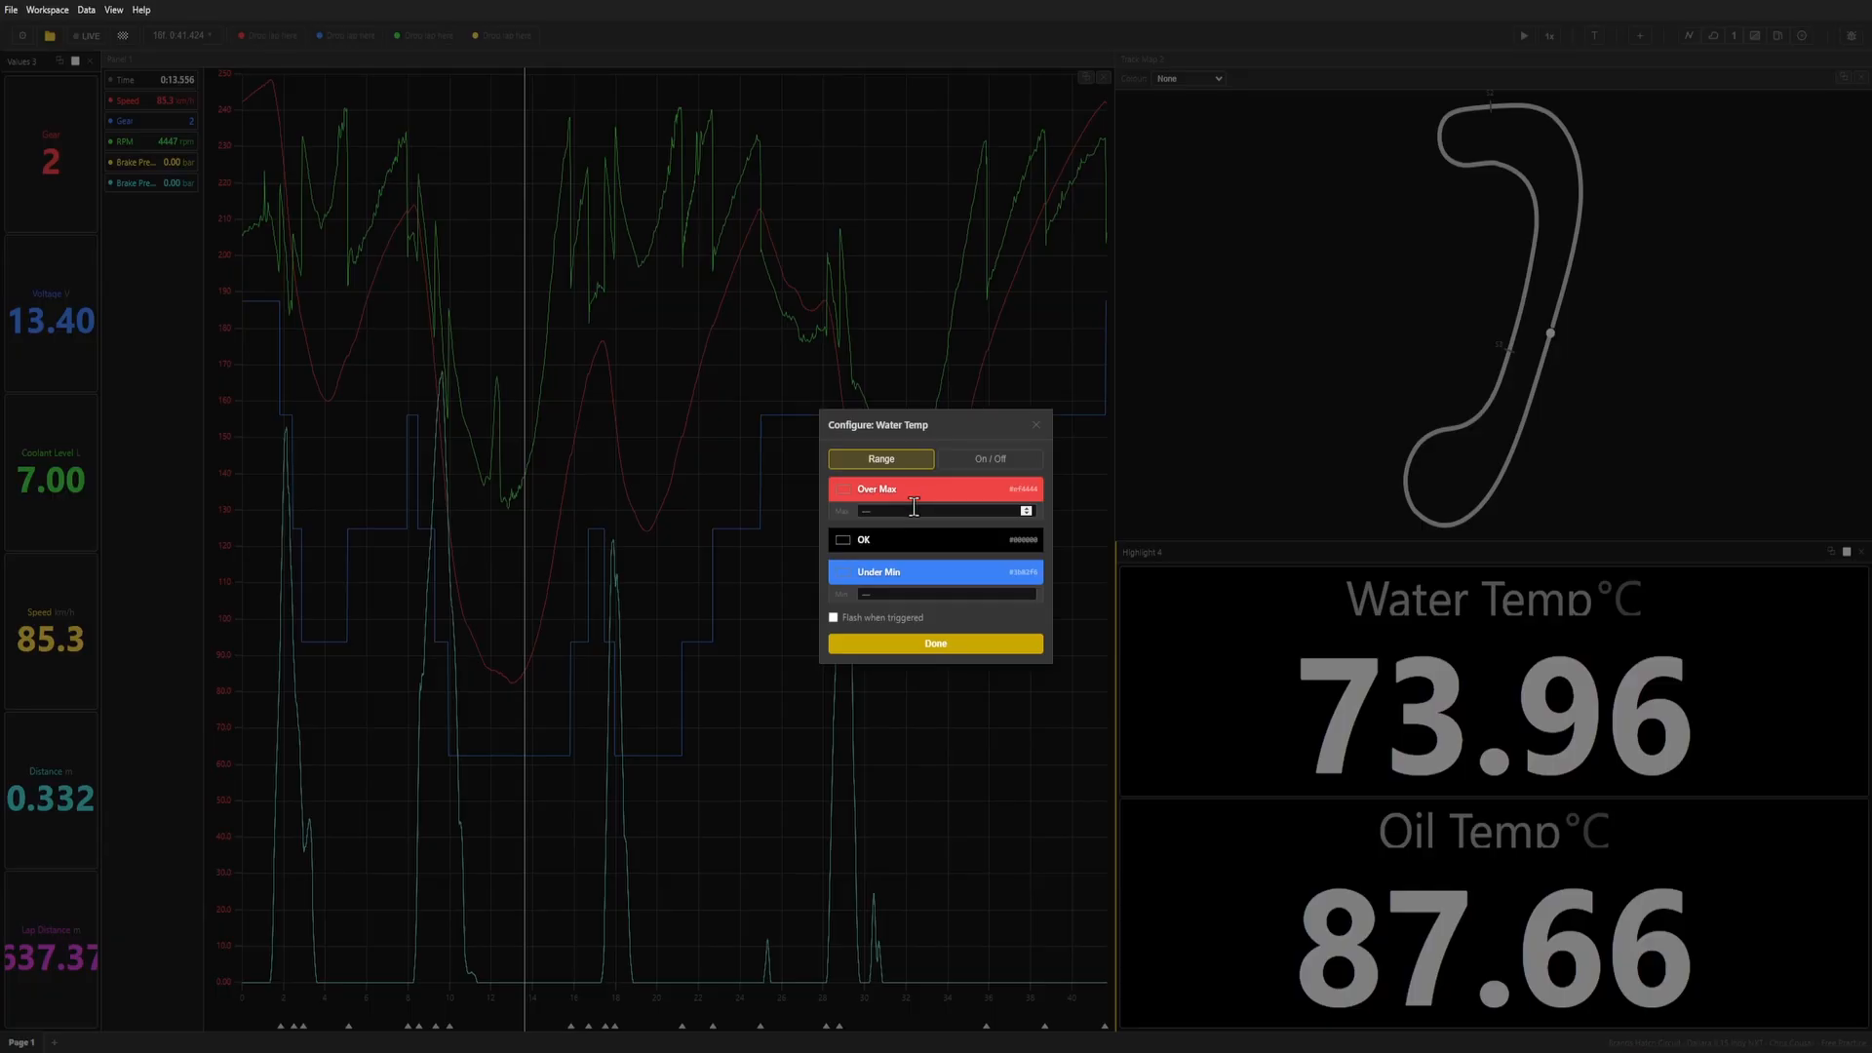
left_click(970, 466)
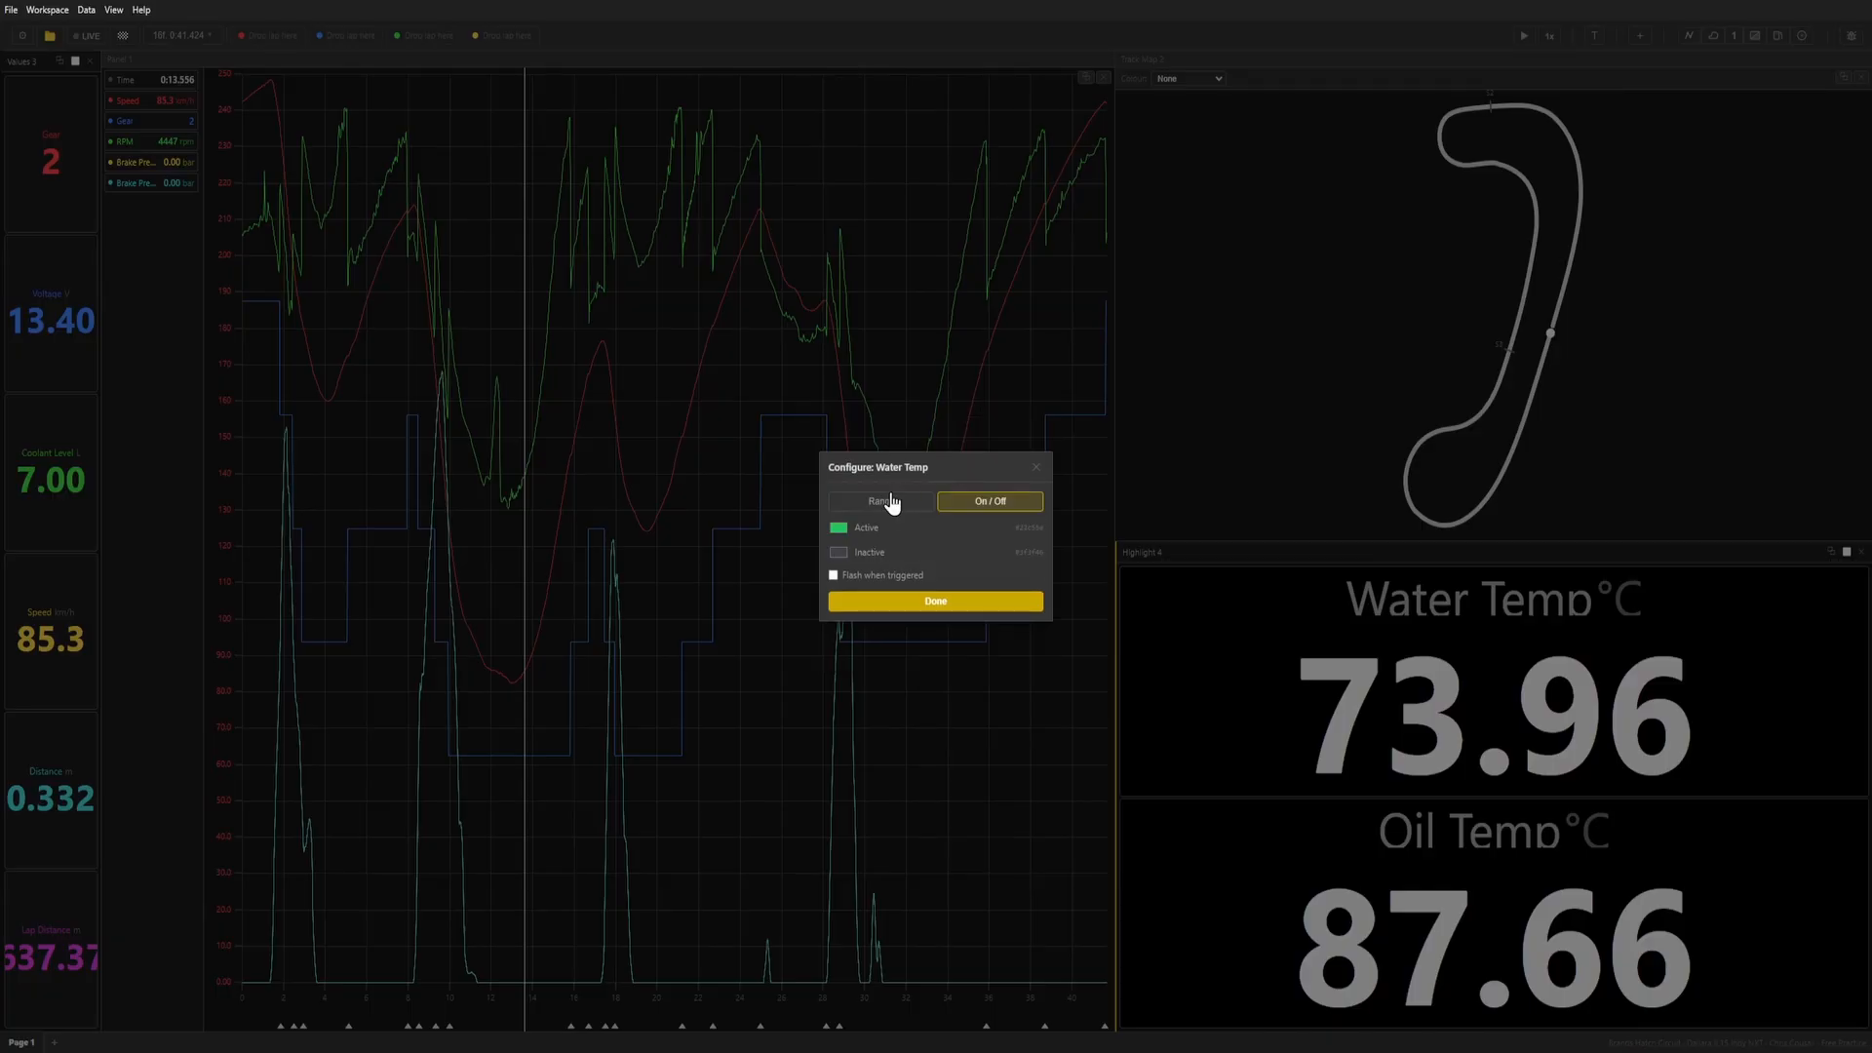
left_click(888, 495)
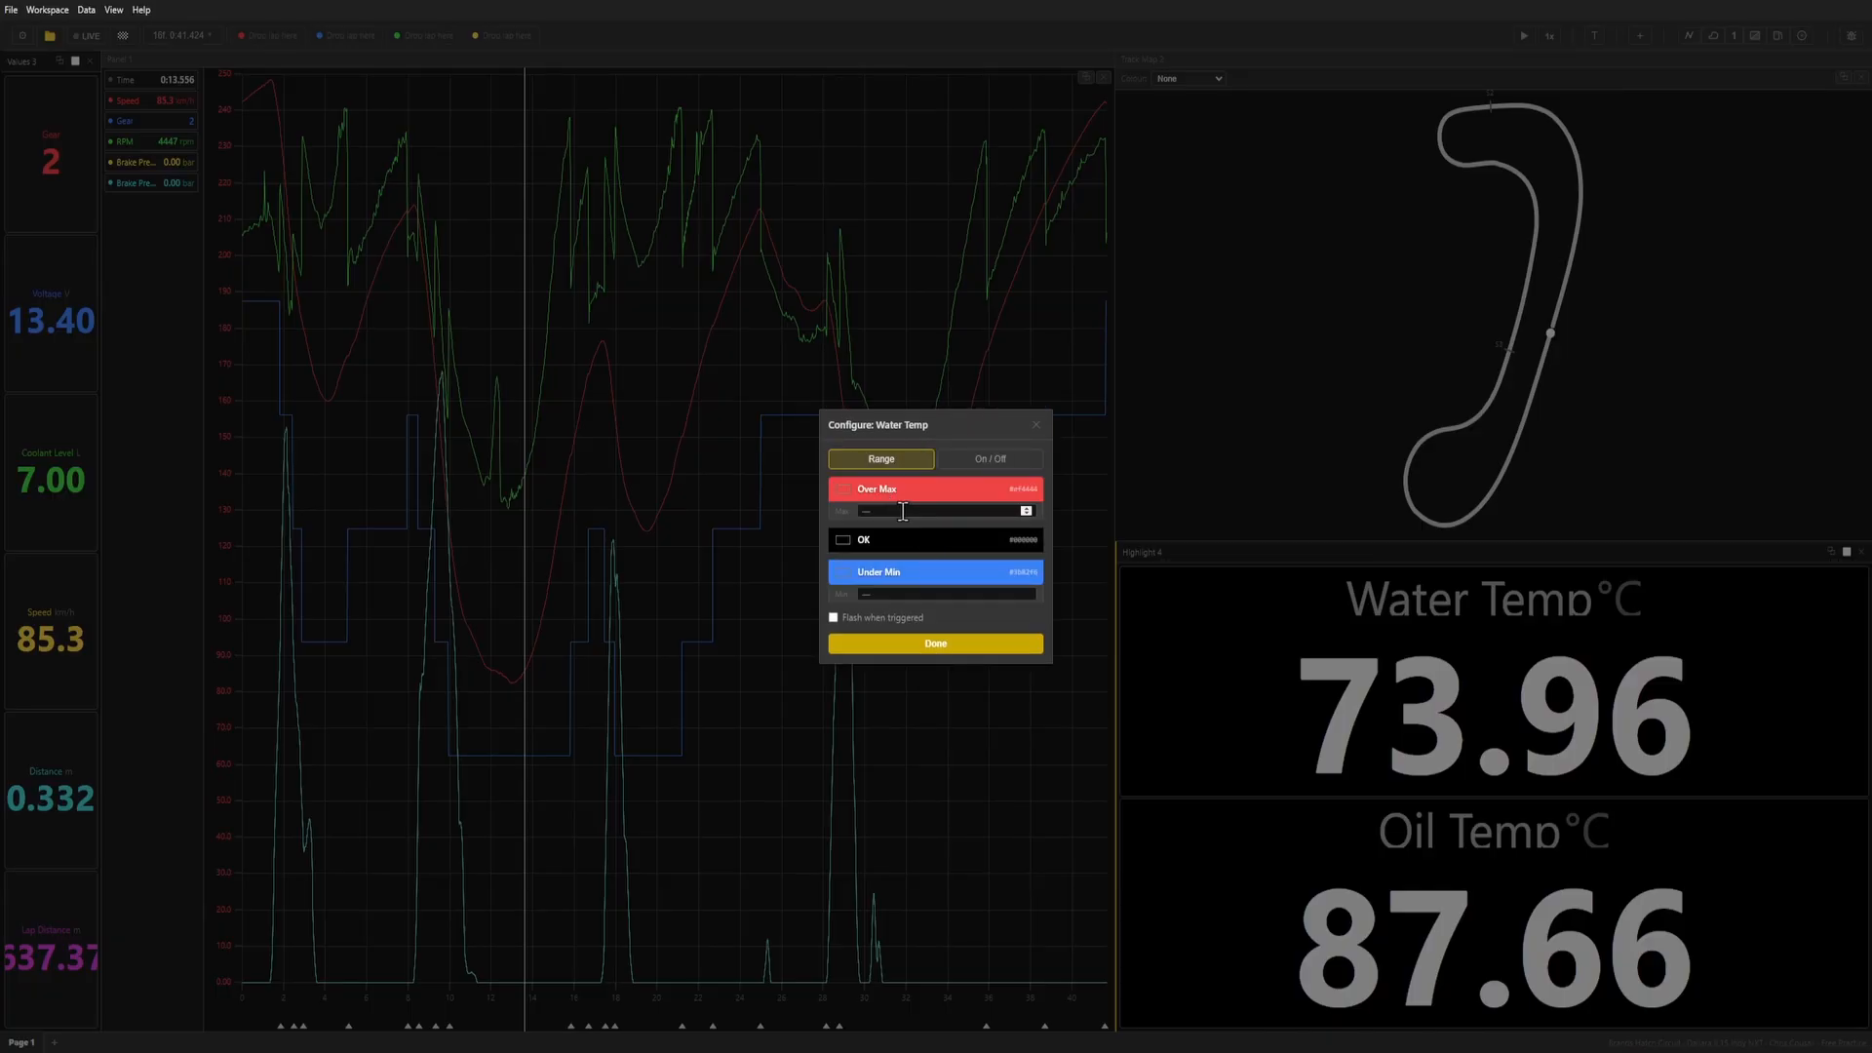
left_click(809, 523)
Set the Water Temp highlight range to a maximum of 70 and a minimum of 50.
right_click(1324, 688)
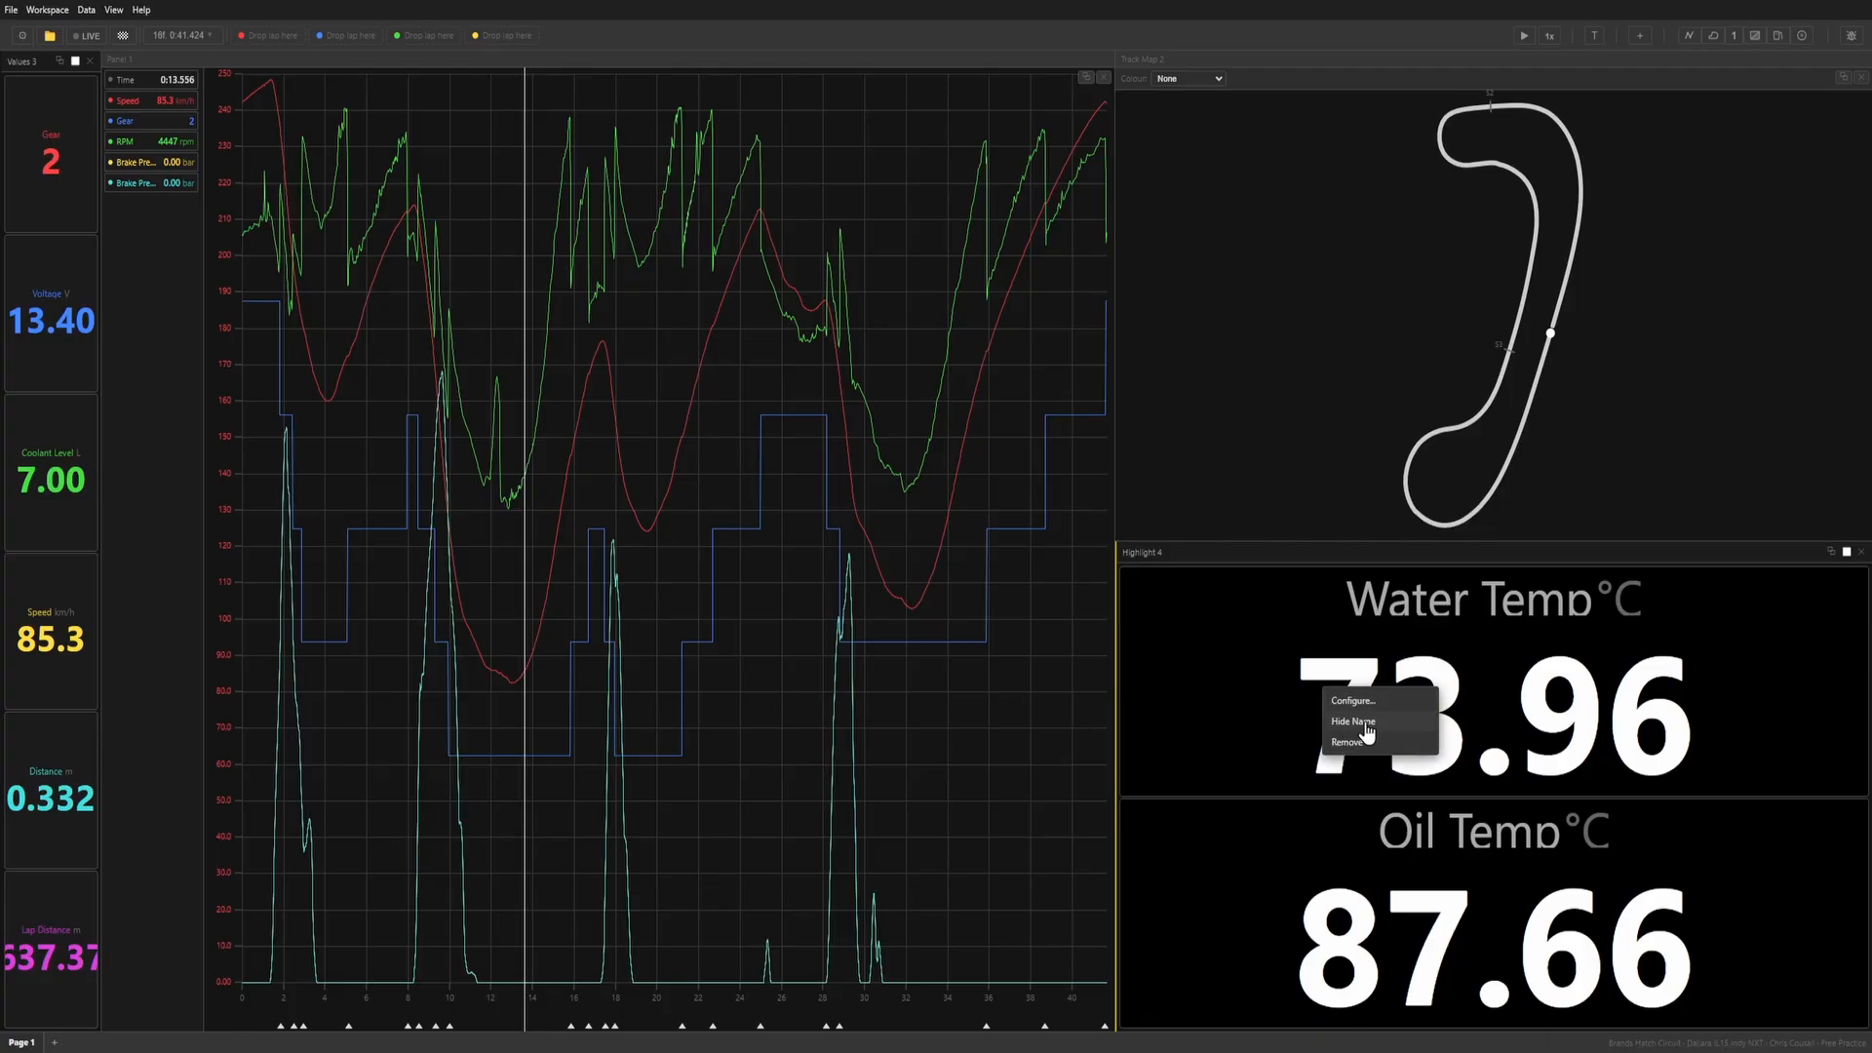
left_click(1366, 706)
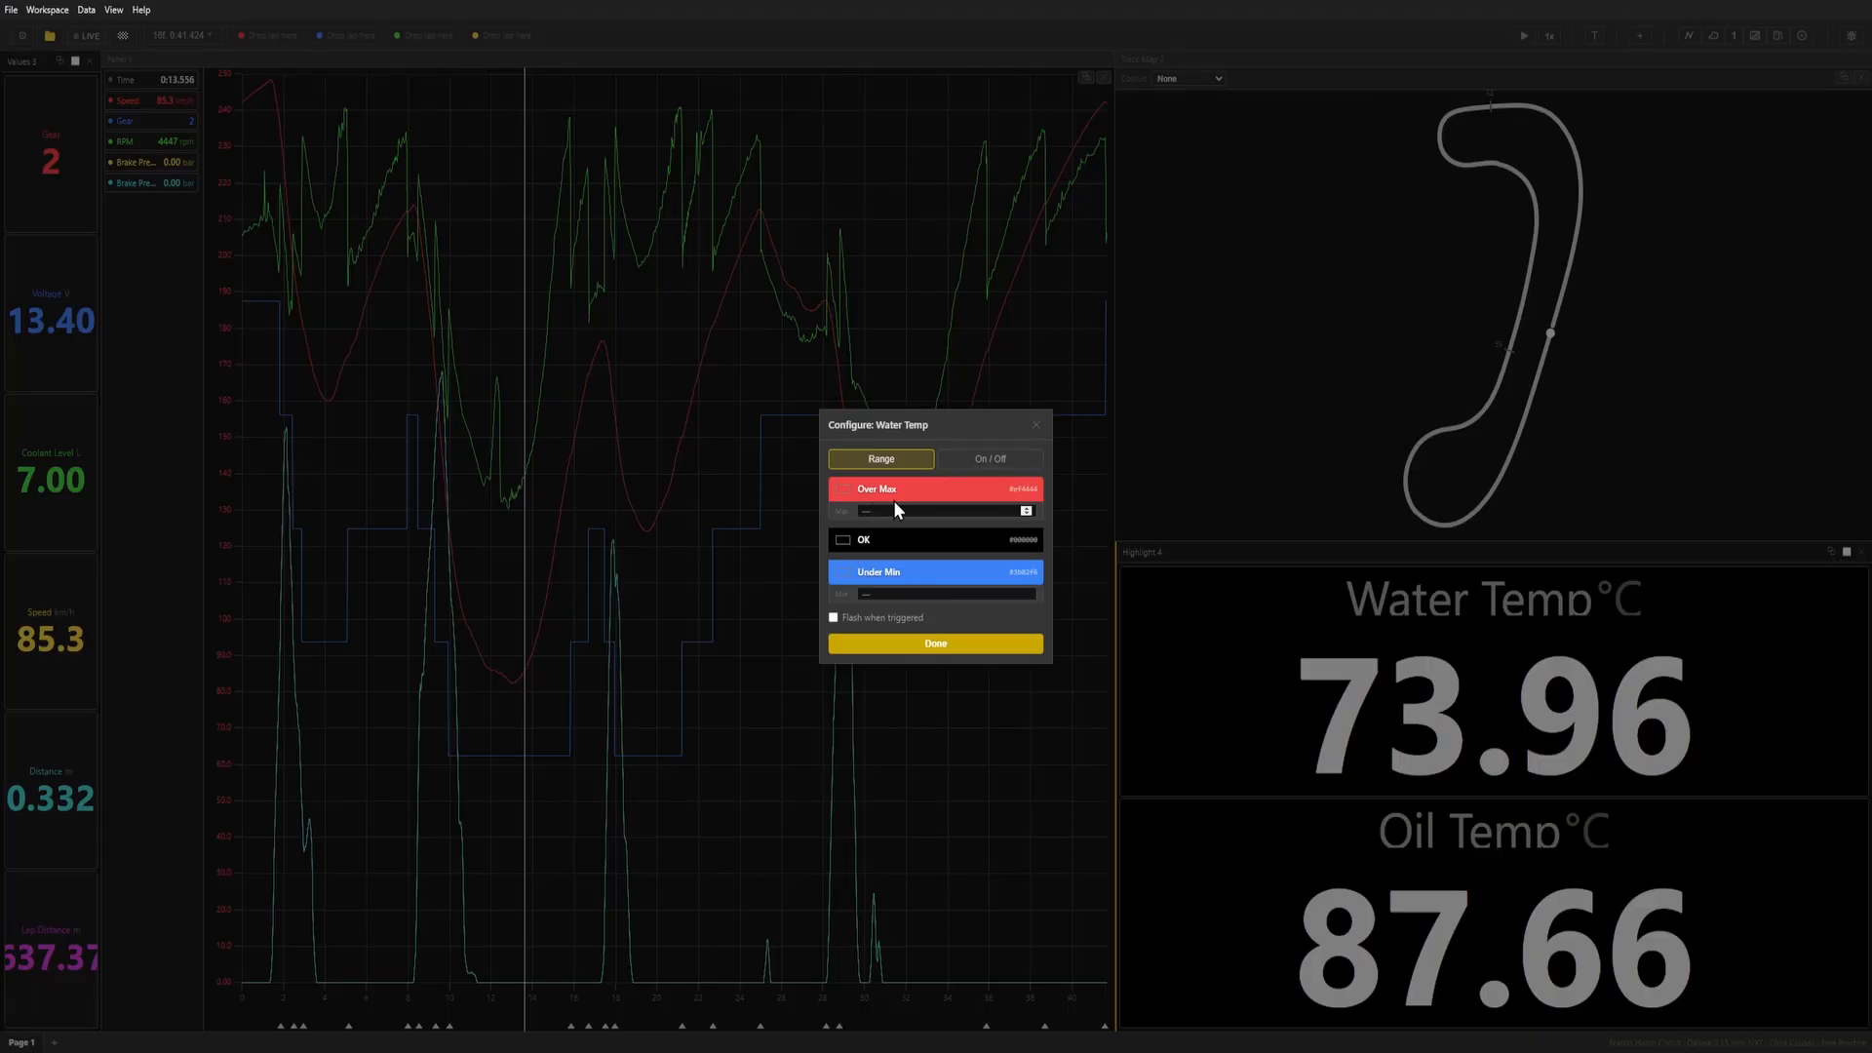
left_click(881, 591)
left_click(936, 645)
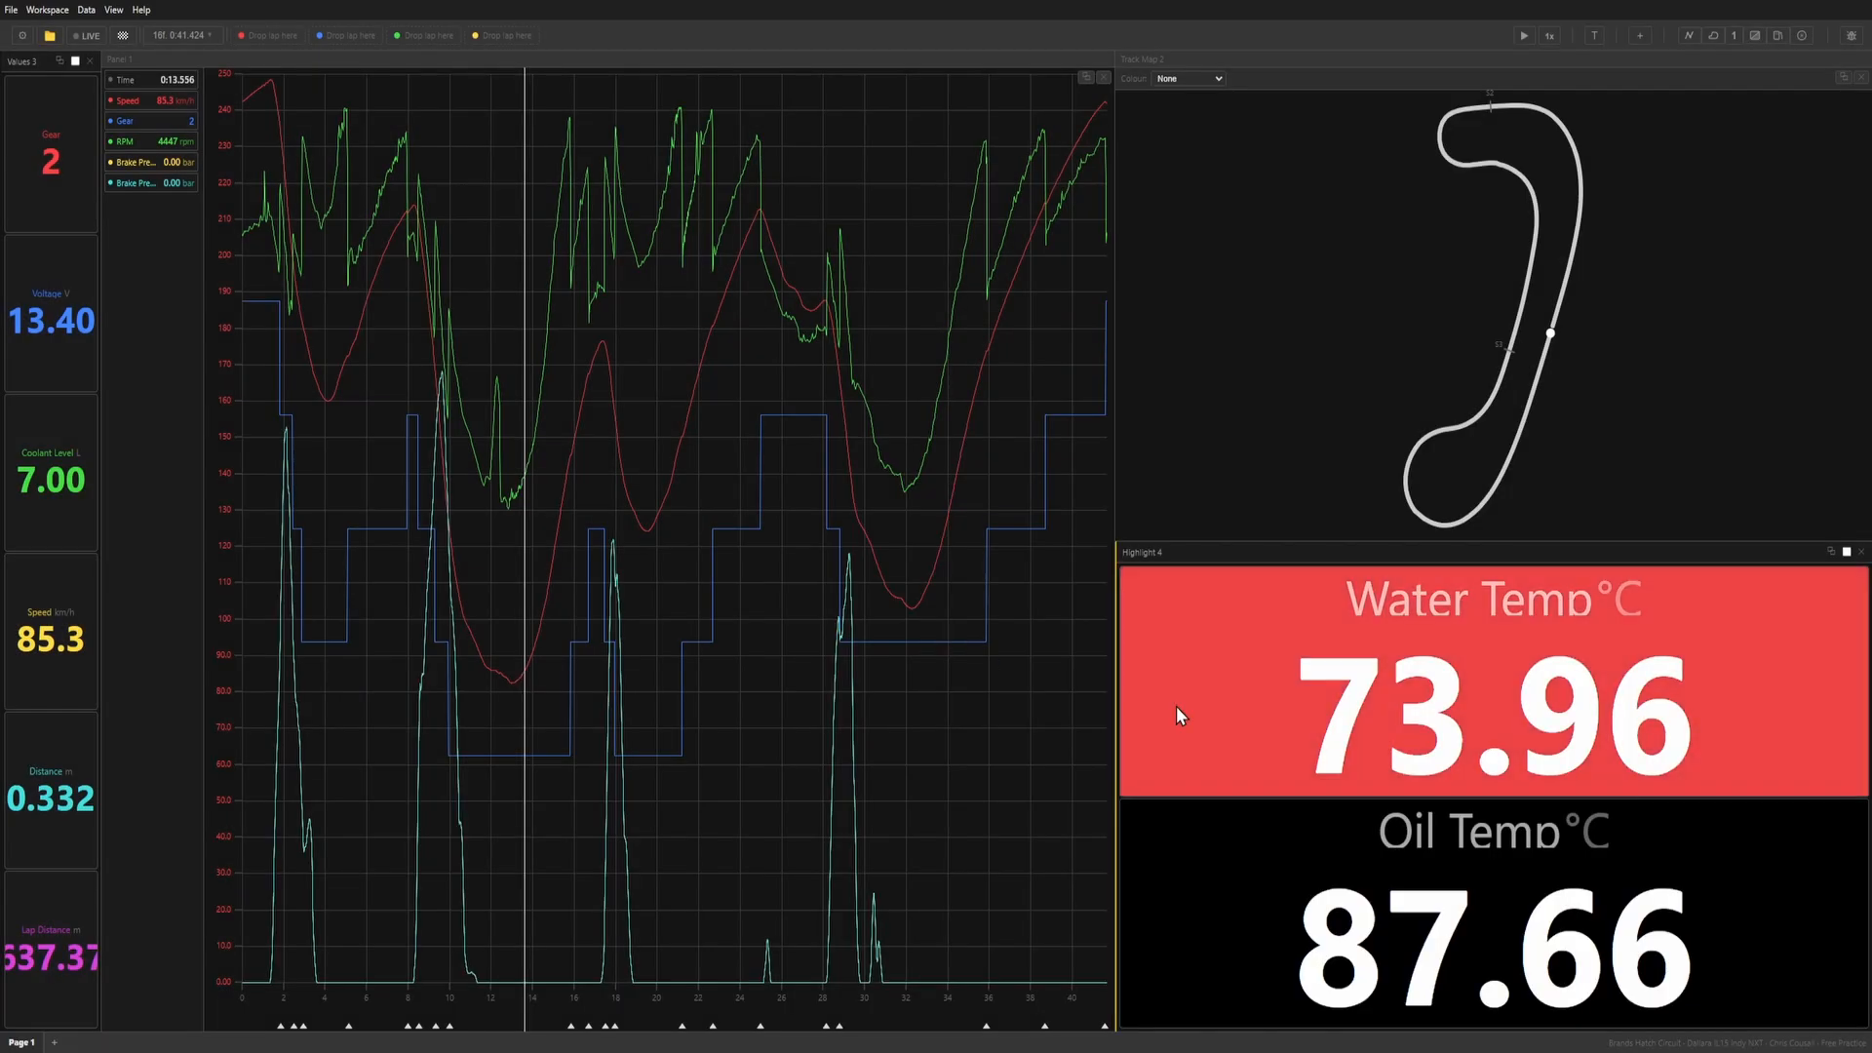
Make the Water Temp highlight flash when triggered.
right_click(1401, 666)
left_click(1455, 681)
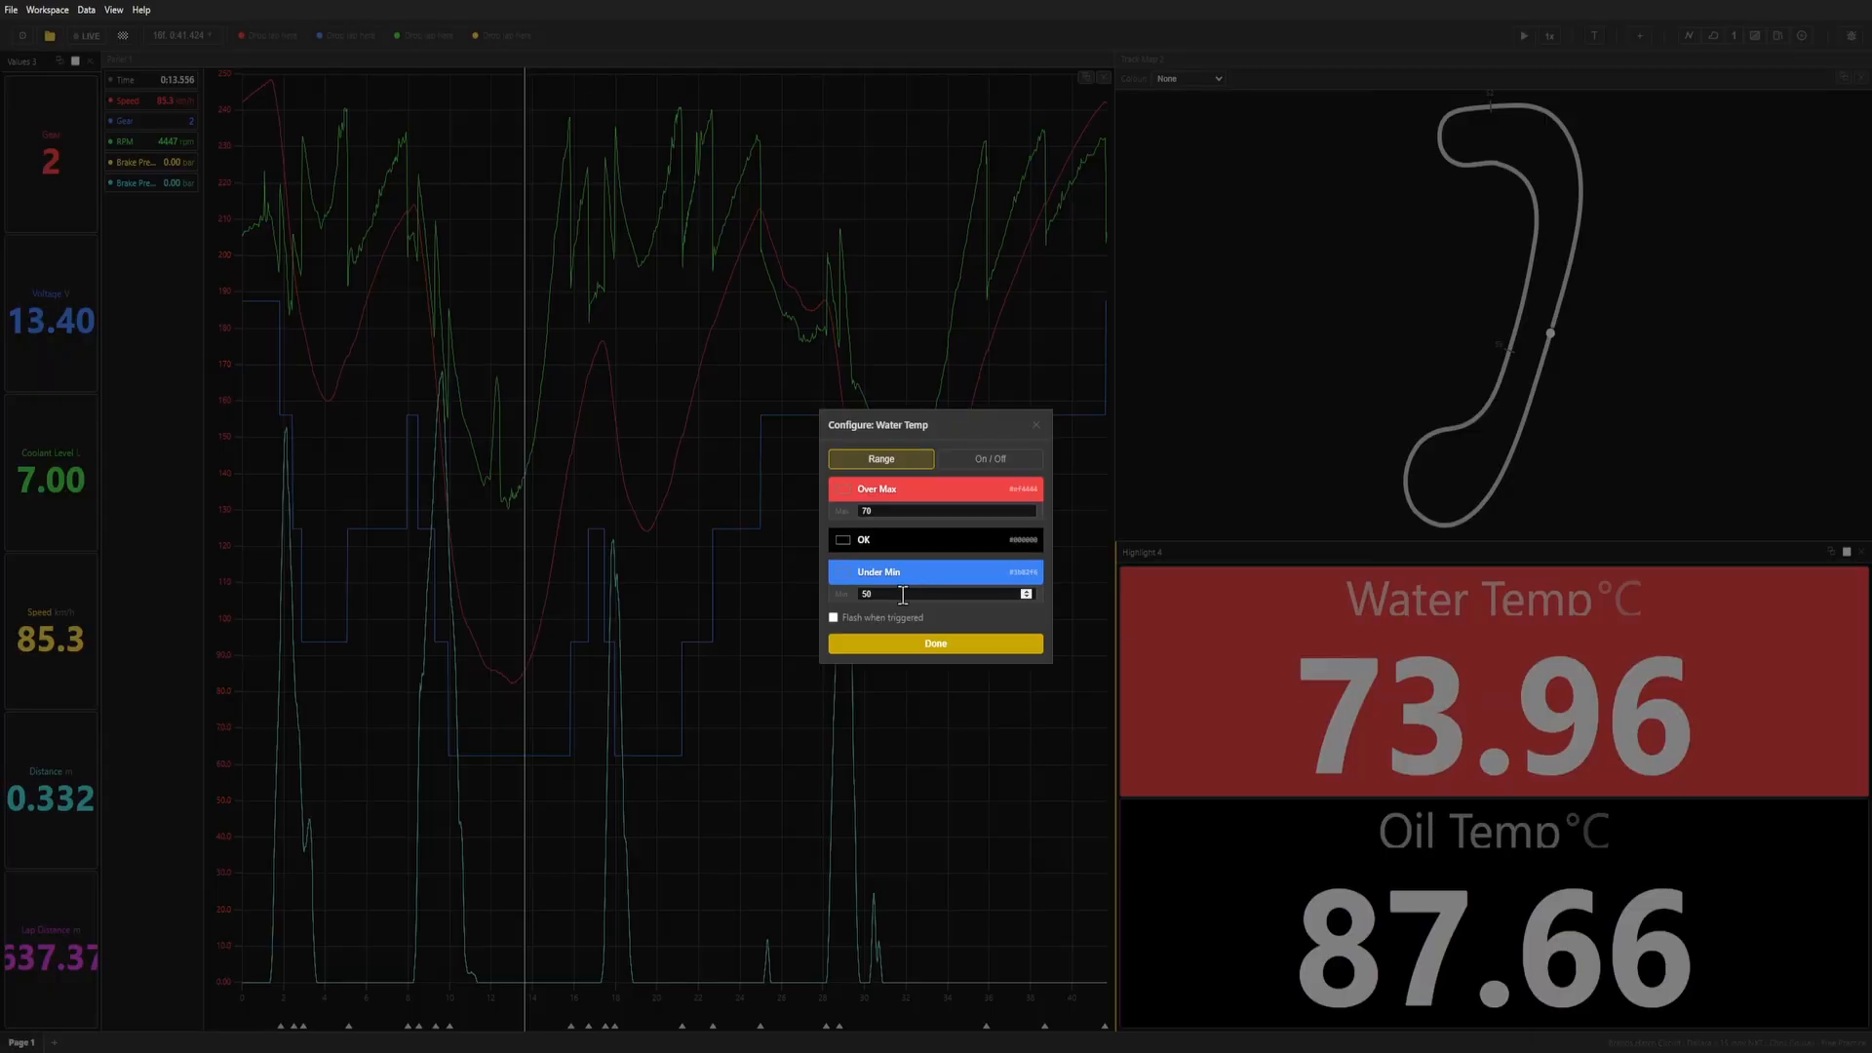
left_click(846, 620)
left_click(877, 646)
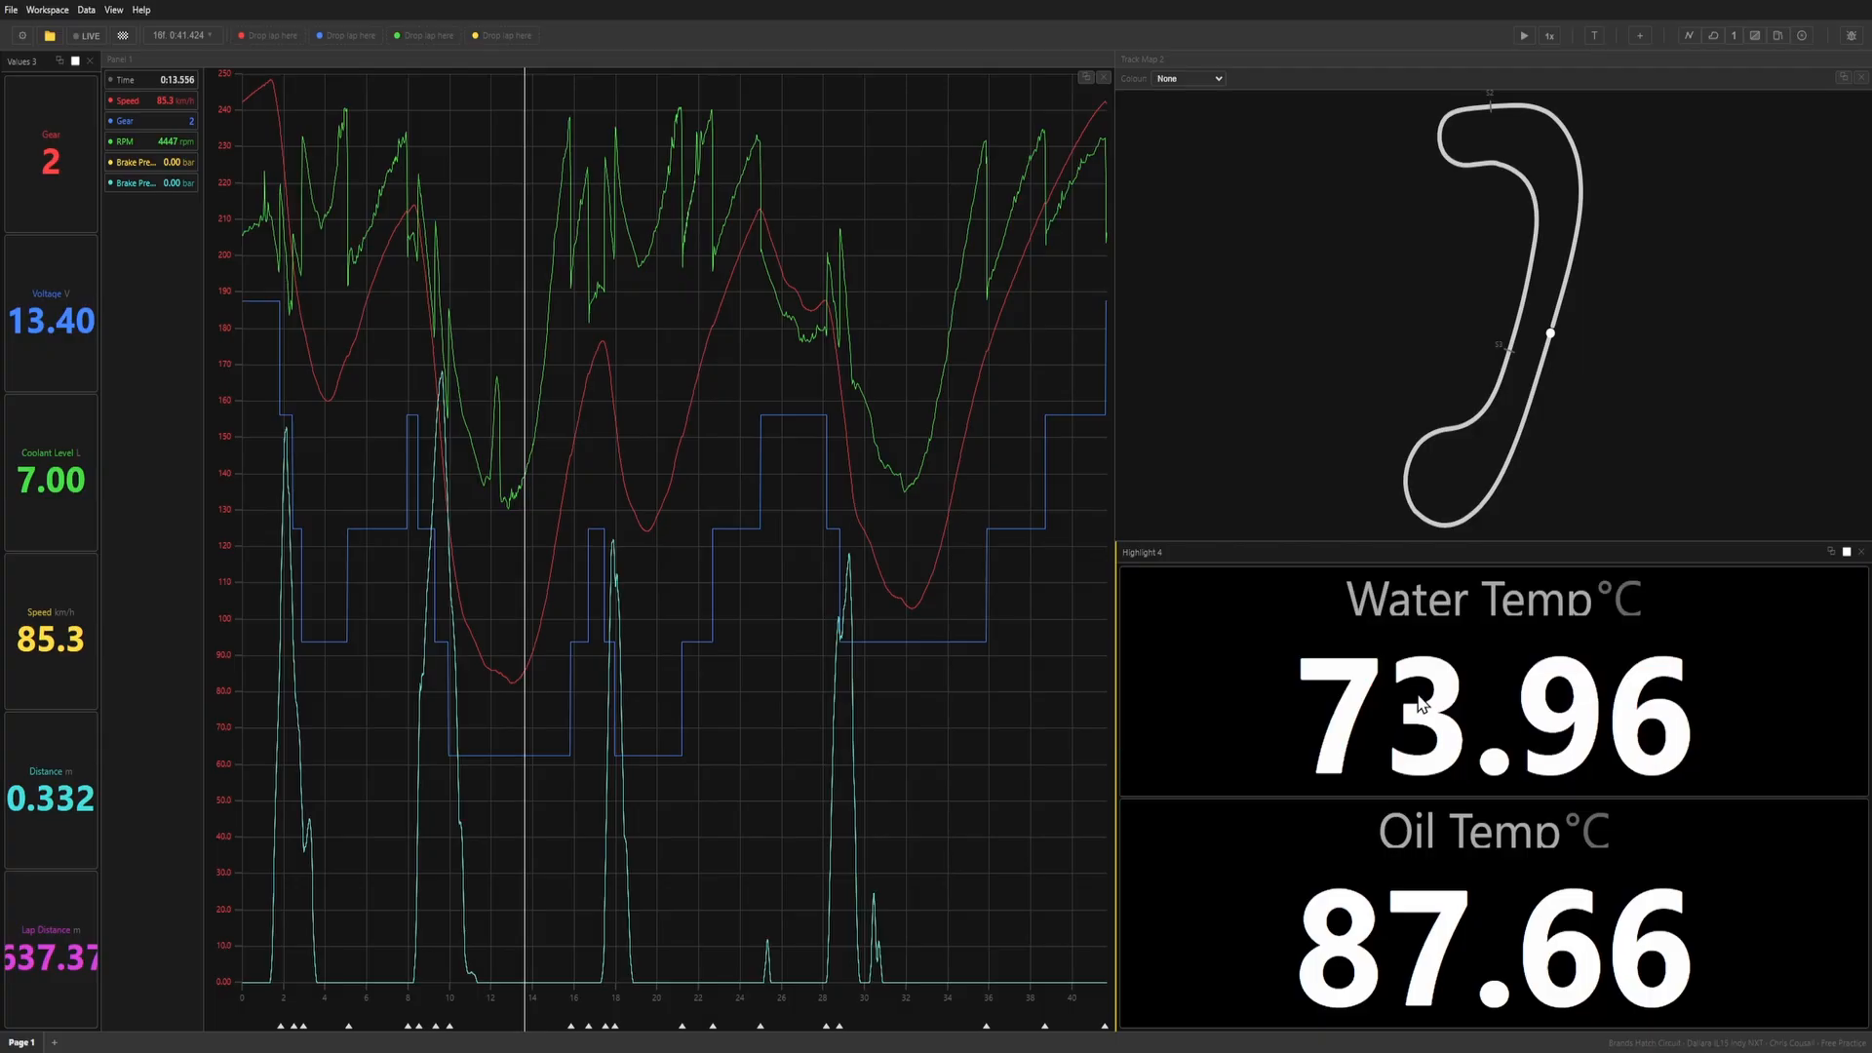
Turn off flashing for the Water Temp highlight and set its range to a maximum of 100 and a minimum of 75.
right_click(1215, 644)
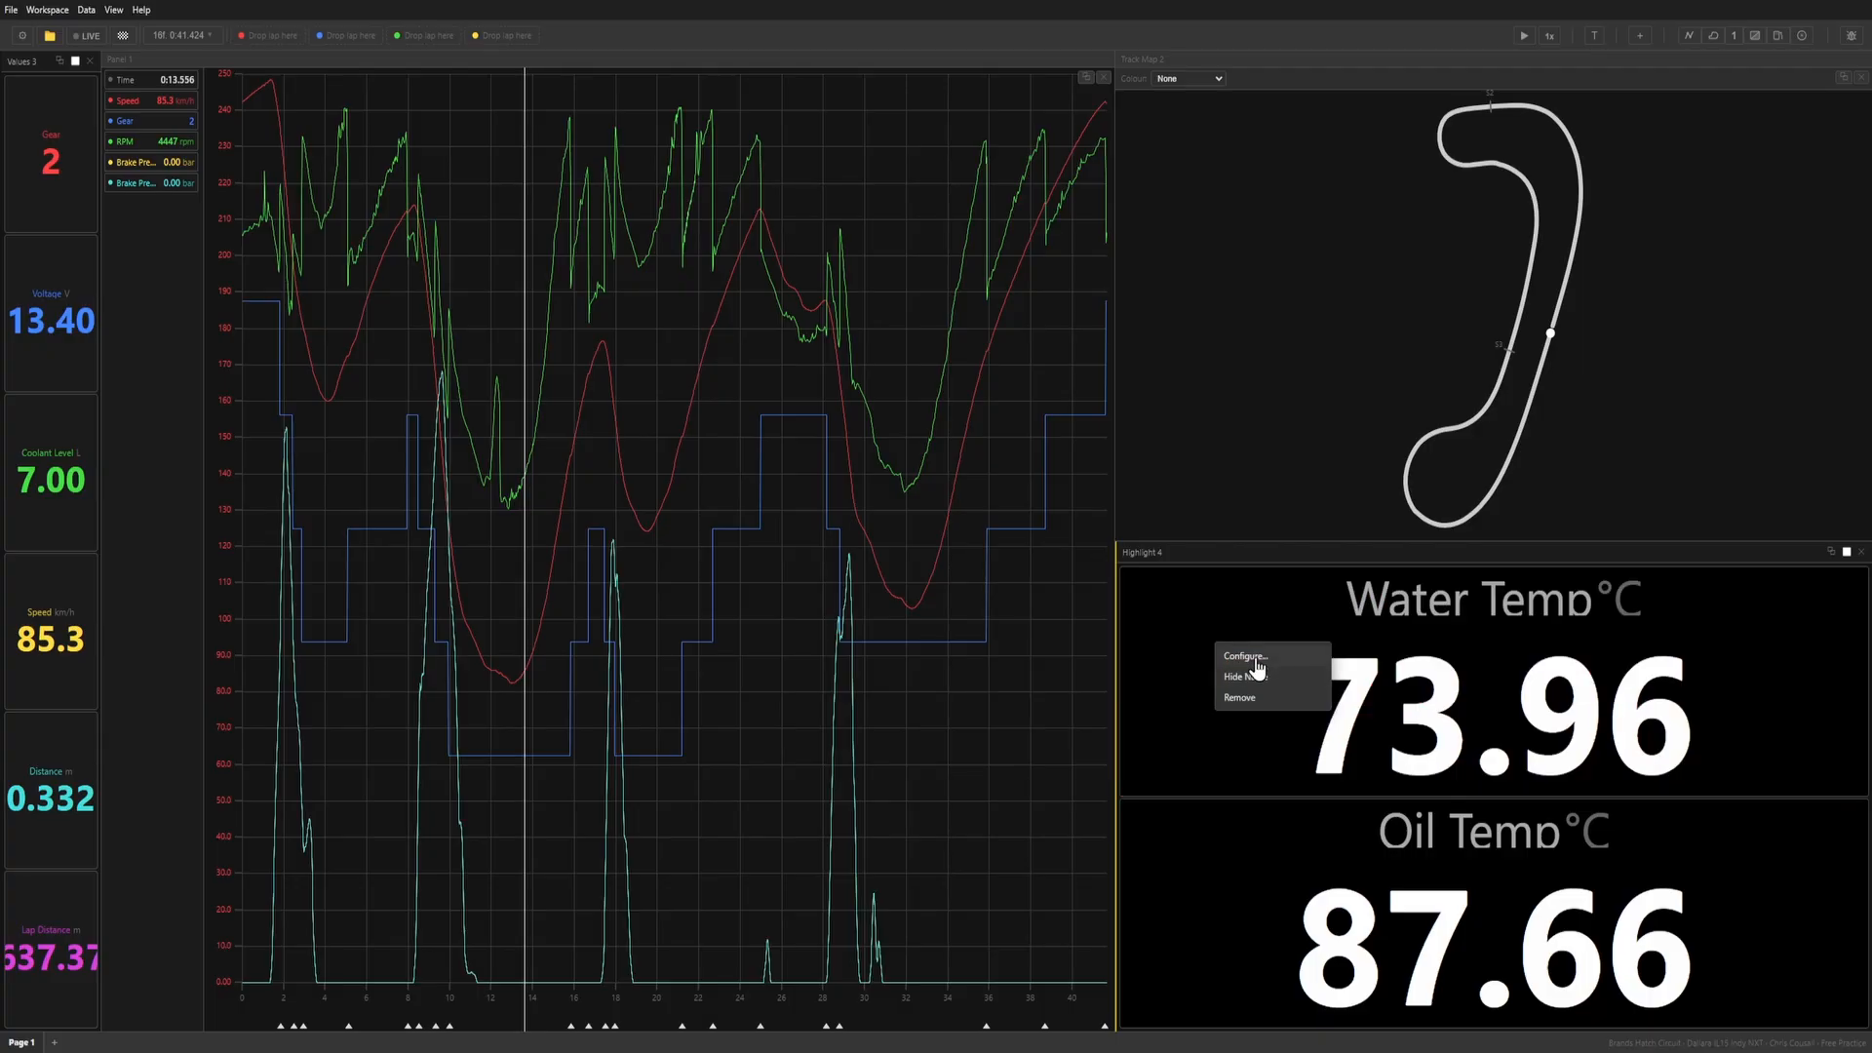
left_click(1257, 663)
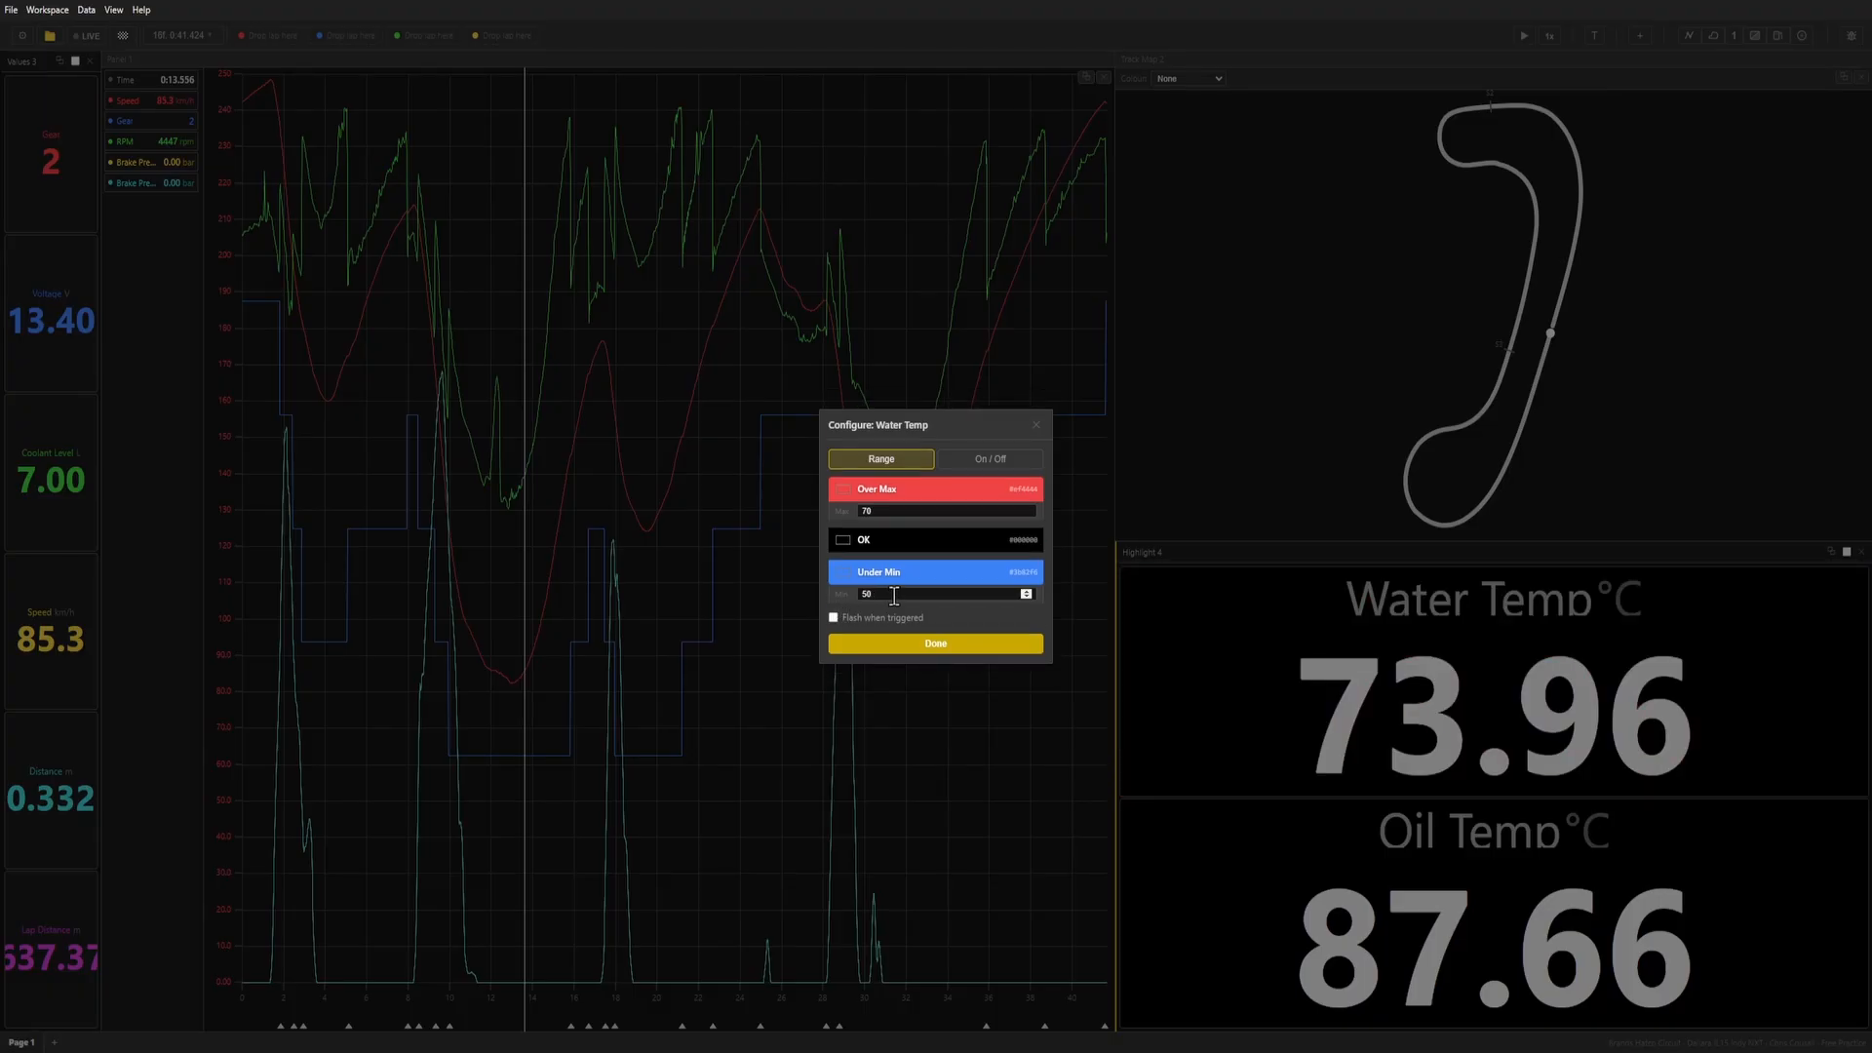
left_click(807, 514)
right_click(1304, 651)
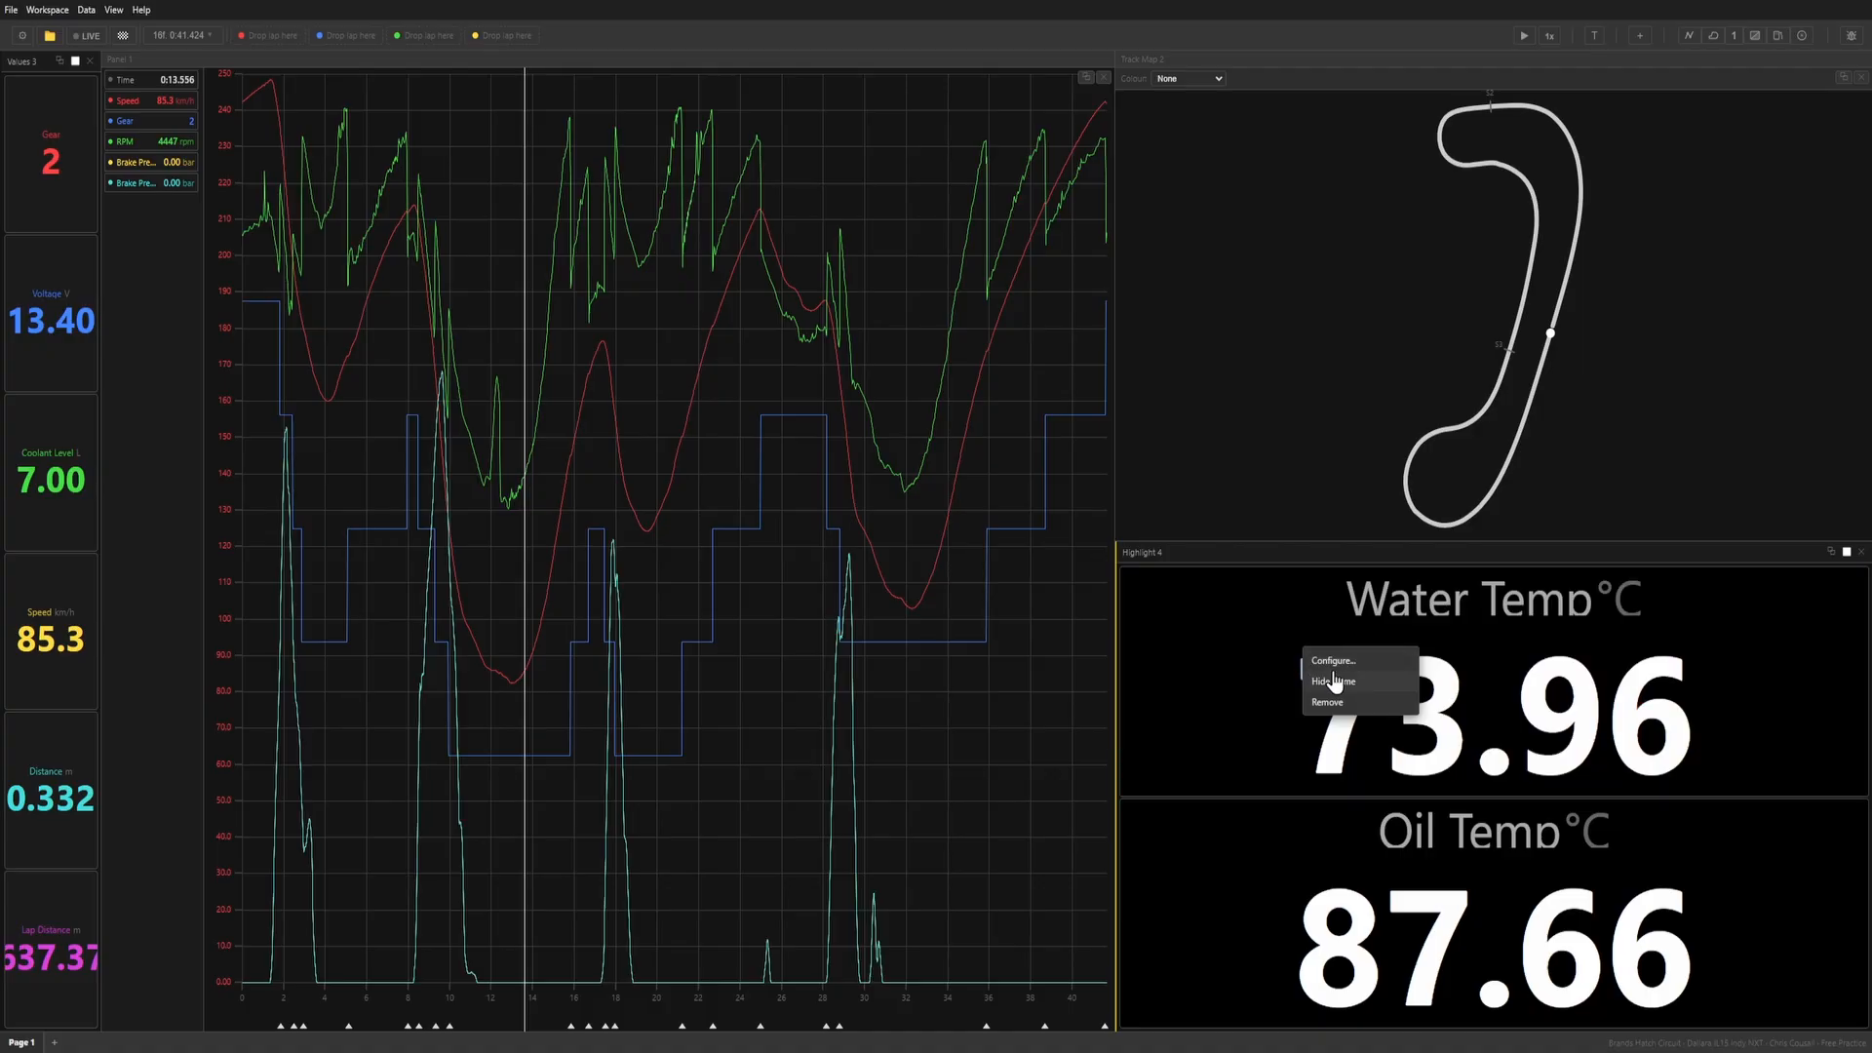
left_click(1334, 662)
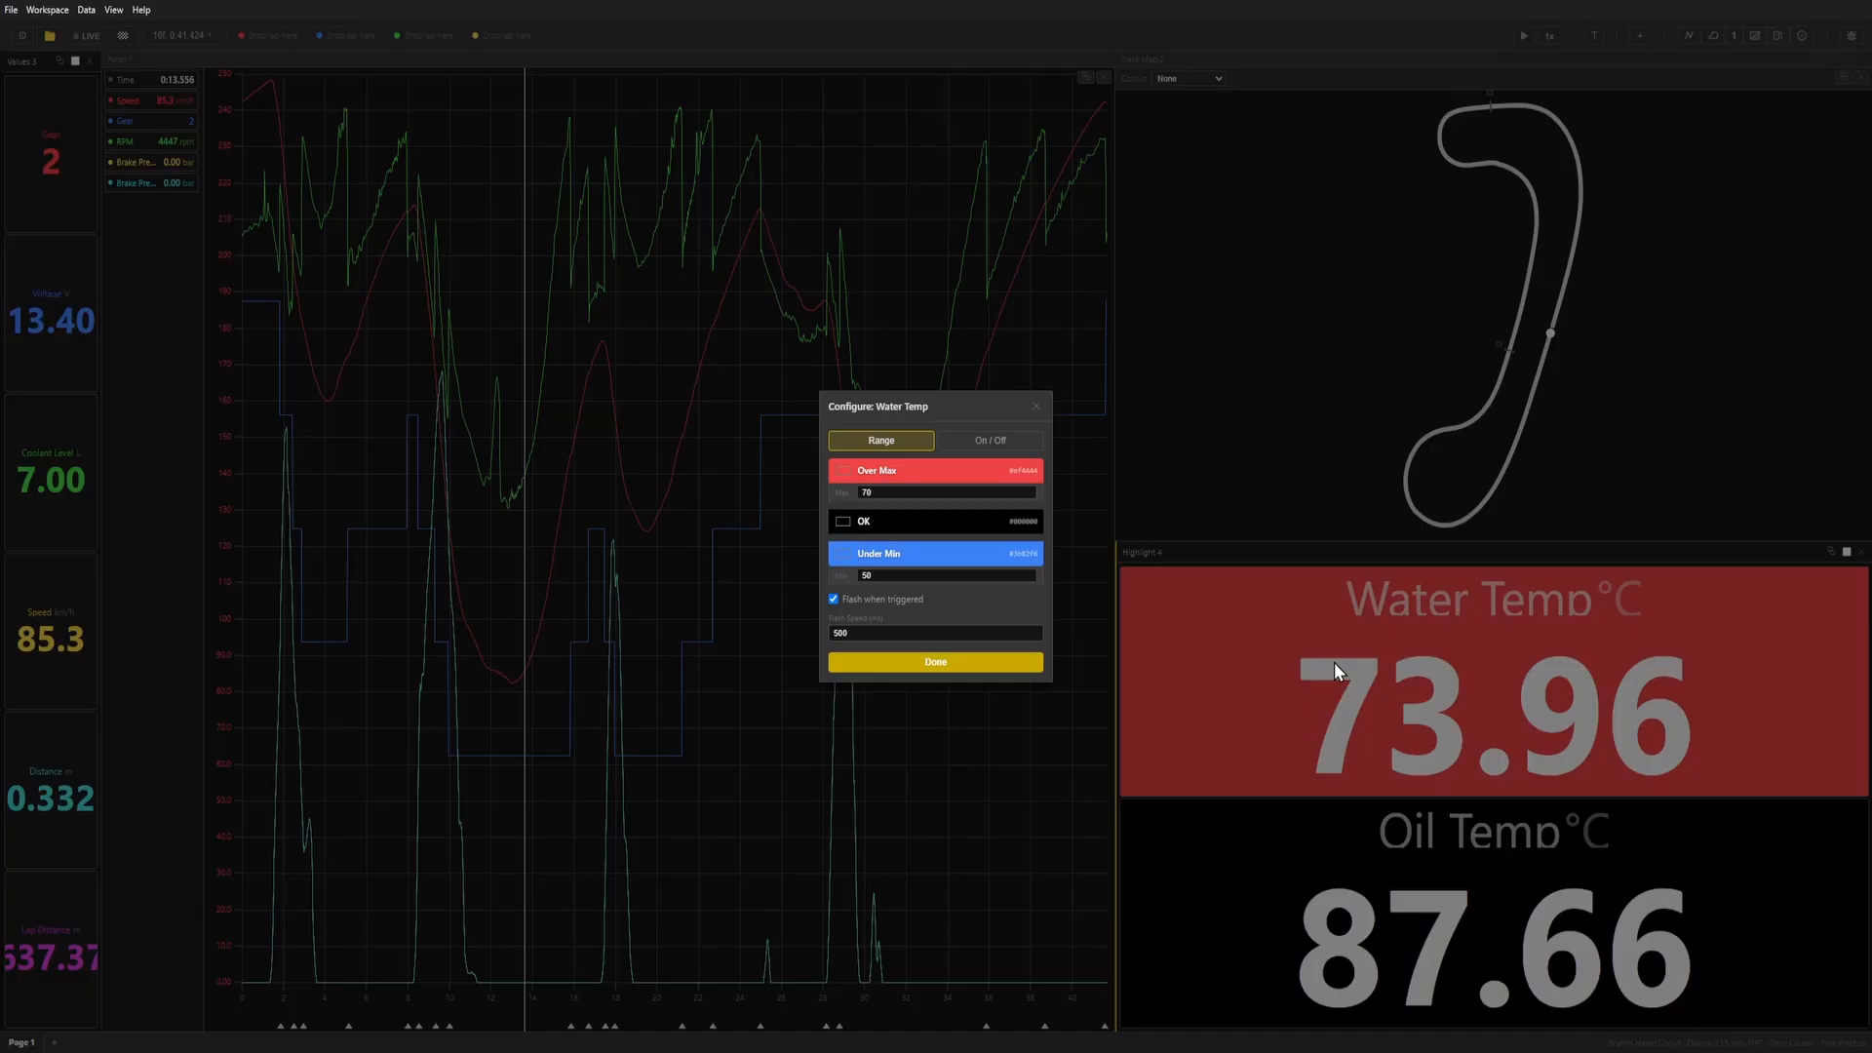
left_click(883, 599)
left_click_drag(903, 511, 822, 518)
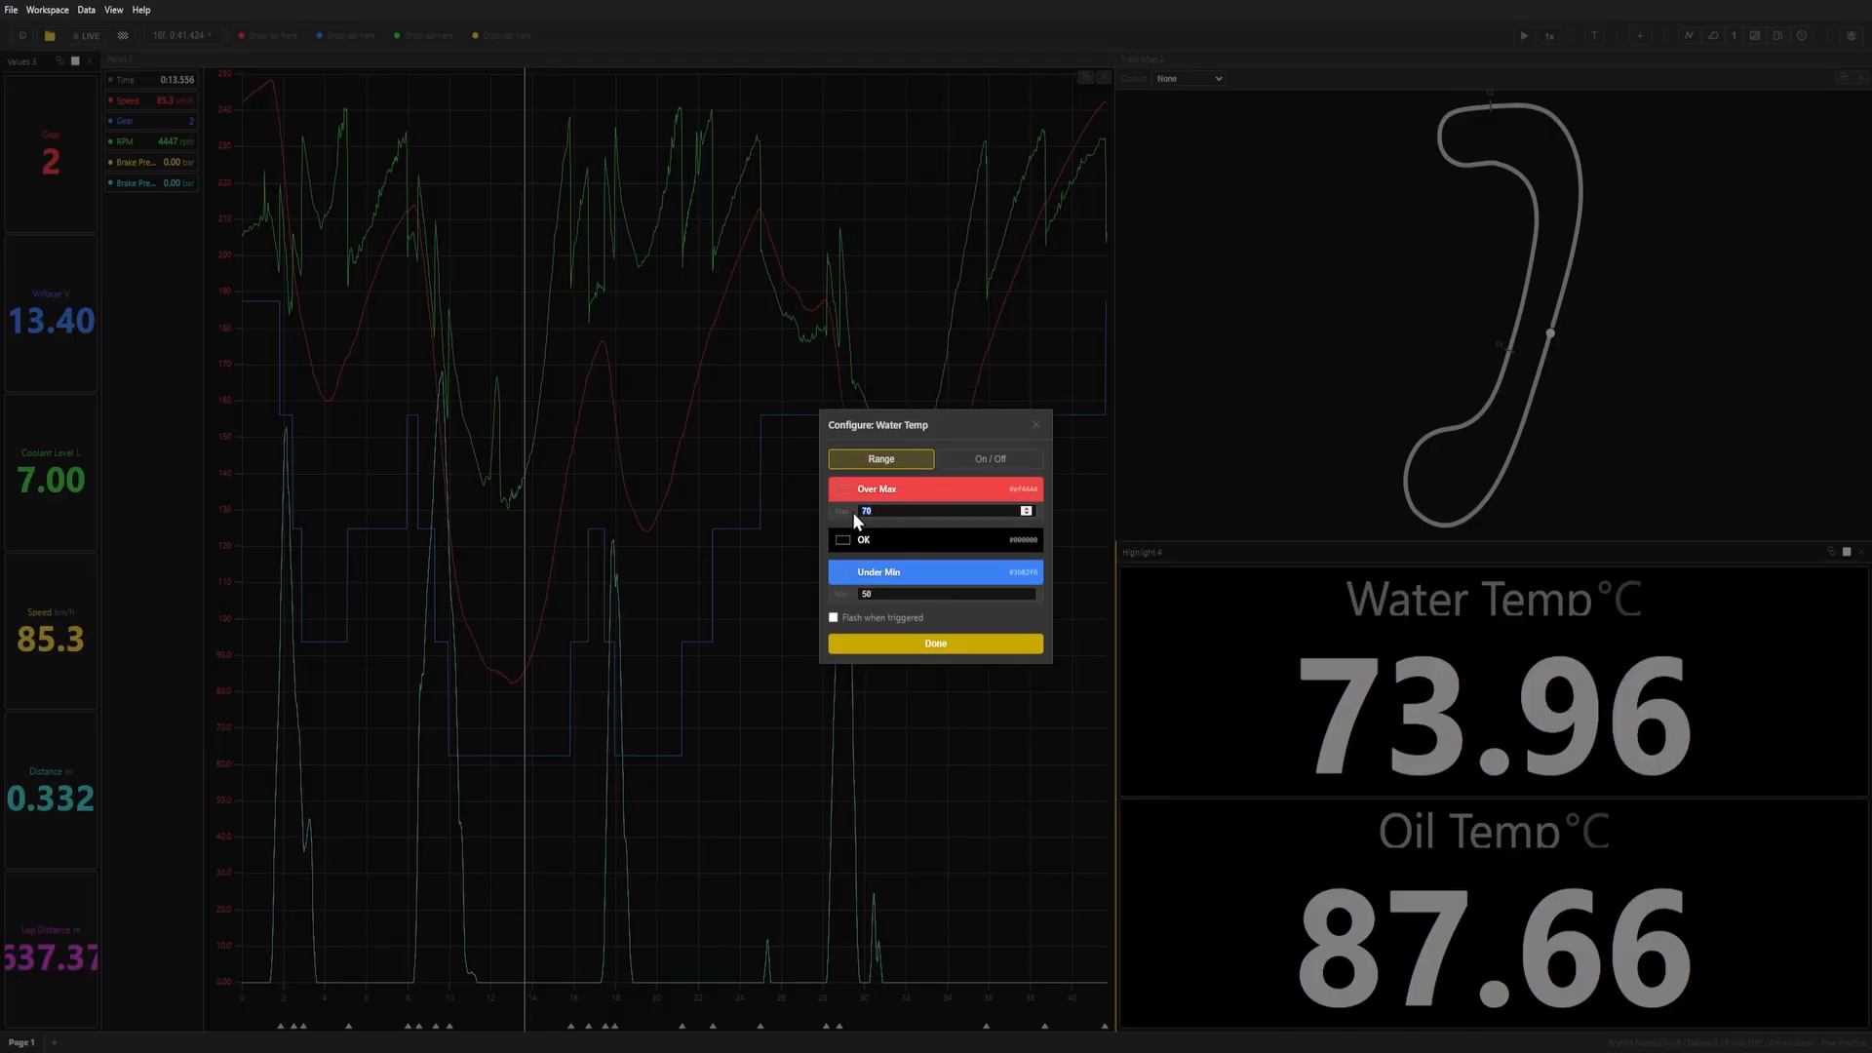
type("100")
double_click(894, 594)
type("75")
left_click(927, 647)
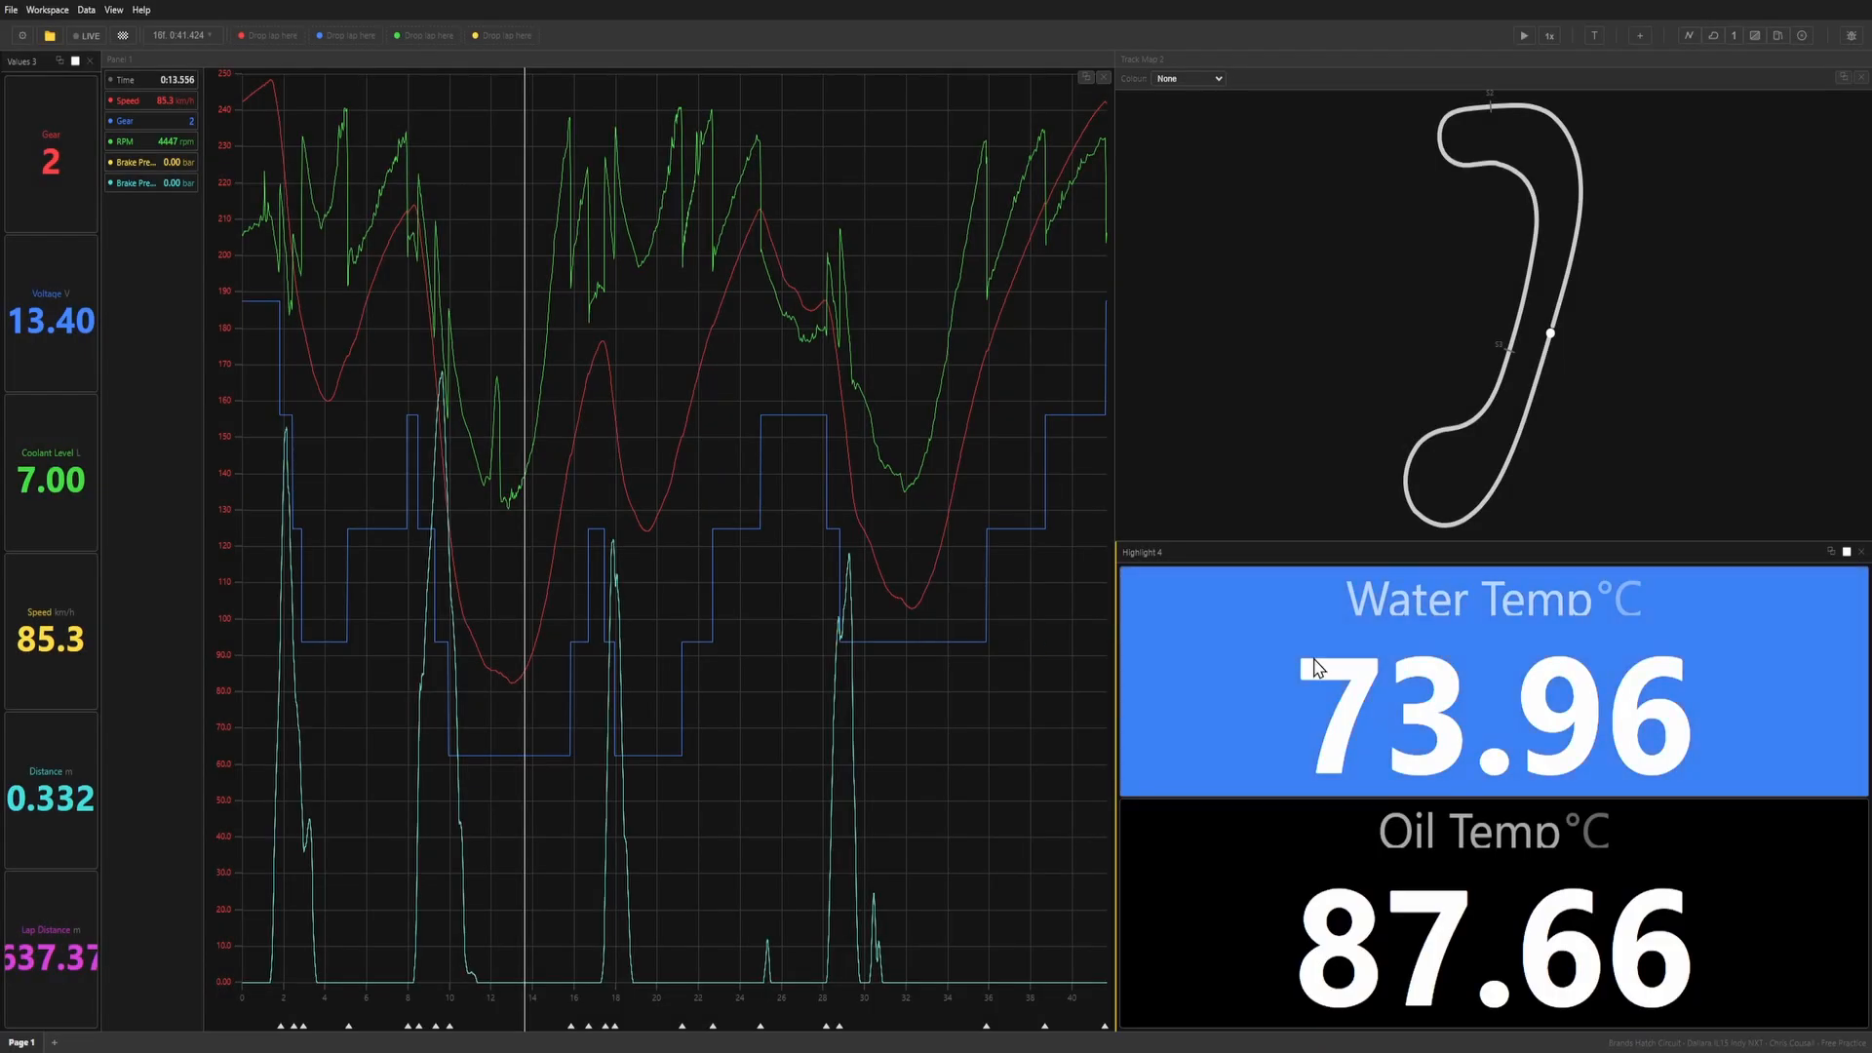
Change the Under Min colour of the Water Temp highlight to bright green.
left_click(1348, 678)
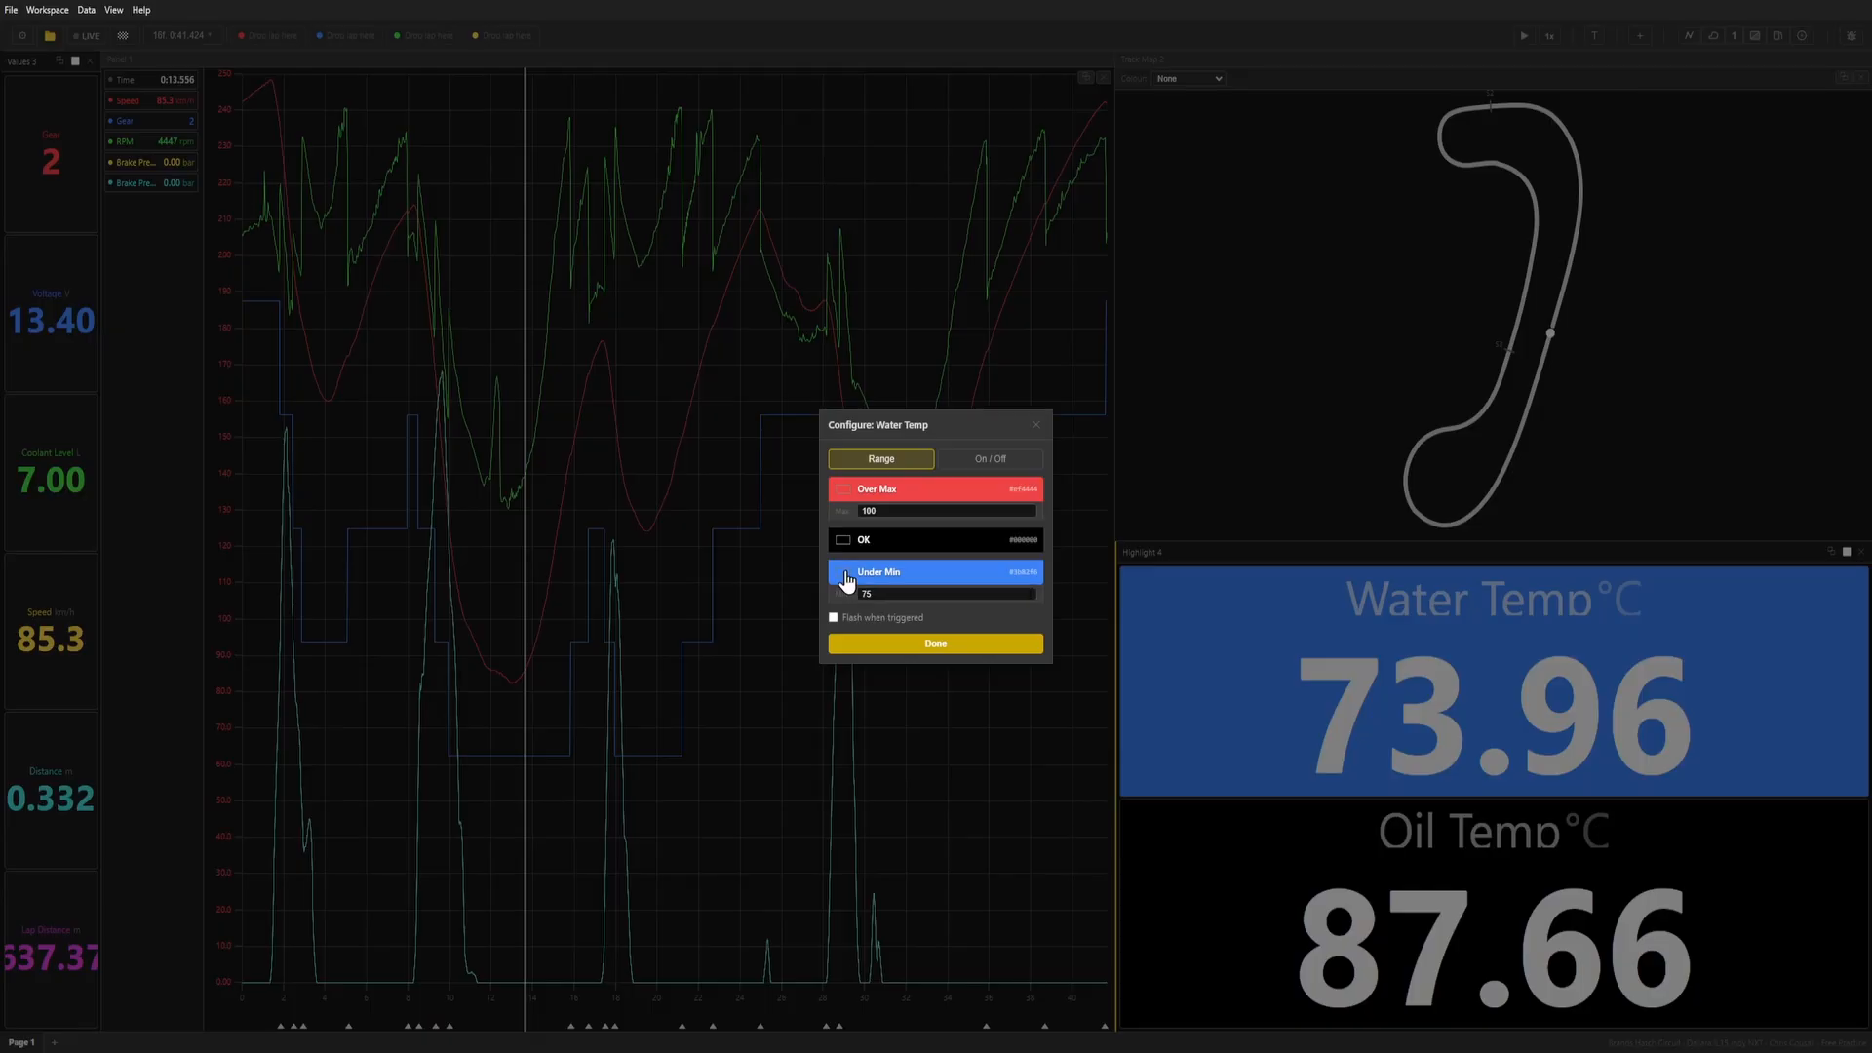
left_click(961, 706)
left_click_drag(1012, 624, 1056, 544)
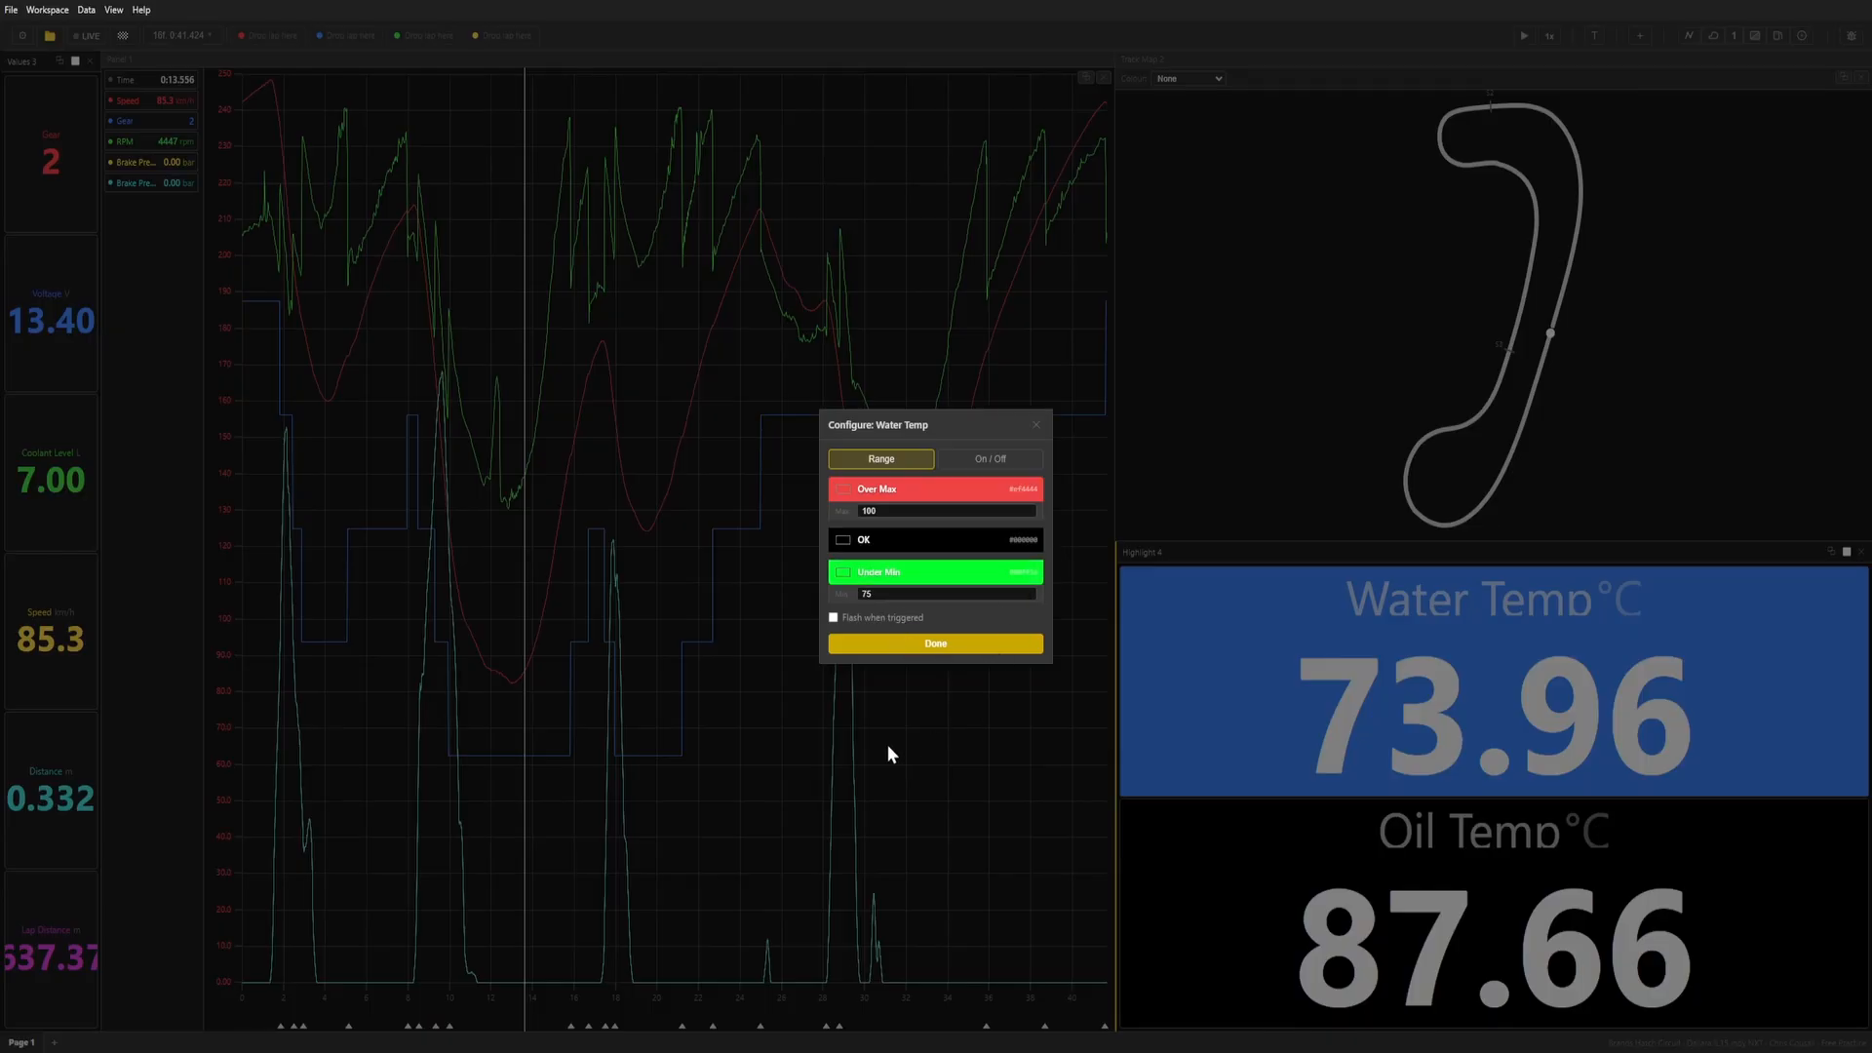
left_click(1024, 644)
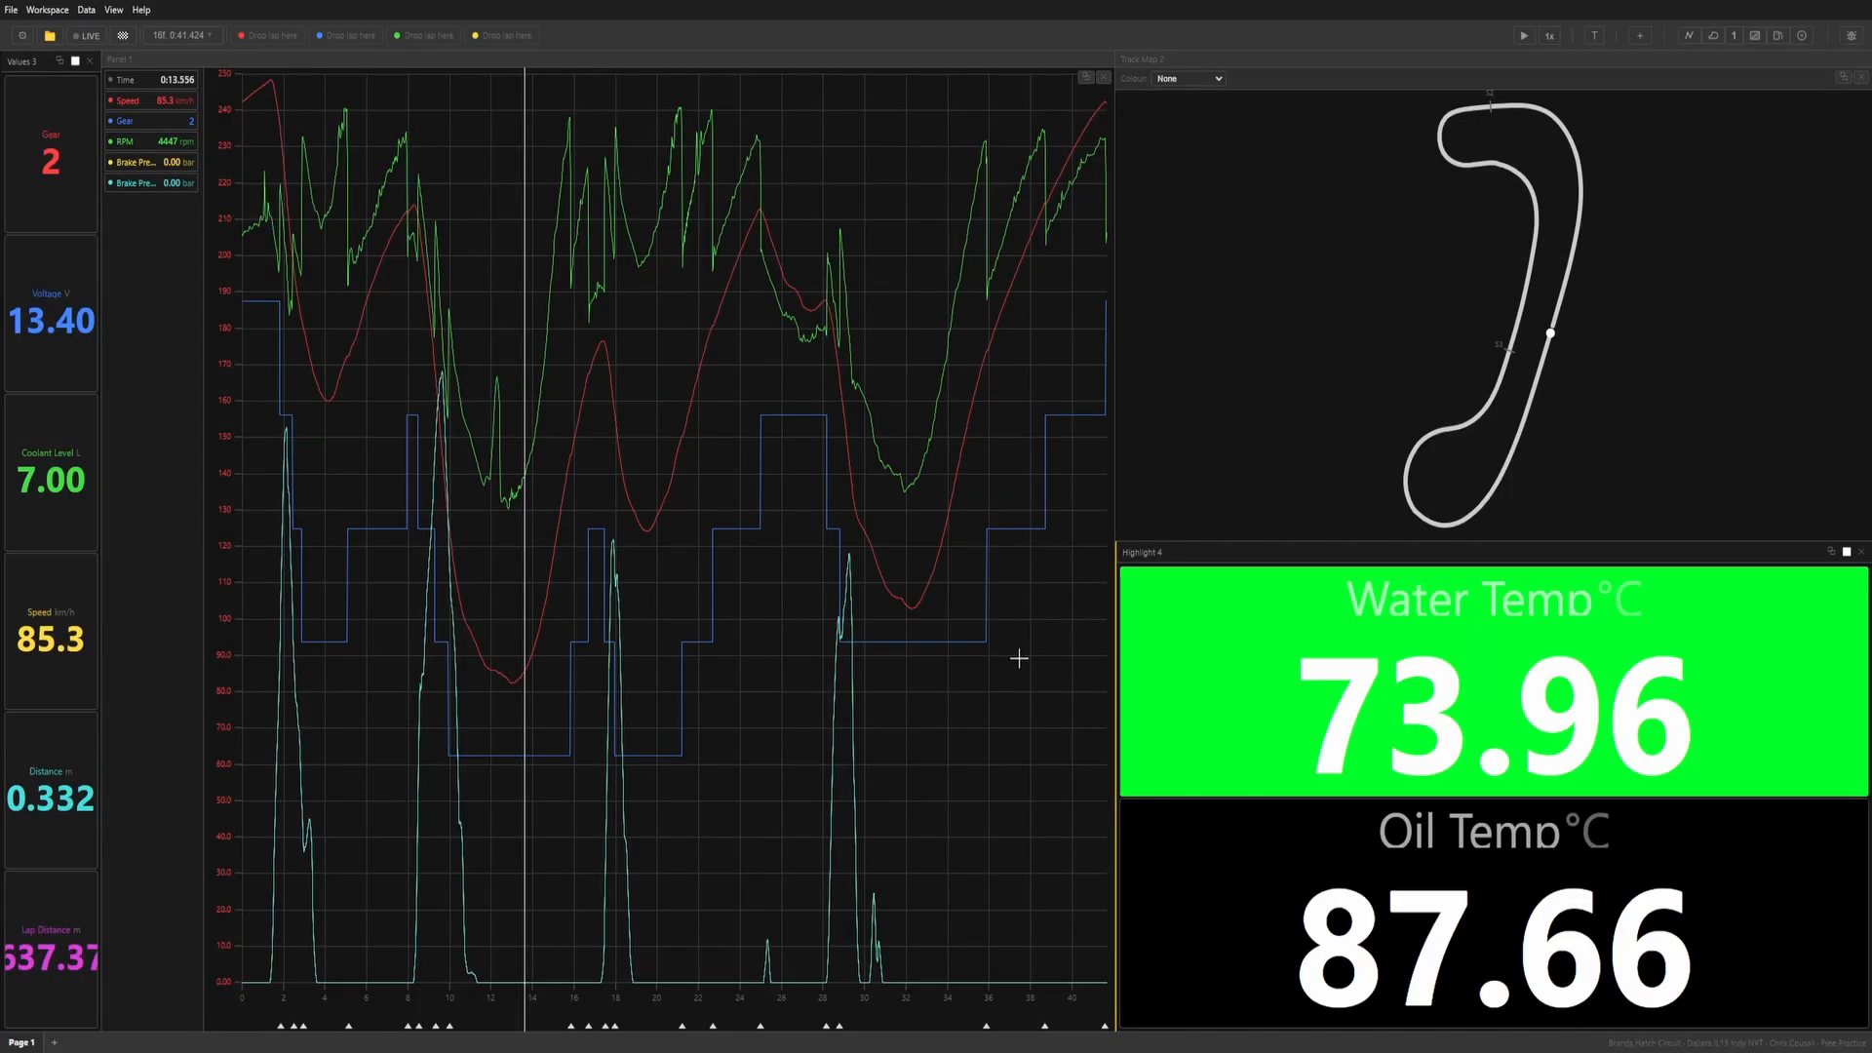
Switch the Water Temp highlight from Range to On/Off mode with its green Active colour.
right_click(1212, 661)
left_click(1231, 669)
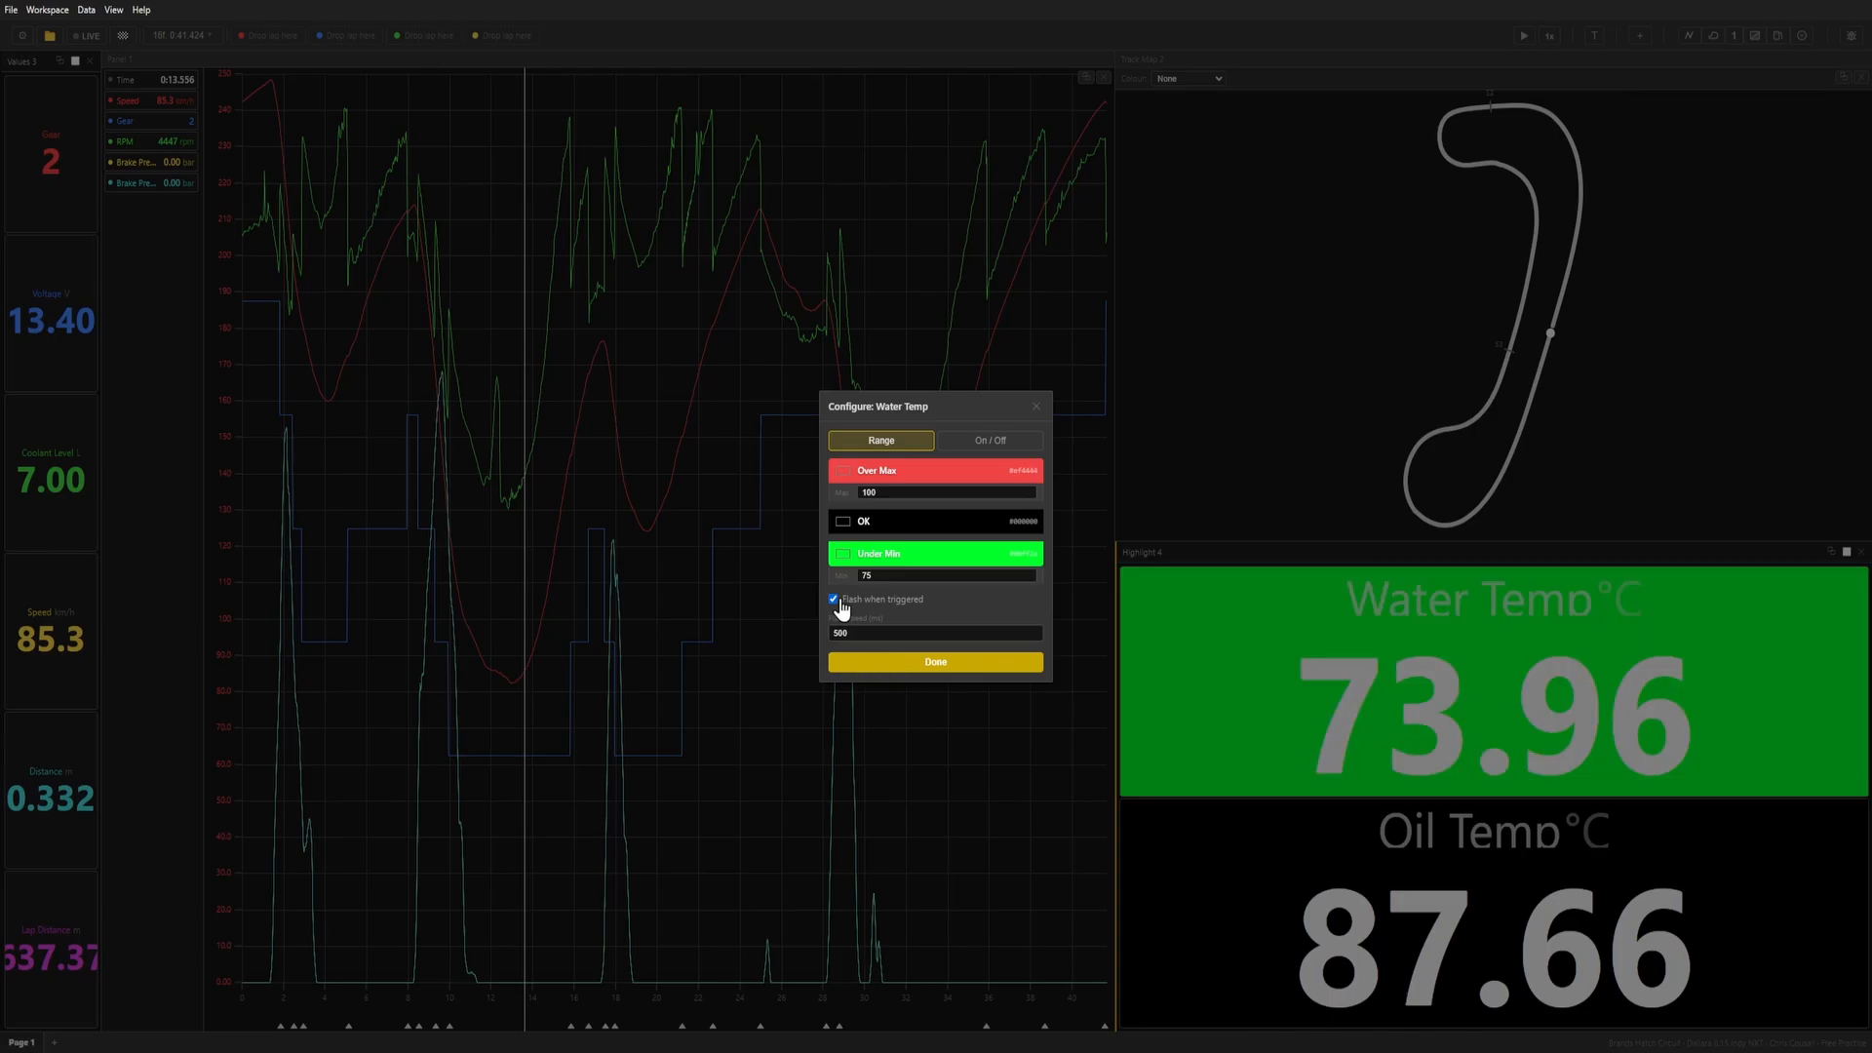
left_click(988, 460)
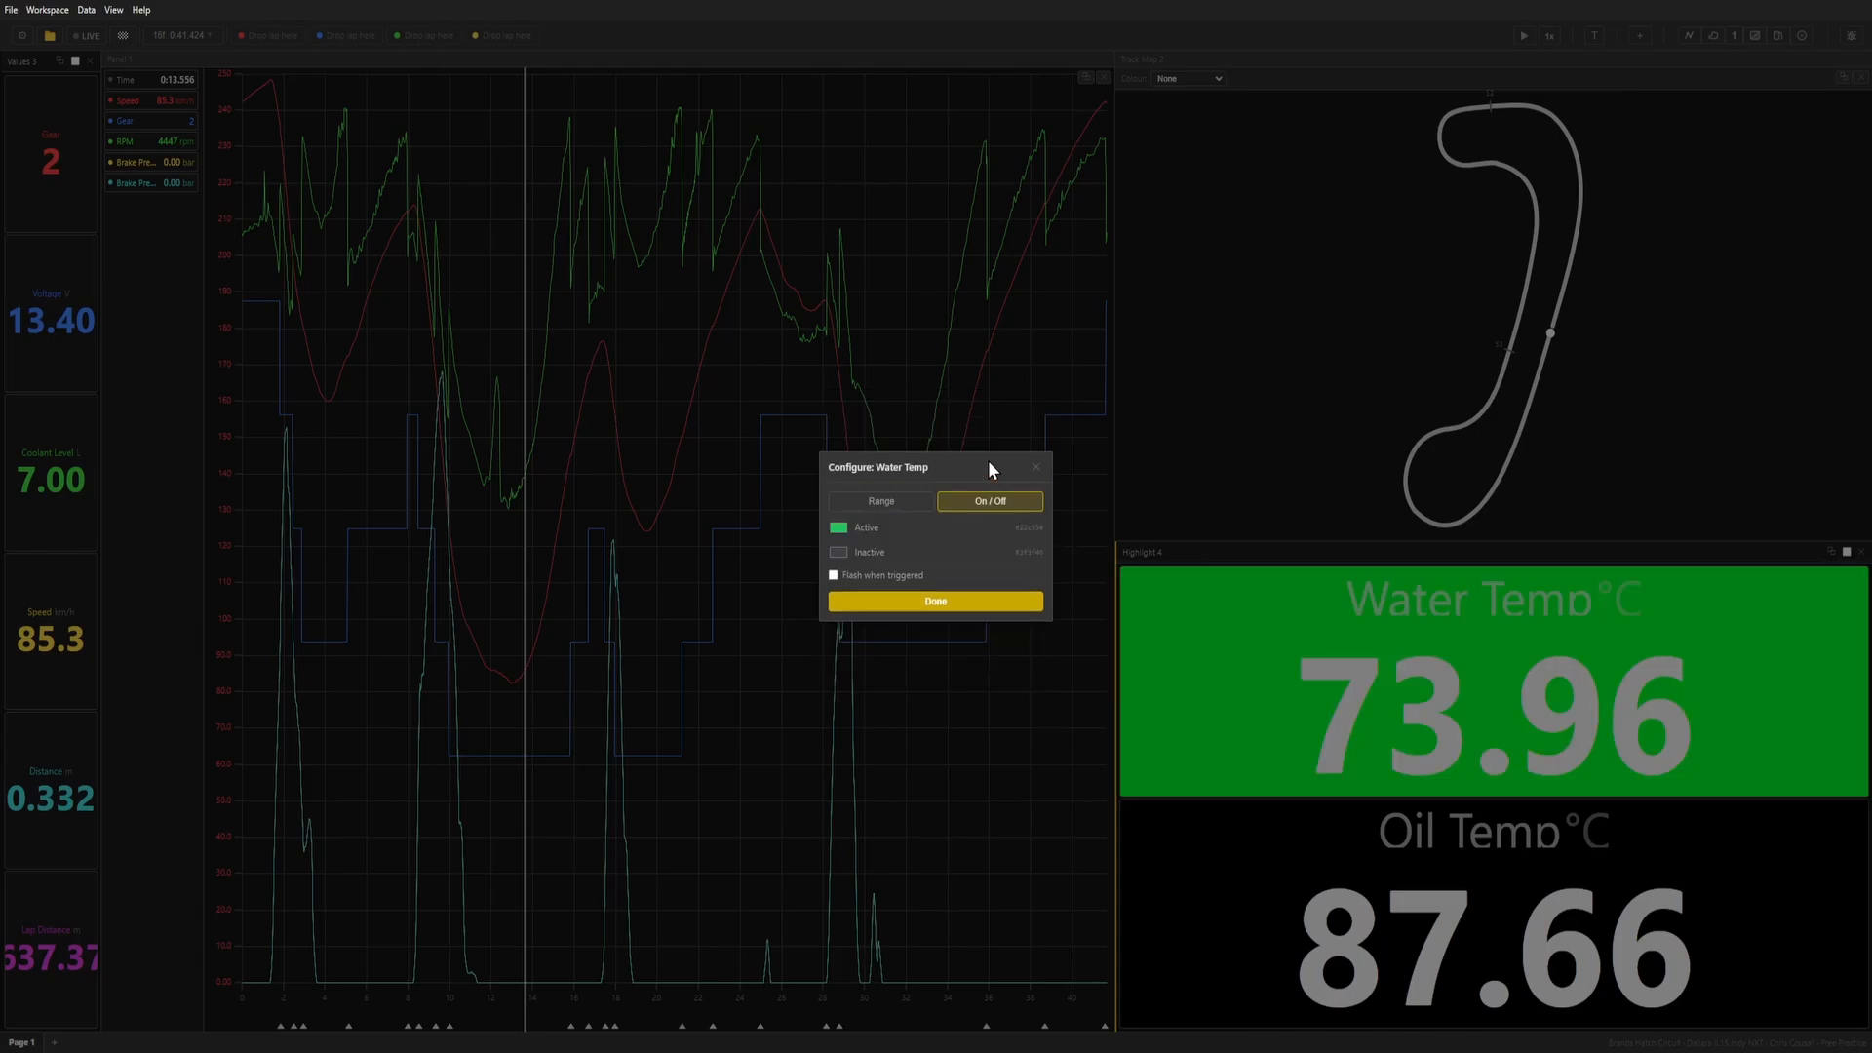
left_click(855, 506)
left_click(991, 466)
left_click(983, 604)
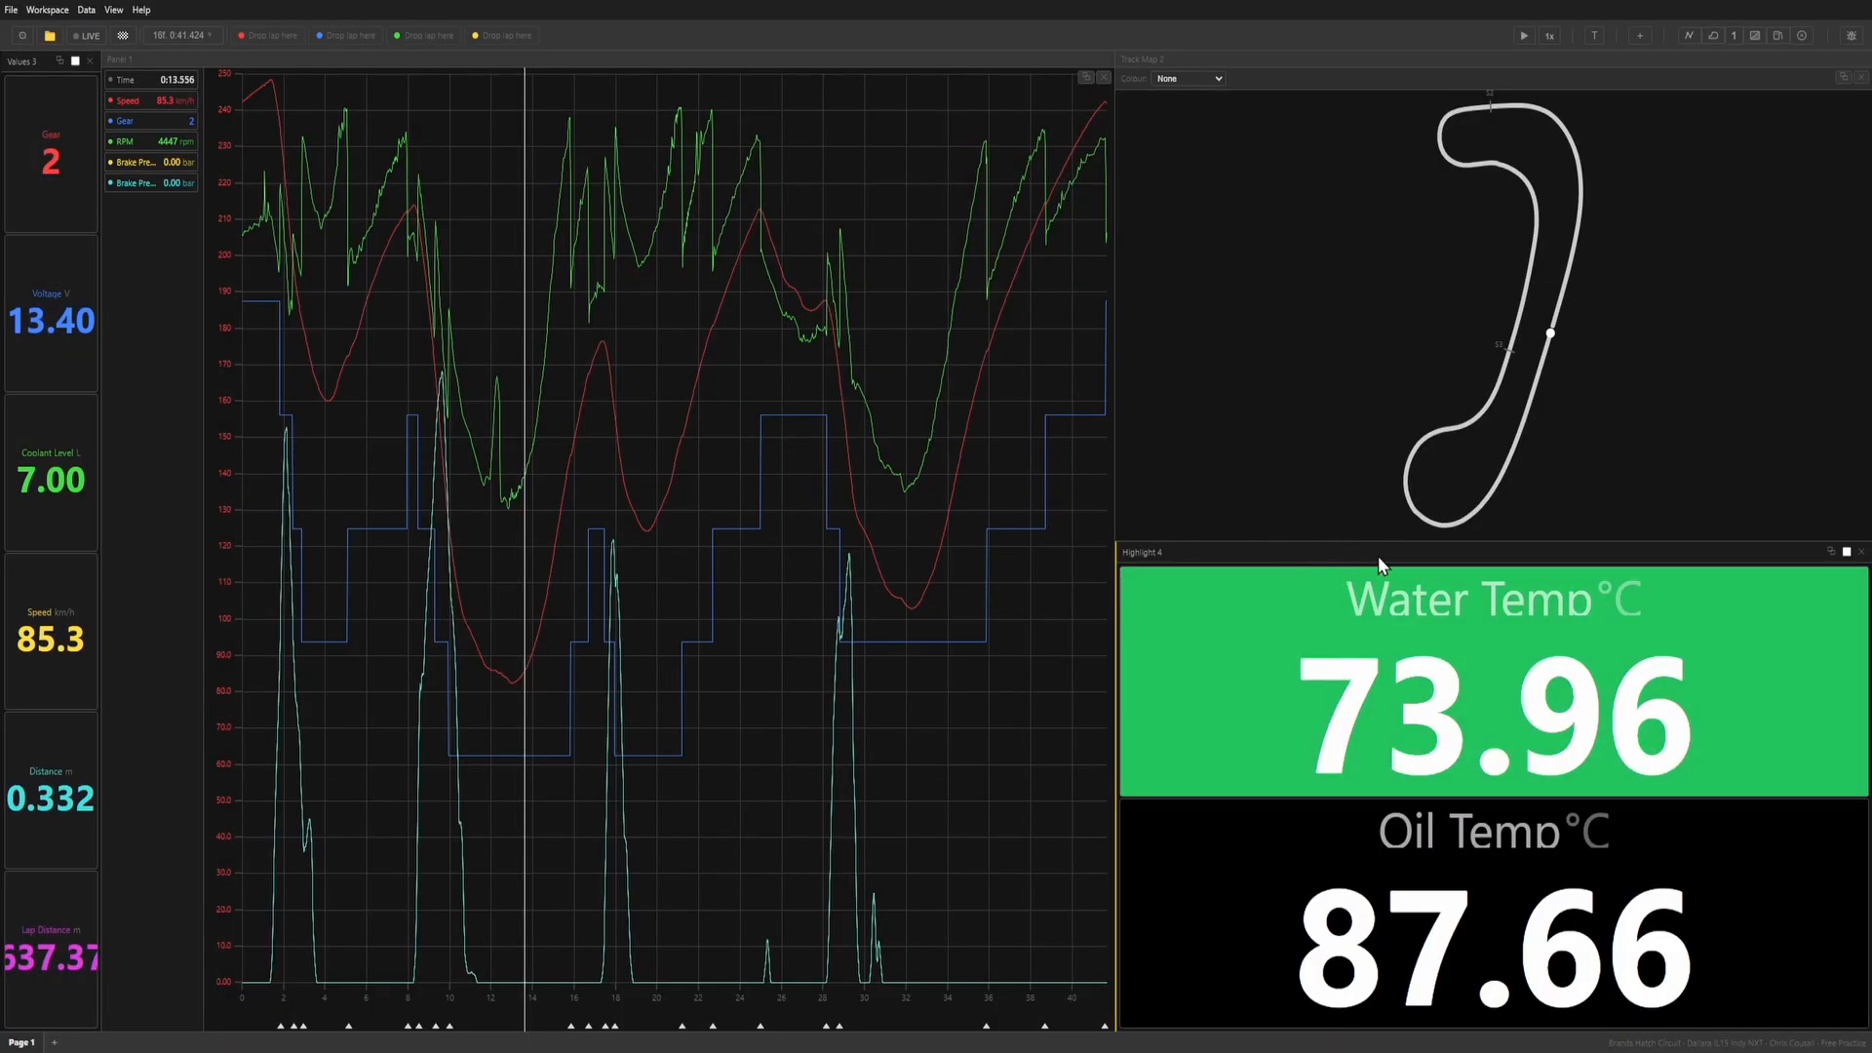
Try out a fuel panel docked above the graph with a tyres panel beside it, and remove both panels.
left_click(1776, 41)
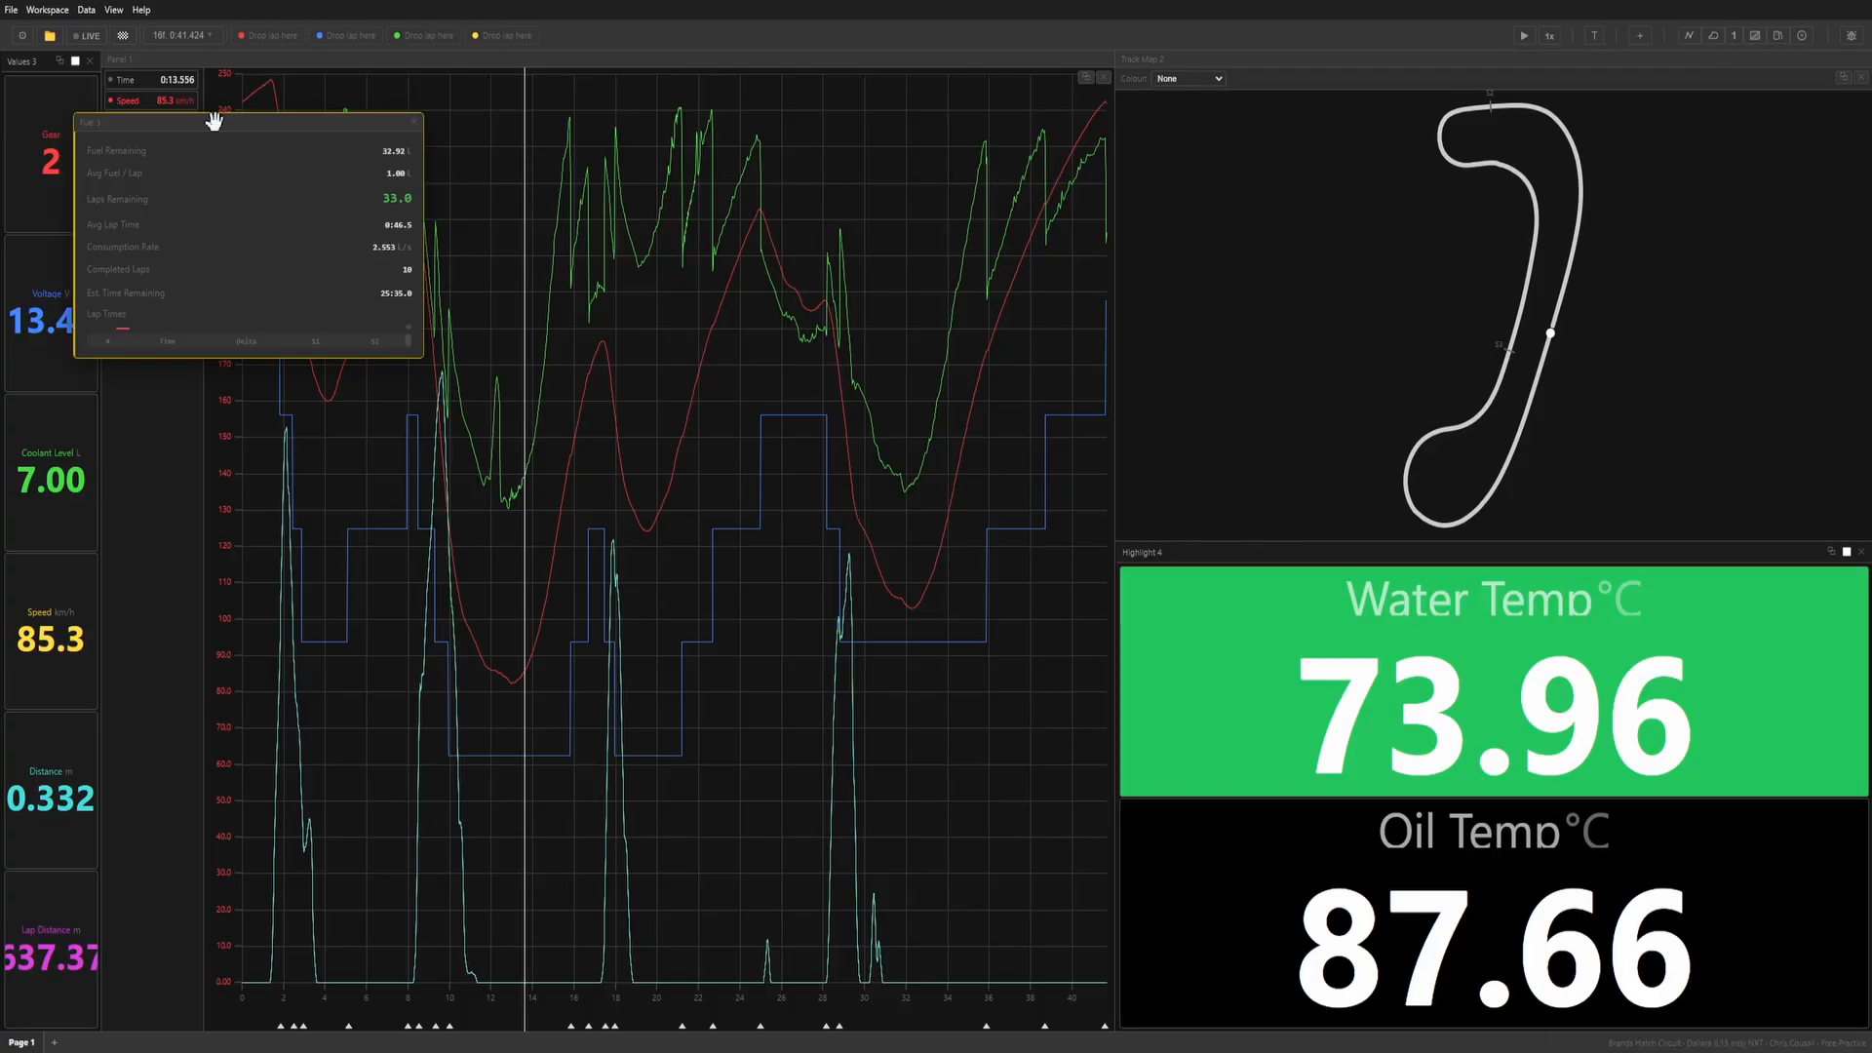
left_click_drag(215, 122, 643, 319)
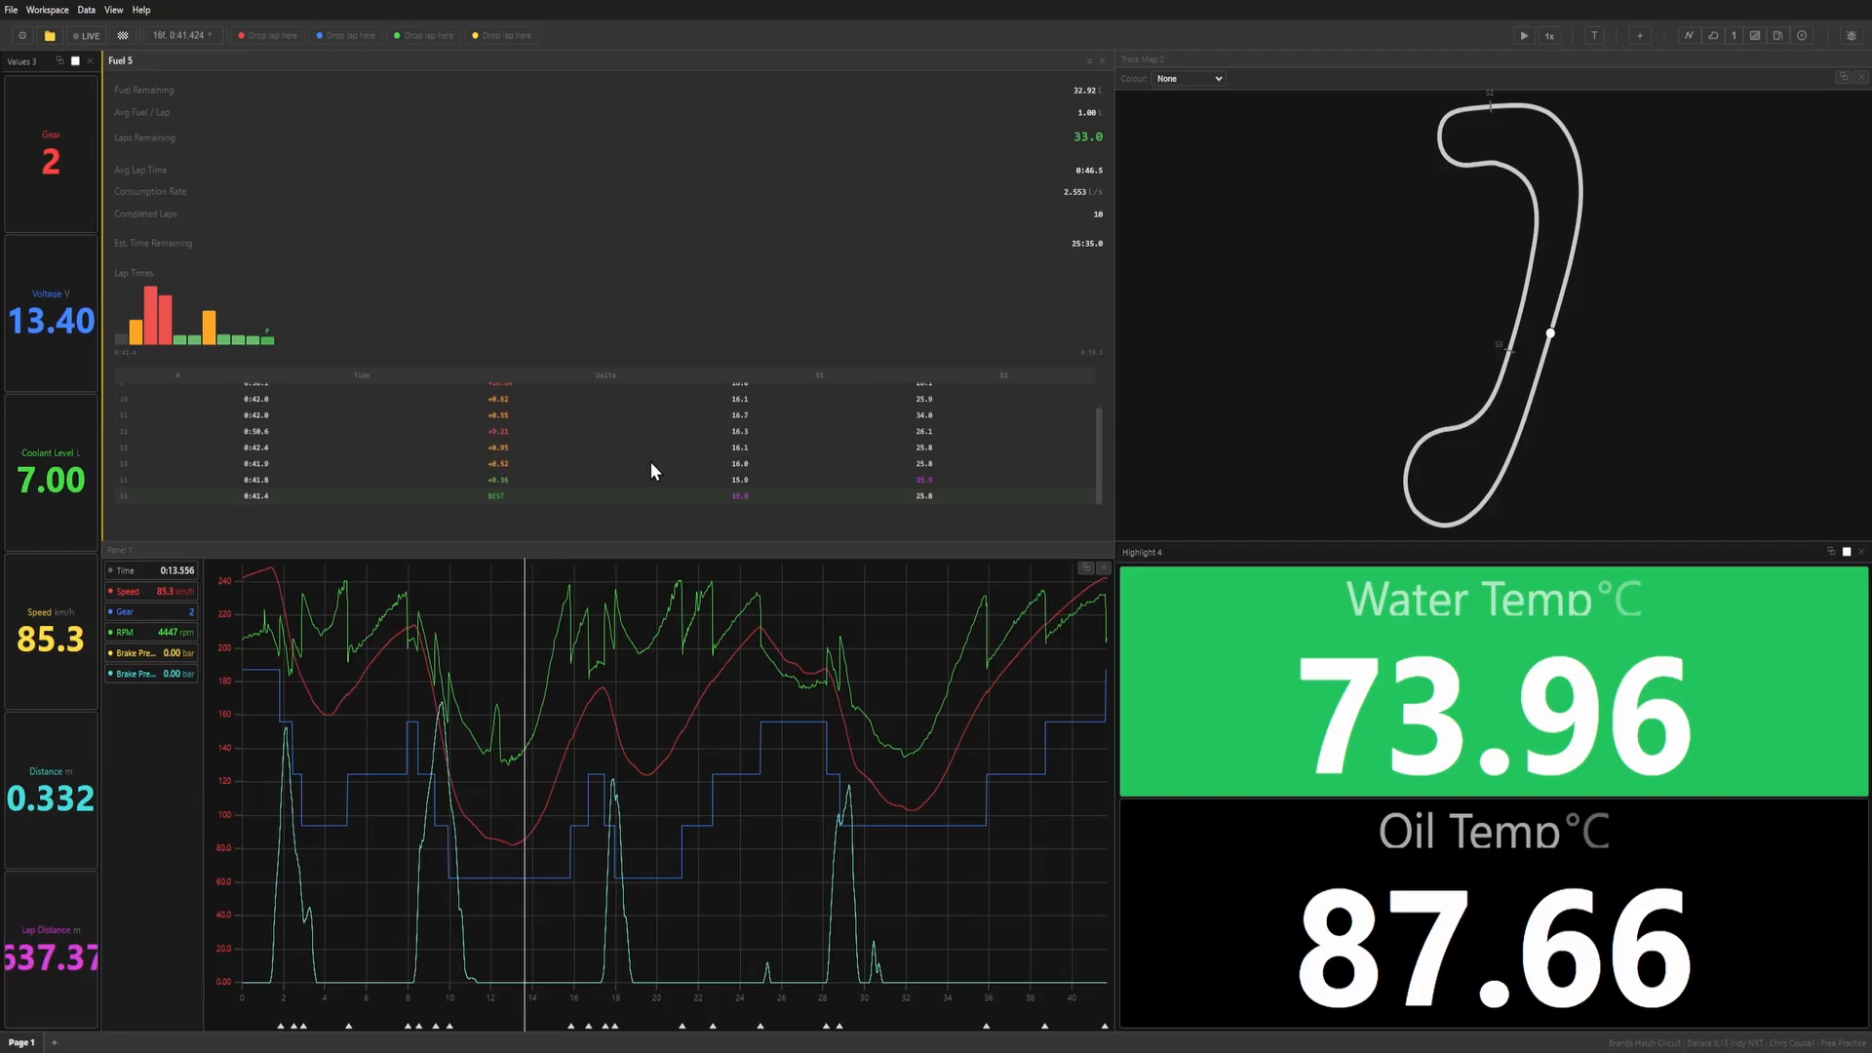
left_click(1802, 45)
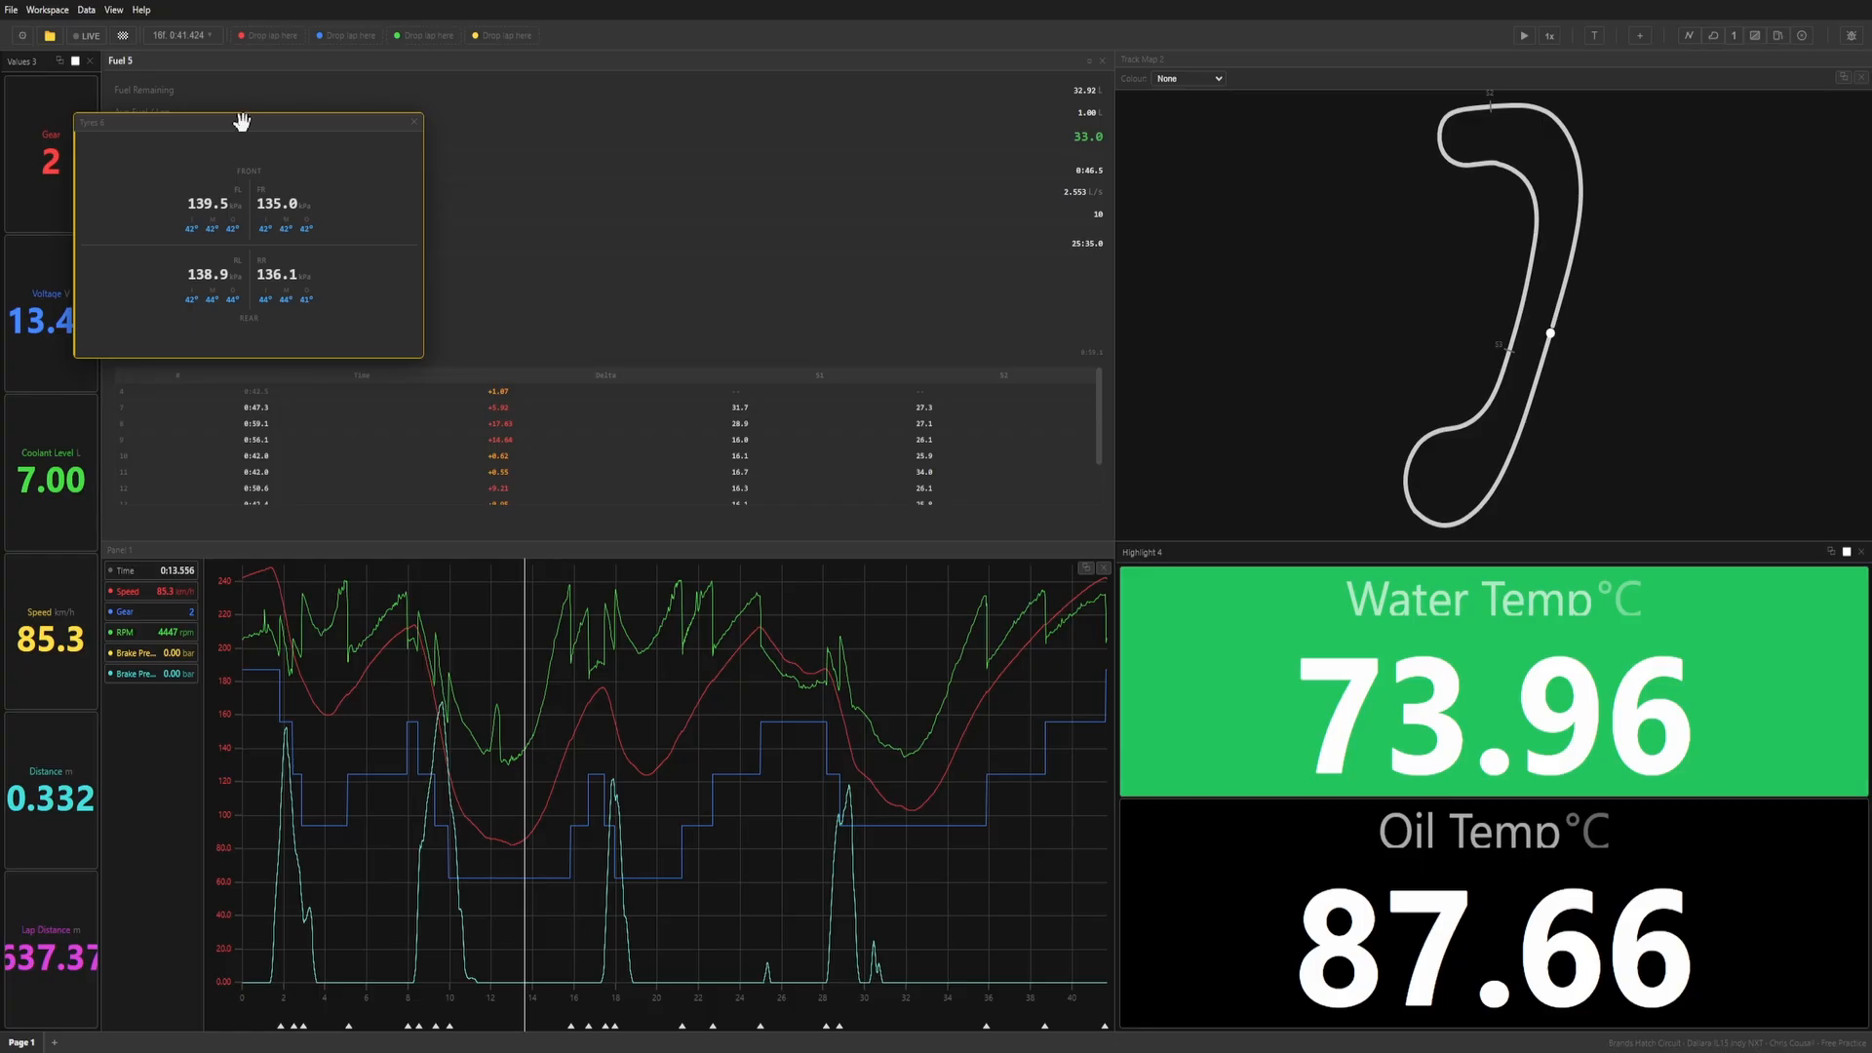
left_click_drag(243, 122, 850, 356)
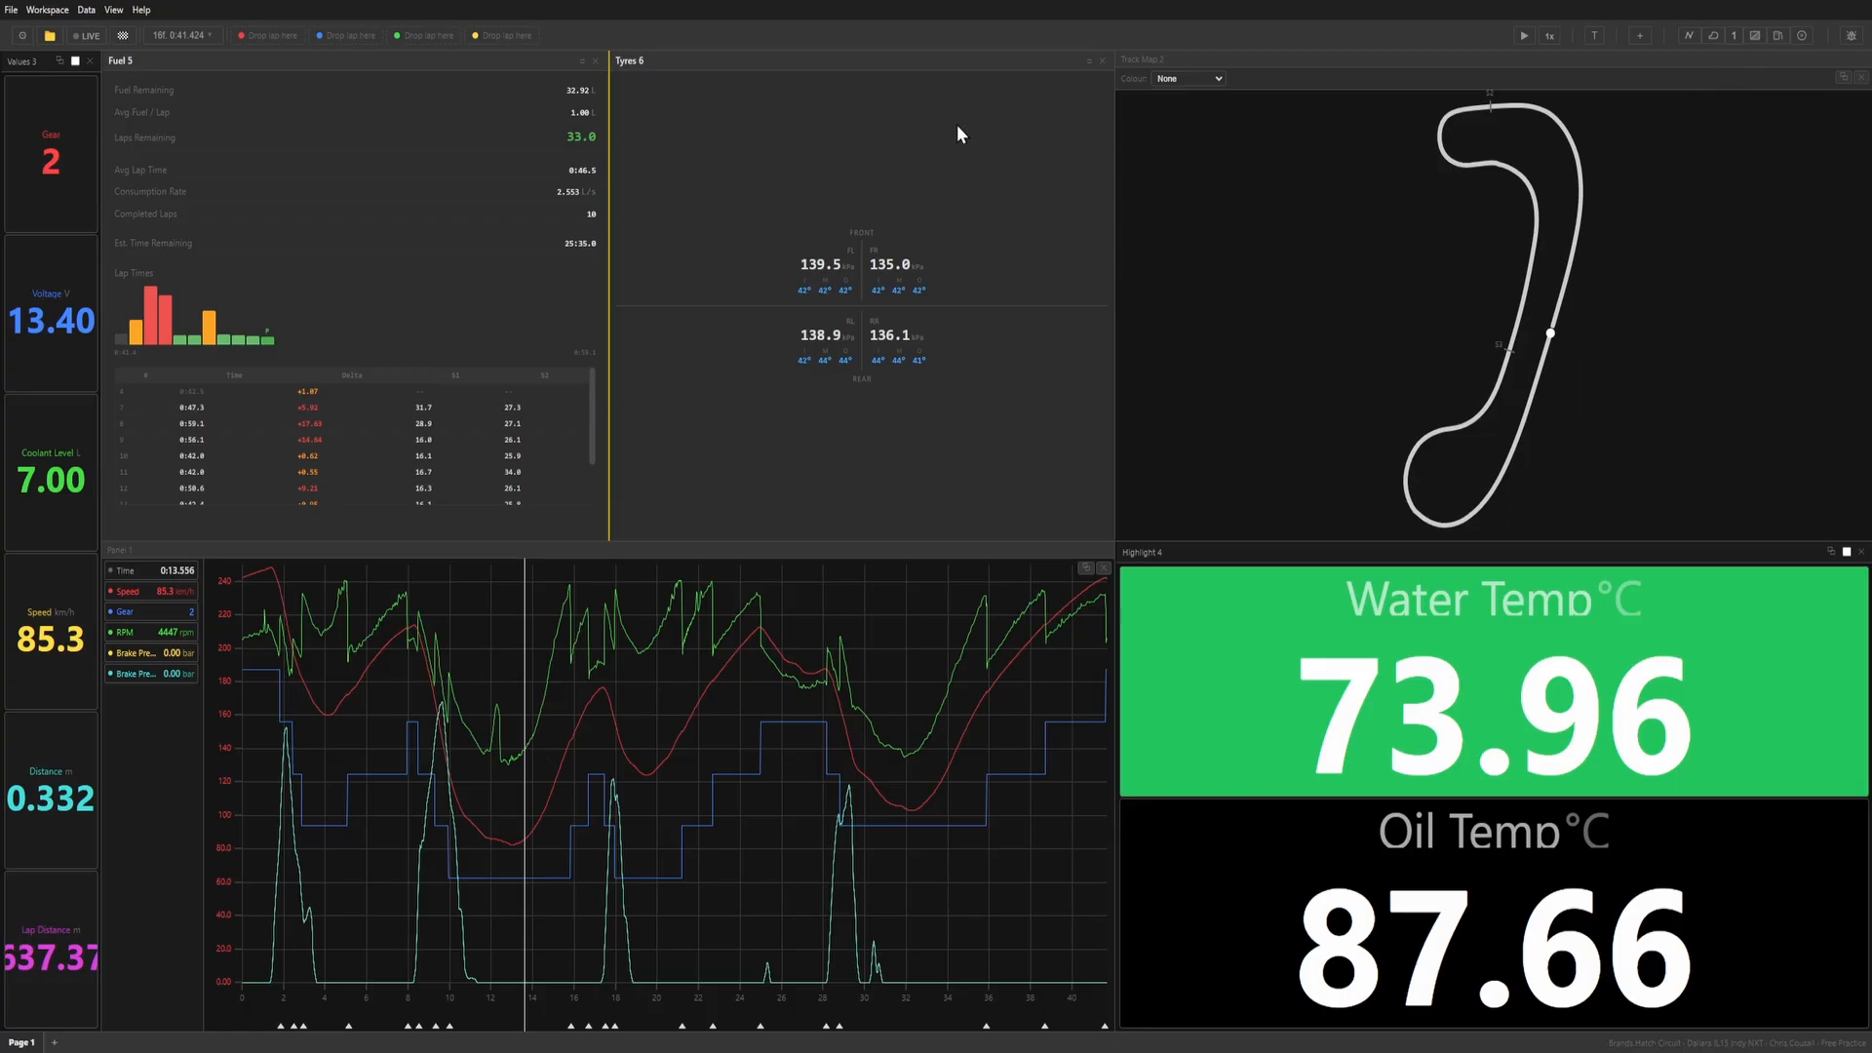
left_click(1104, 61)
left_click(1106, 63)
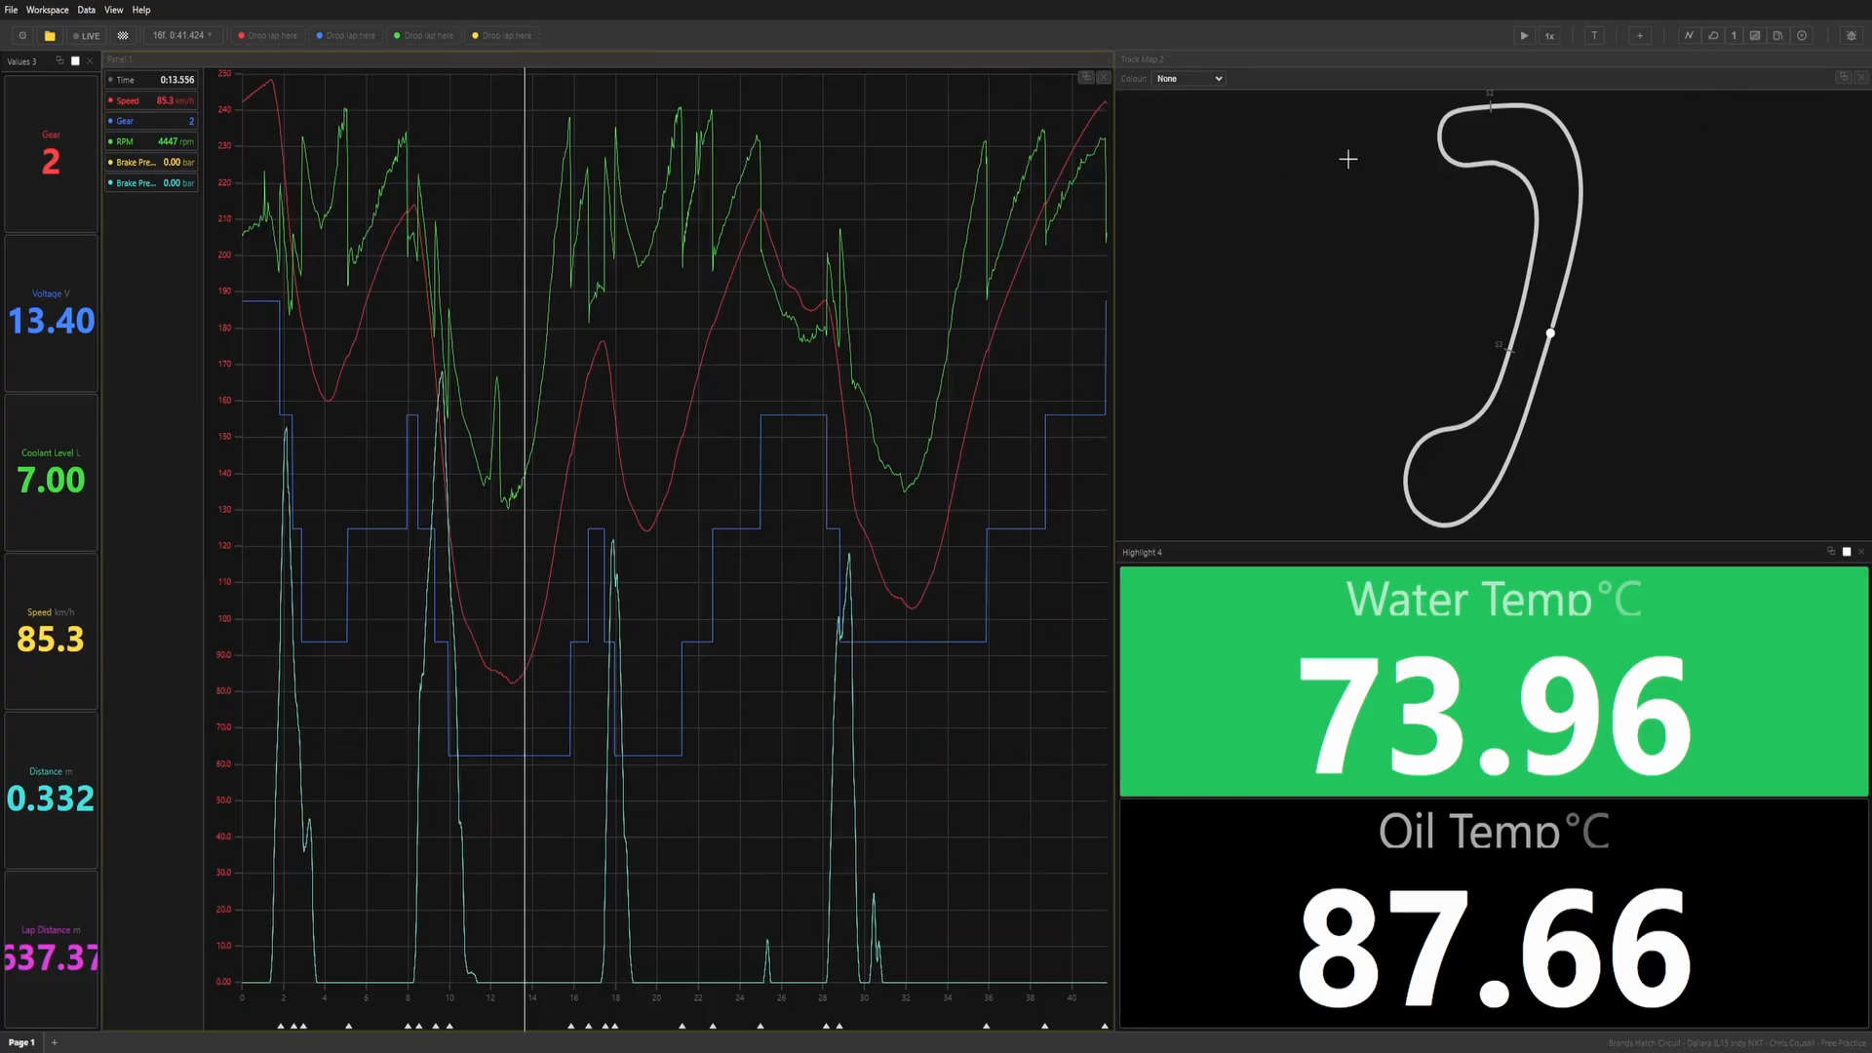
Add a second graph panel docked below the first and remove its default Speed, Throttle and Brake channels.
left_click(1689, 35)
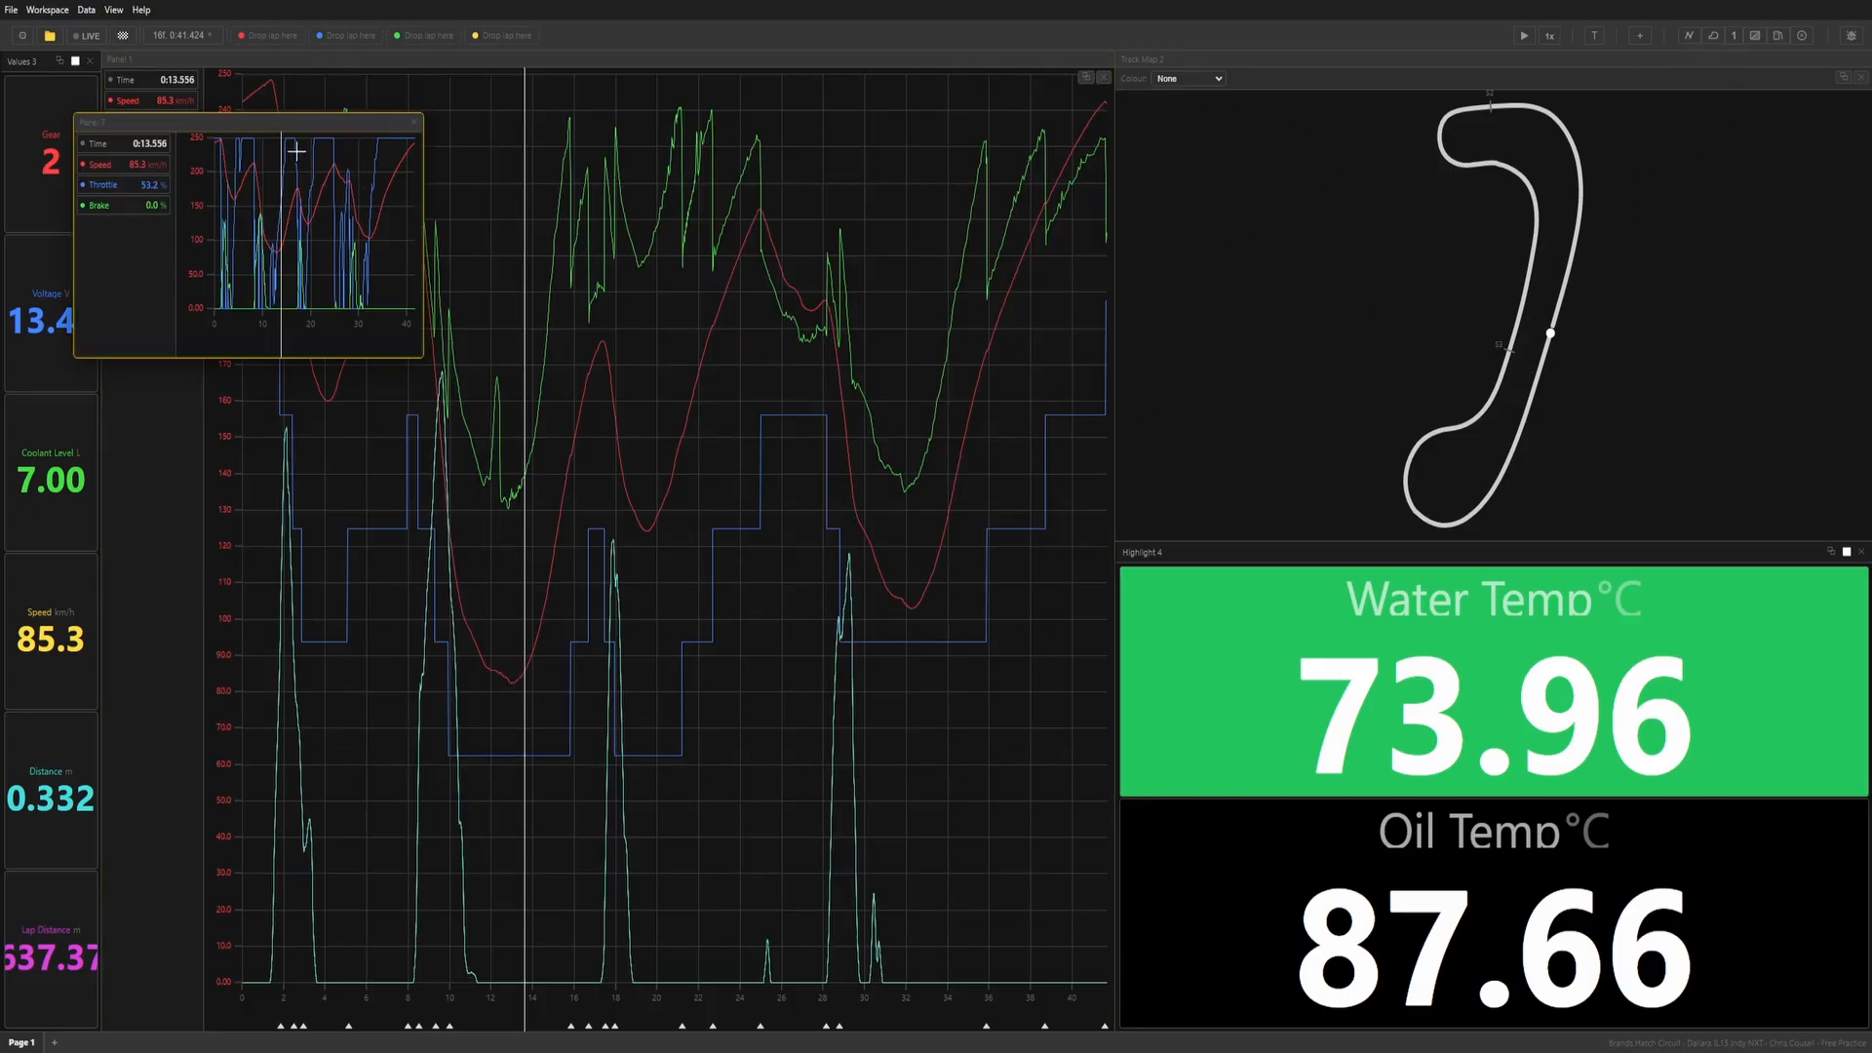
left_click_drag(293, 112, 561, 841)
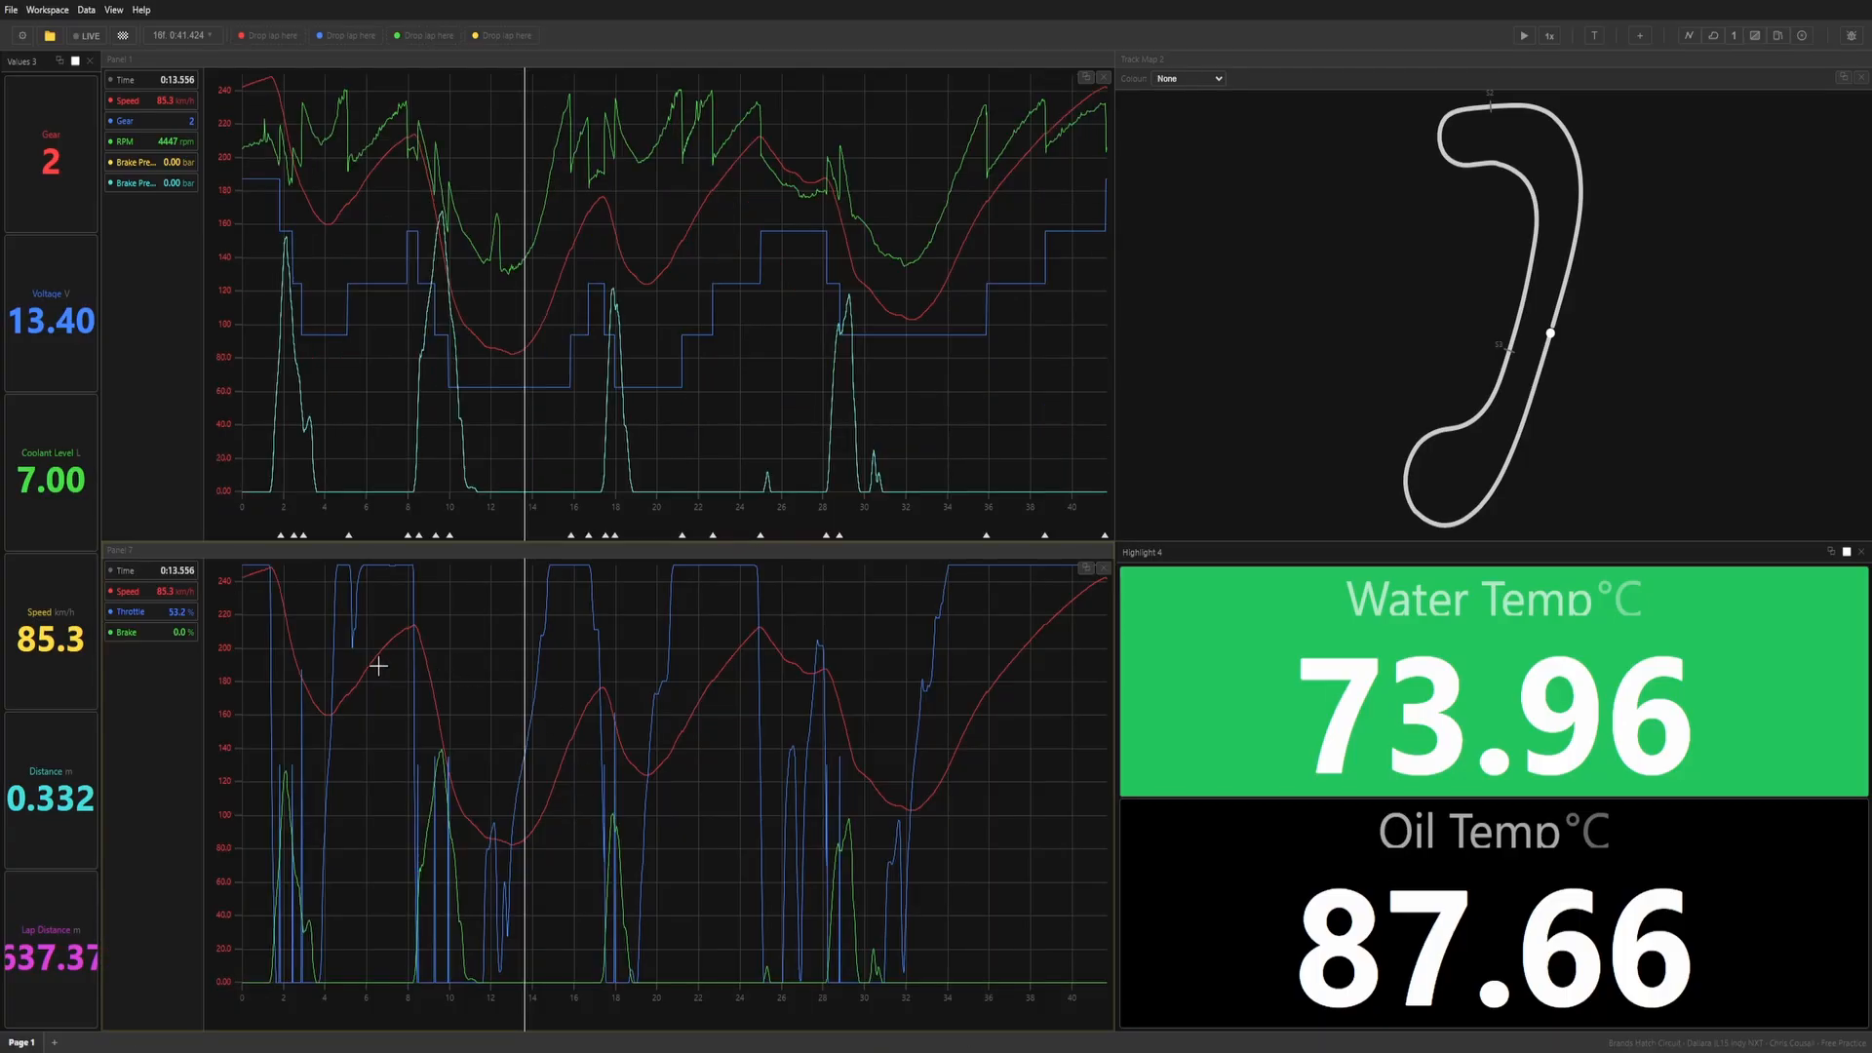
left_click(161, 688)
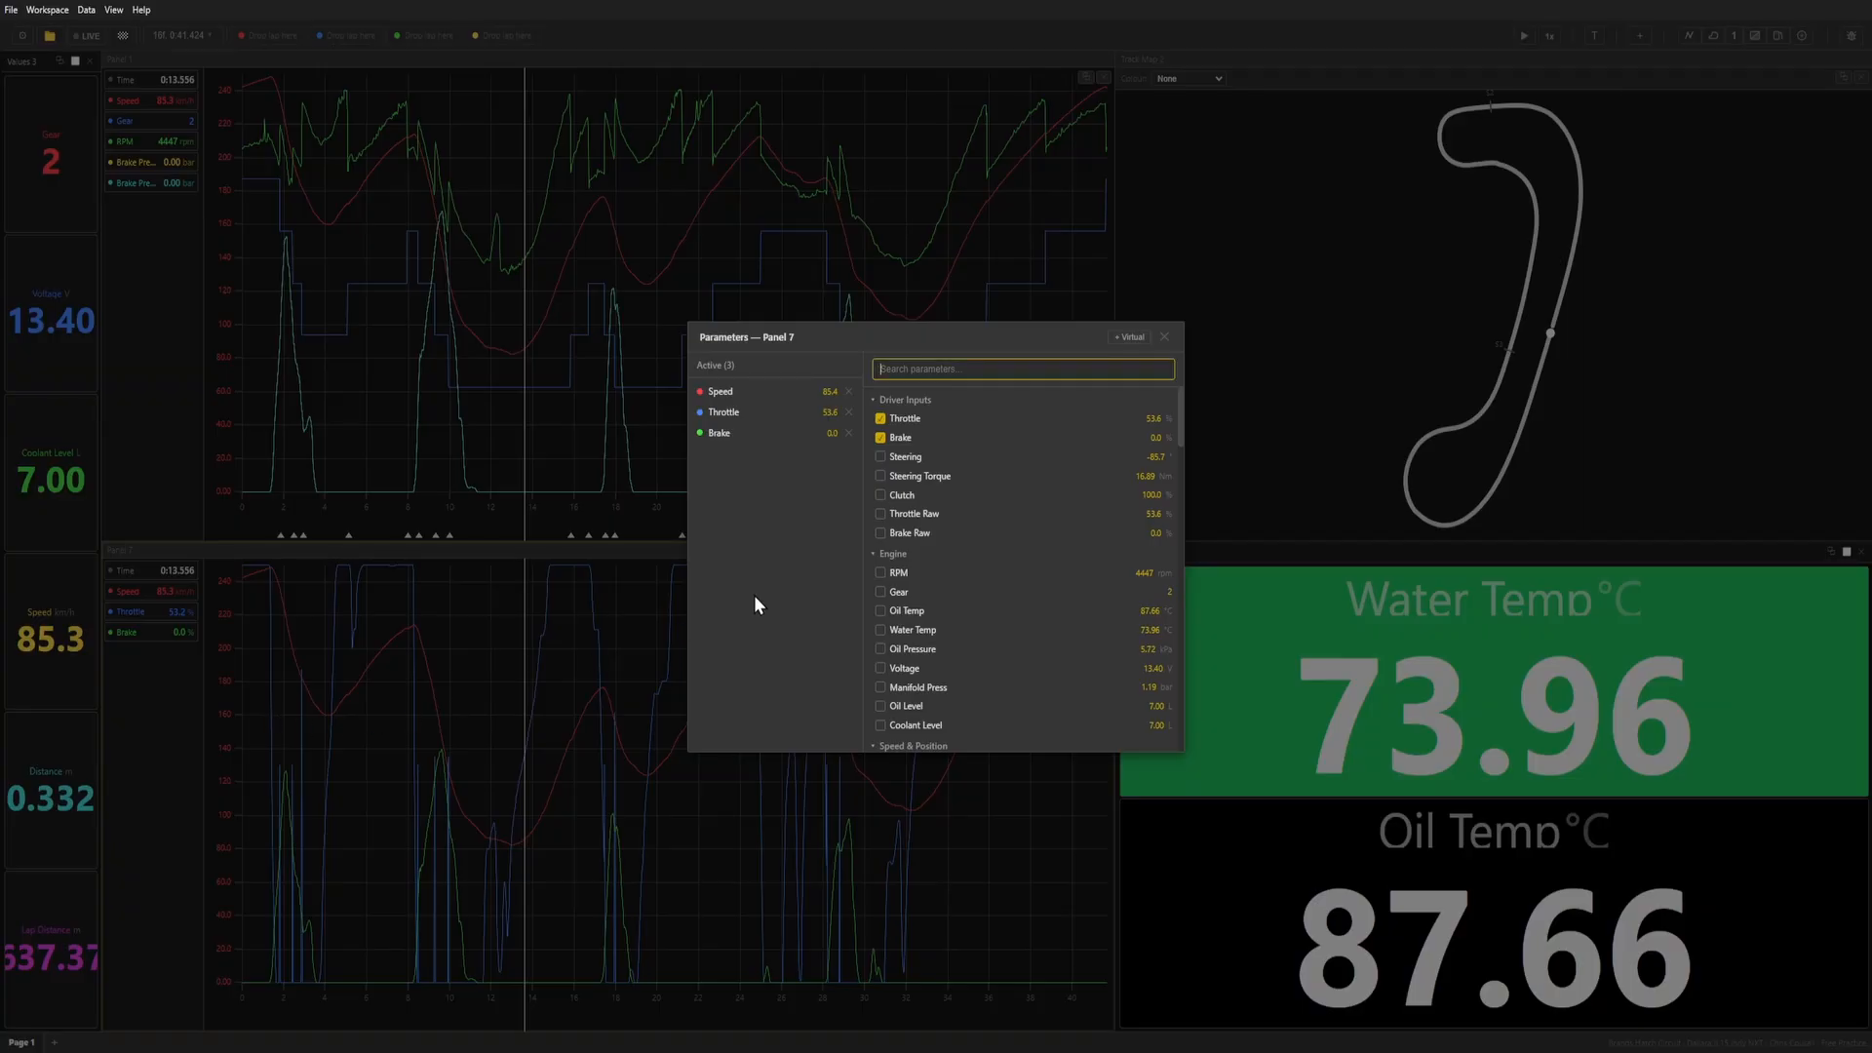
left_click(852, 392)
left_click(852, 392)
left_click(852, 392)
Add the Damper Vel FL and Damper Vel FR channels to the new lower graph.
scroll(1005, 666, "down", 10)
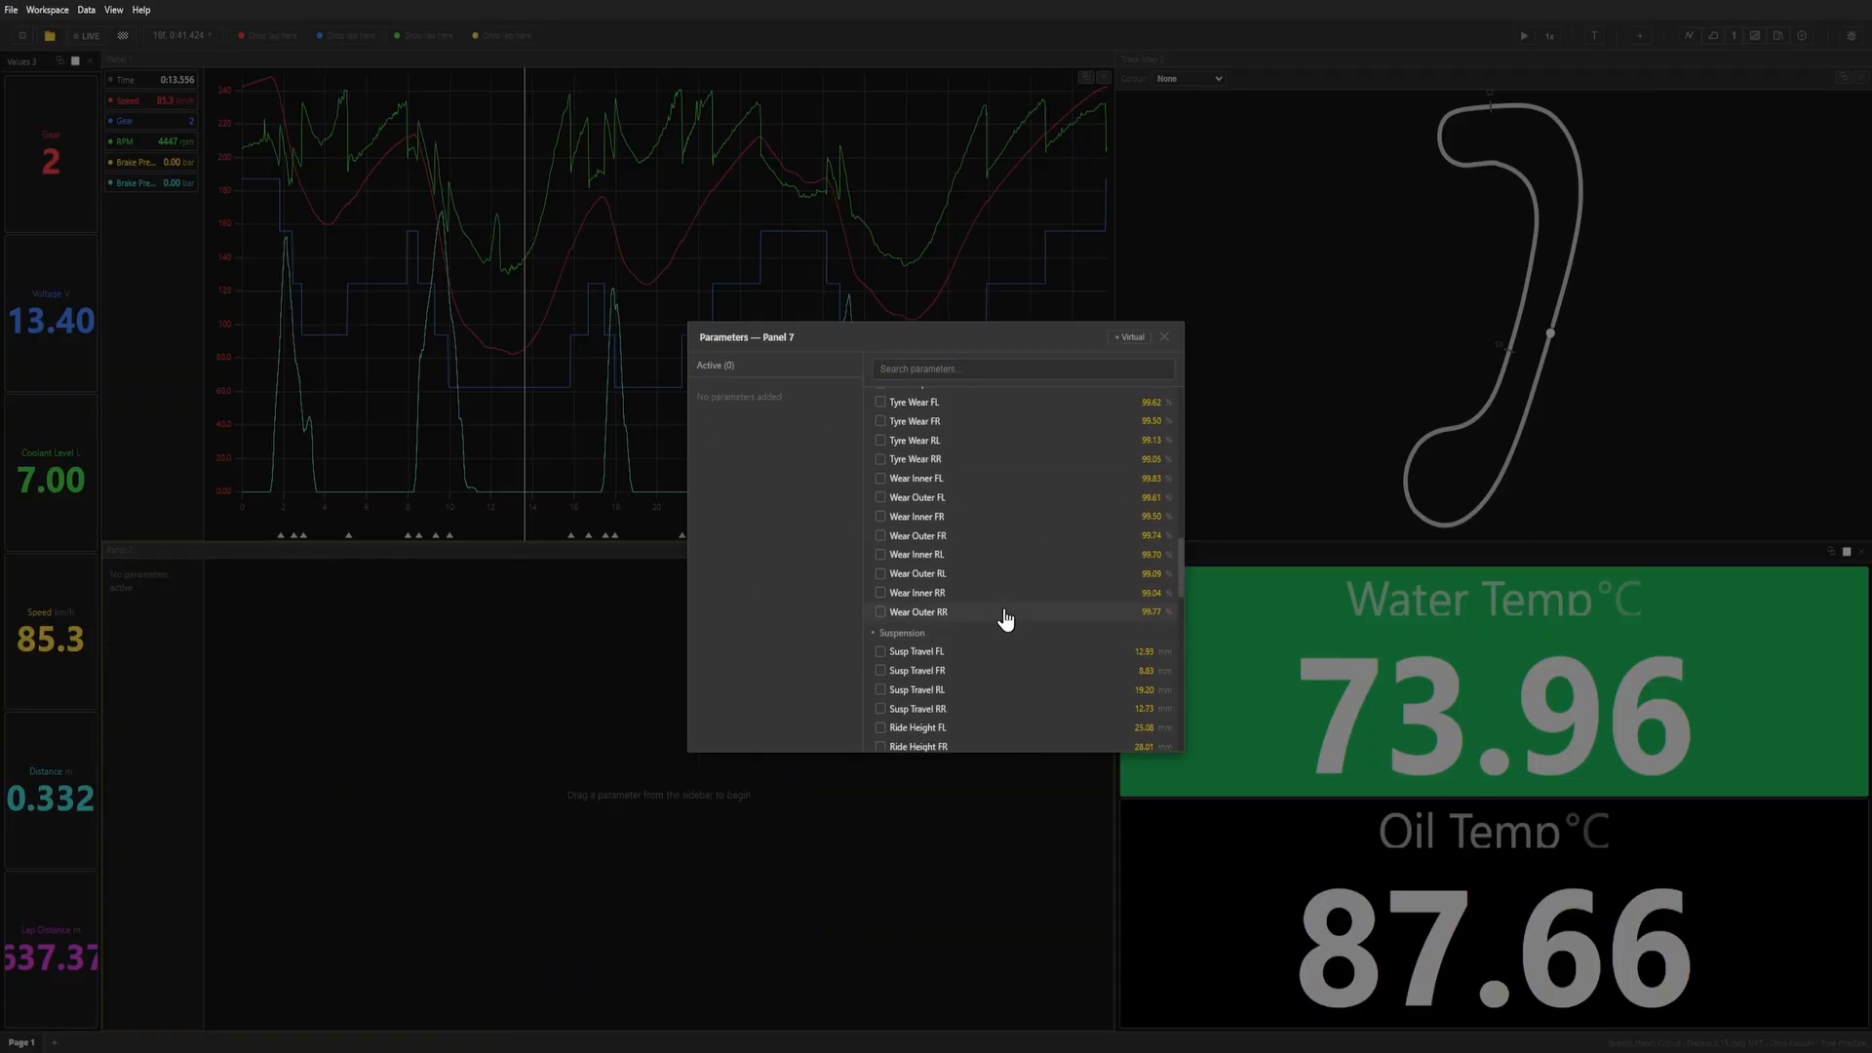
scroll(951, 488, "down", 5)
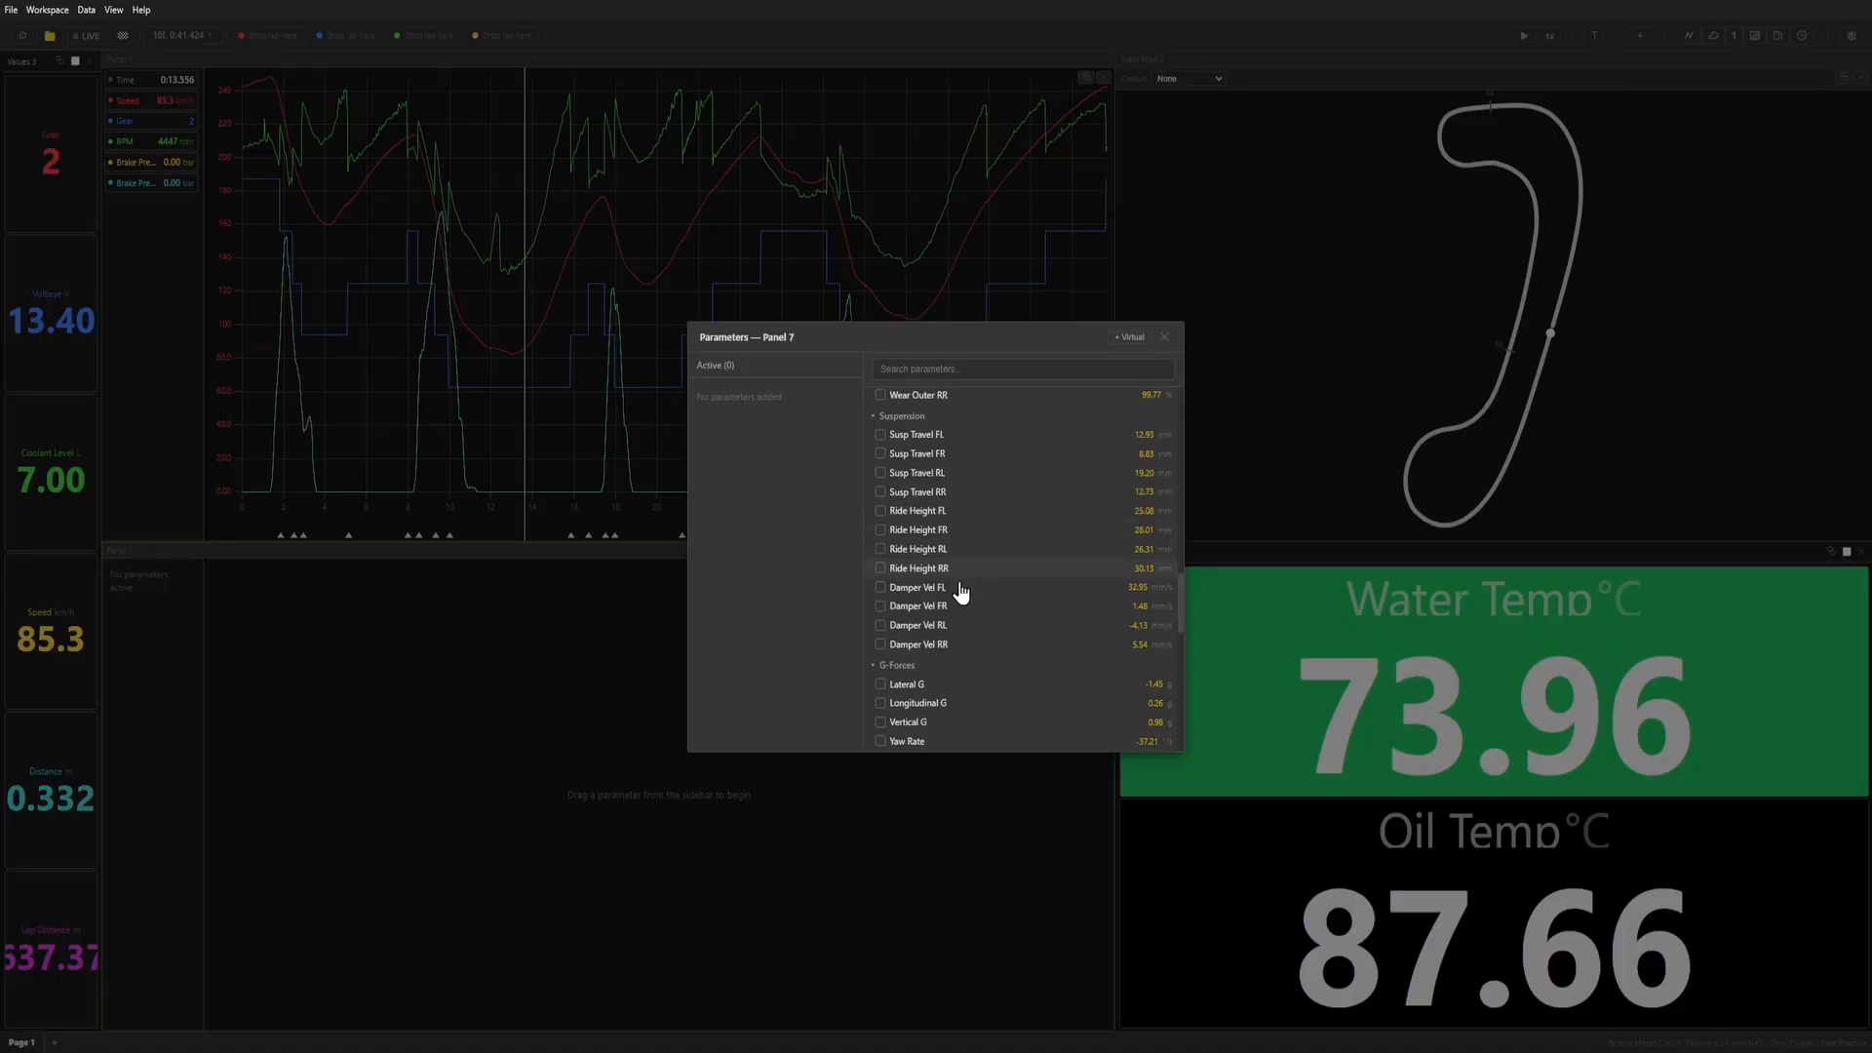
left_click(938, 494)
left_click(939, 513)
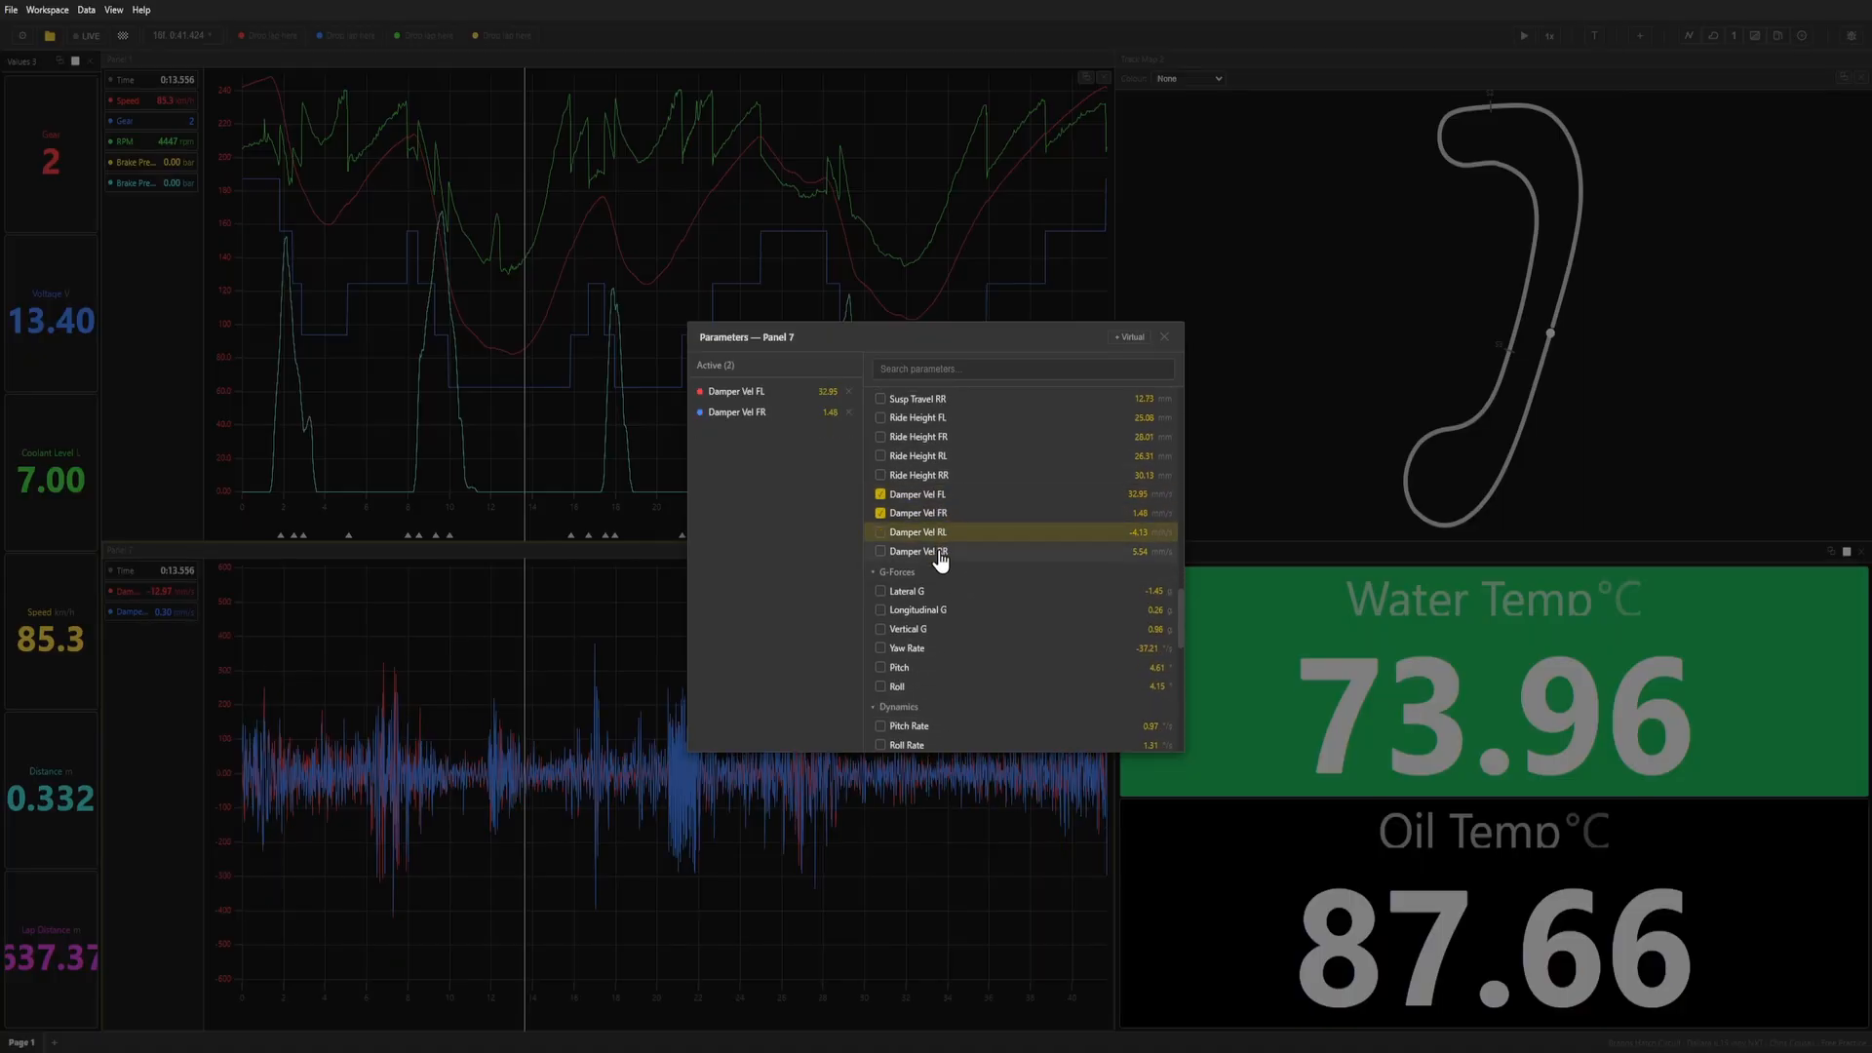
Add Tyre Press RR, RL, FR and FL to the lower graph and show the Tyre Press RL scale on its axis.
scroll(939, 605, "down", 1)
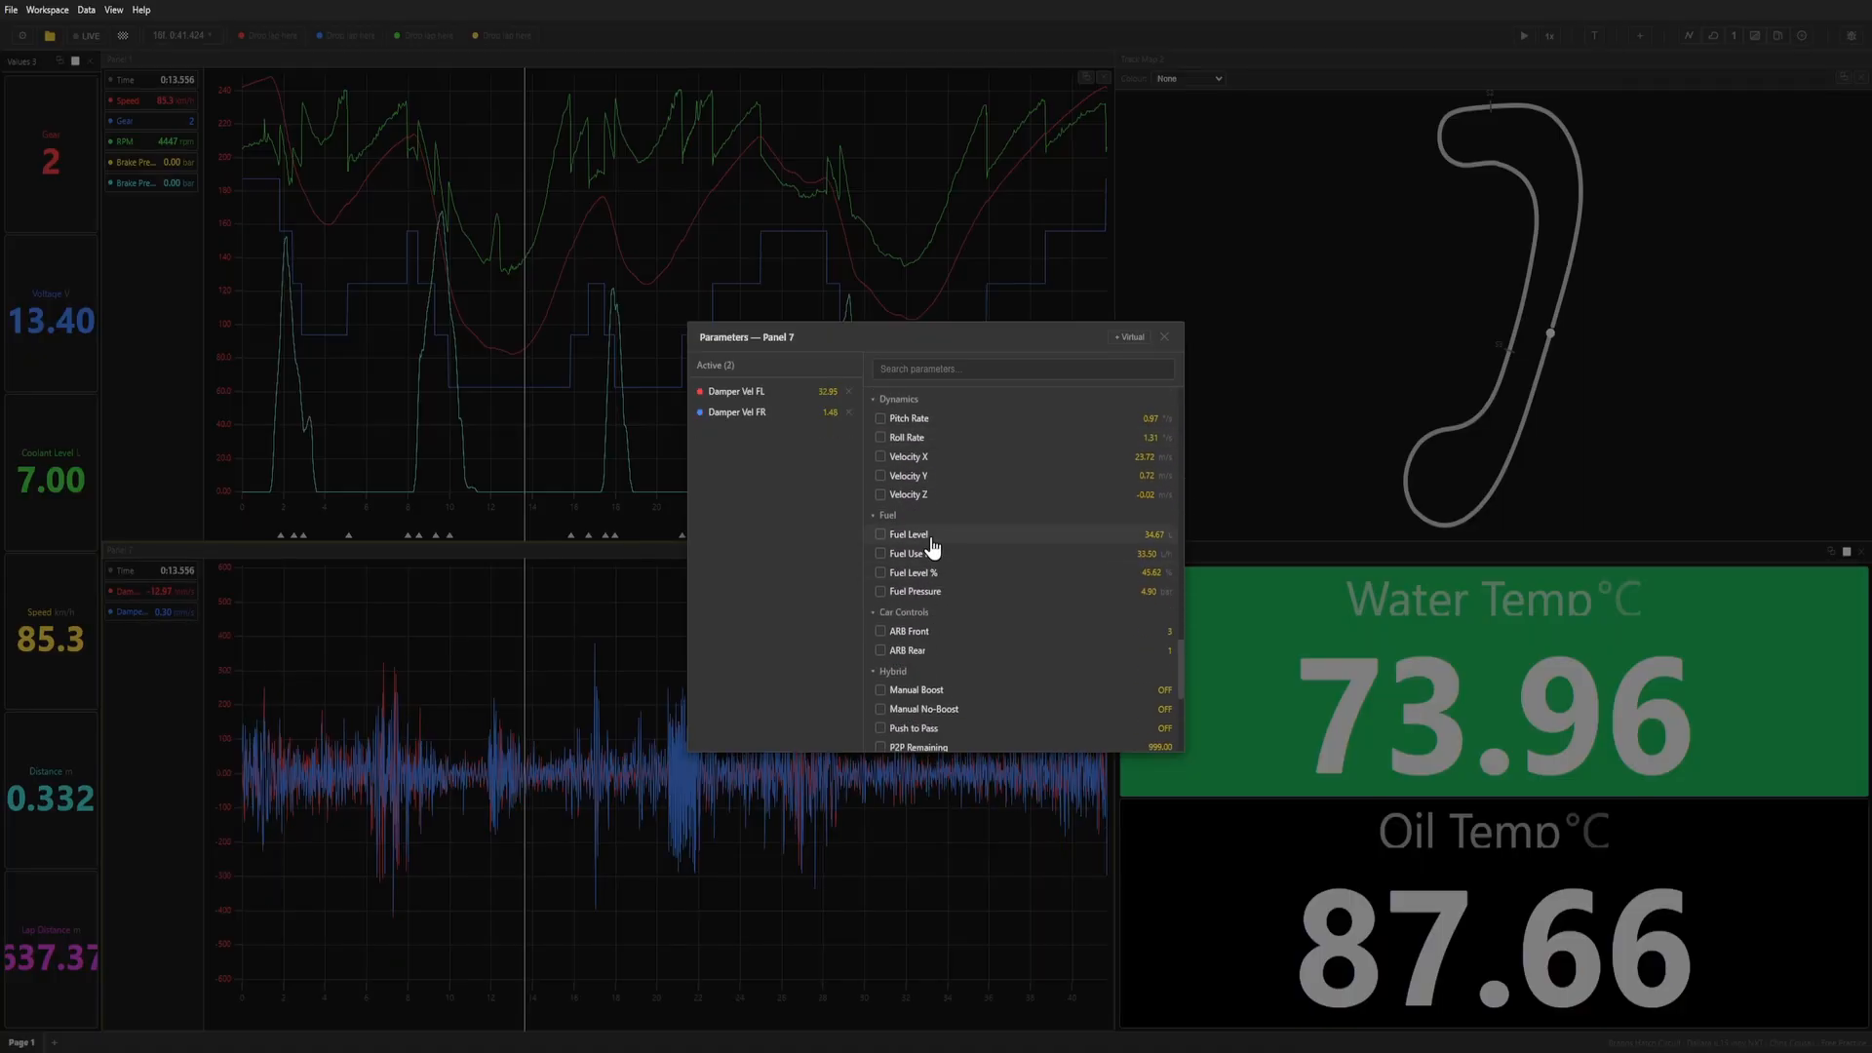
scroll(934, 546, "down", 5)
scroll(944, 595, "down", 3)
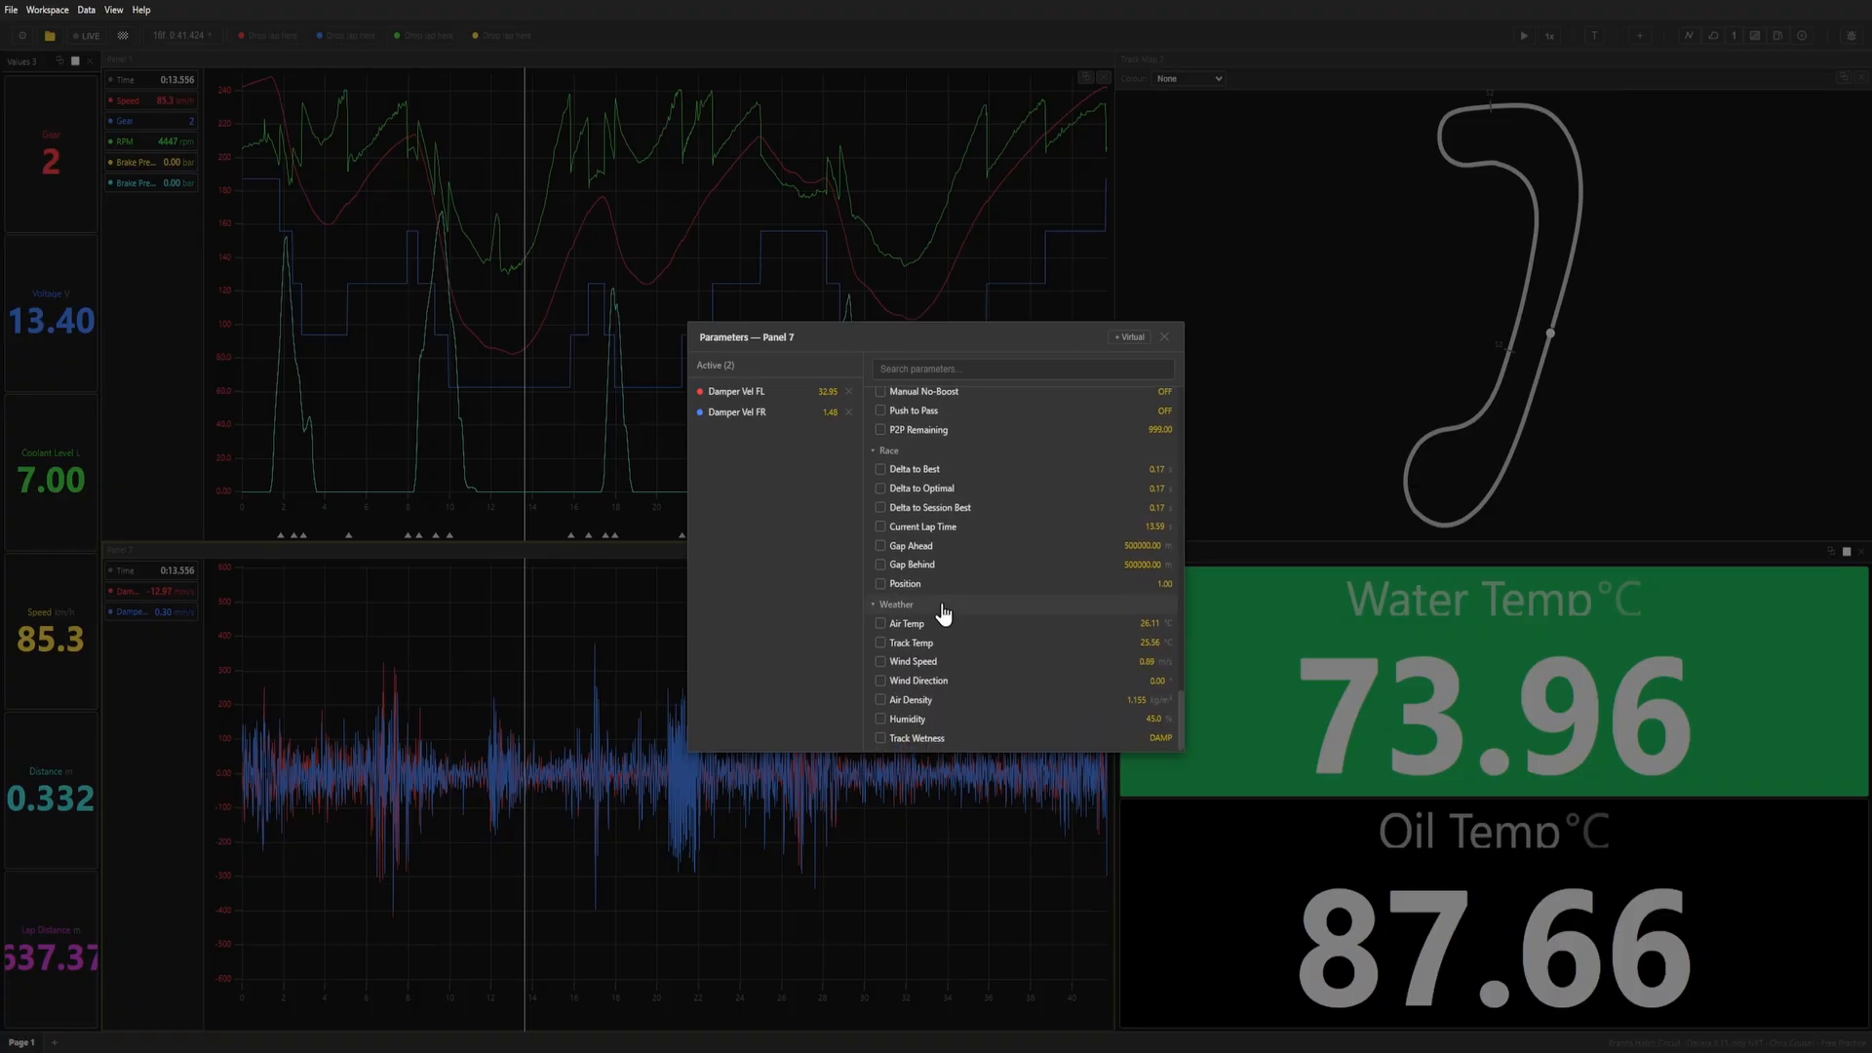
scroll(944, 634, "up", 10)
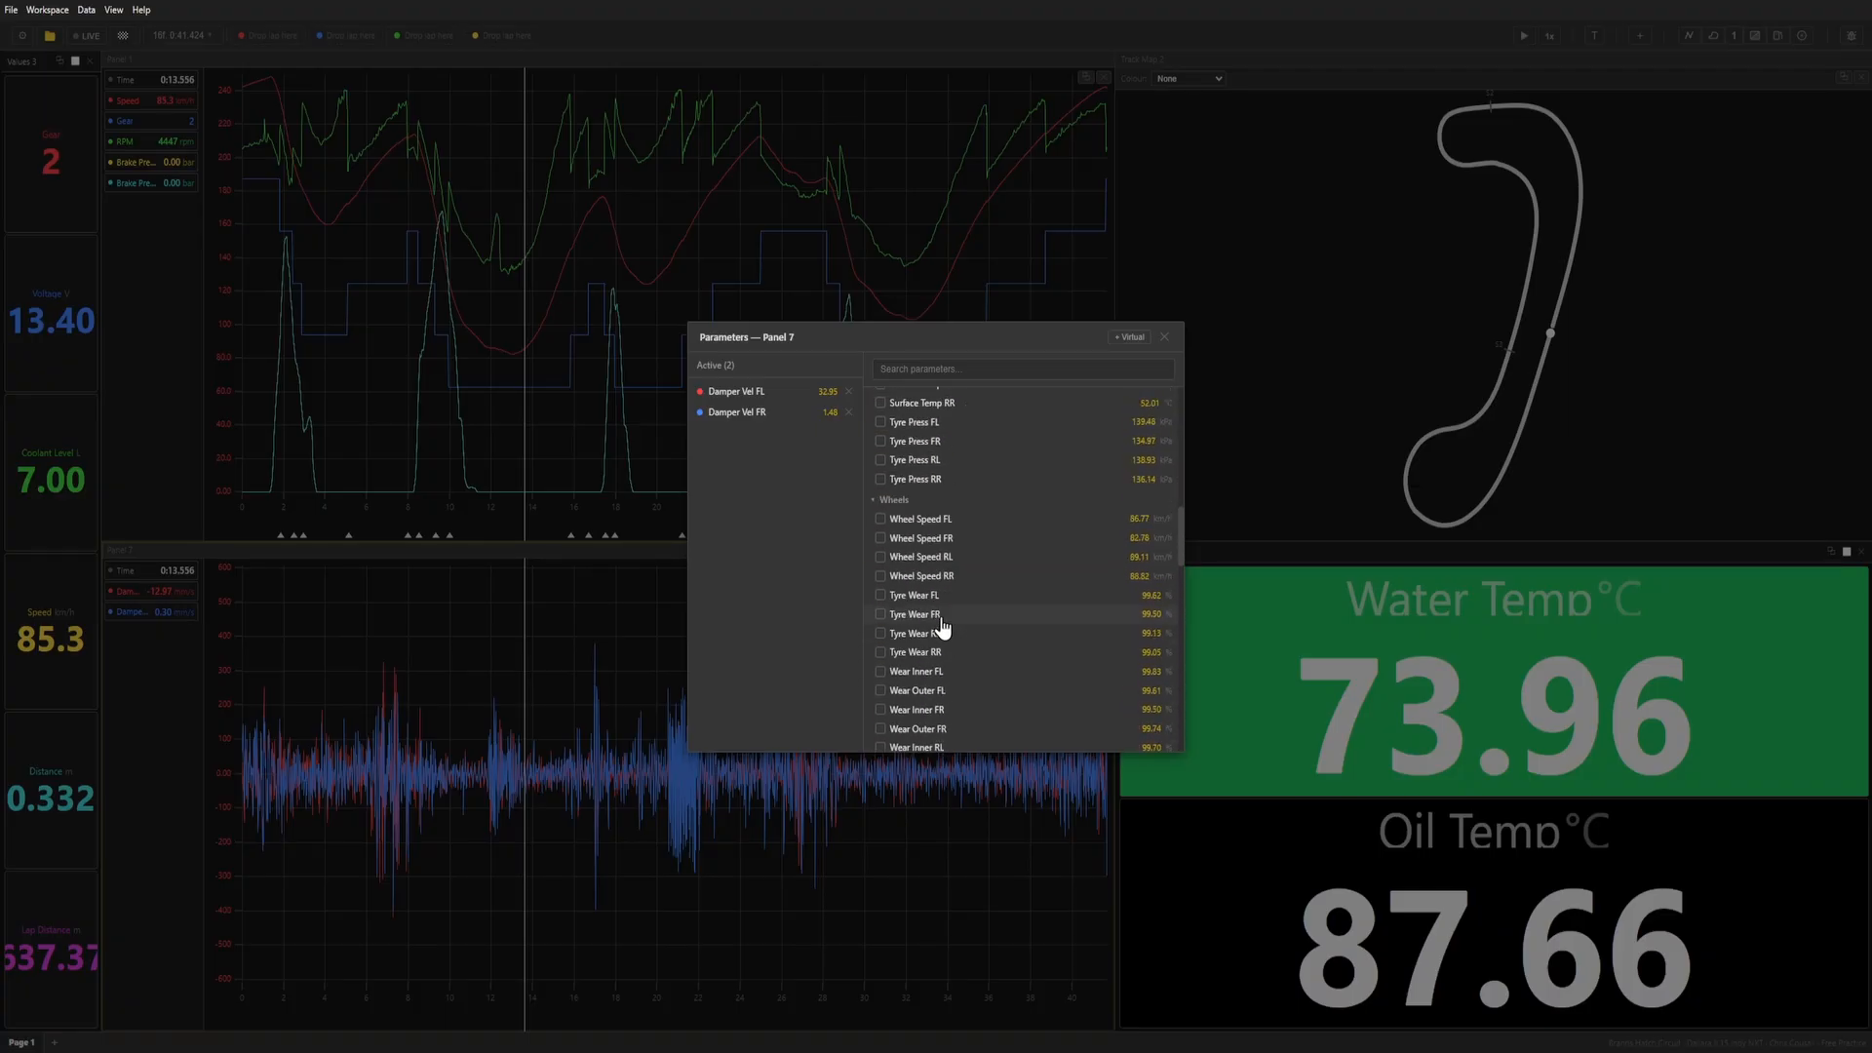
left_click(945, 479)
left_click(951, 460)
left_click(950, 441)
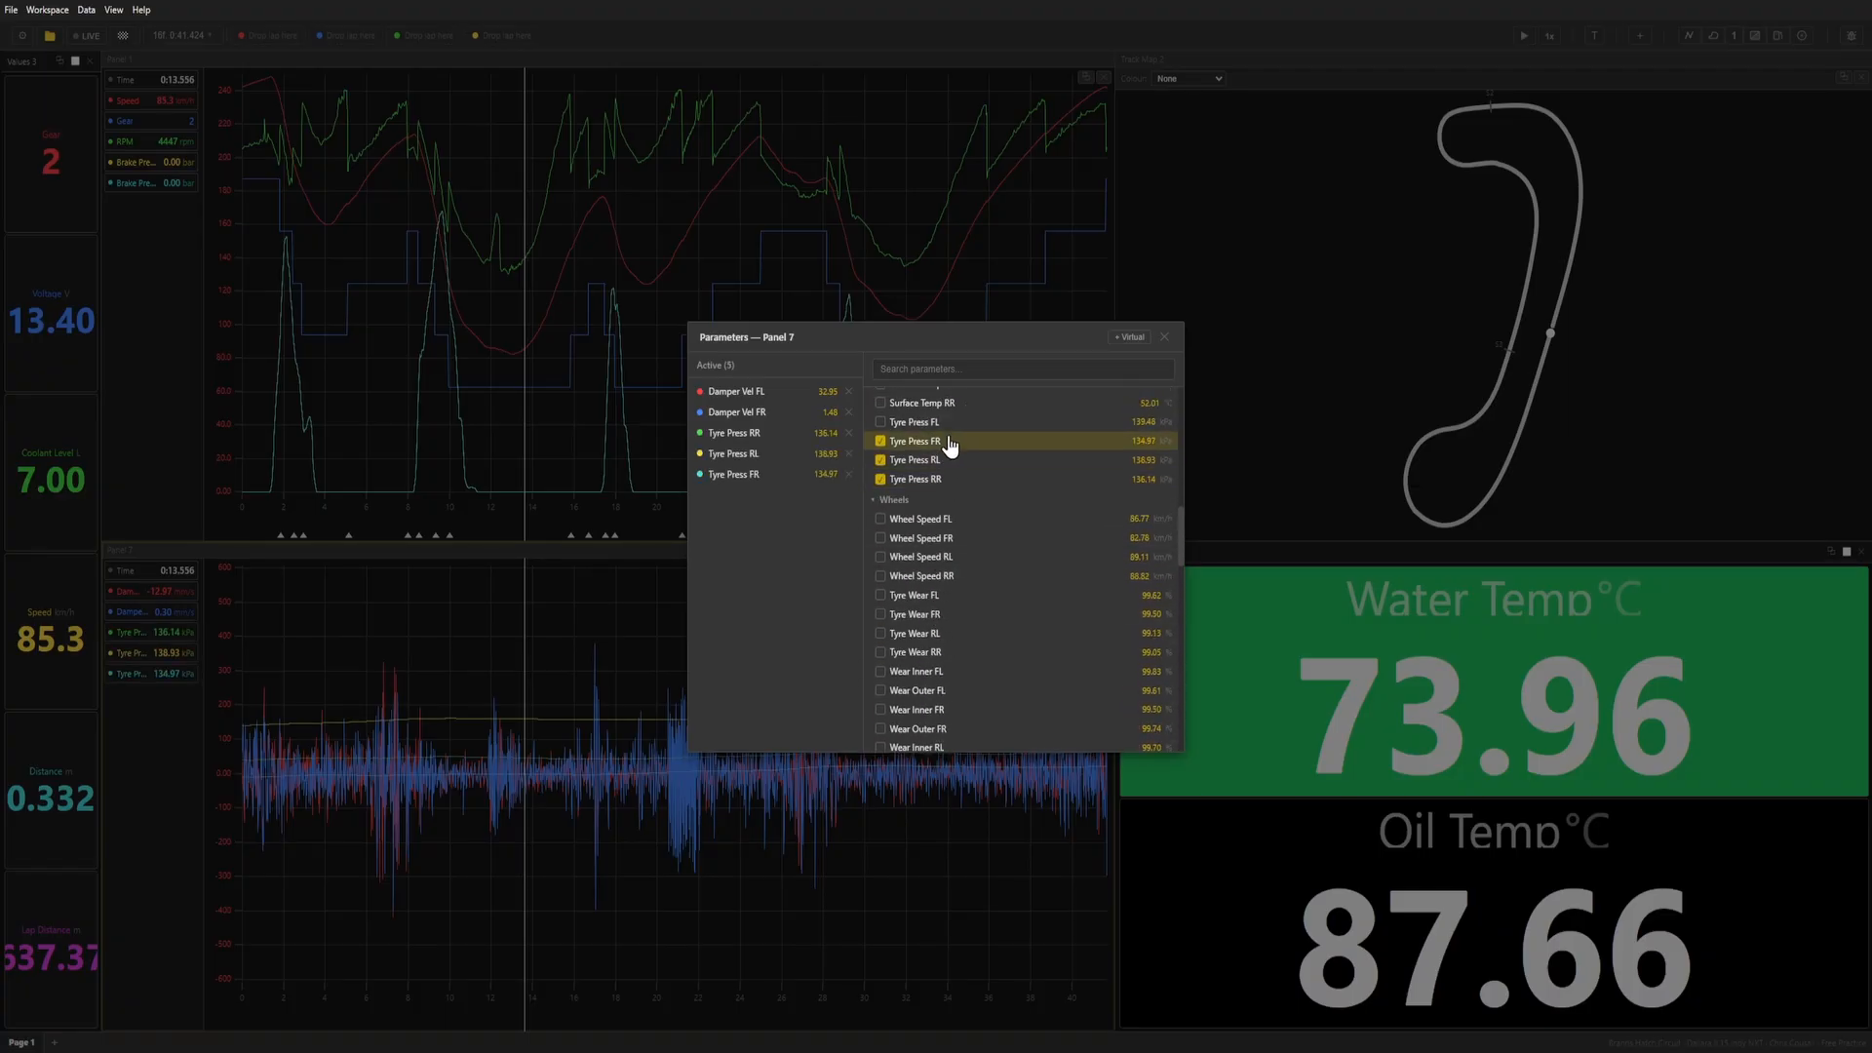
left_click(951, 421)
left_click(1165, 337)
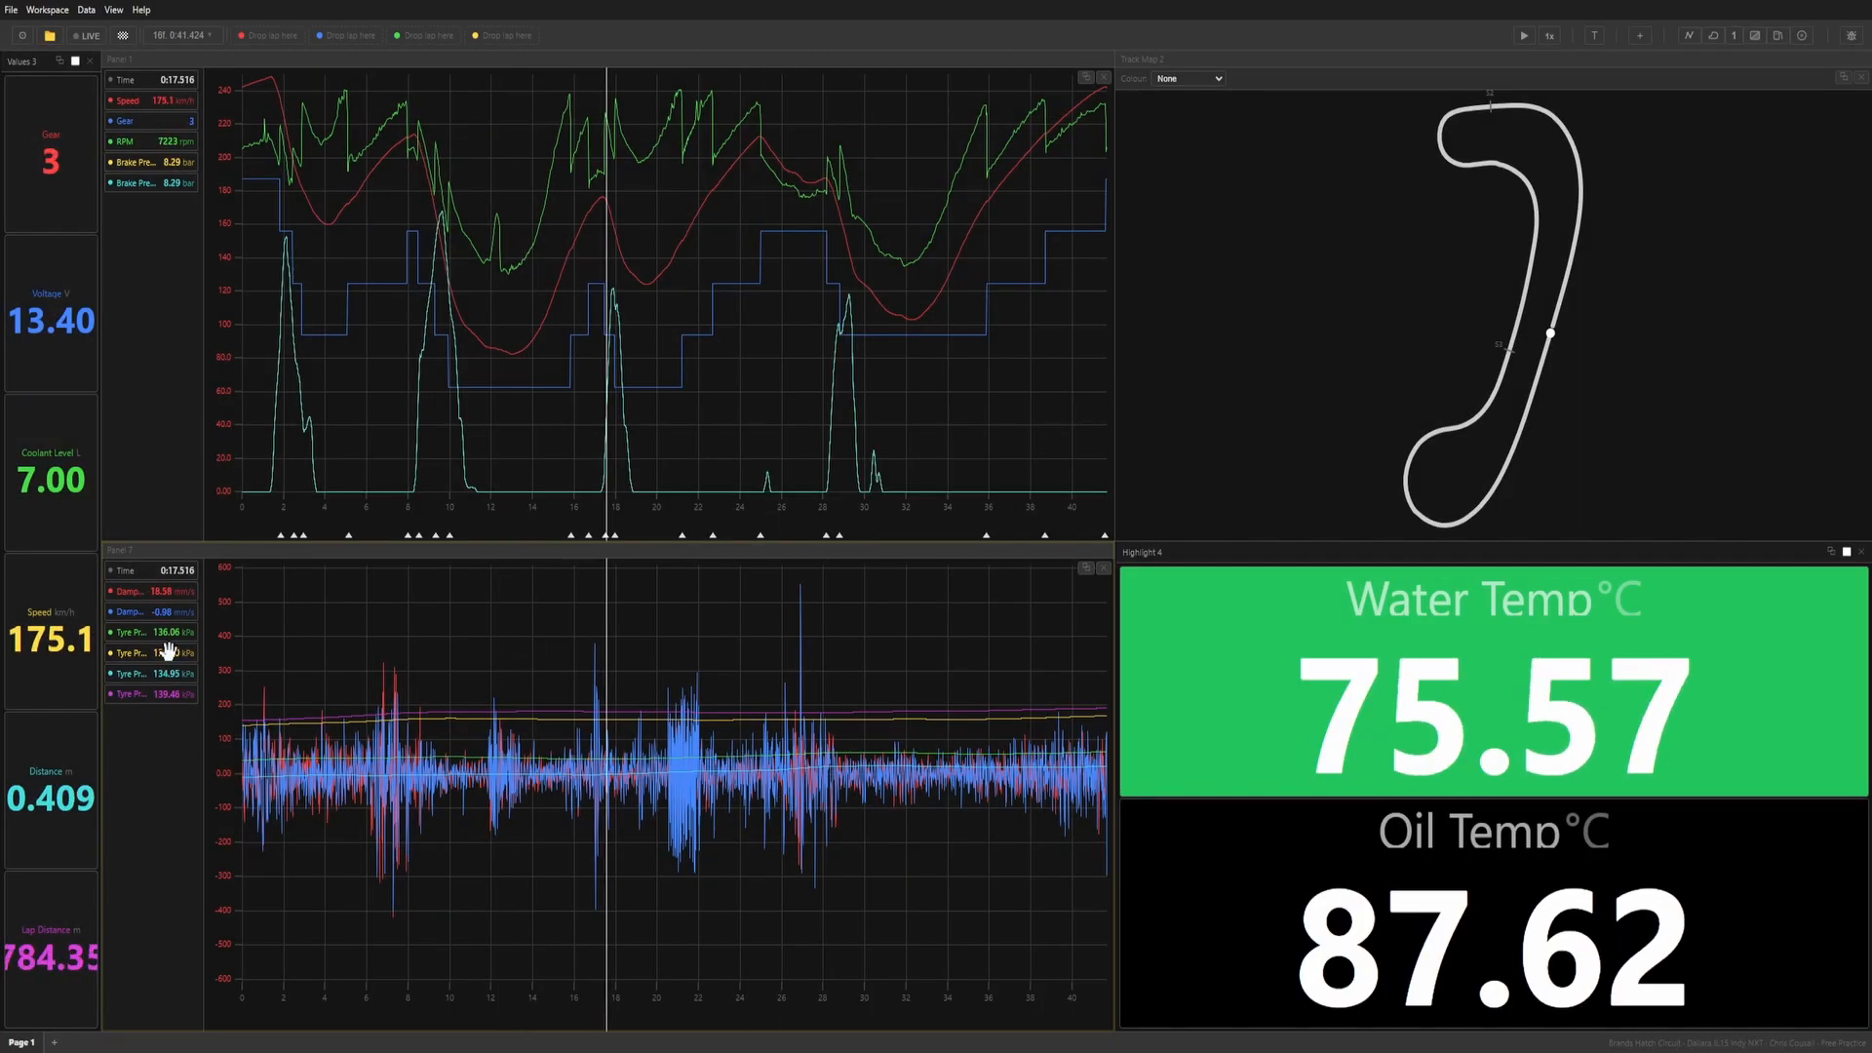
left_click(125, 653)
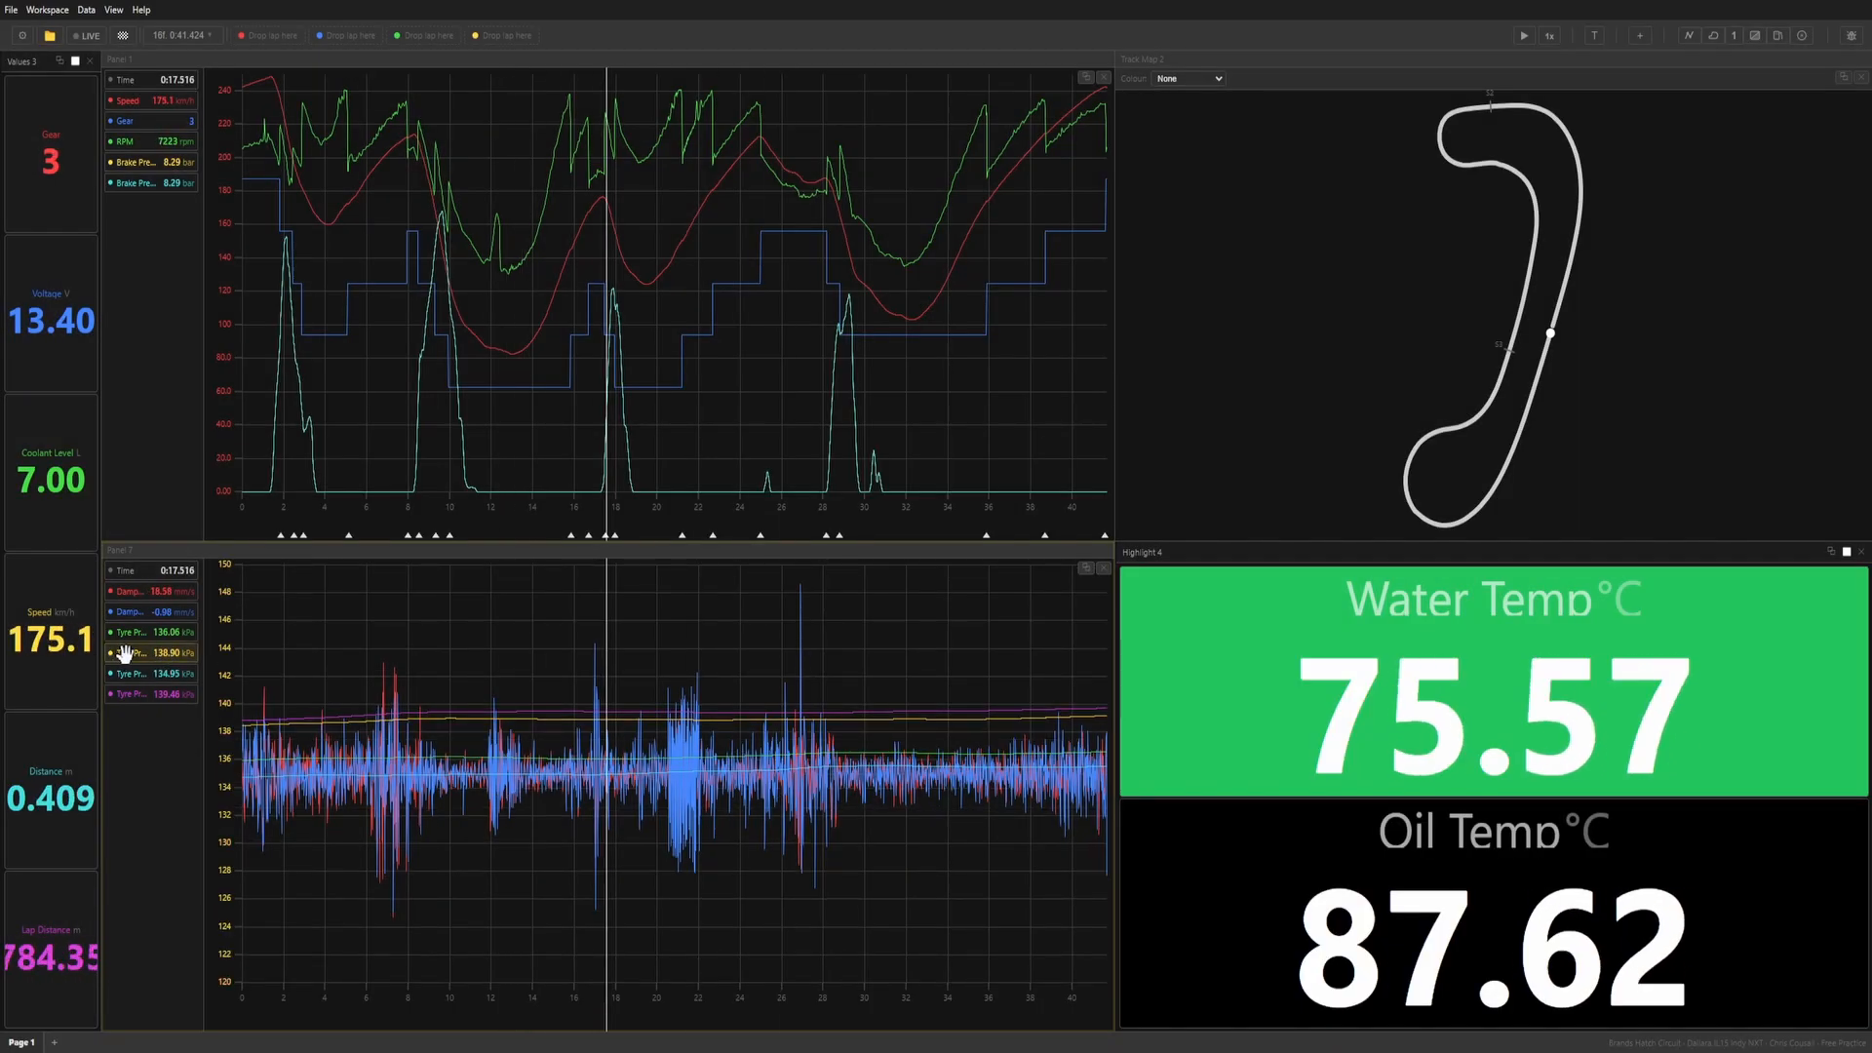
left_click(128, 654)
Reselect lap 16 (0:41.424) as the displayed lap and start playback.
left_click(195, 36)
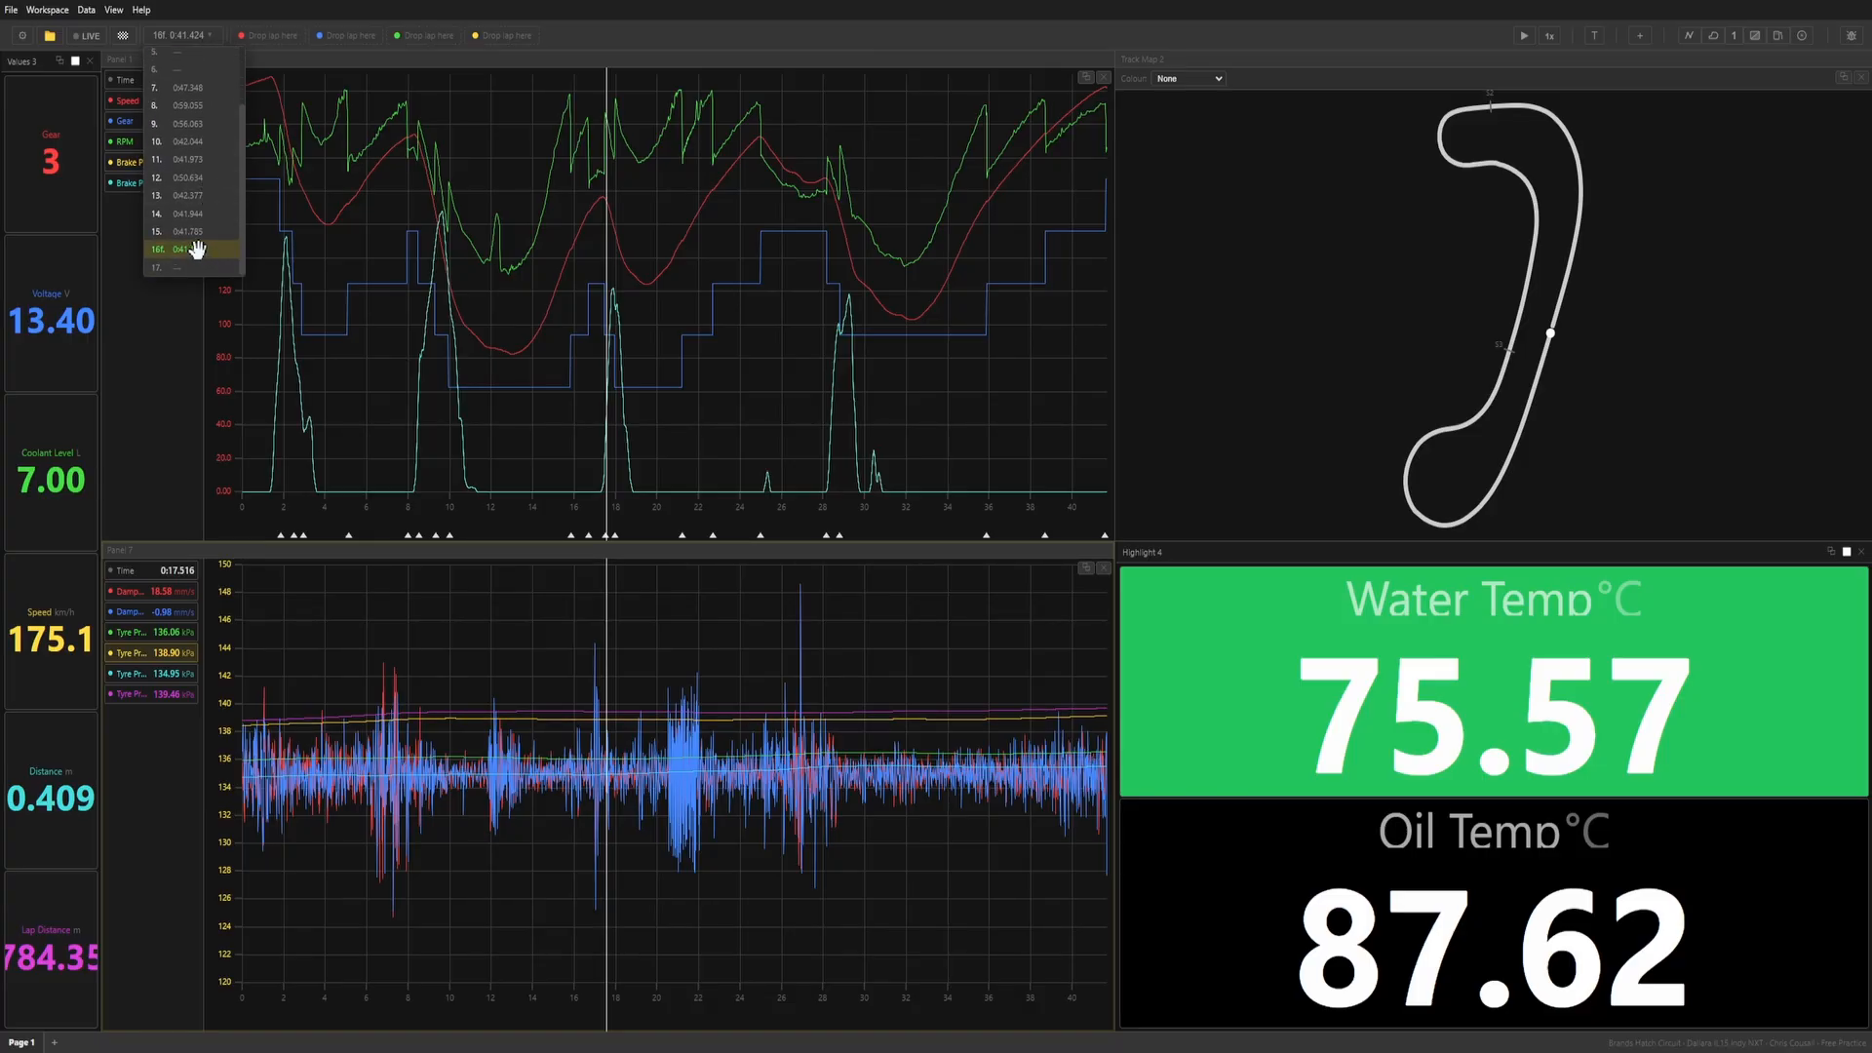
left_click(197, 250)
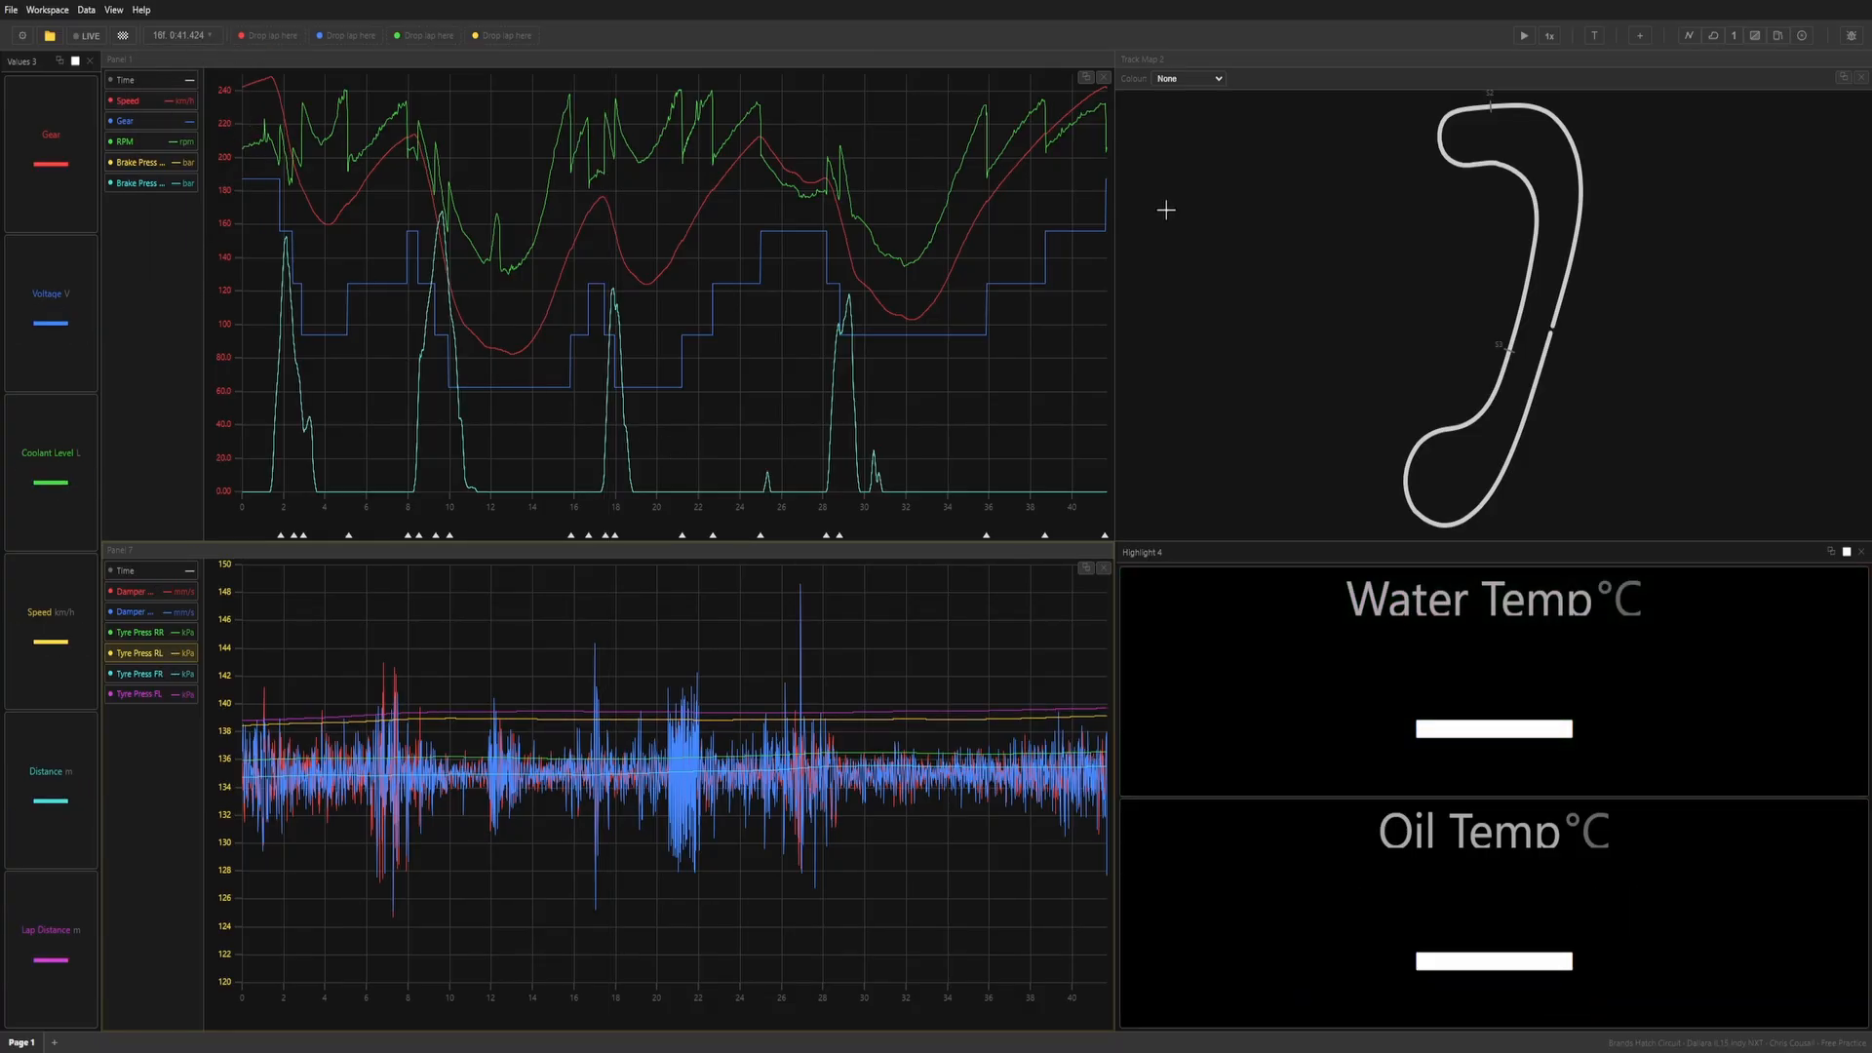
left_click(1524, 36)
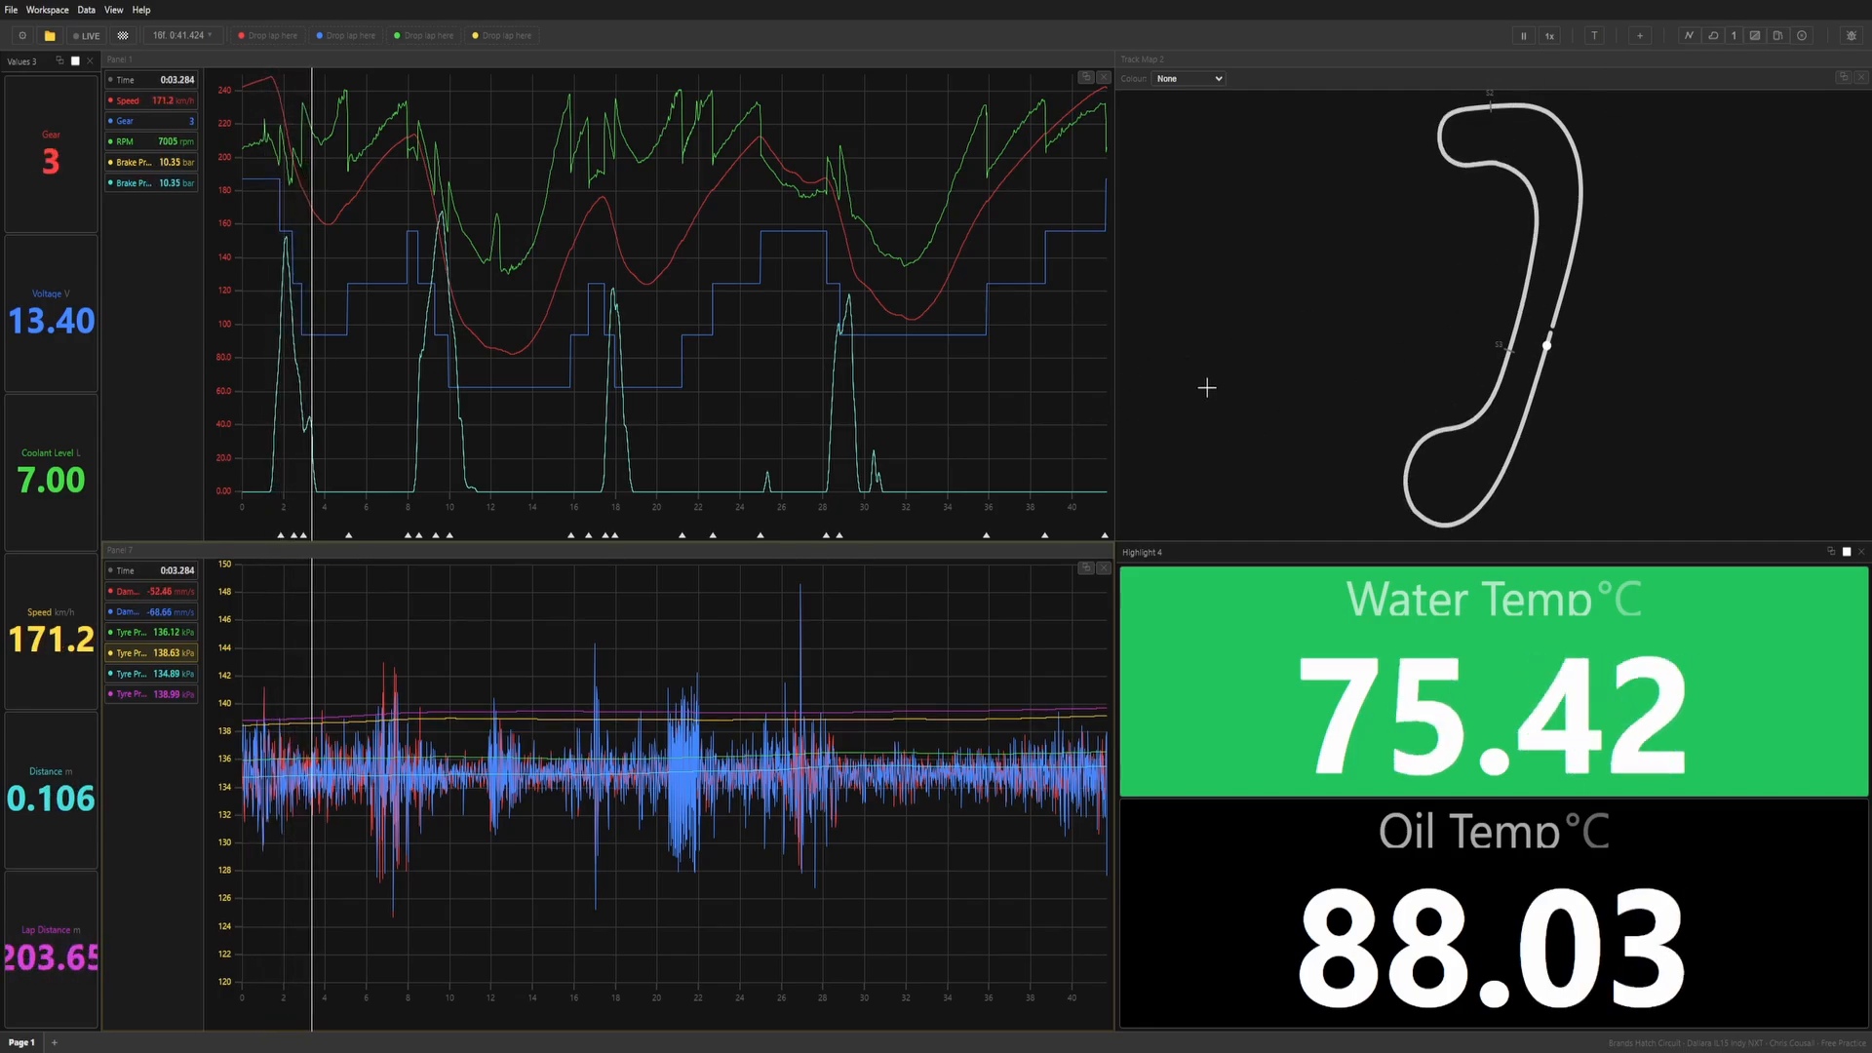
Display all laps of the session in the panels, then switch the displayed lap to lap 9.
left_click(172, 37)
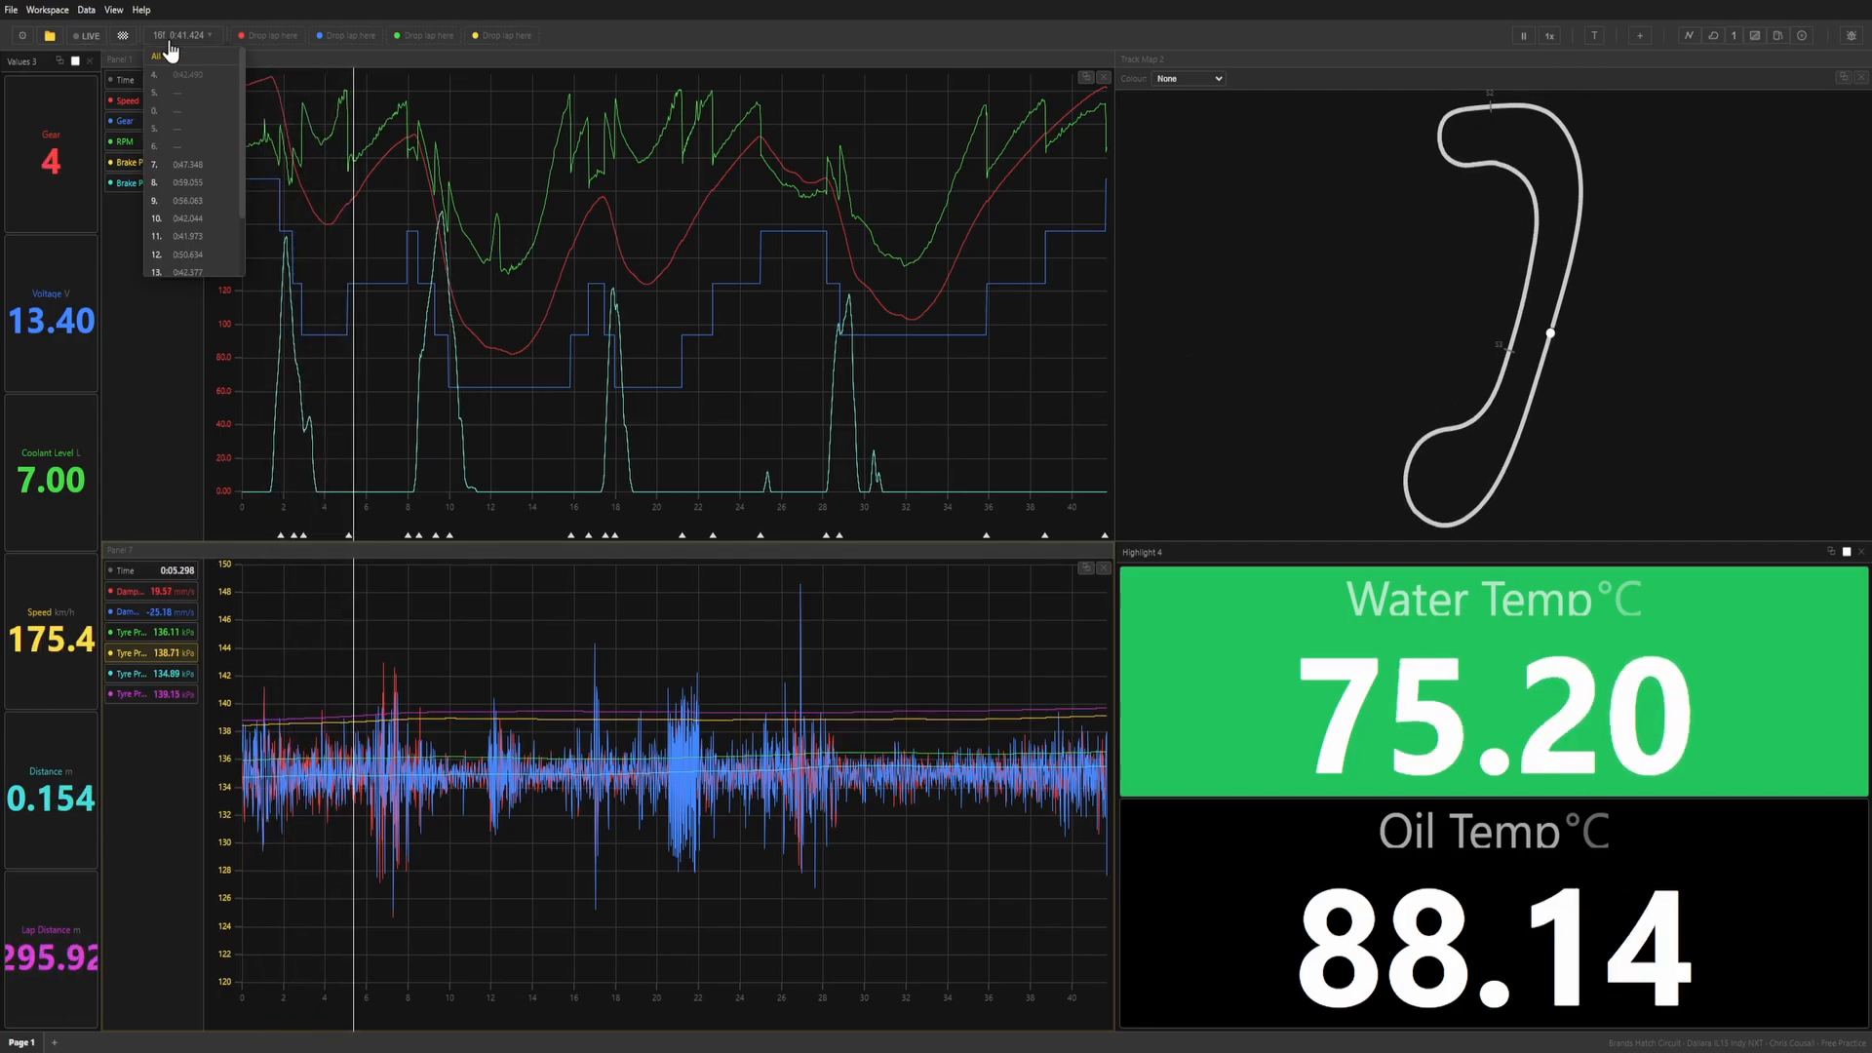
left_click(164, 56)
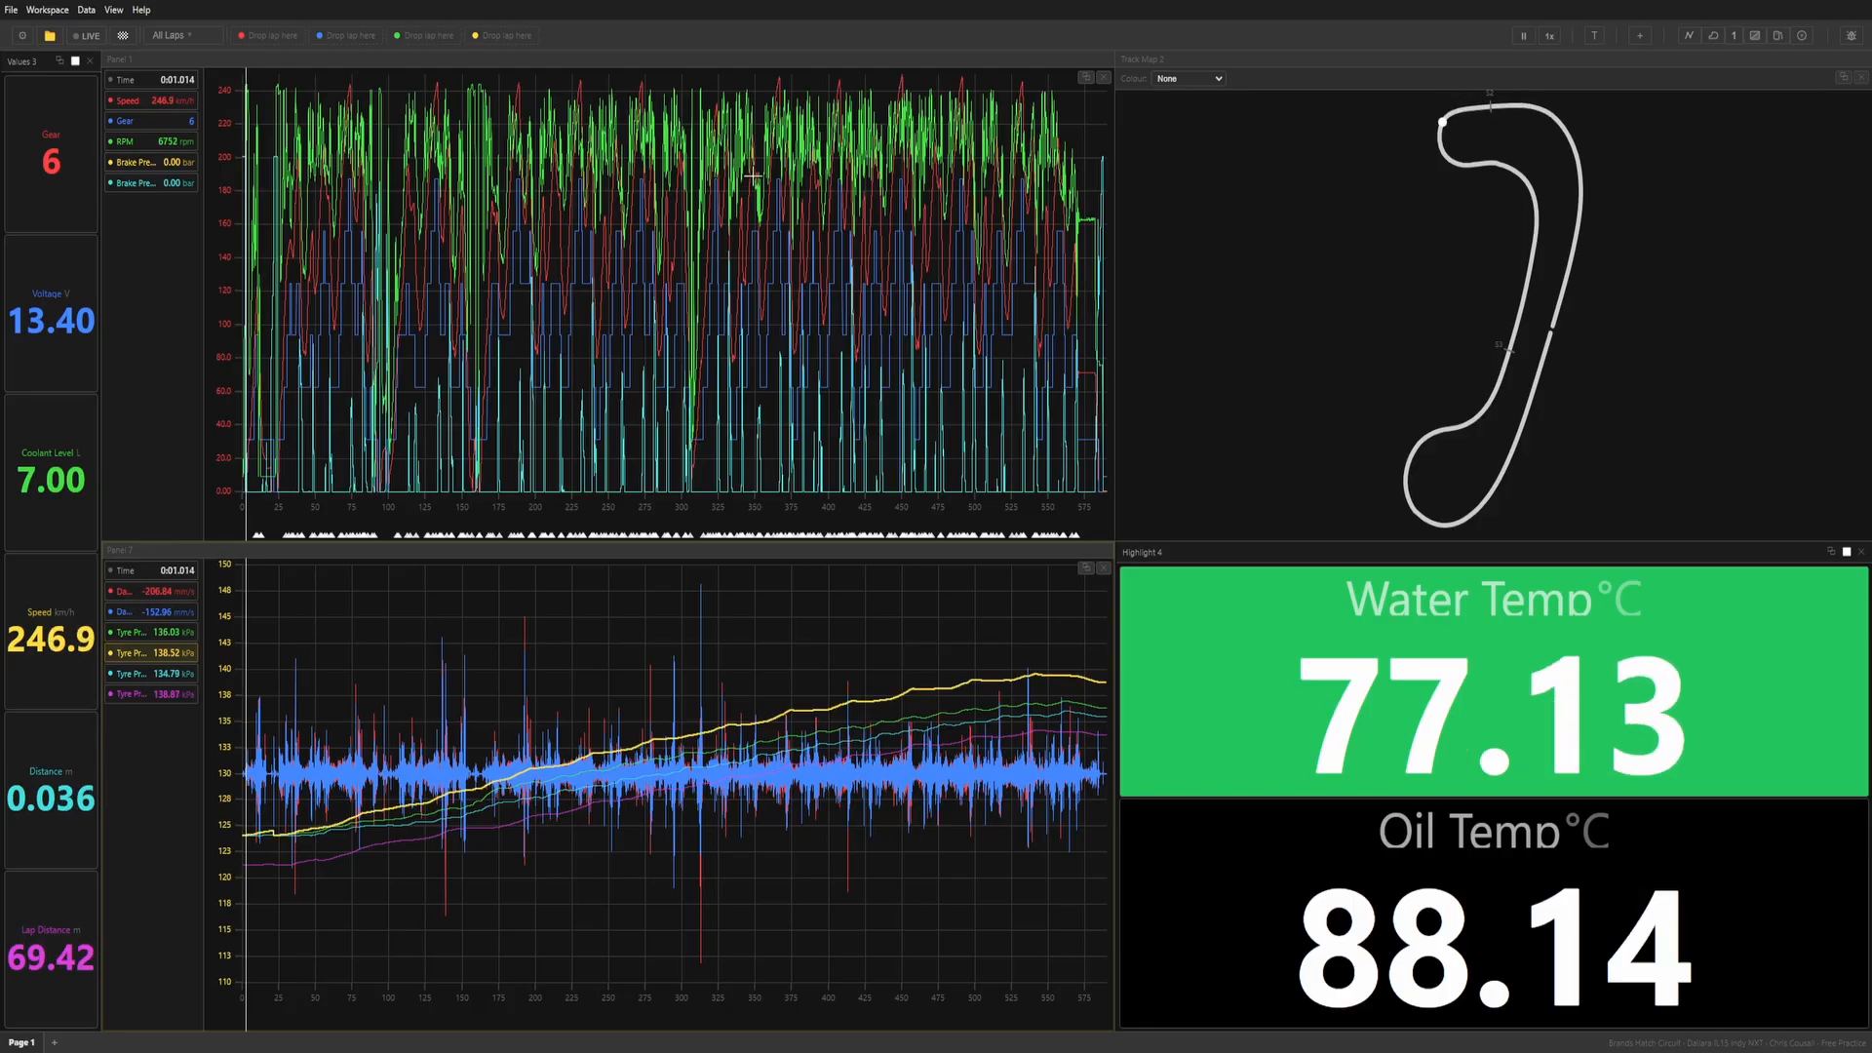
left_click(172, 35)
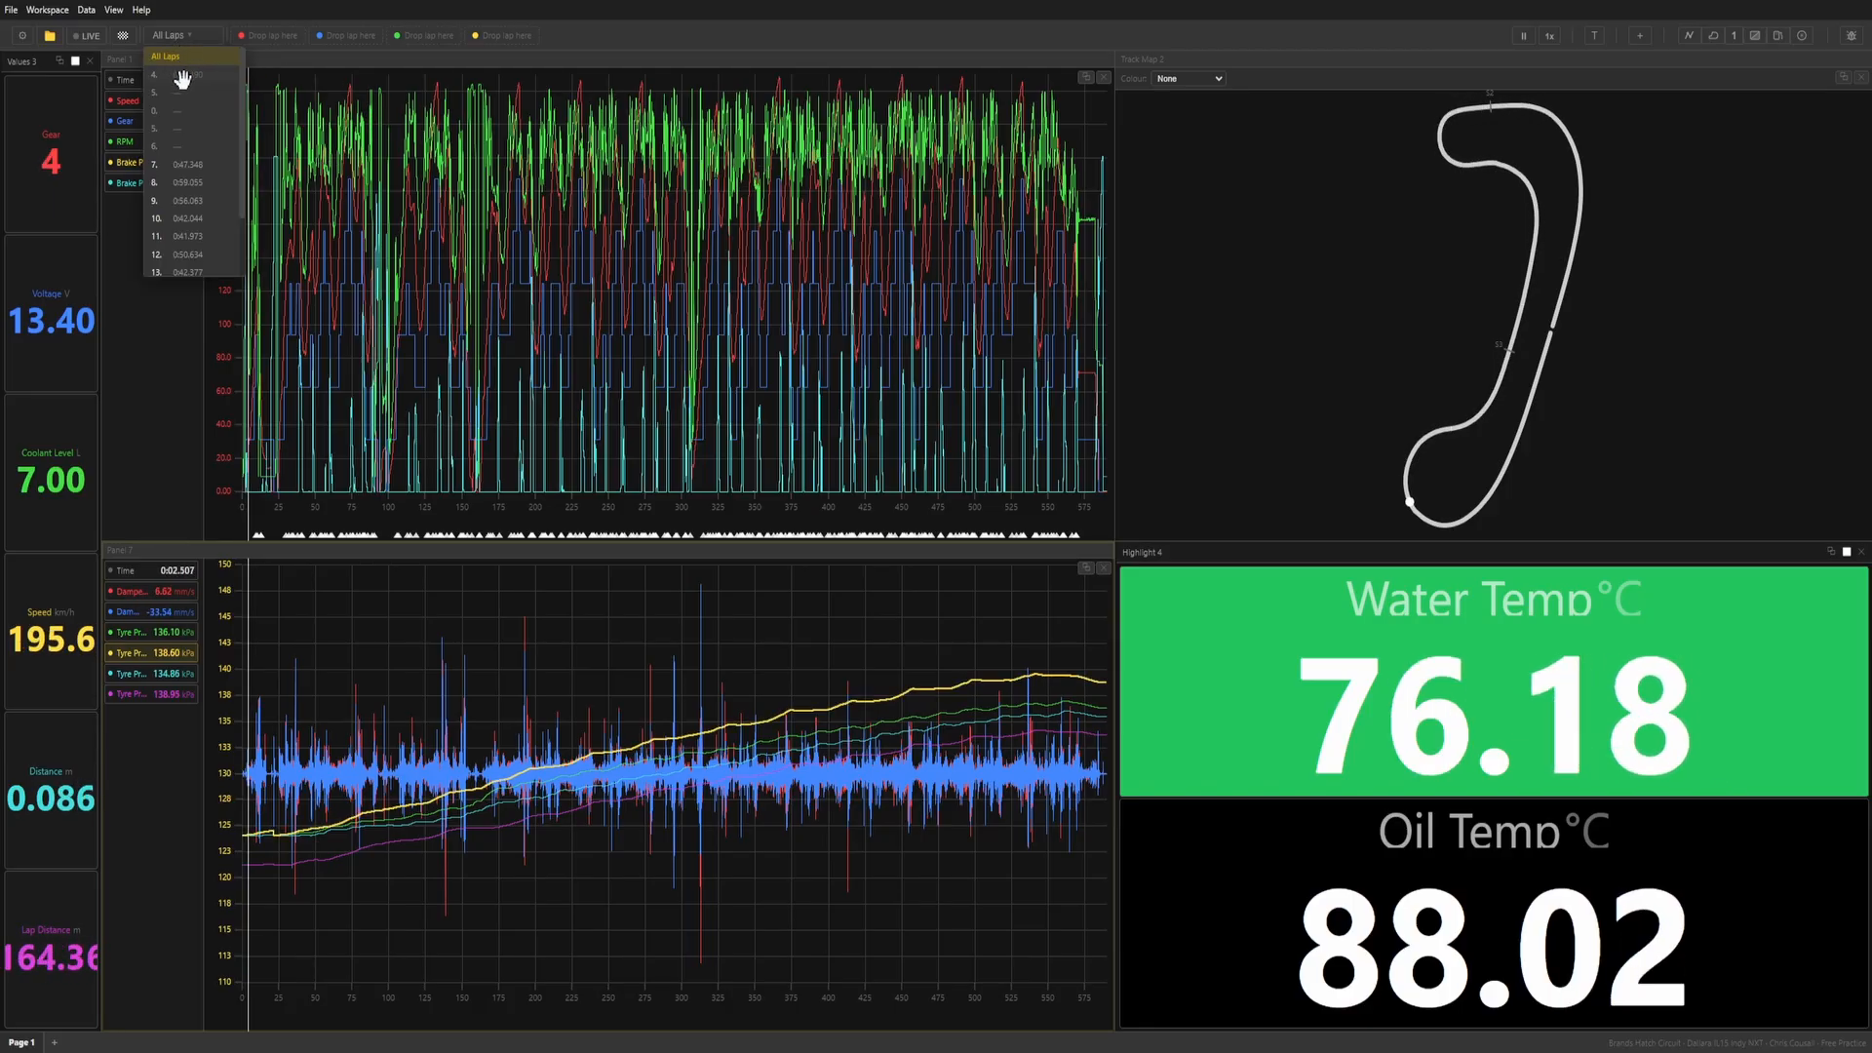
left_click(196, 200)
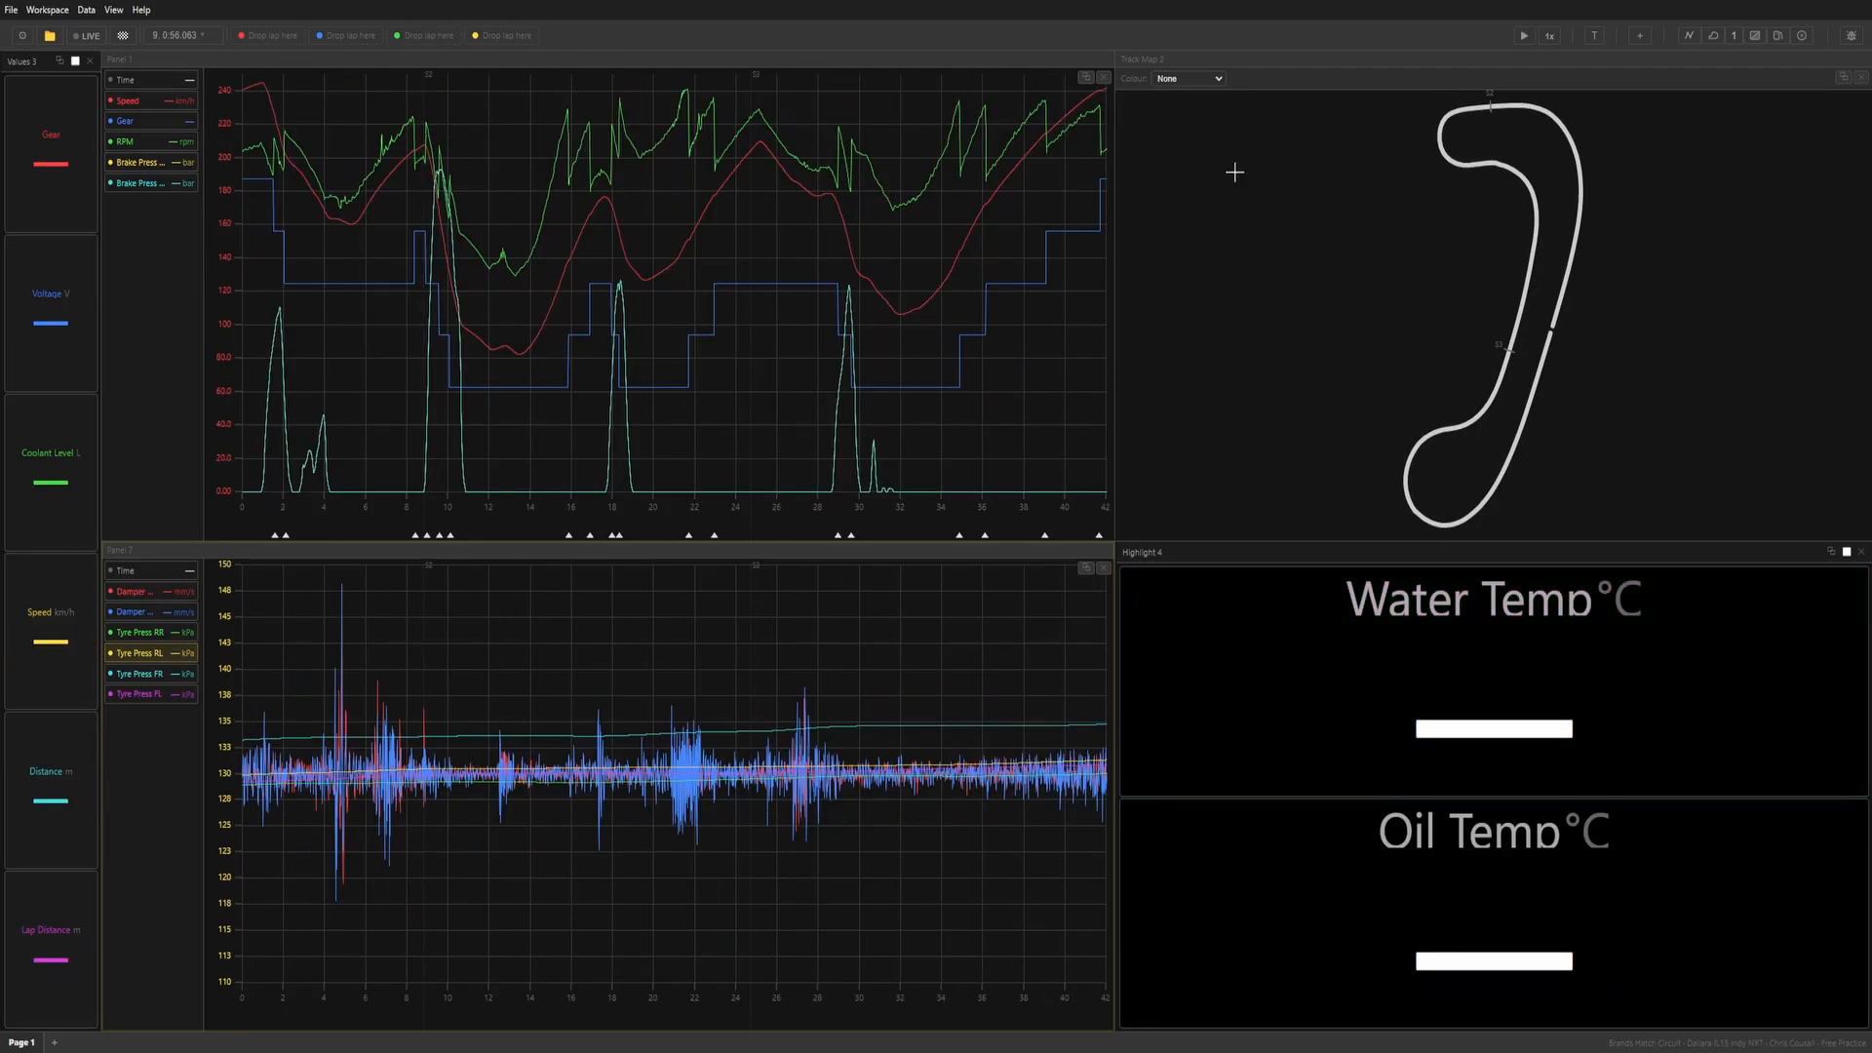
Overlay laps 16, 15 and 14 for comparison in the red, blue and green lap slots.
left_click(199, 39)
scroll(195, 214, "down", 3)
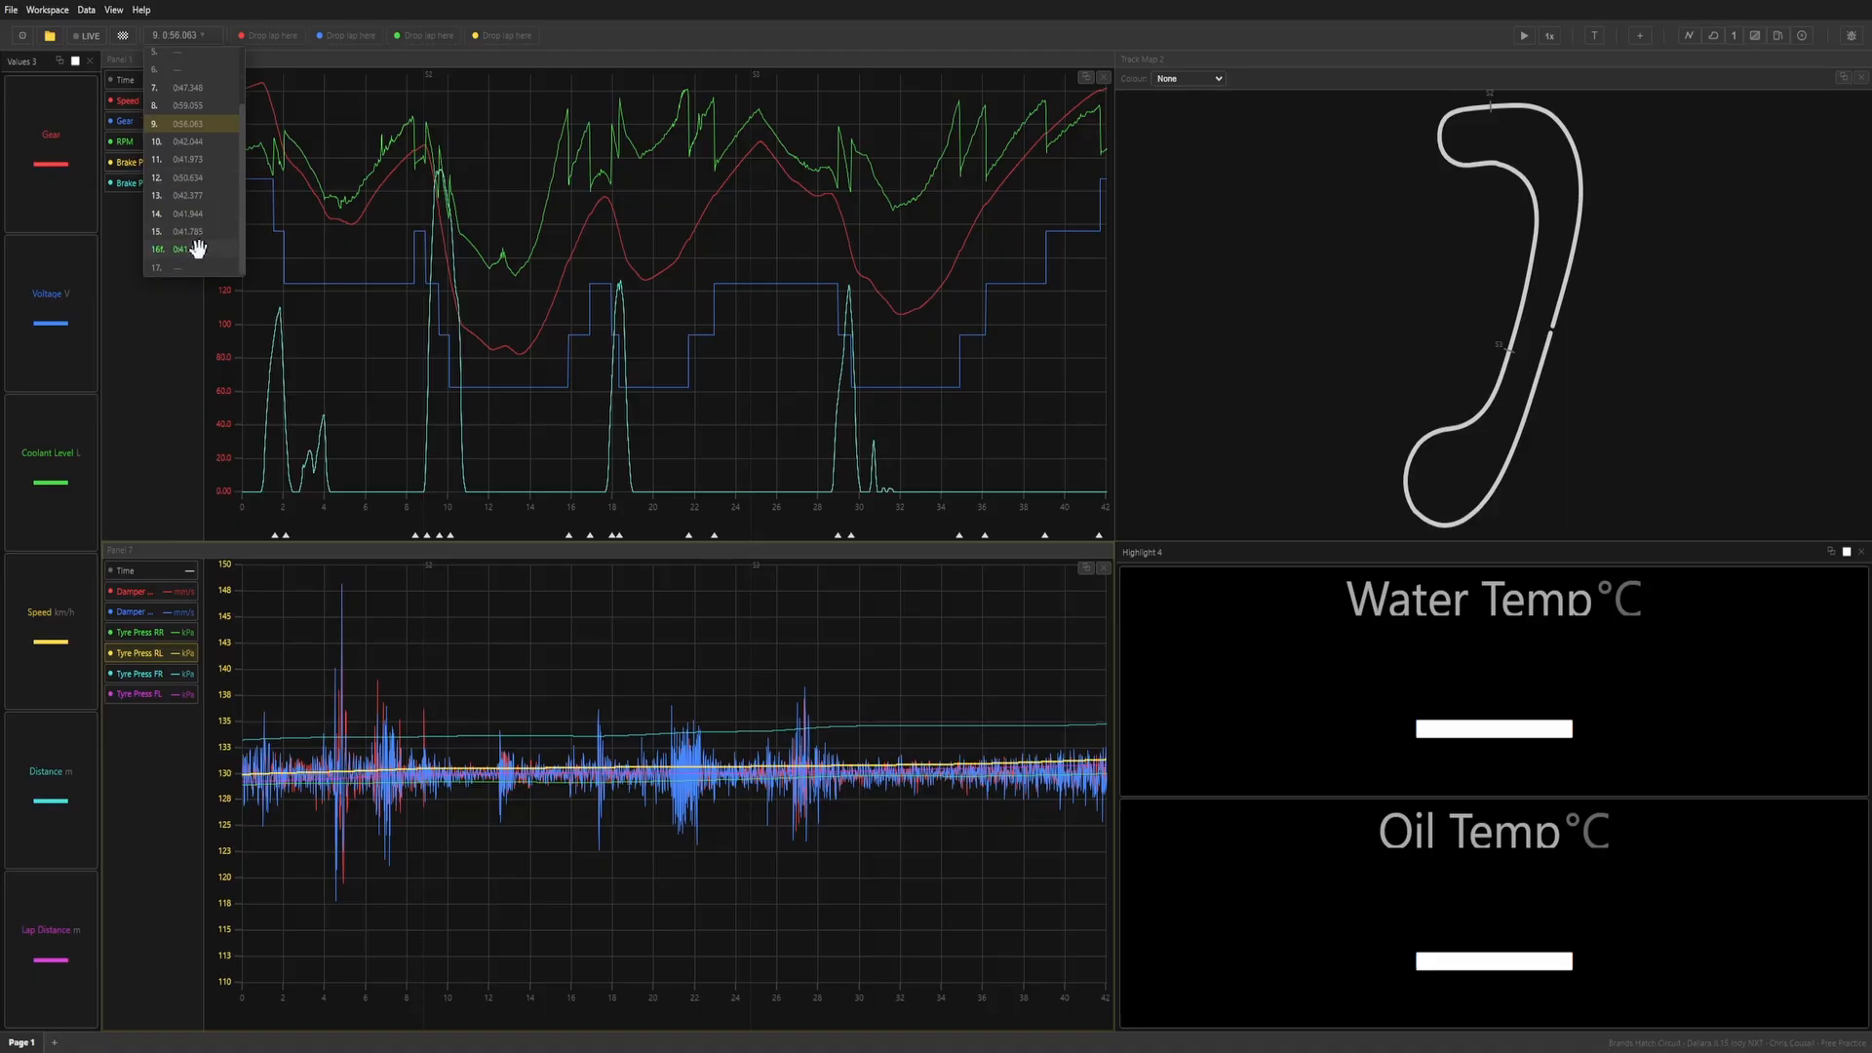
left_click_drag(299, 63, 278, 36)
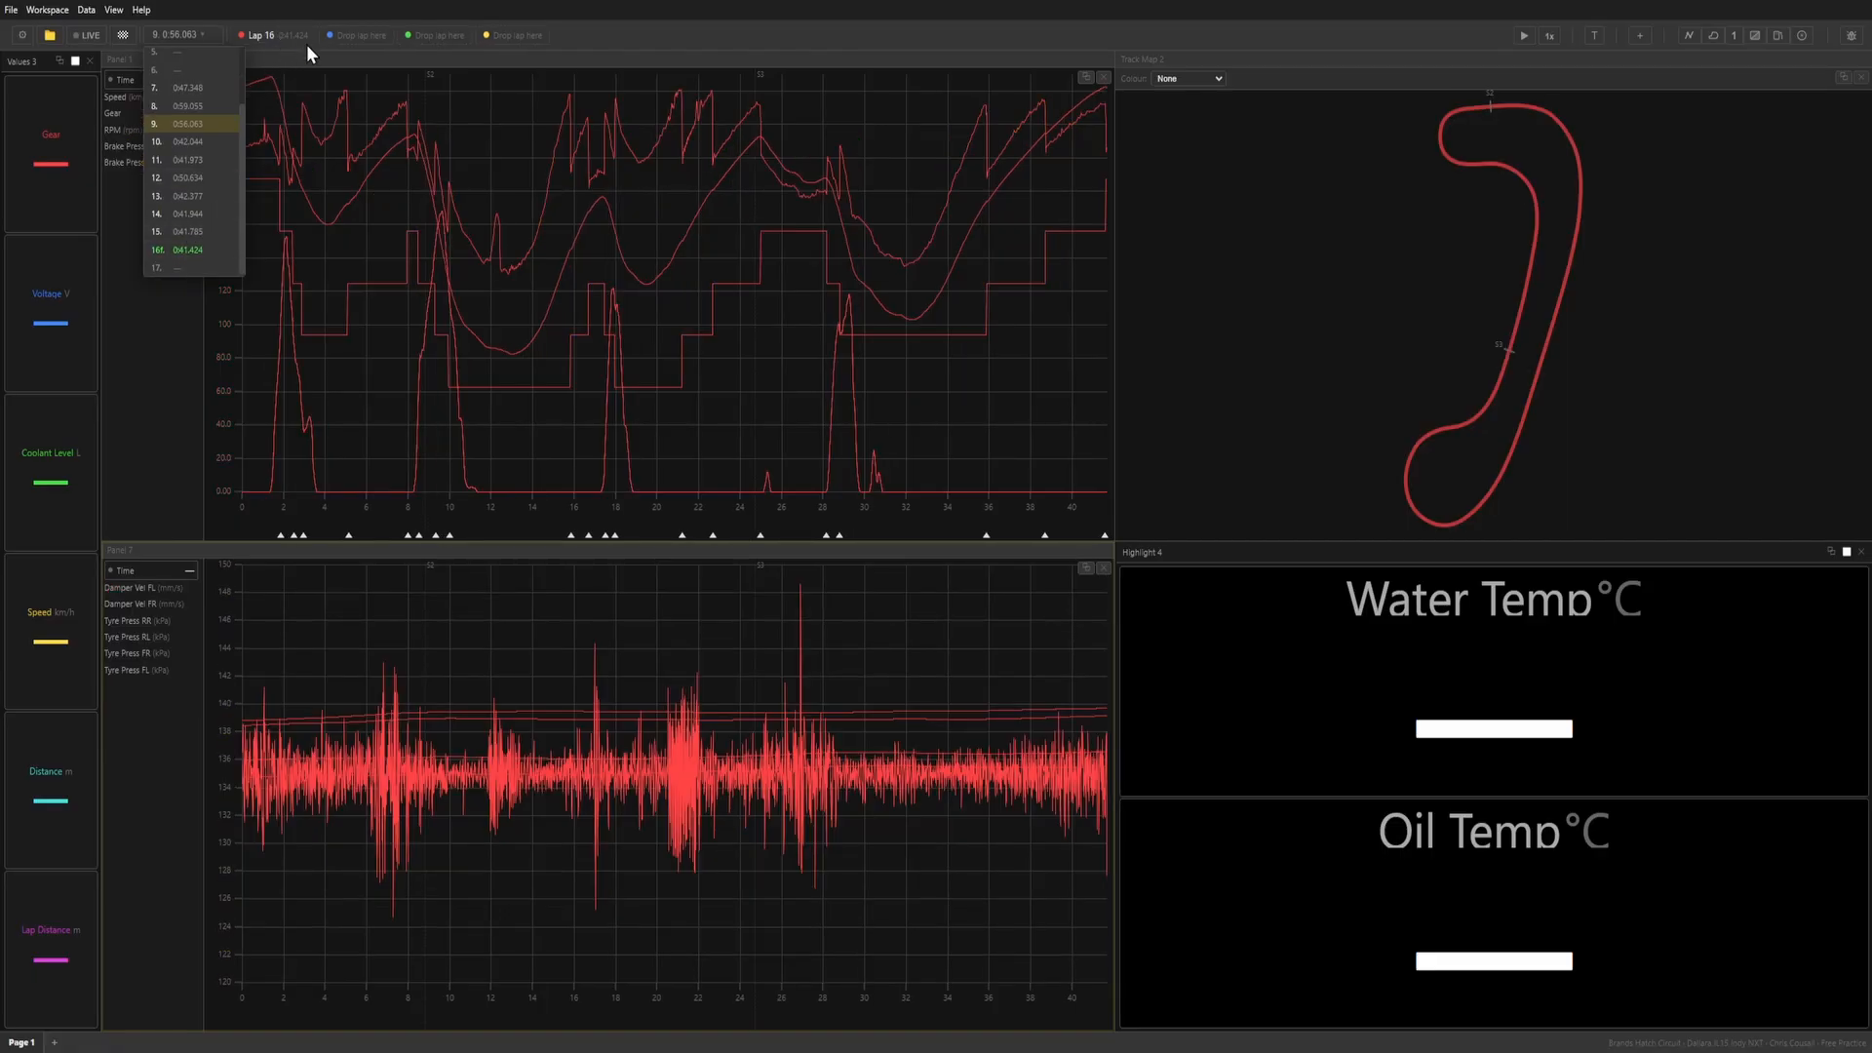
left_click_drag(205, 234, 349, 34)
left_click_drag(198, 217, 439, 35)
Compare the three overlaid laps on the upper graph between about 14.6 and 15.8 s.
left_click(535, 361)
left_click(545, 359)
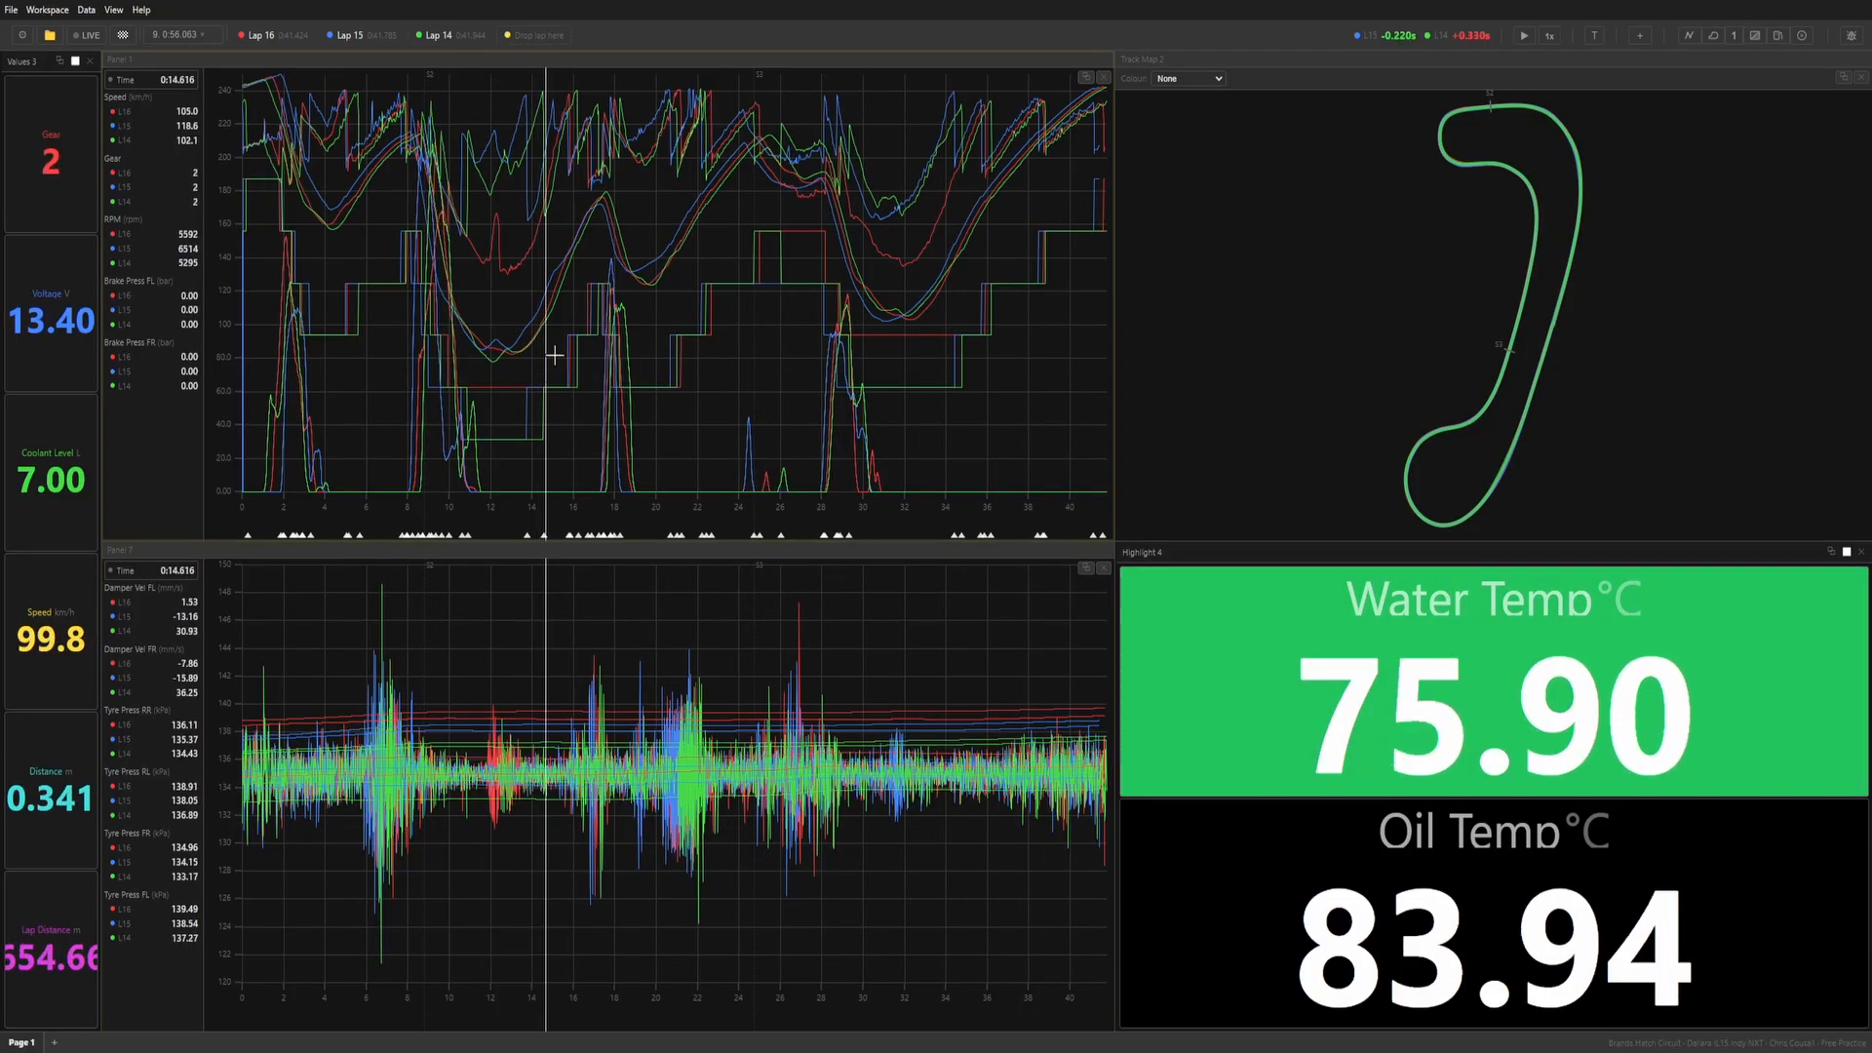
scroll(560, 350, "up", 5)
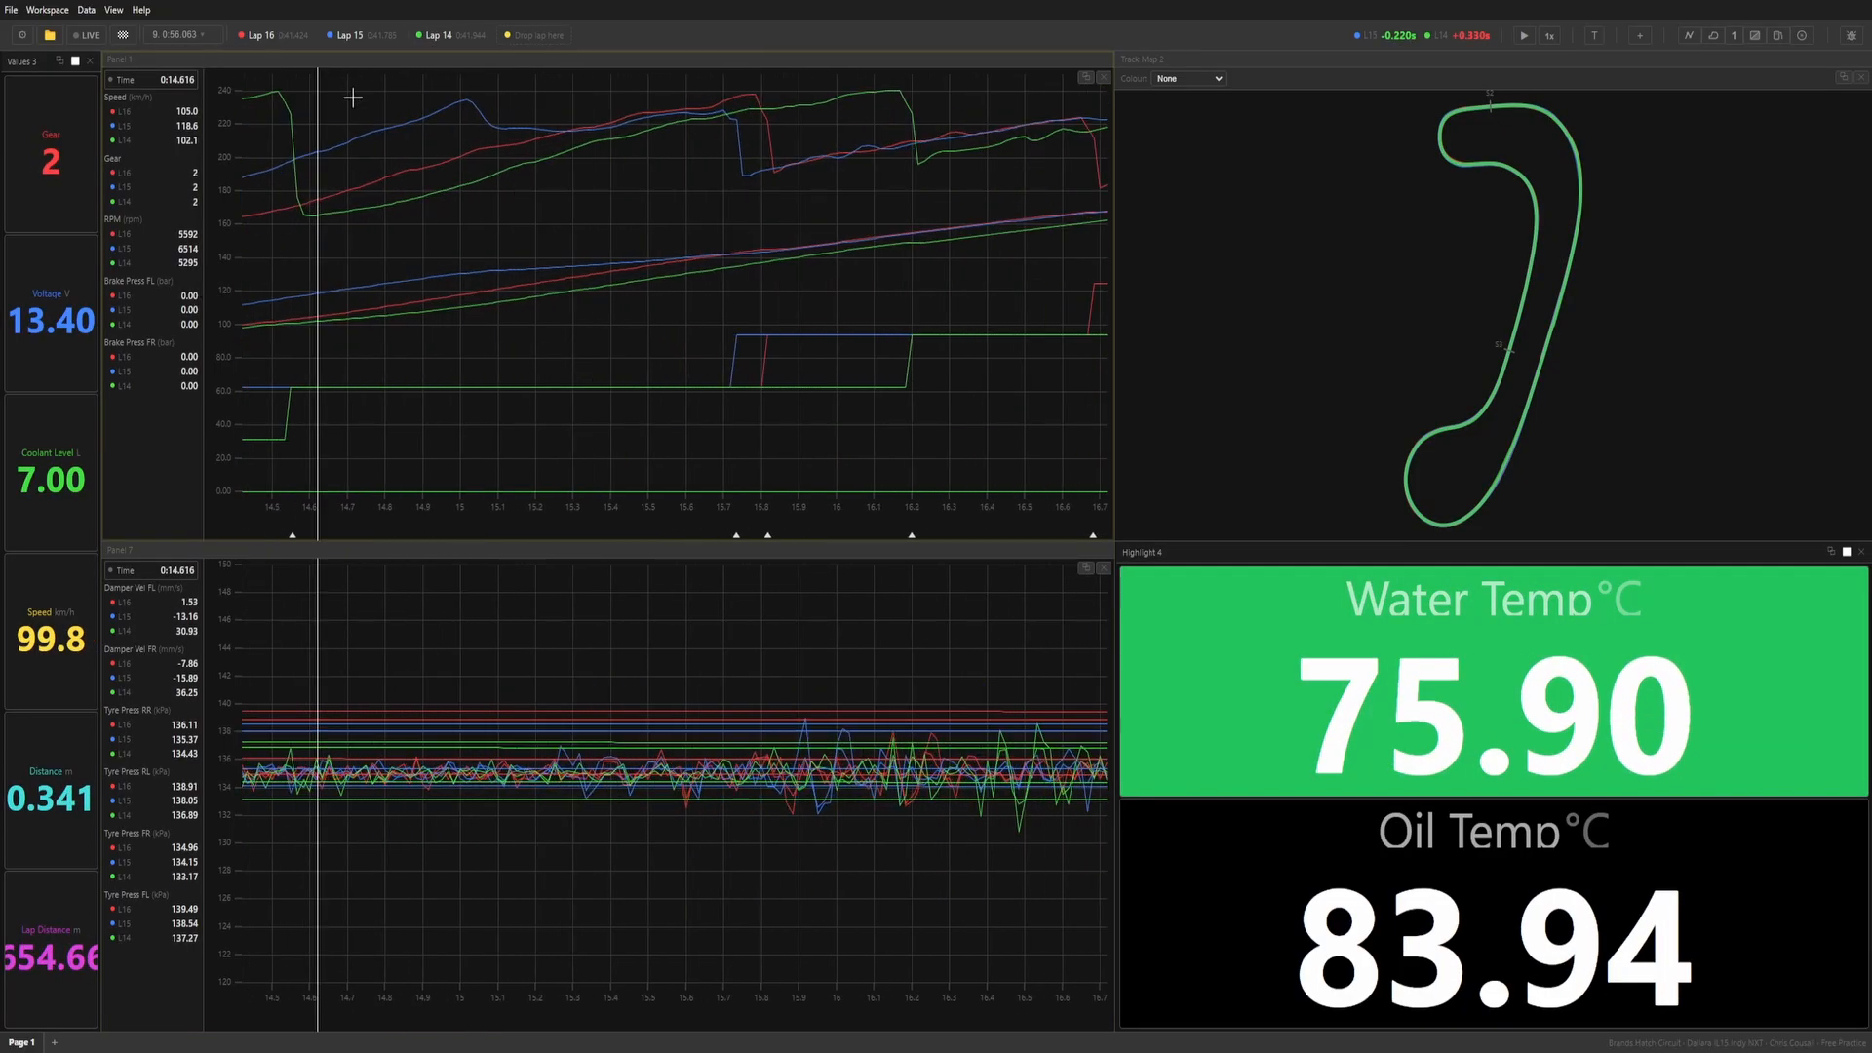
left_click_drag(385, 172, 780, 268)
scroll(809, 365, "down", 2)
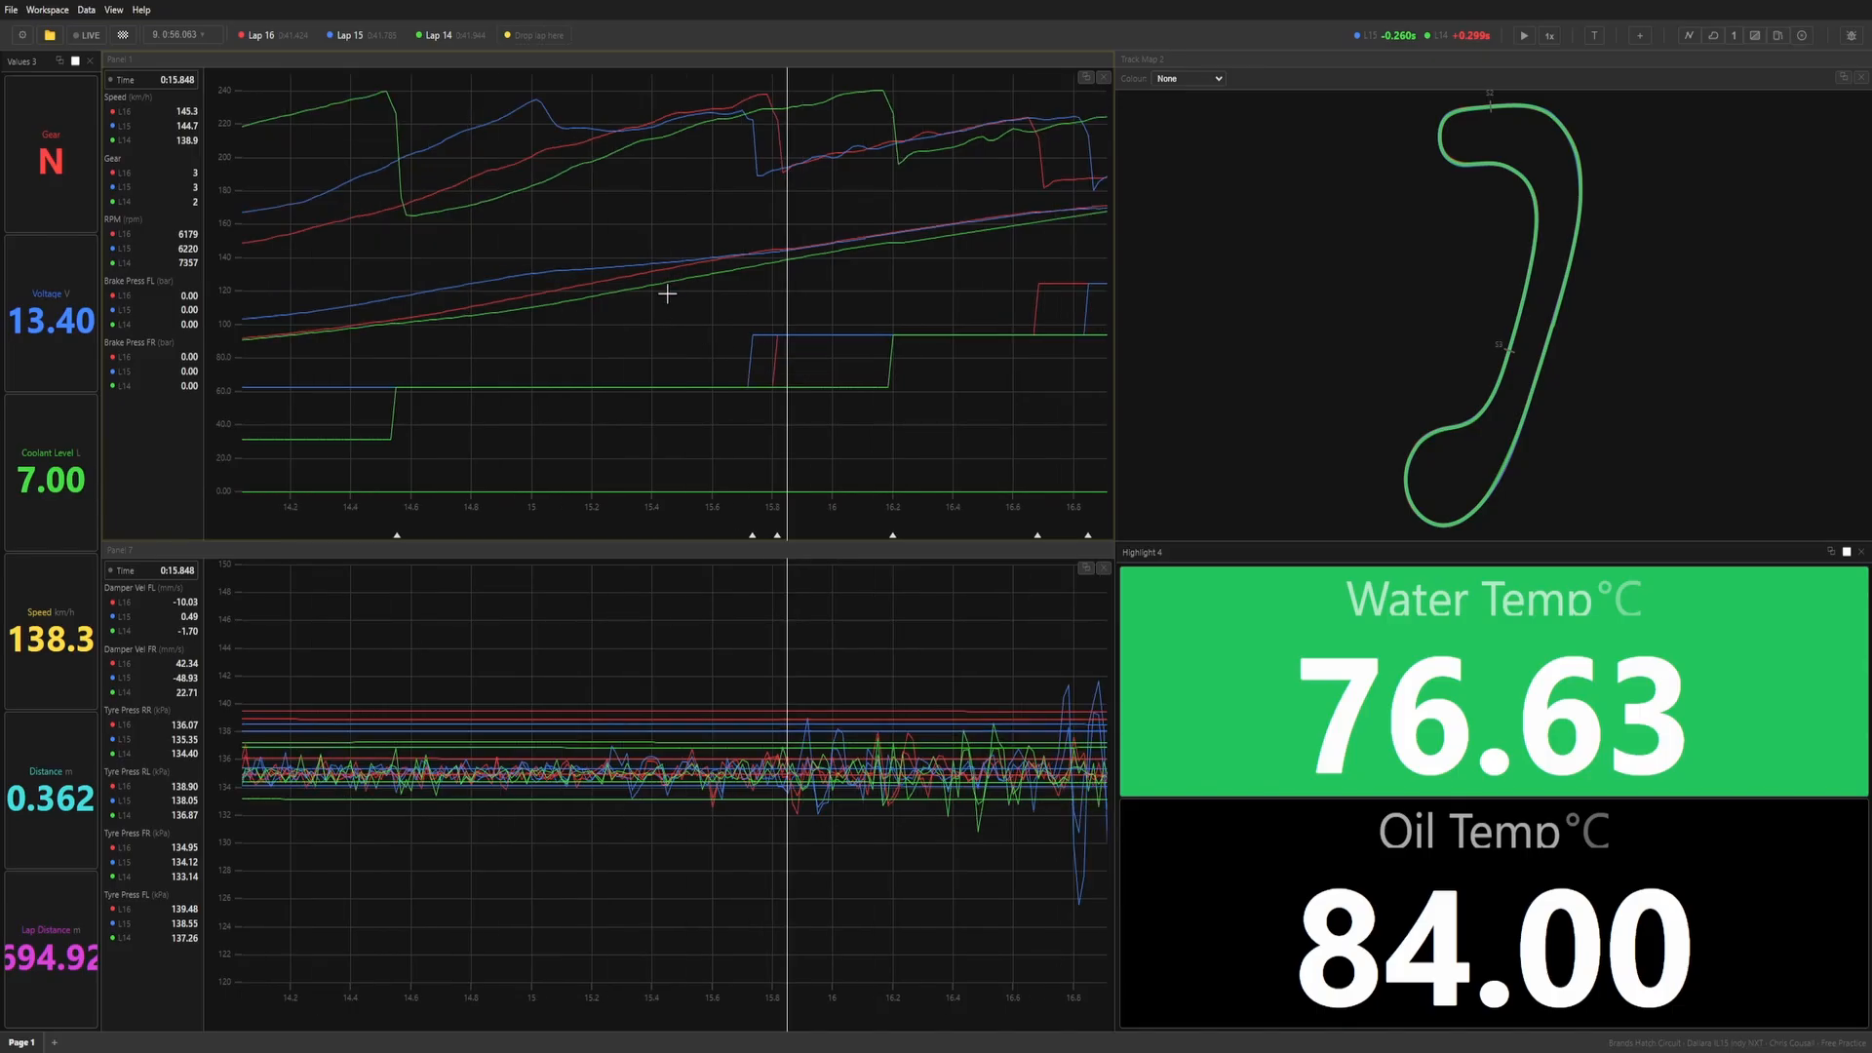
scroll(741, 305, "down", 2)
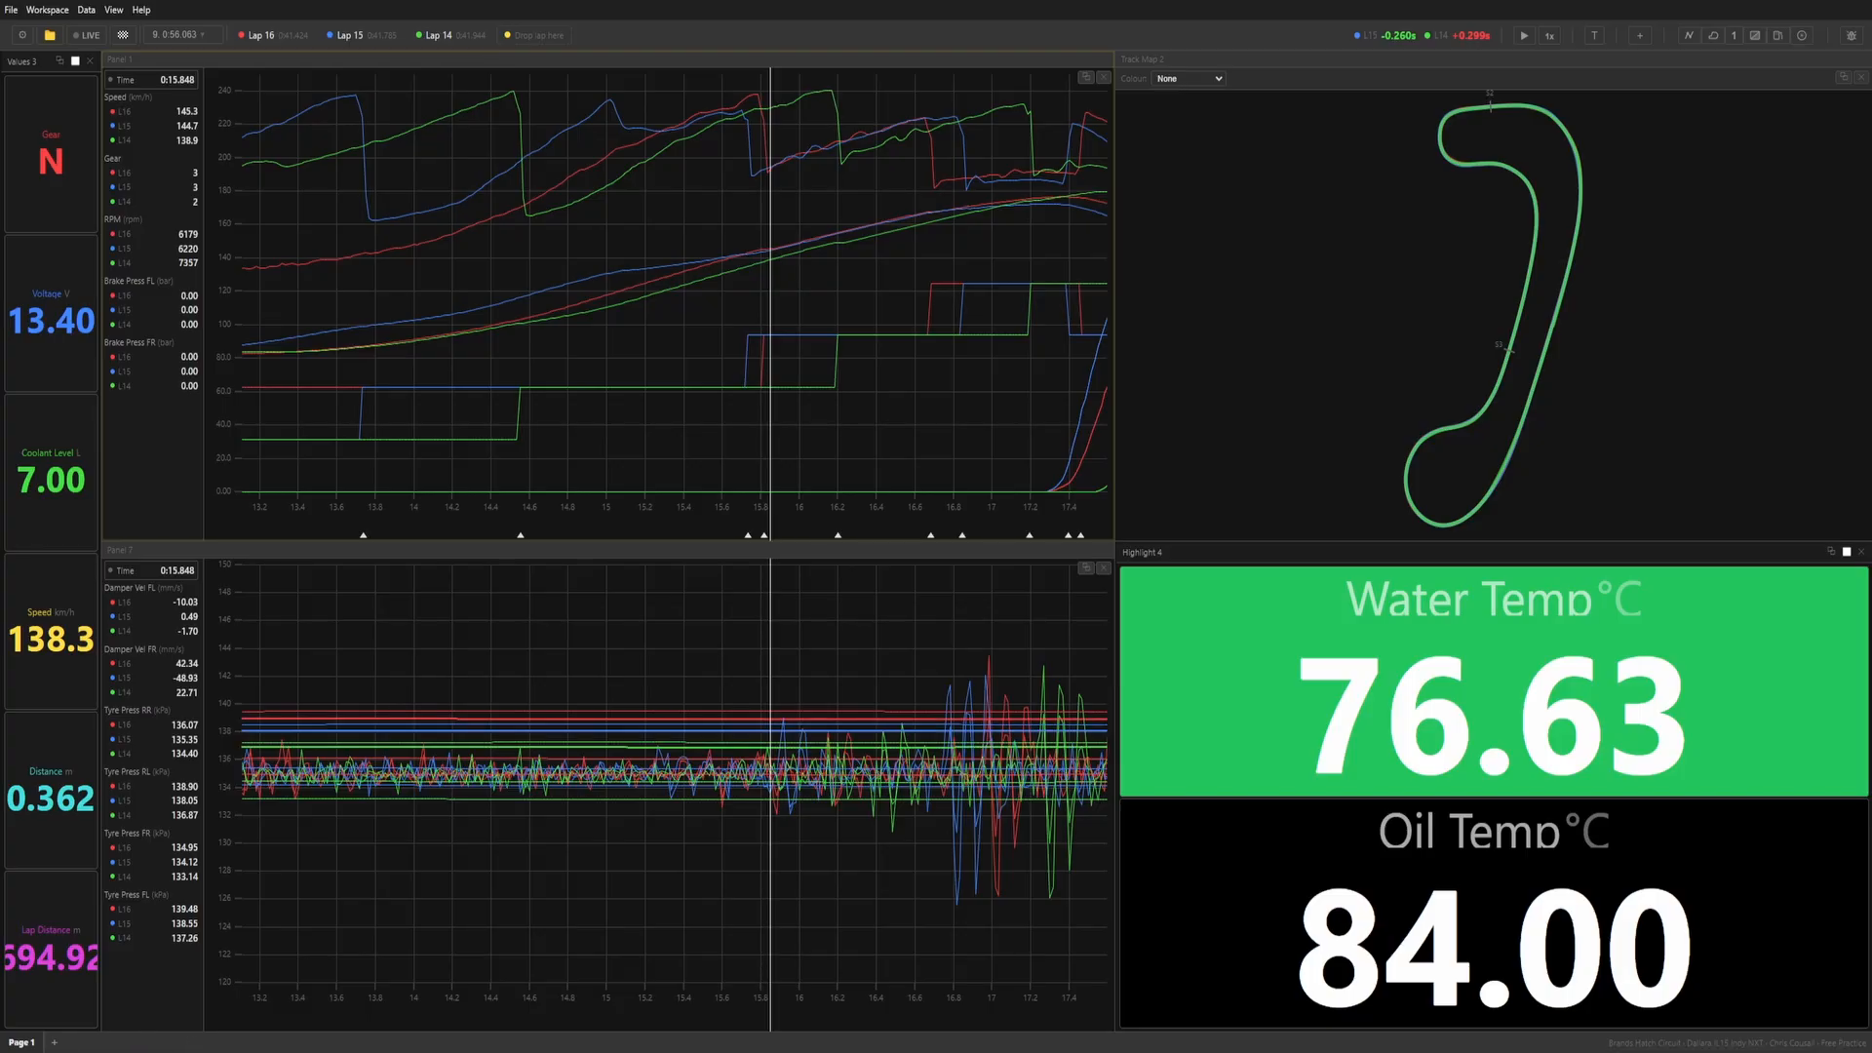
Add Pages 2 through 7 to the workspace and return to Page 1.
left_click(54, 1044)
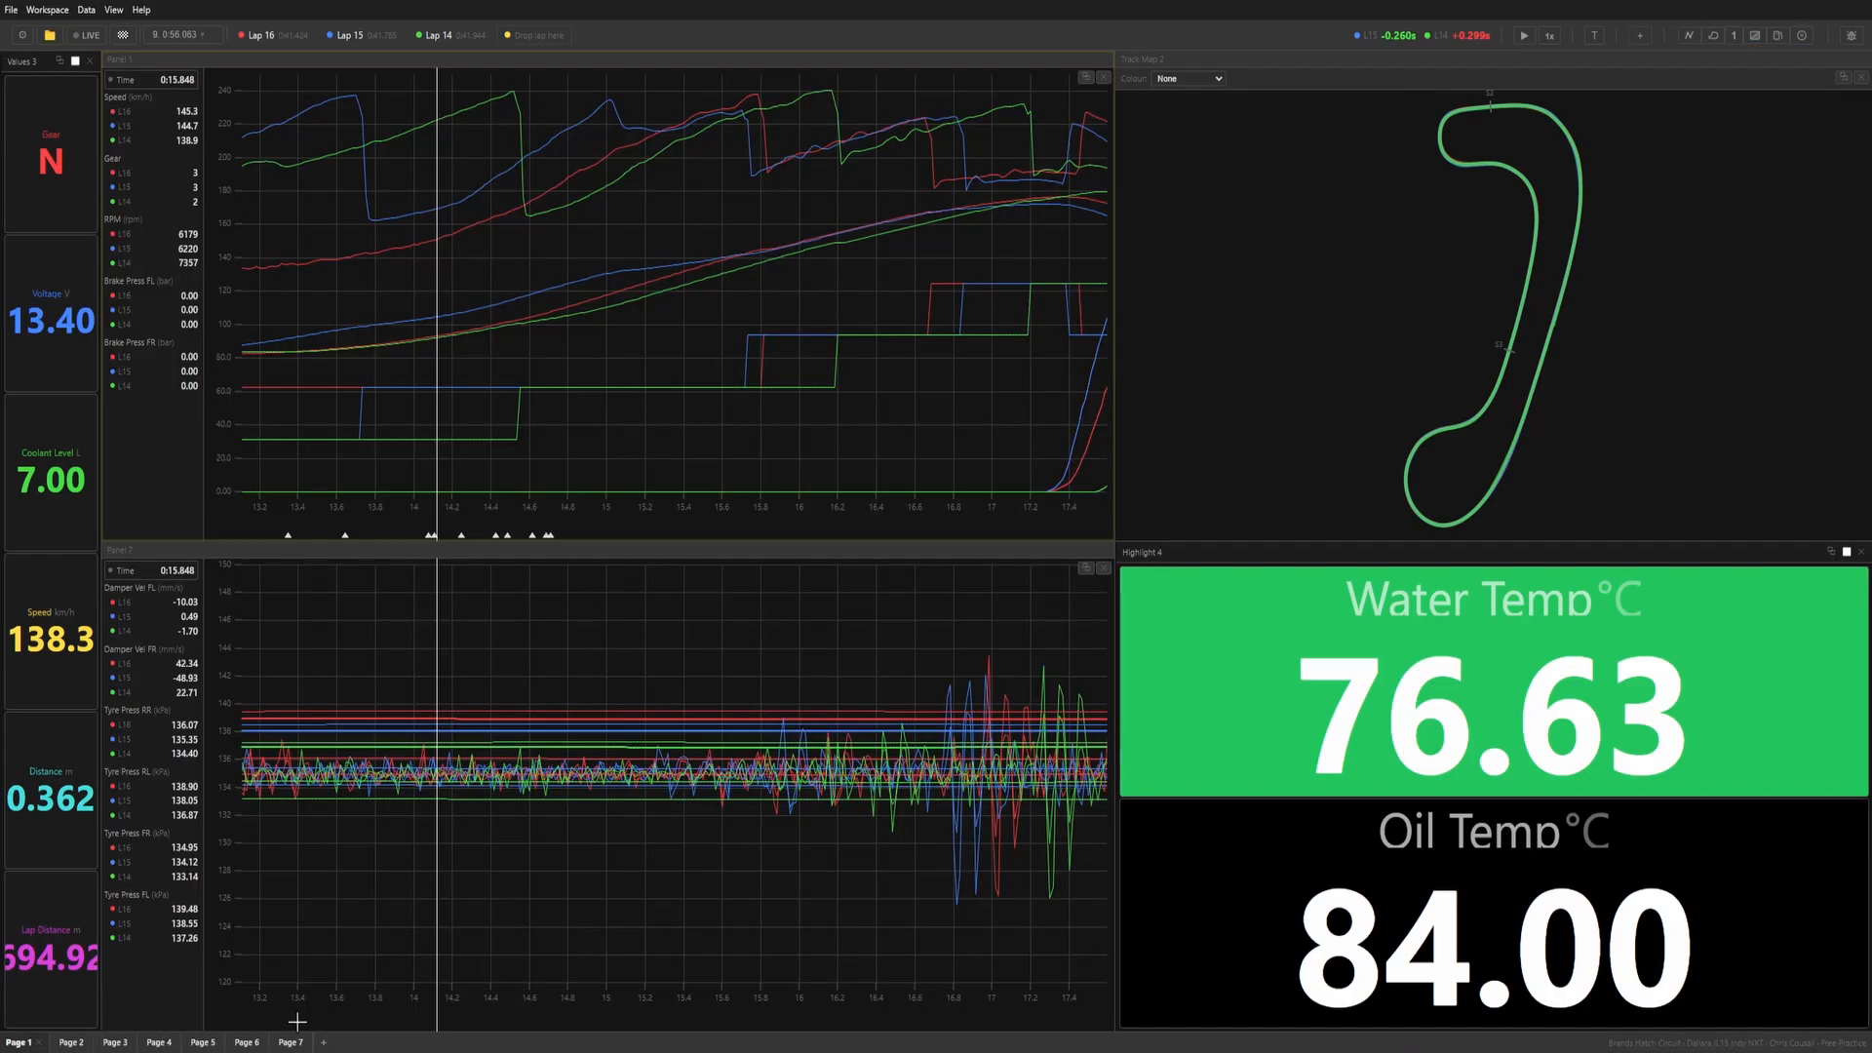
left_click(35, 1044)
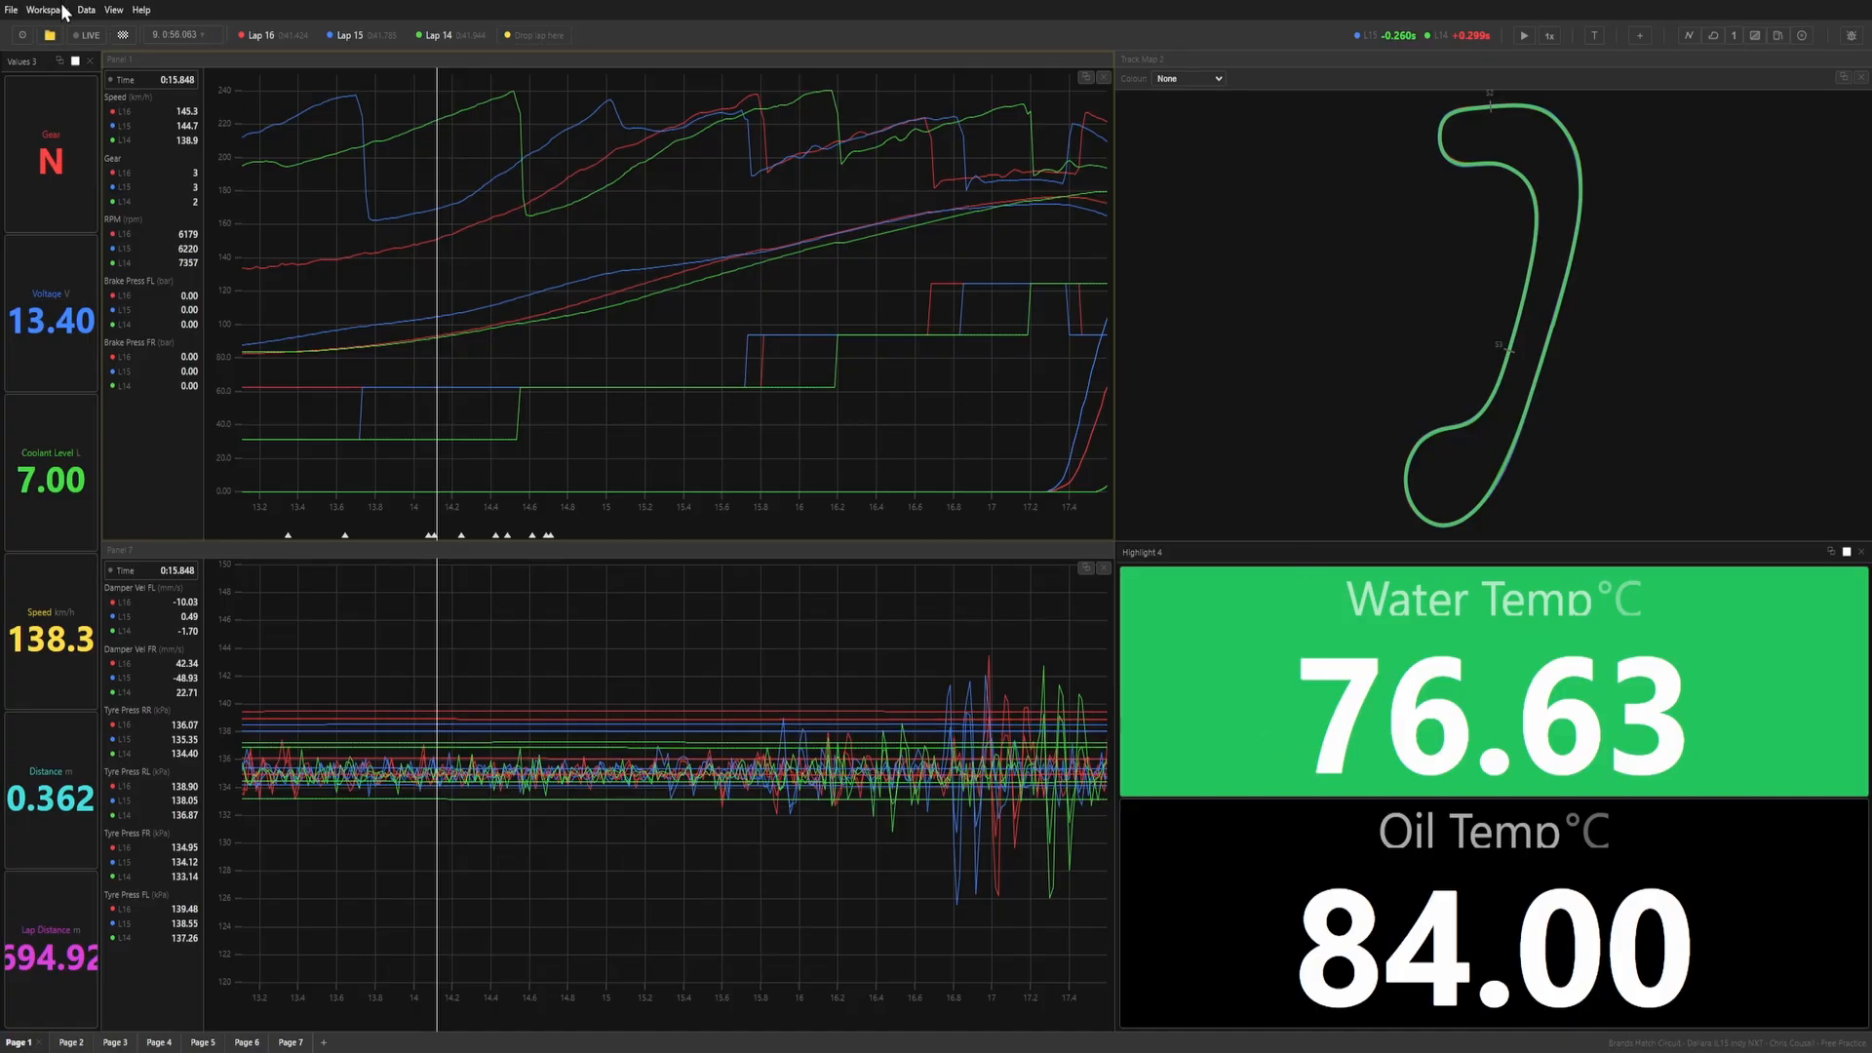
left_click(547, 483)
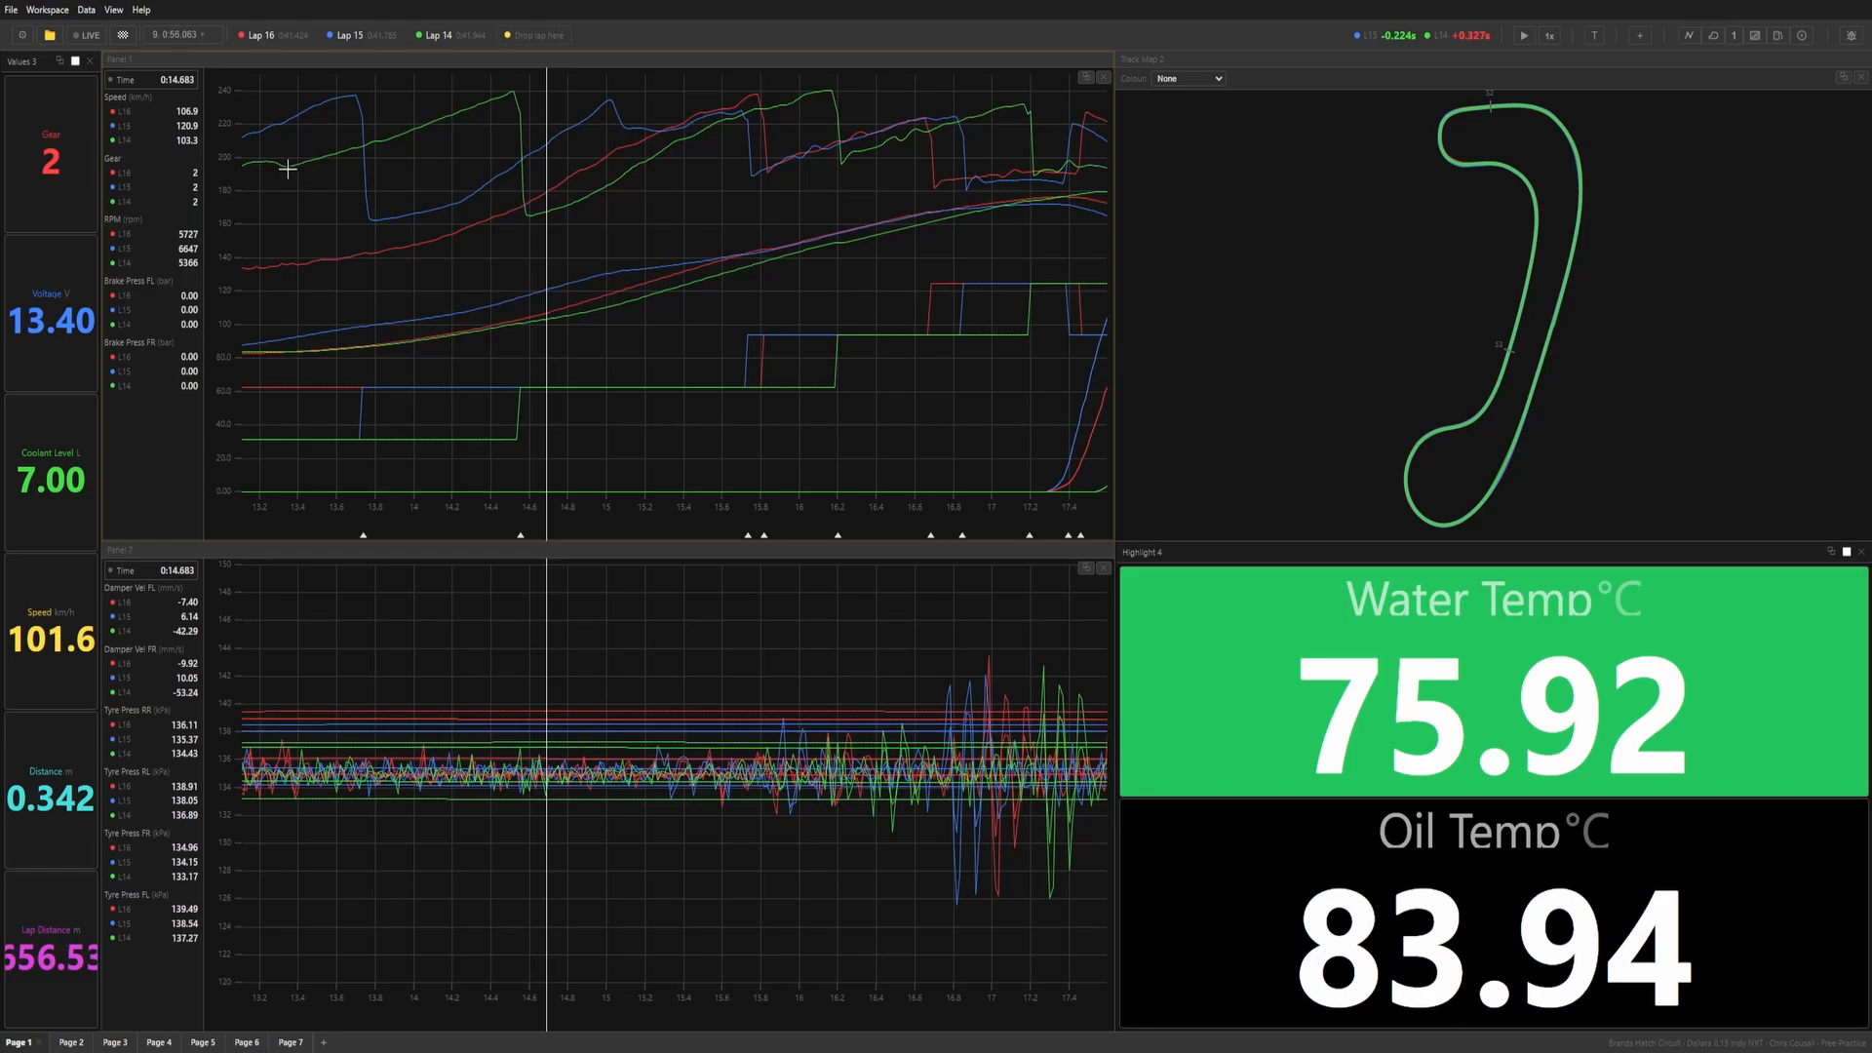
Remove laps 16, 15 and 14 from the comparison and place the graph cursor at about 15.26 s.
left_click(281, 43)
left_click(329, 42)
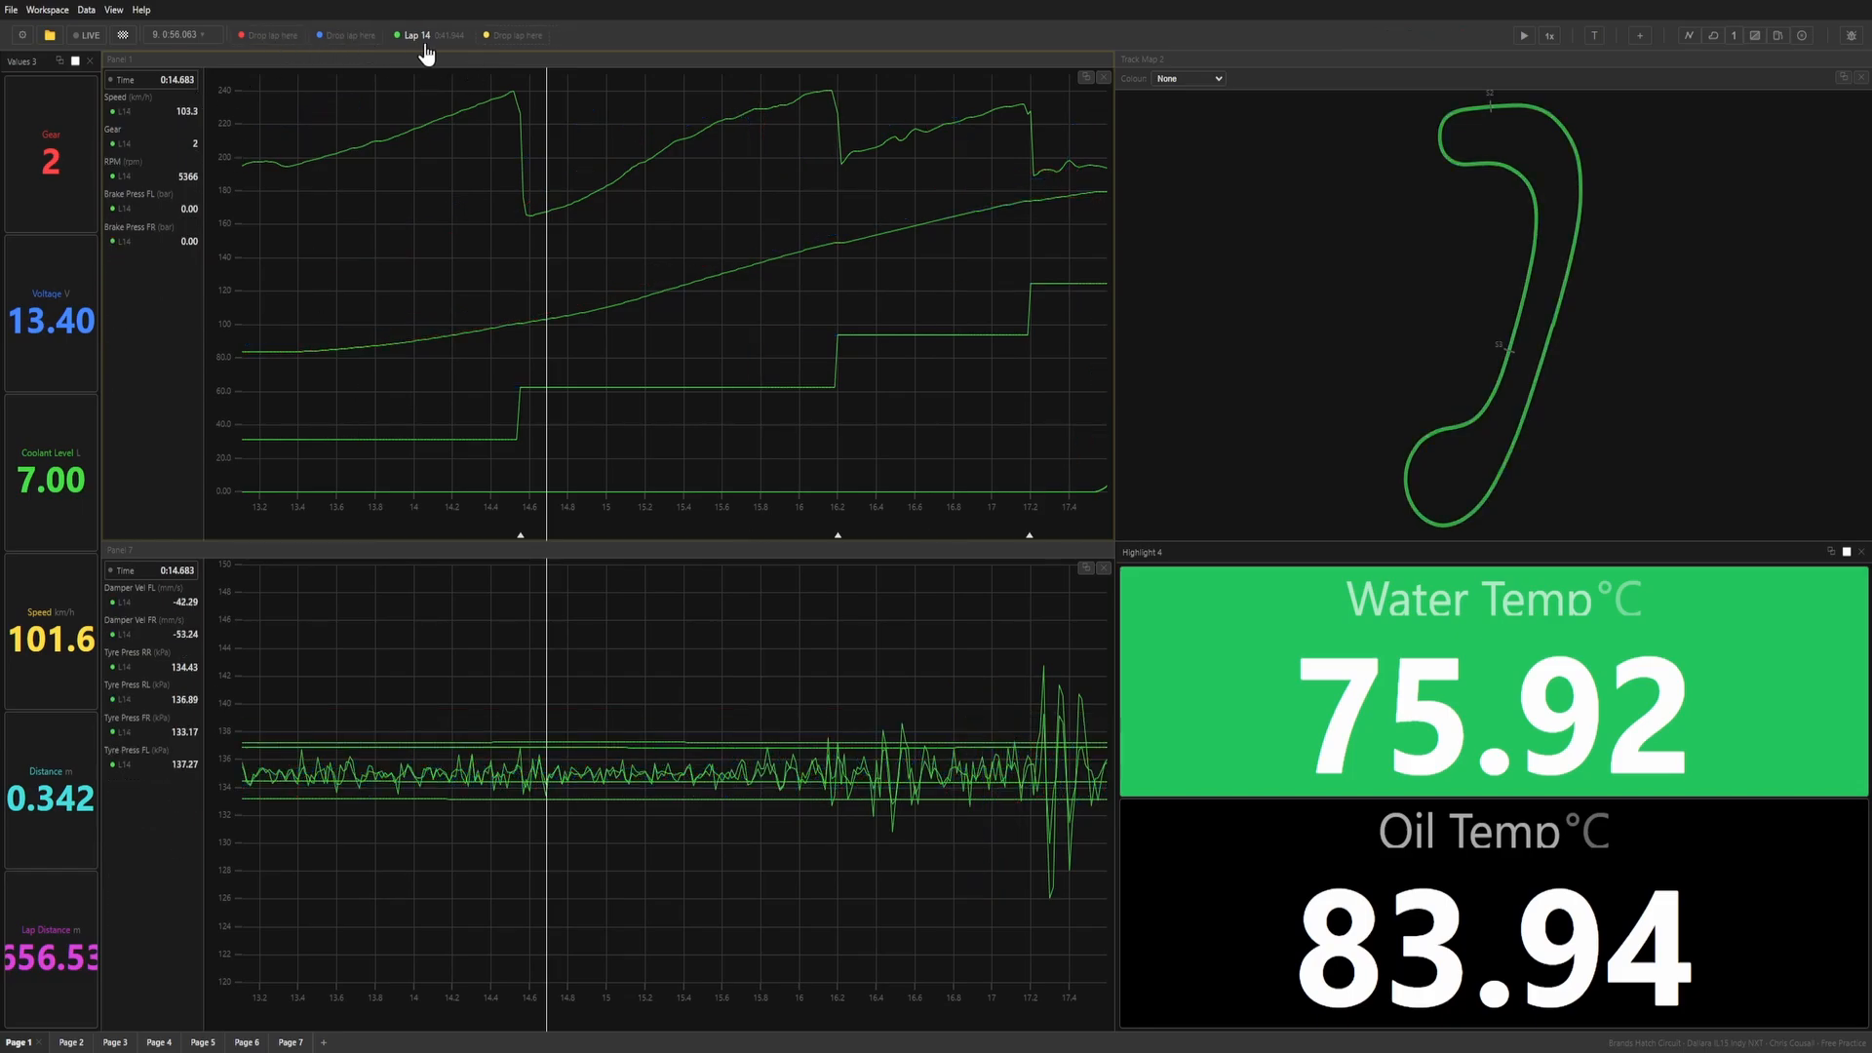
left_click(422, 44)
left_click_drag(700, 375, 658, 341)
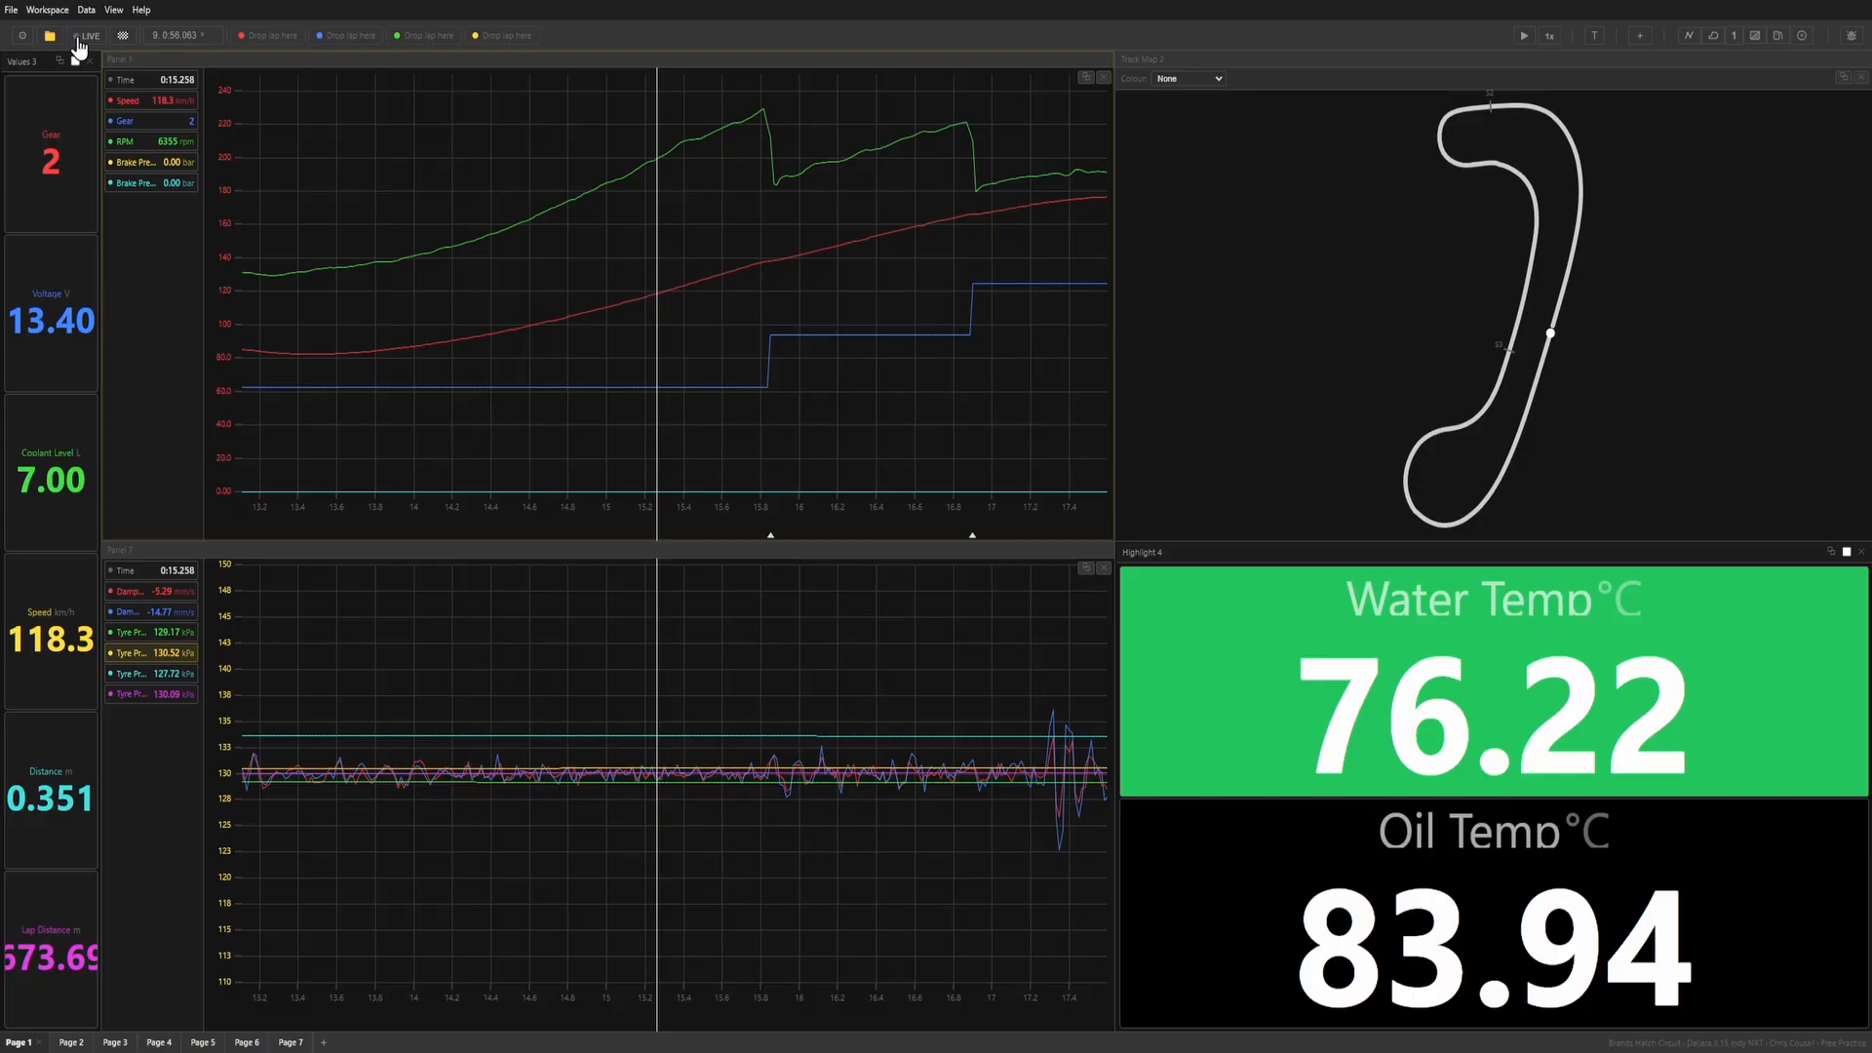
View the telemetry folder and units settings without changing them, and turn on live telemetry.
left_click(21, 36)
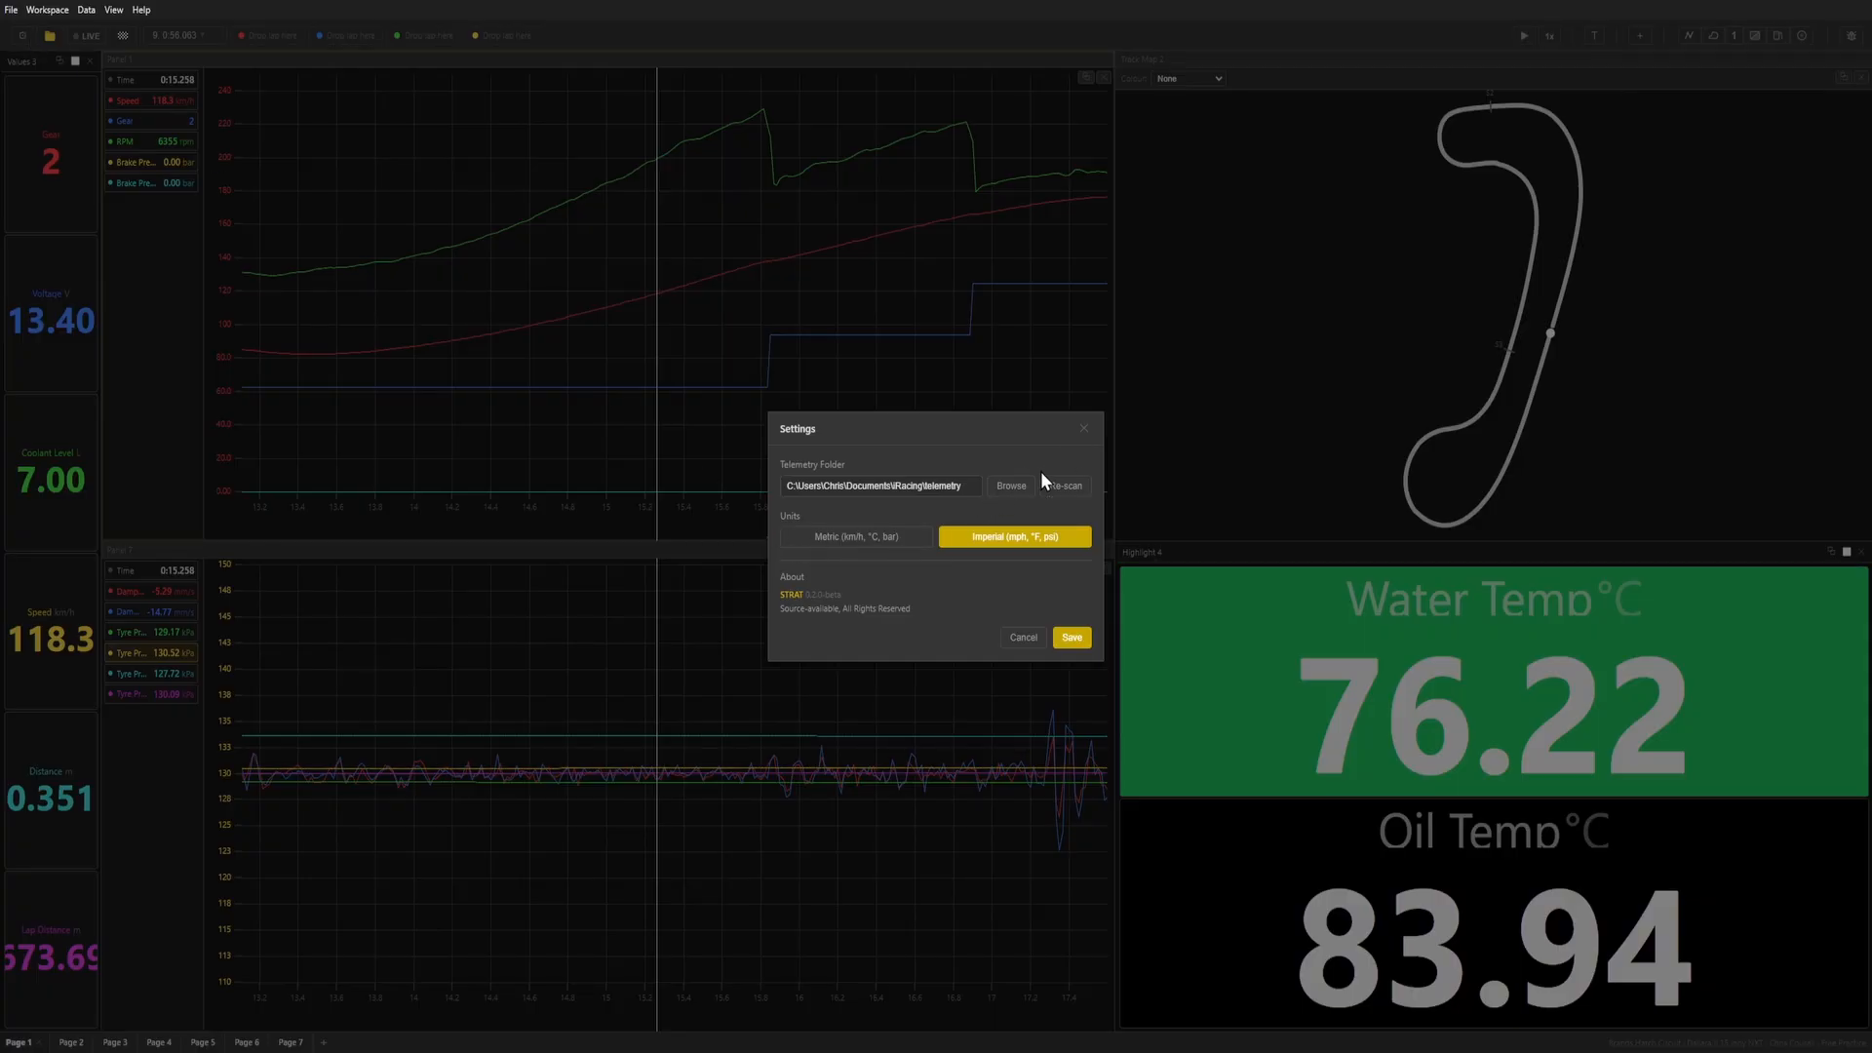
left_click(1083, 434)
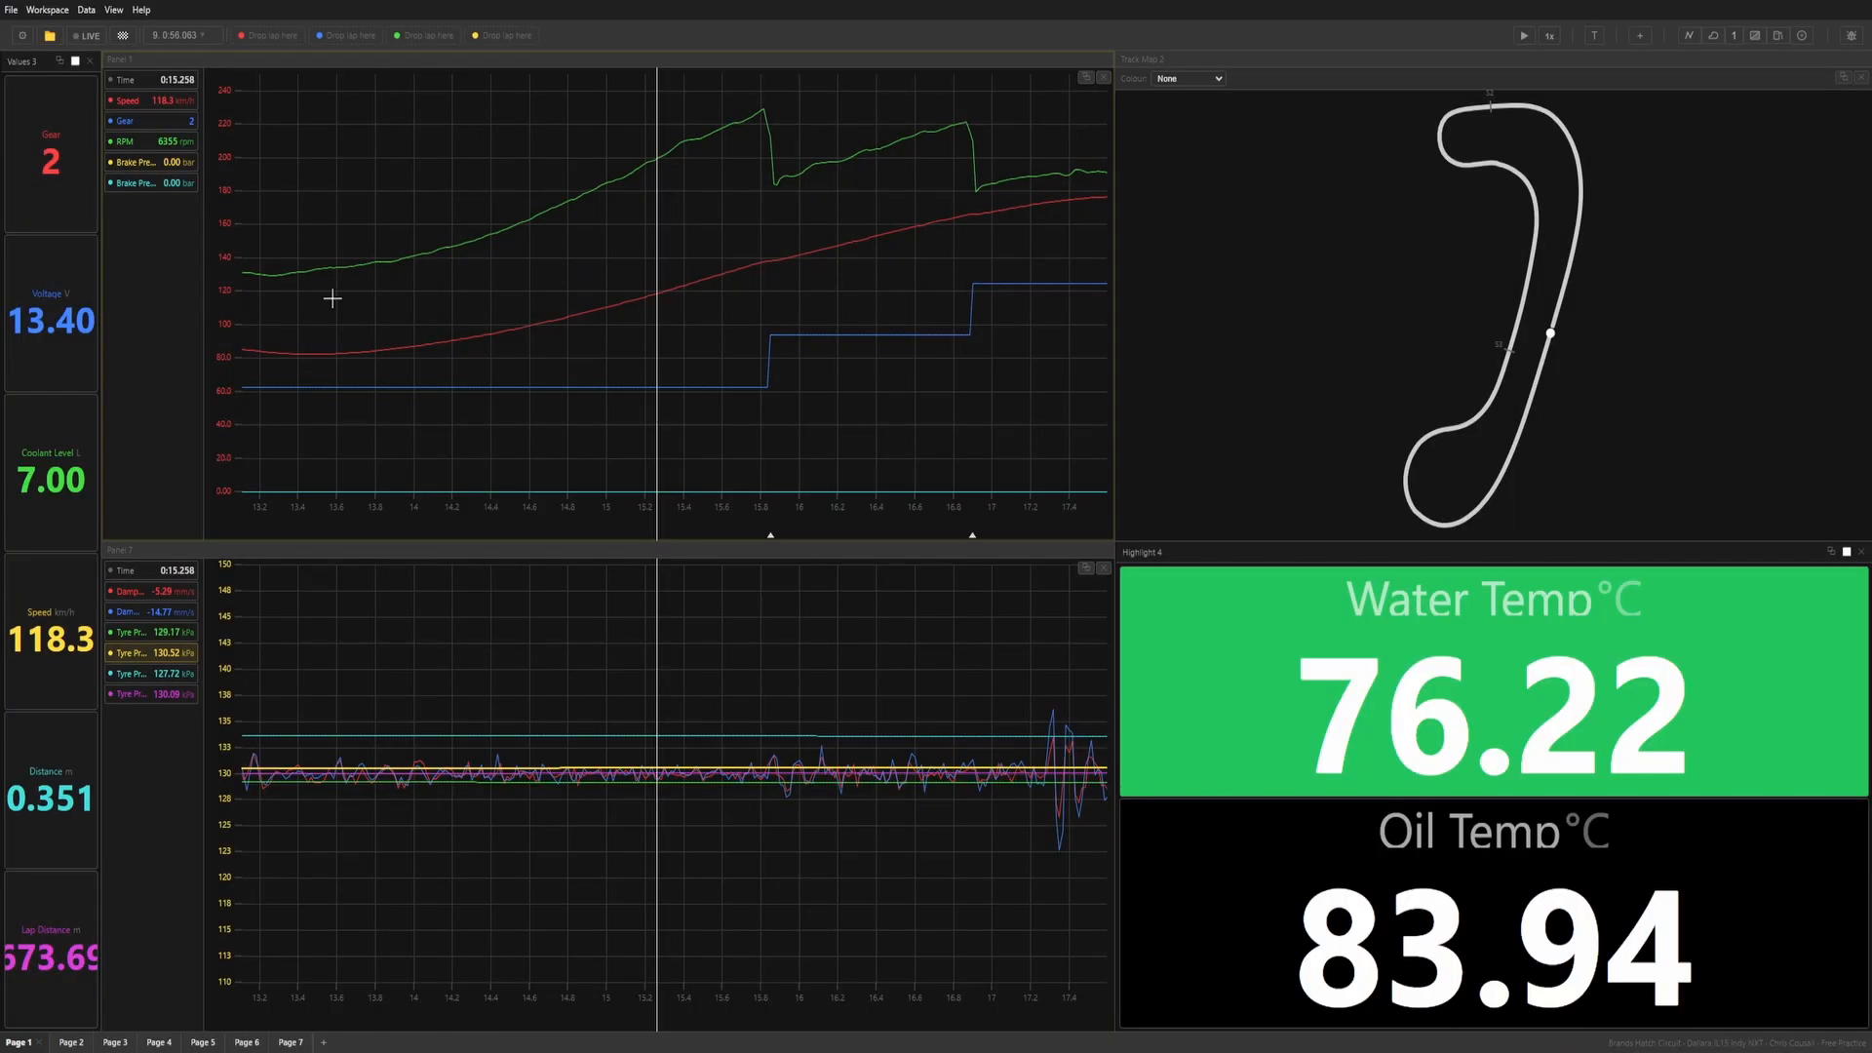
left_click(94, 37)
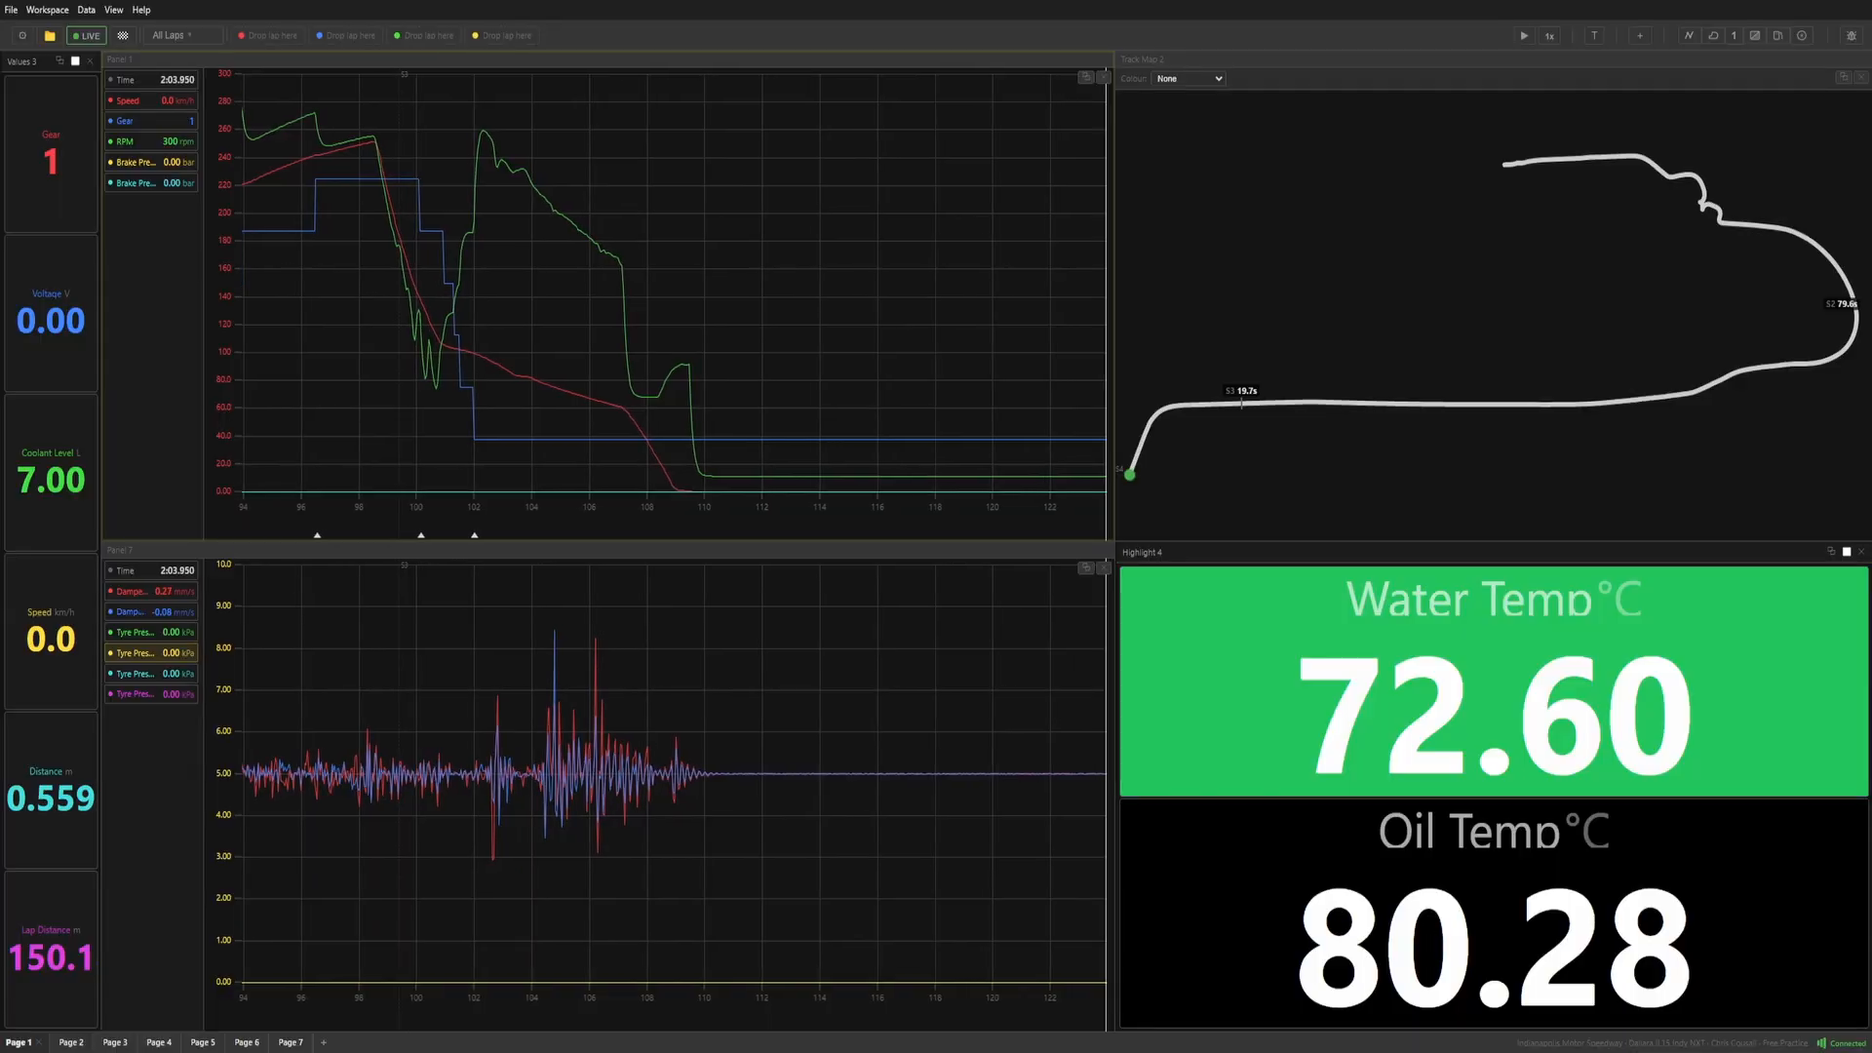
View the bug report form and close it without submitting a report.
left_click(1852, 36)
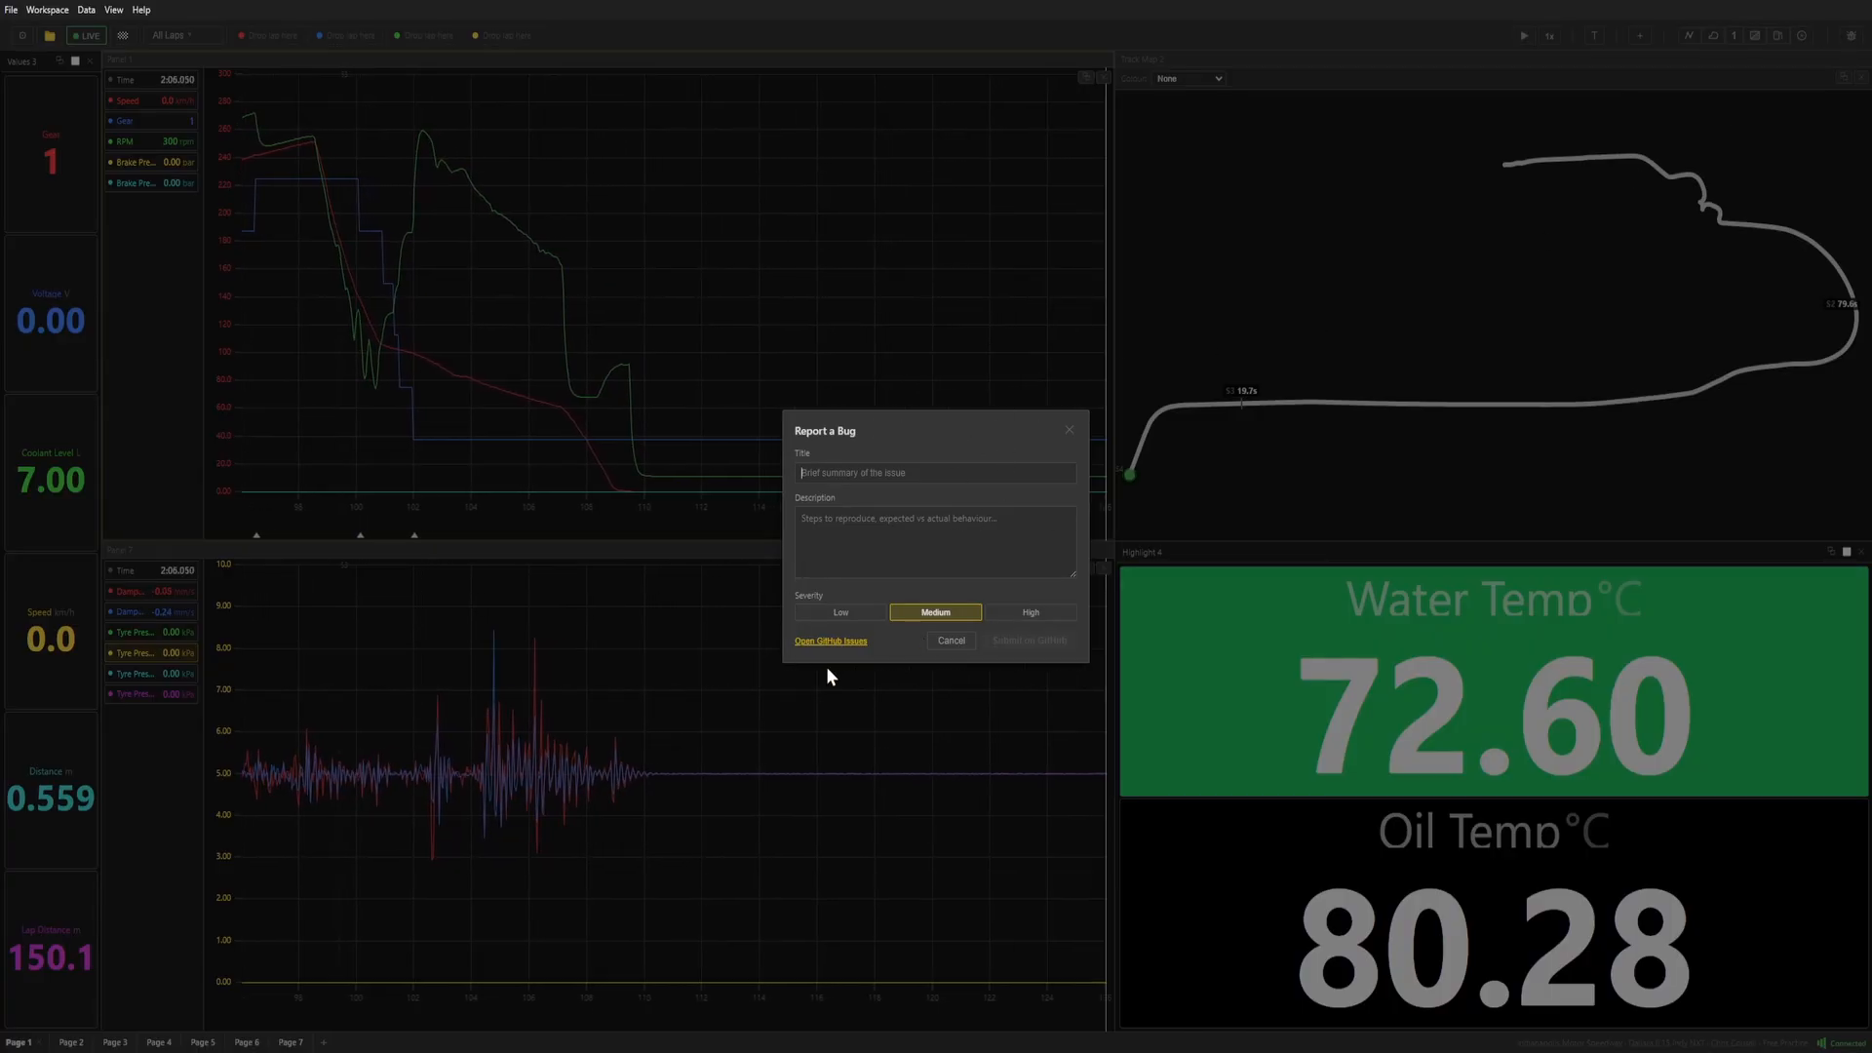
left_click(1069, 433)
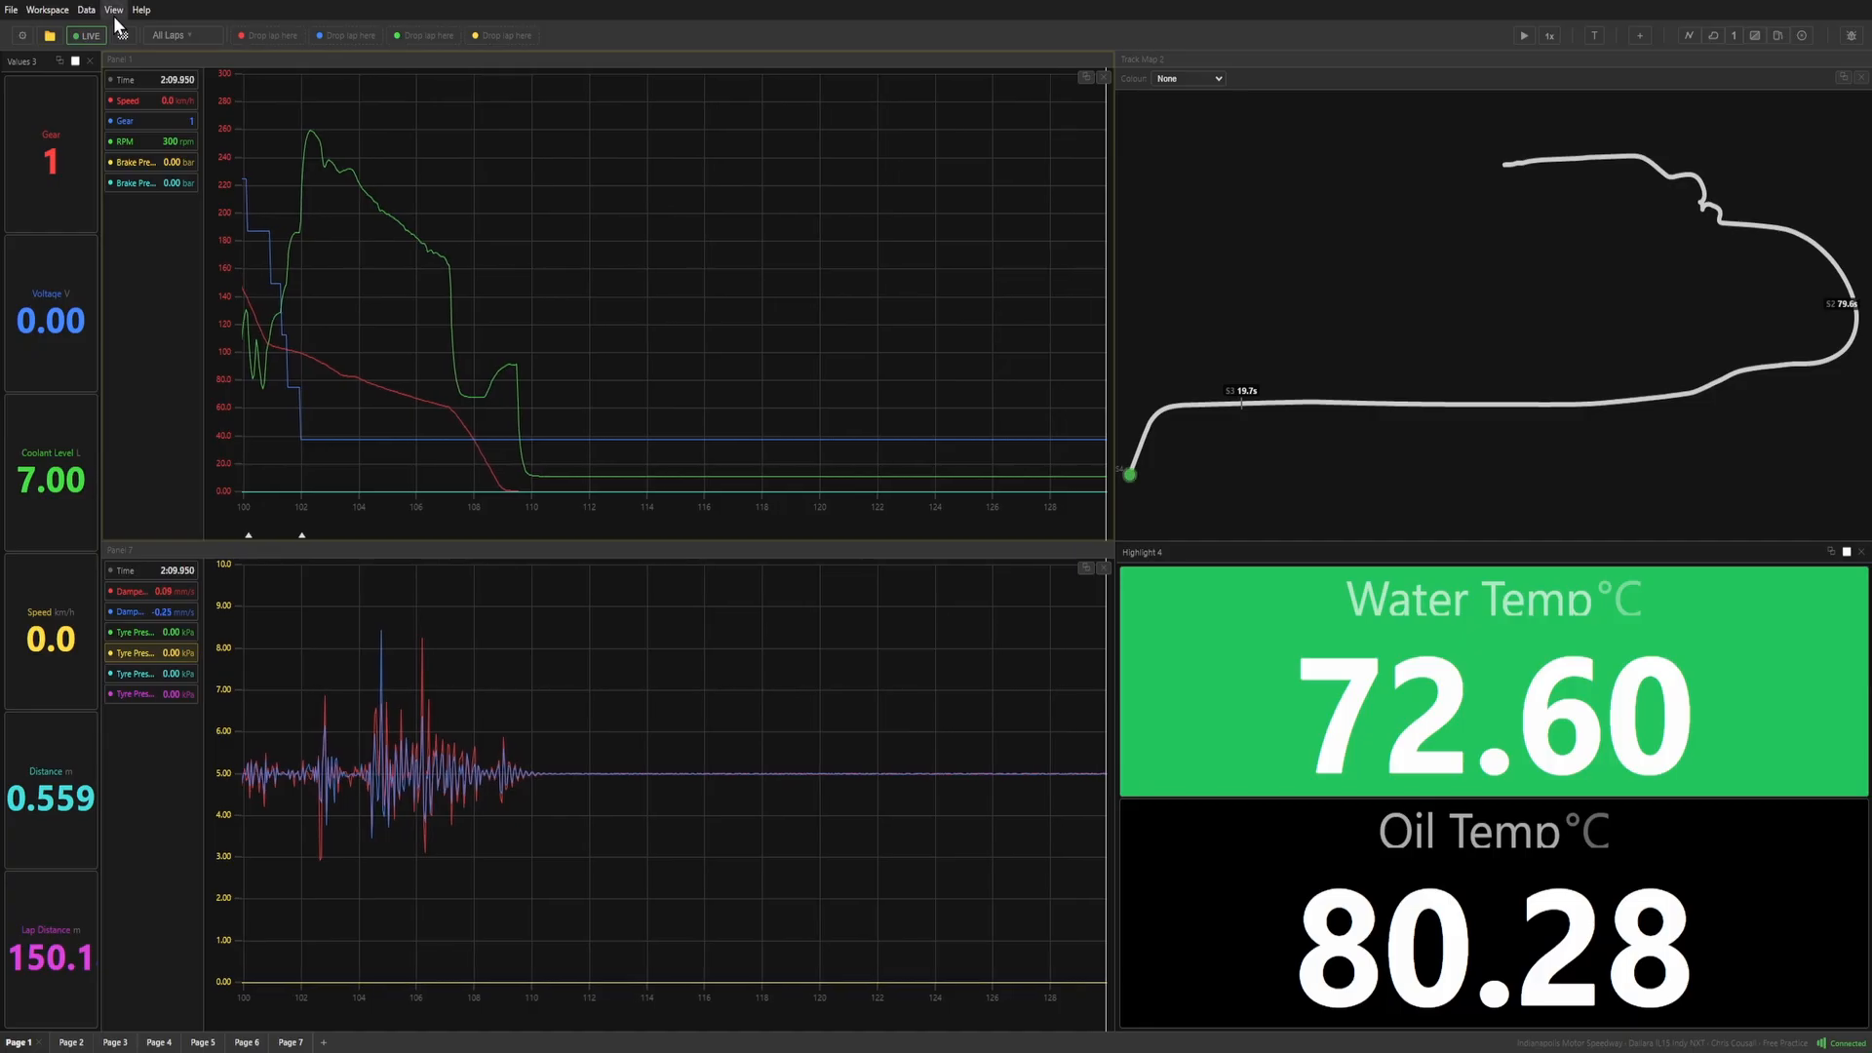
Load the recent WIP Page workspace and dismiss the session summary.
left_click(39, 10)
left_click(56, 42)
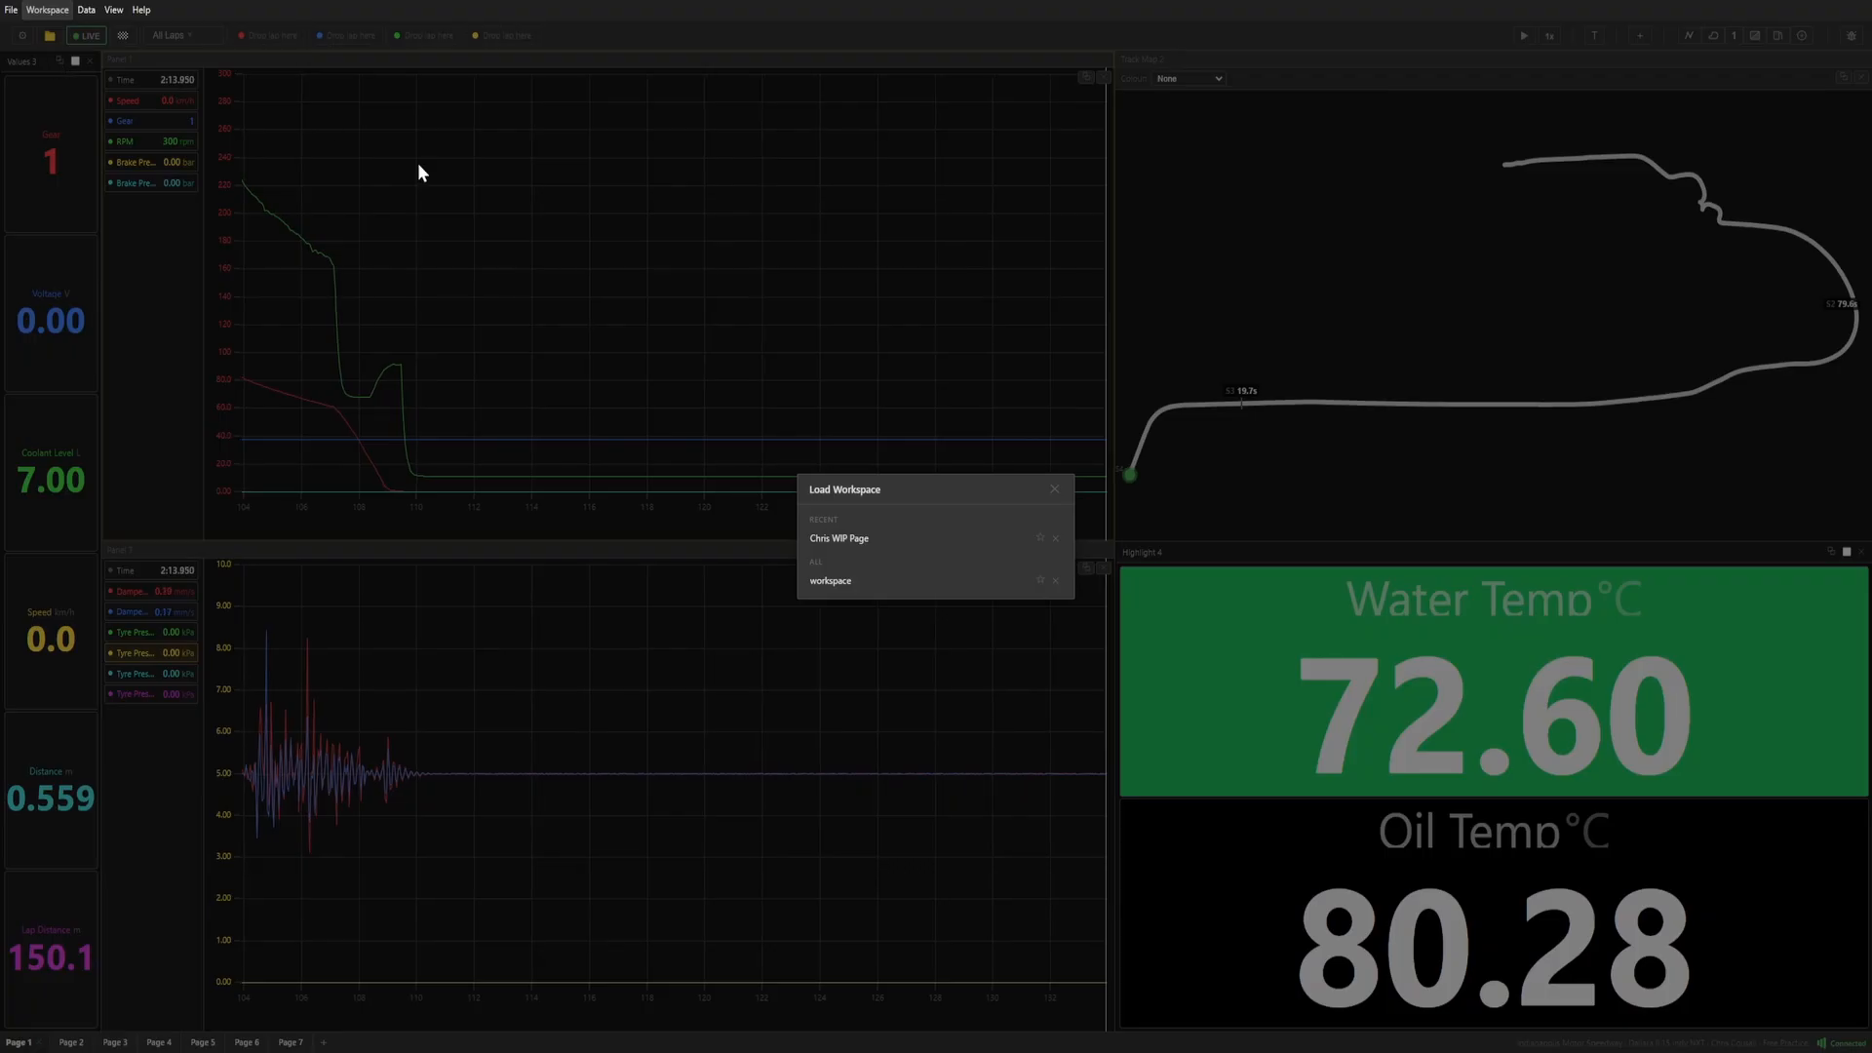
left_click(858, 539)
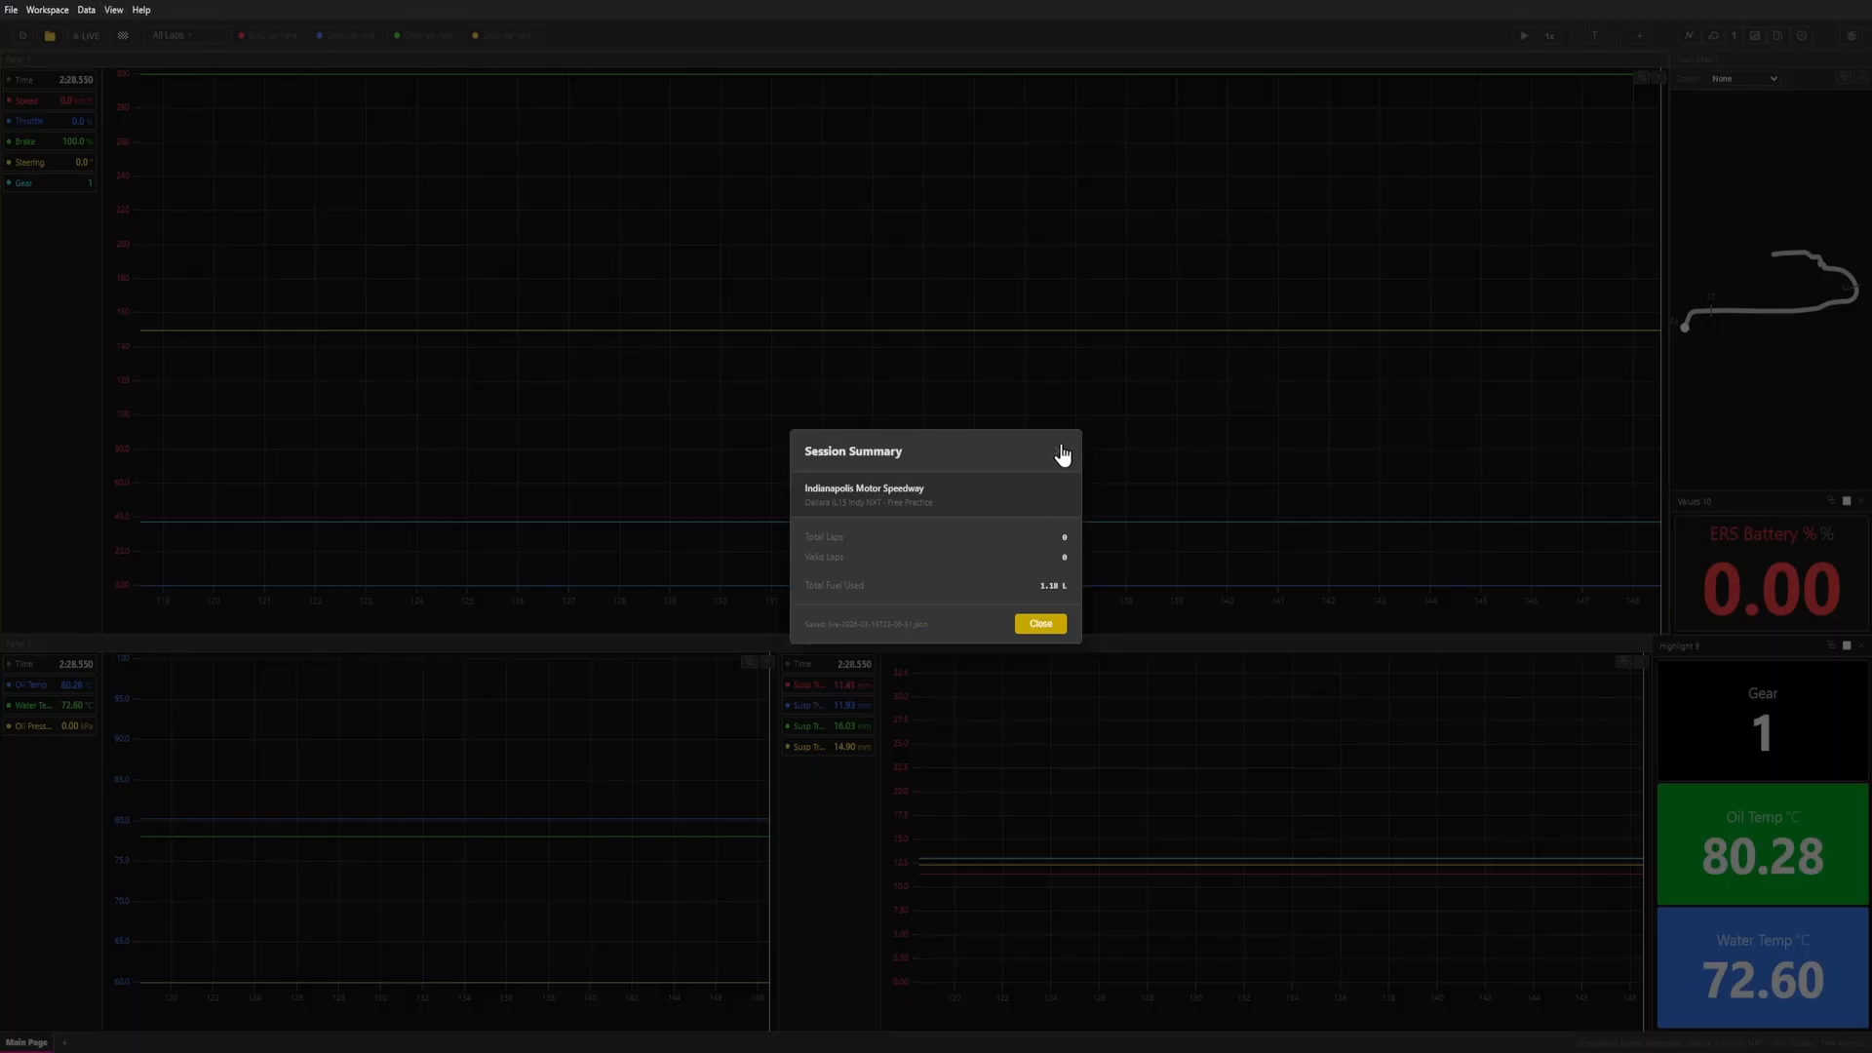
left_click(1060, 450)
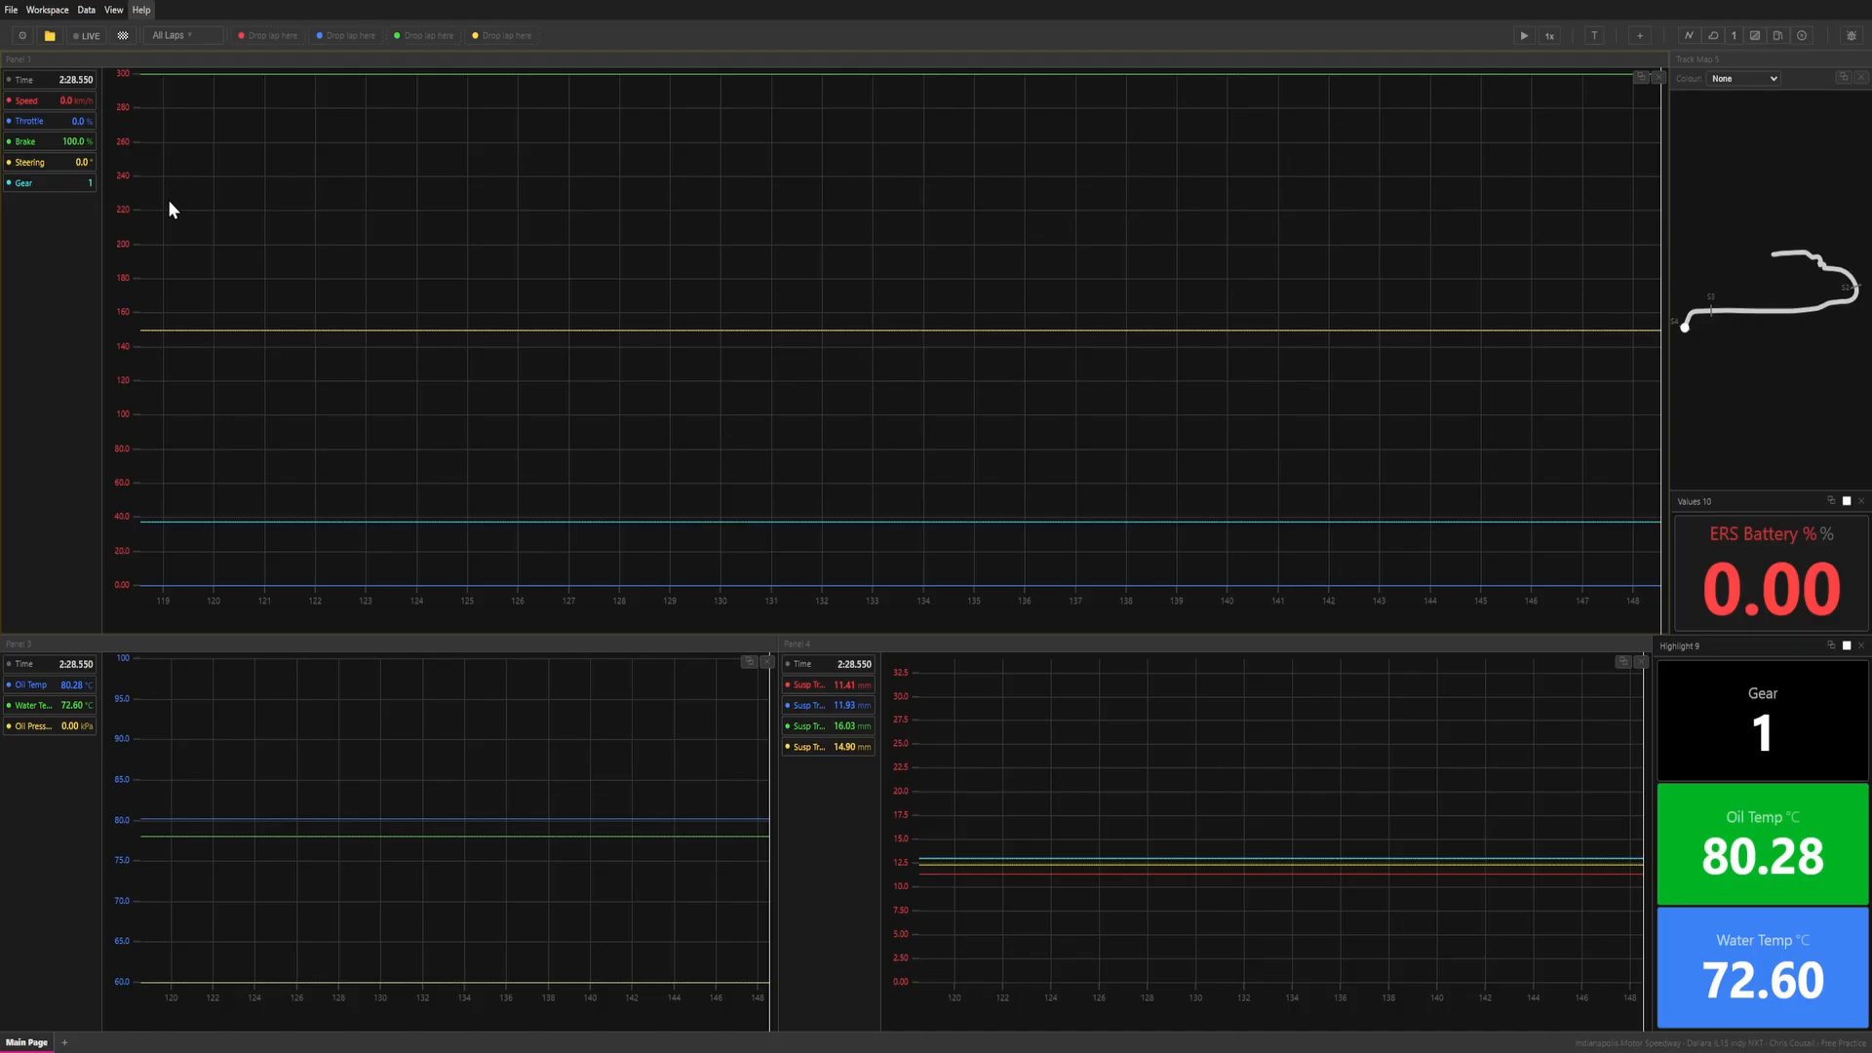
Switch to the STRAT Patreon page in the browser, open the STRAT v0.2.0 beta post and read its release notes.
left_click(613, 270)
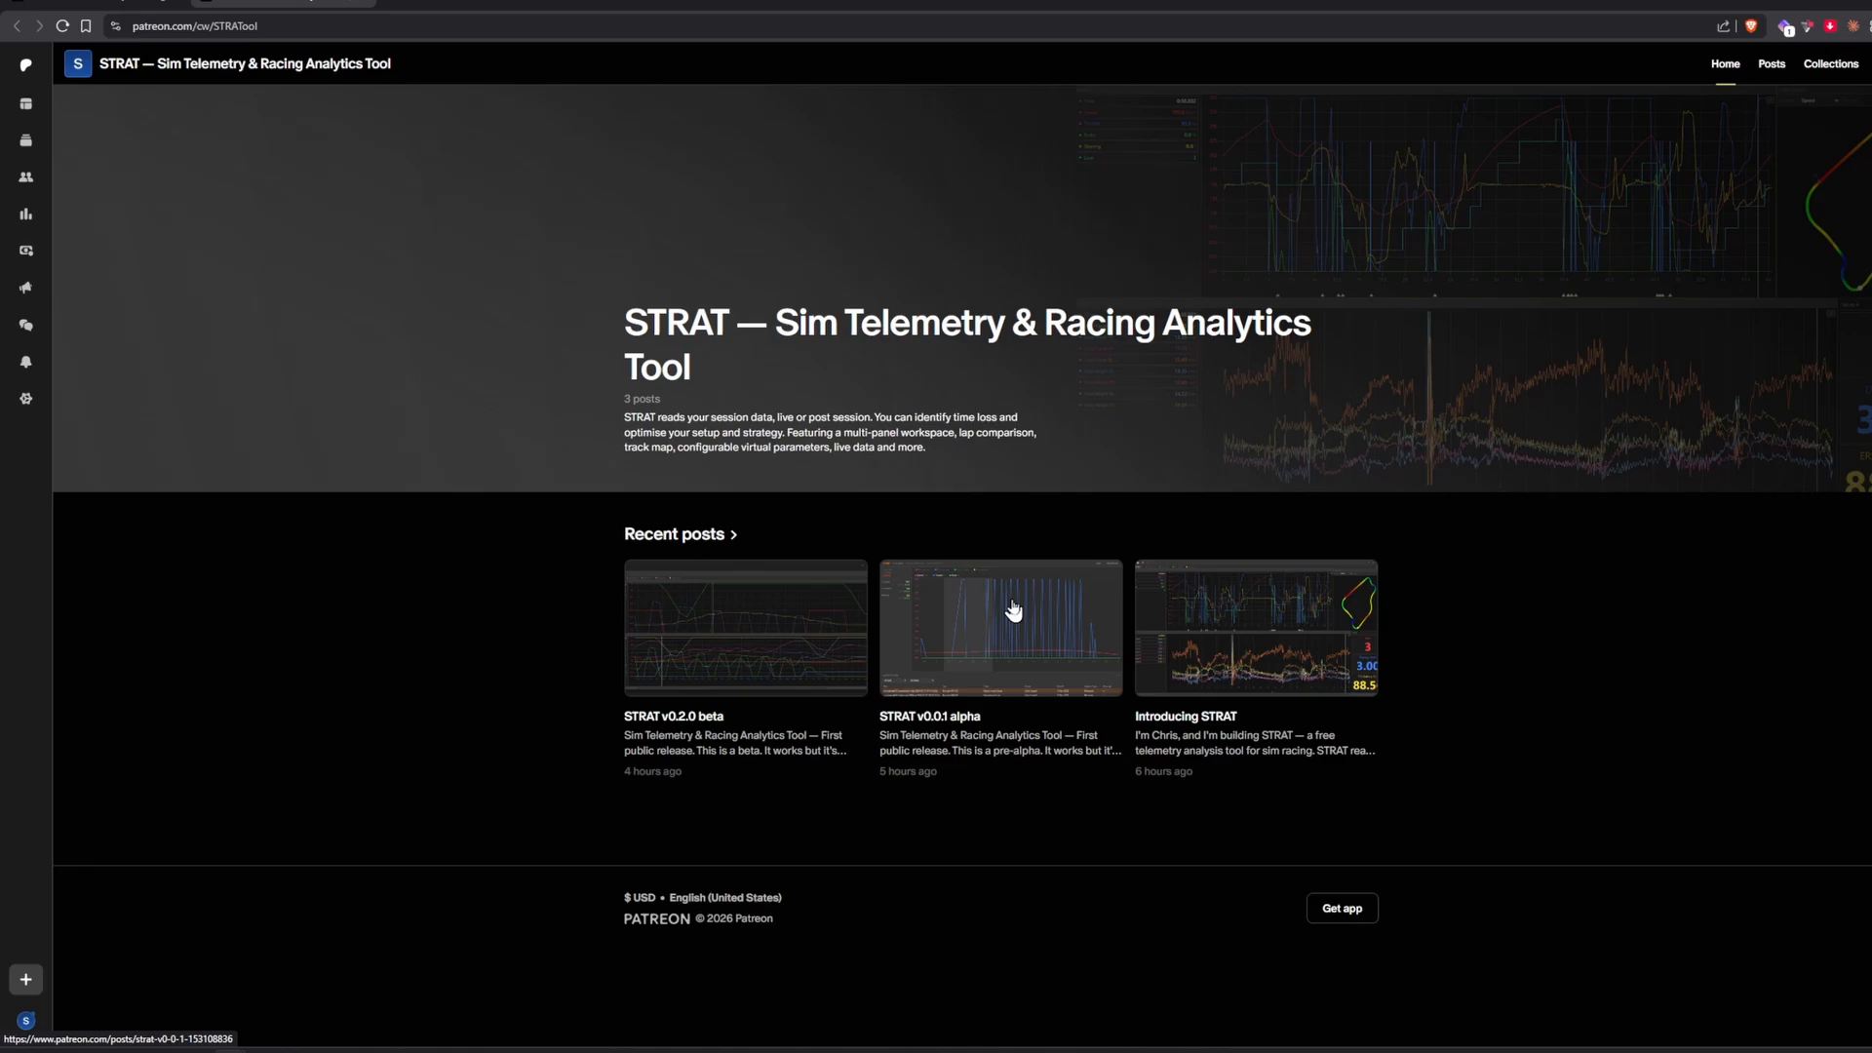
left_click(736, 639)
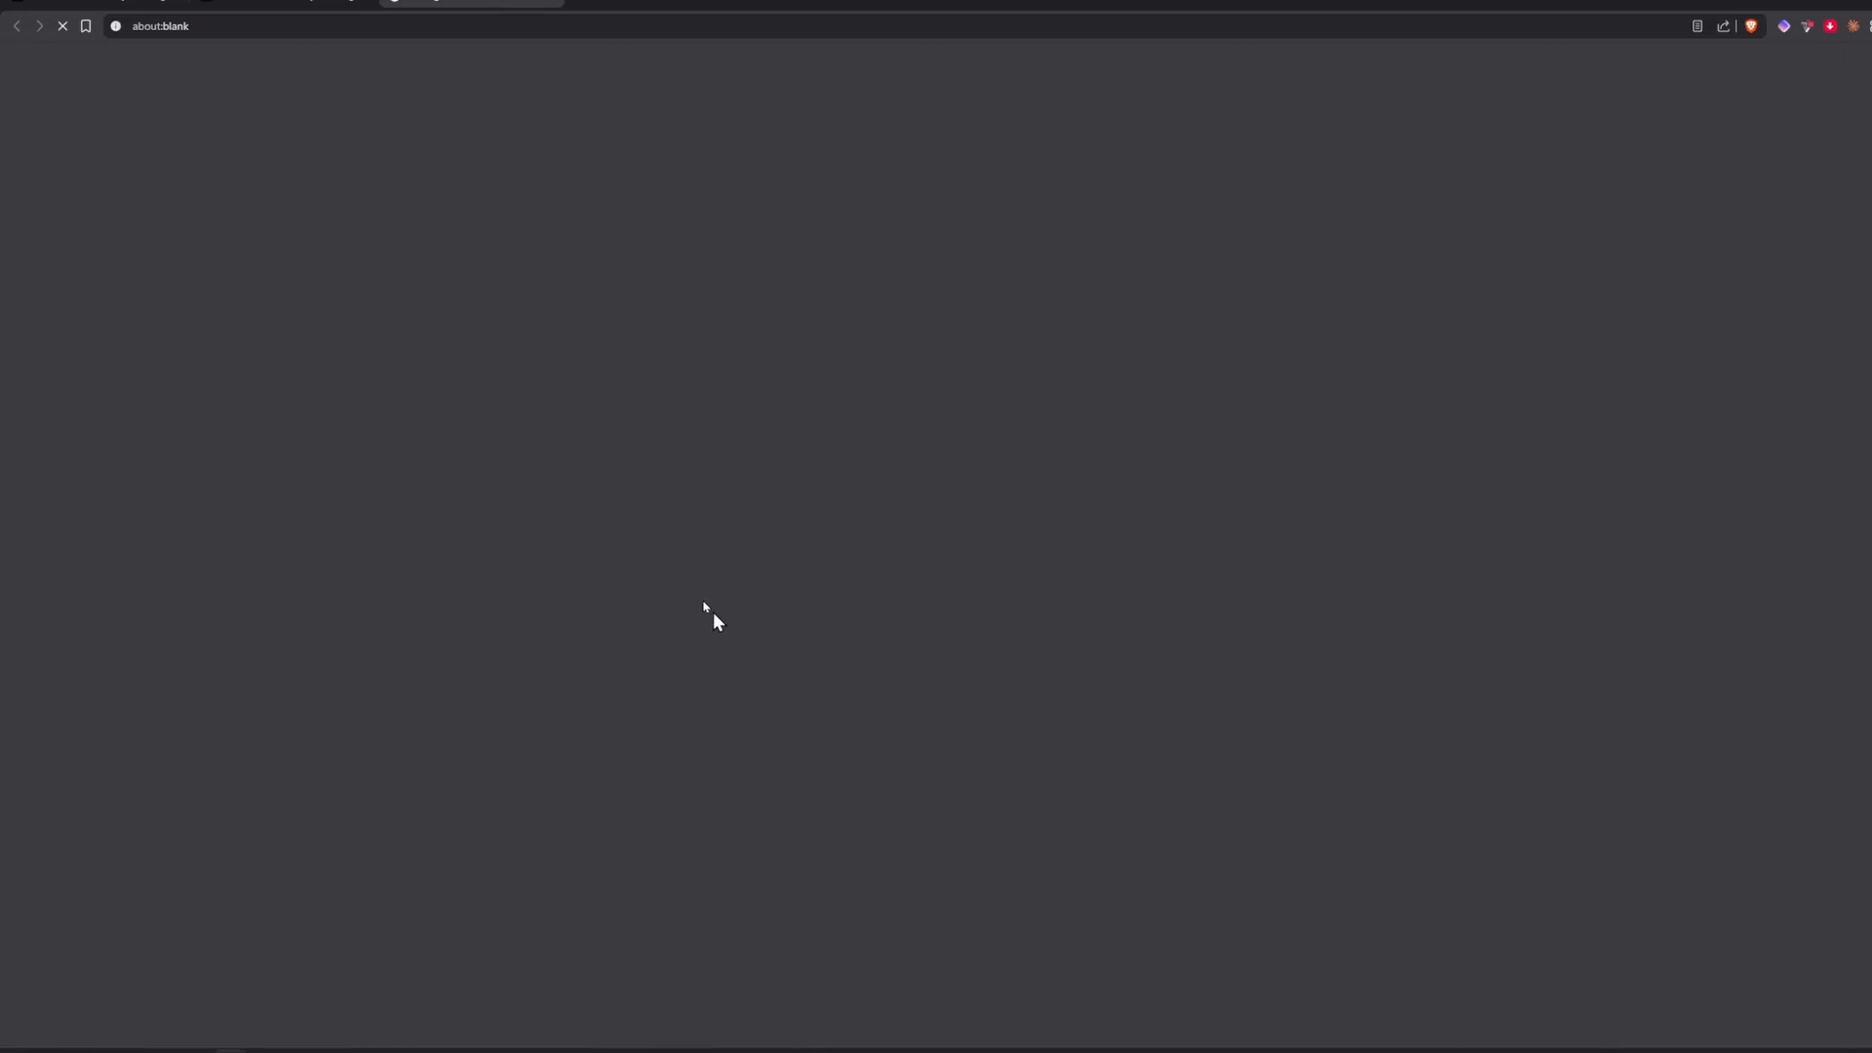
scroll(586, 424, "down", 2)
scroll(609, 425, "down", 3)
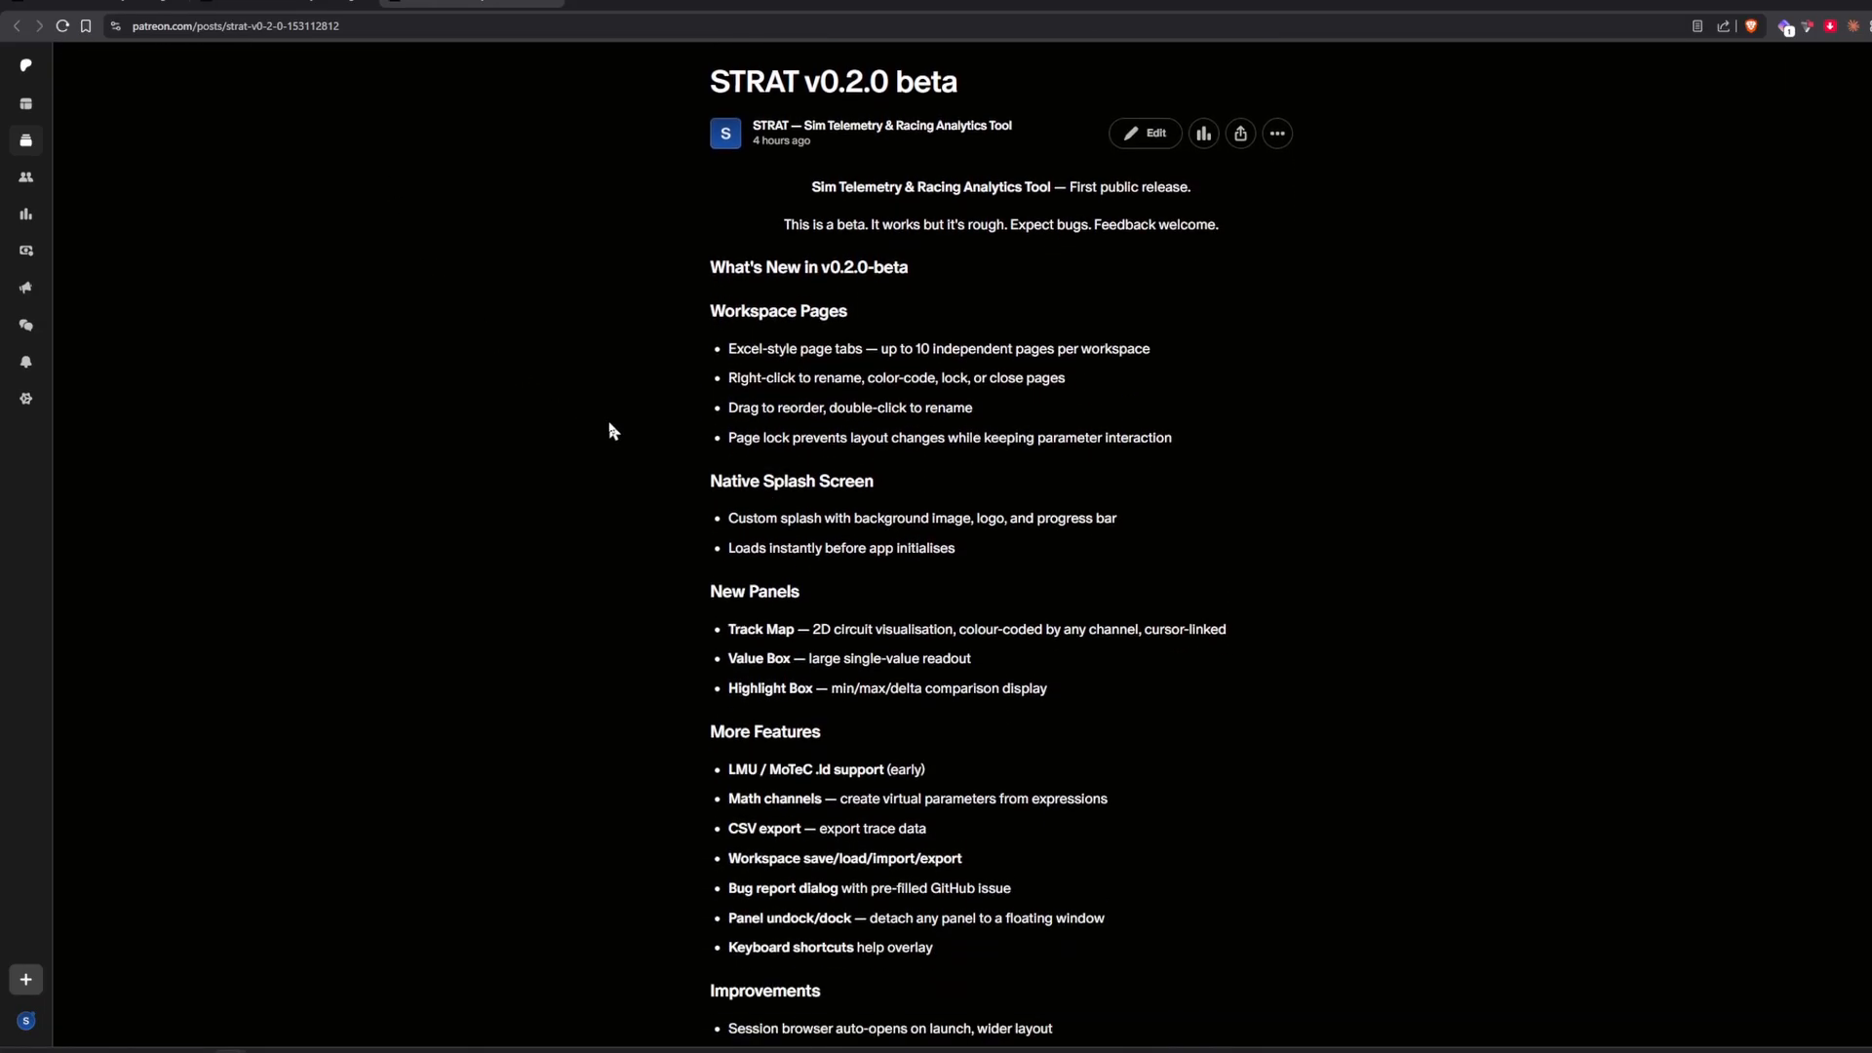
scroll(610, 428, "up", 3)
scroll(635, 451, "up", 1)
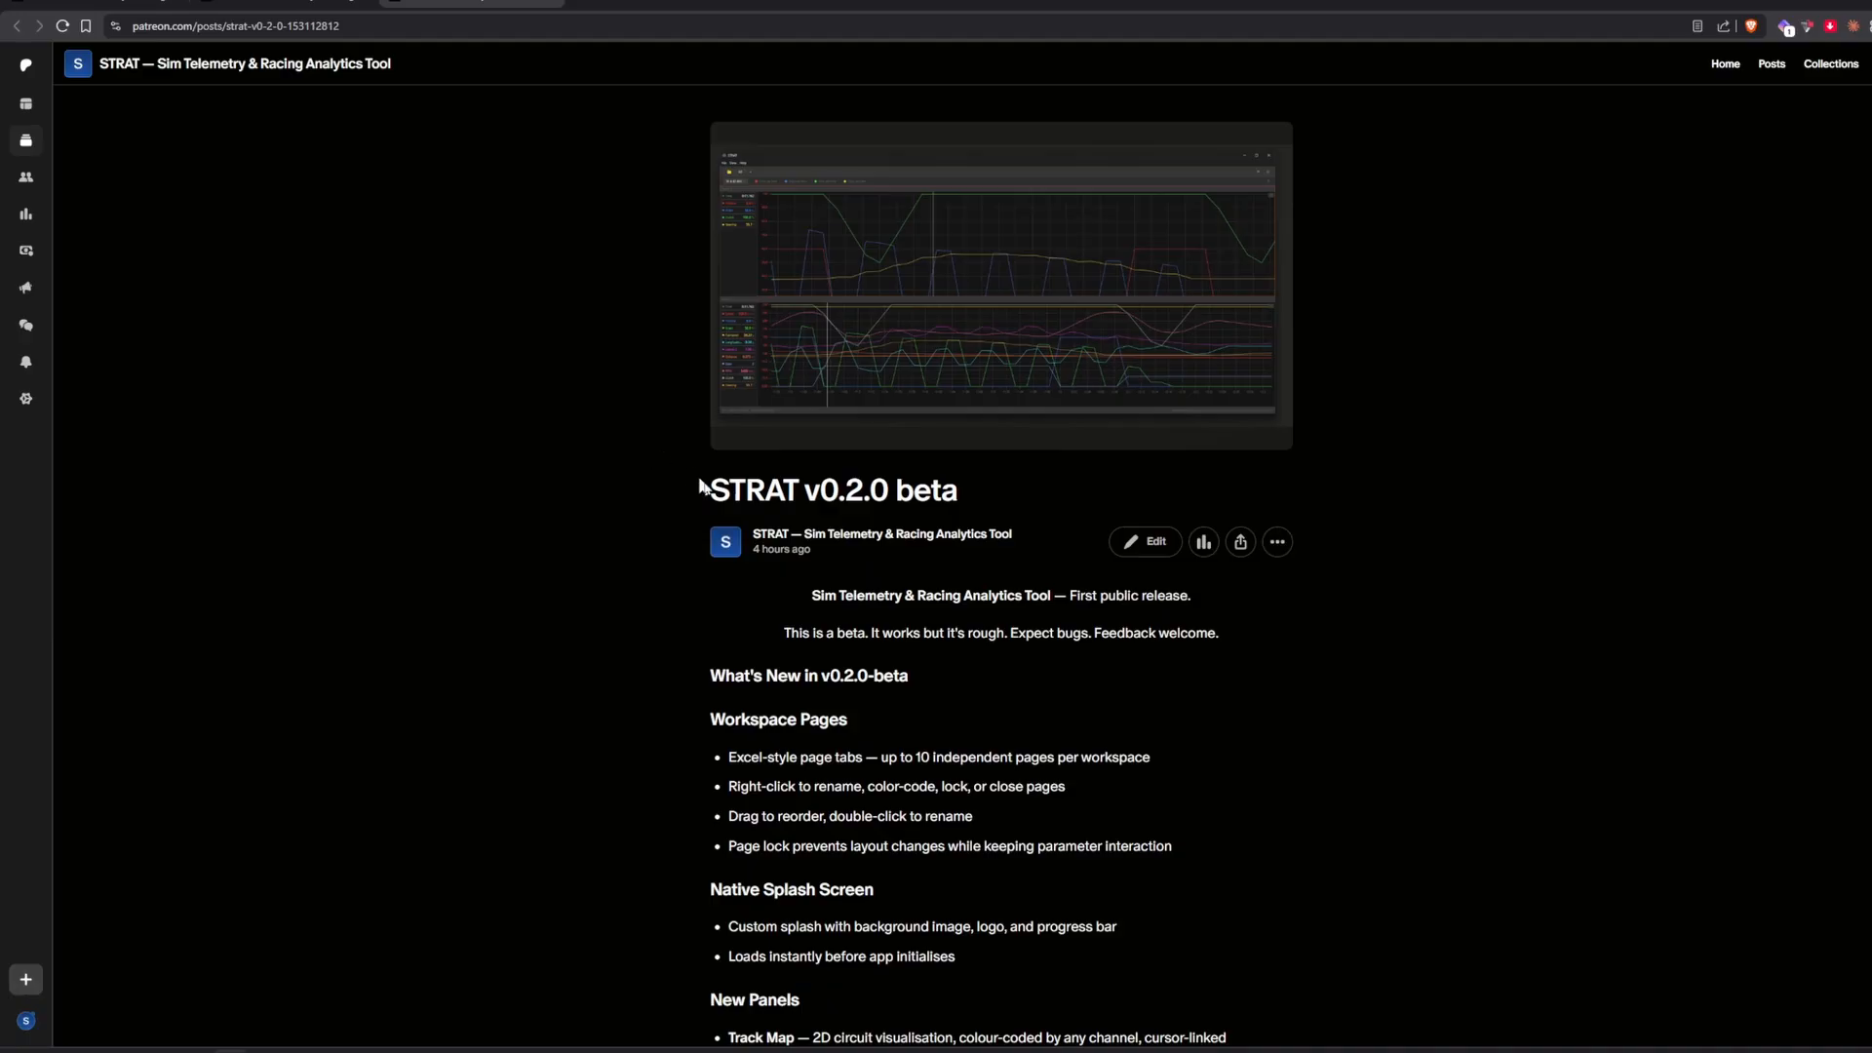
scroll(702, 485, "down", 4)
scroll(946, 396, "up", 4)
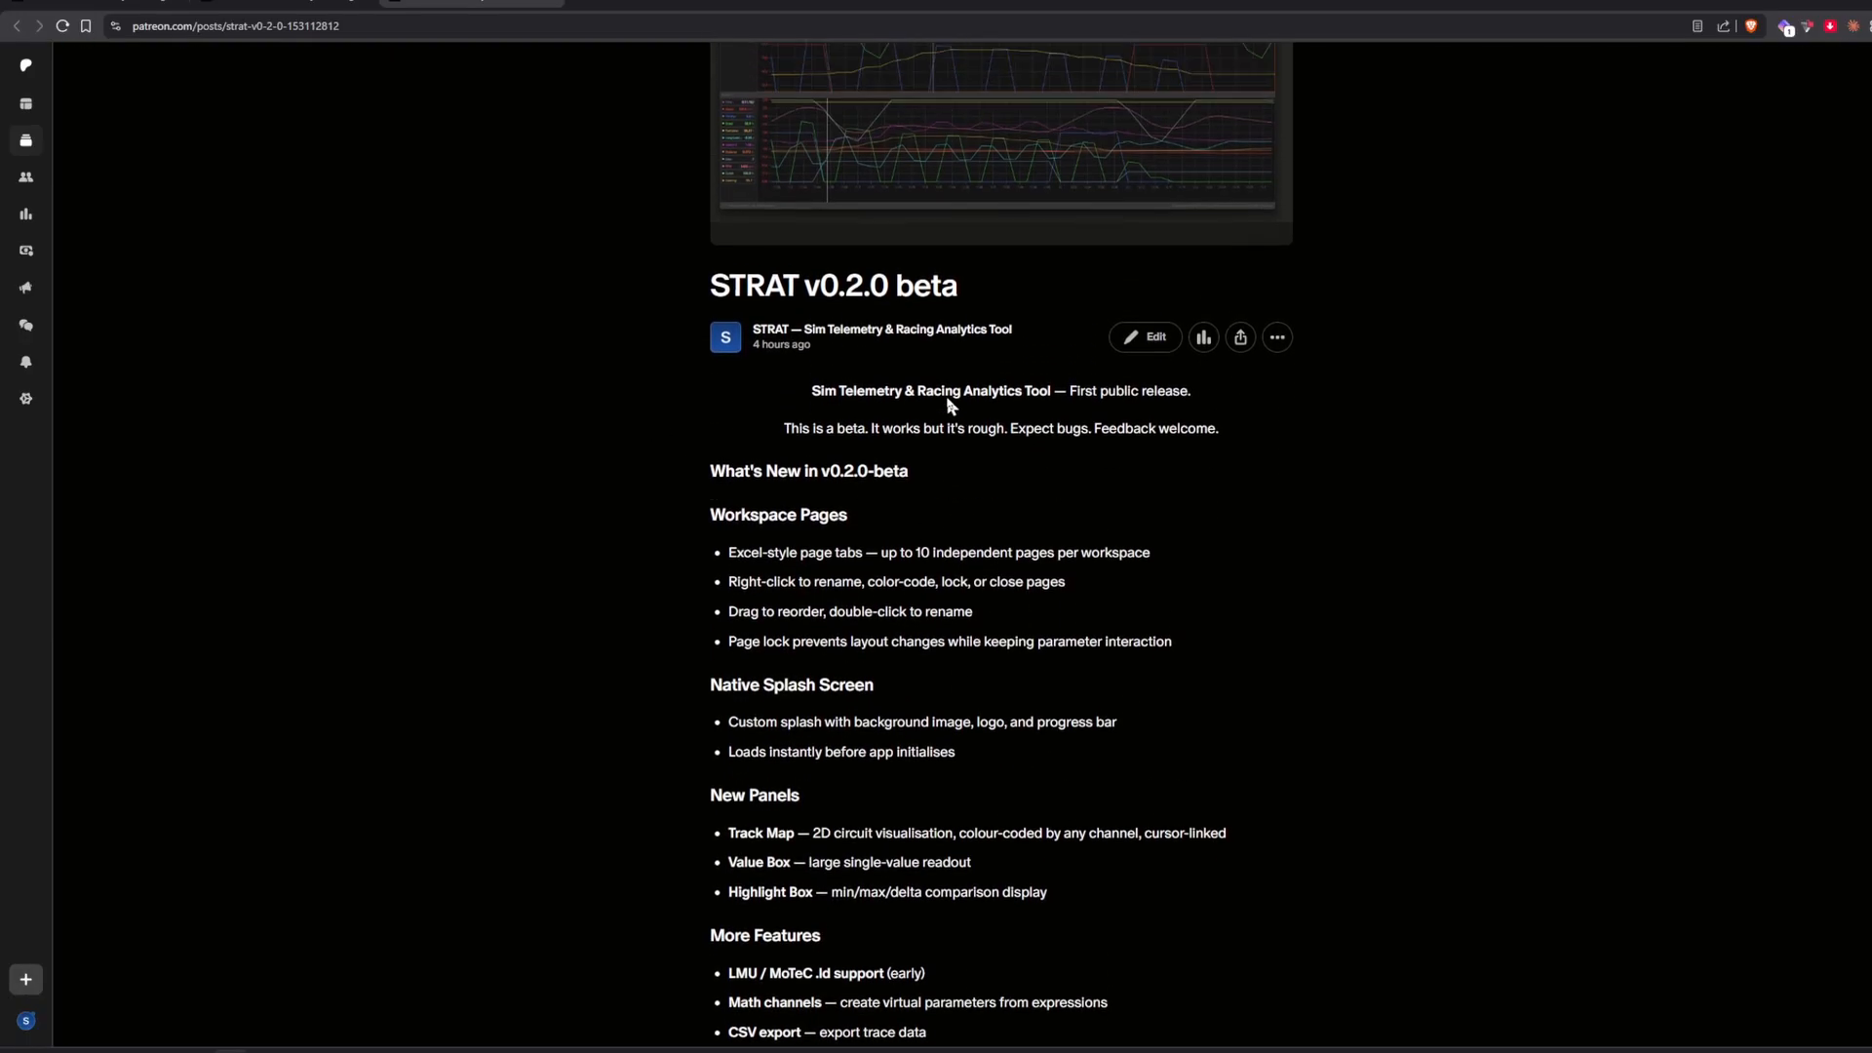
View the beta post's cover image enlarged, then examine the post's feature list and attachments.
left_click(984, 218)
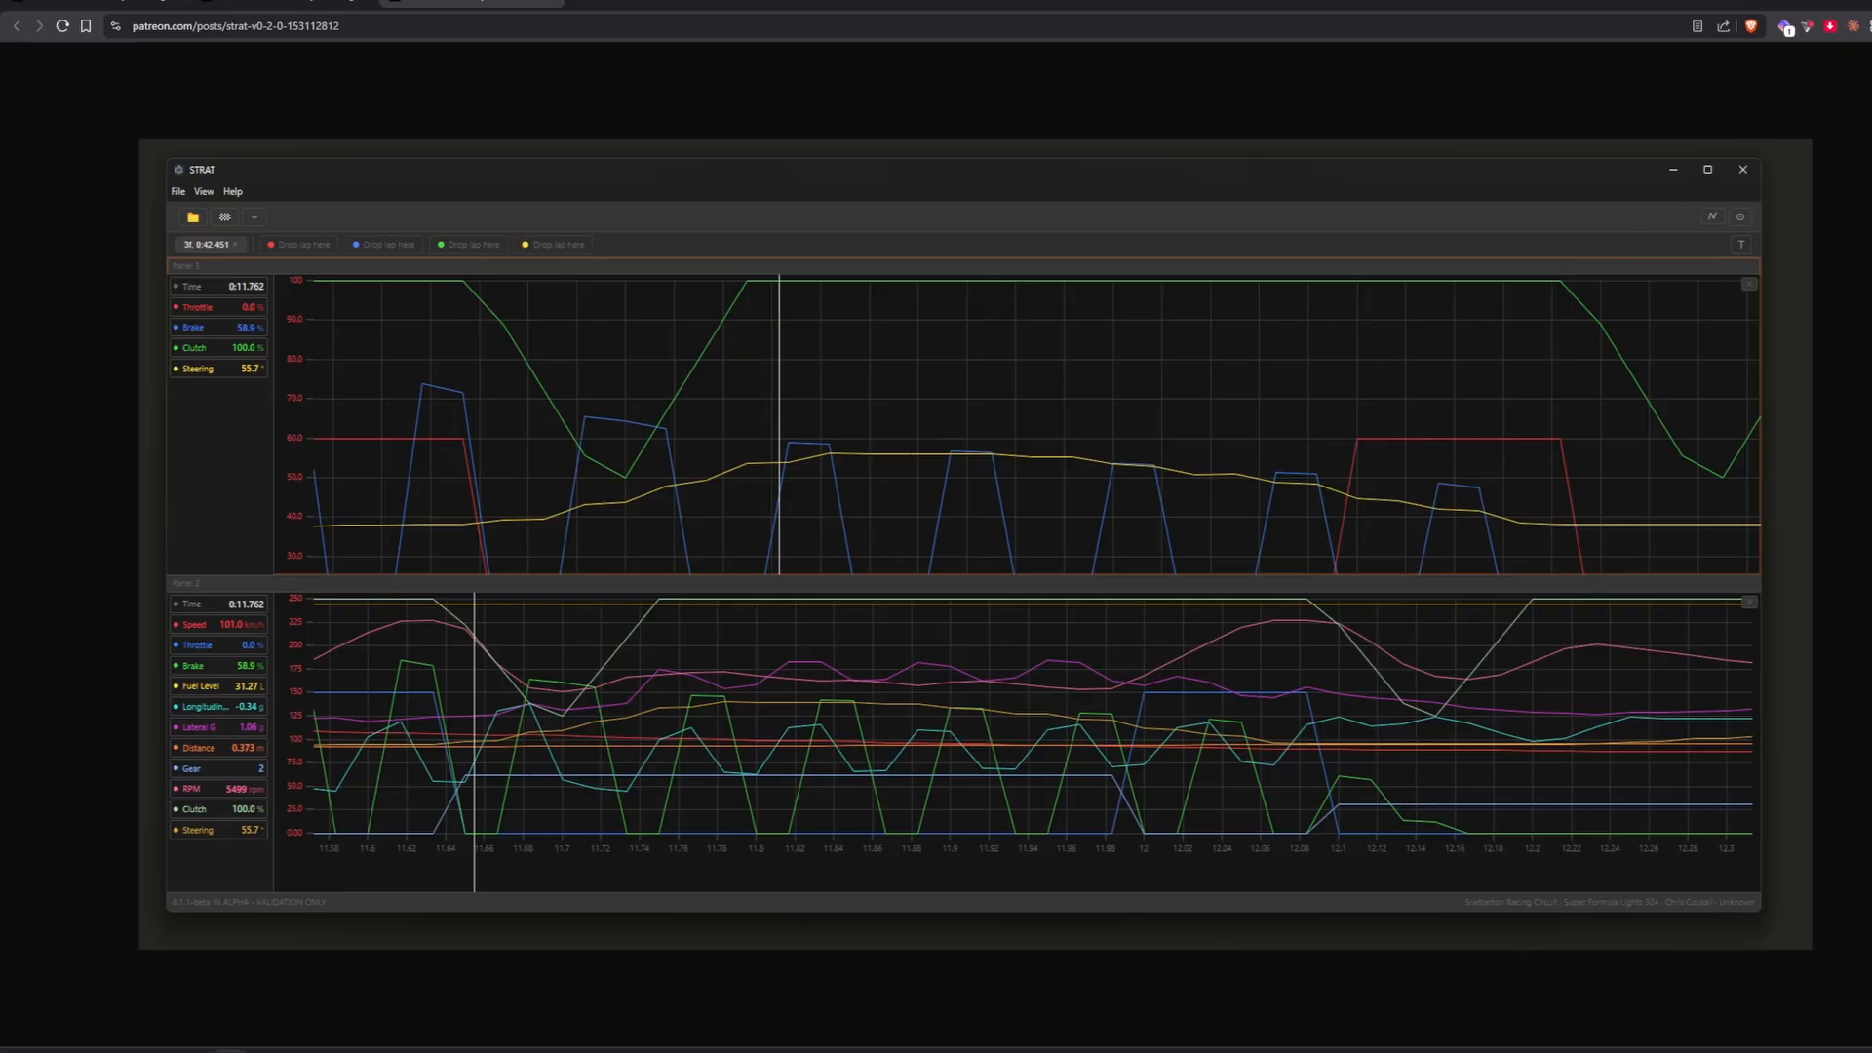
left_click(1862, 96)
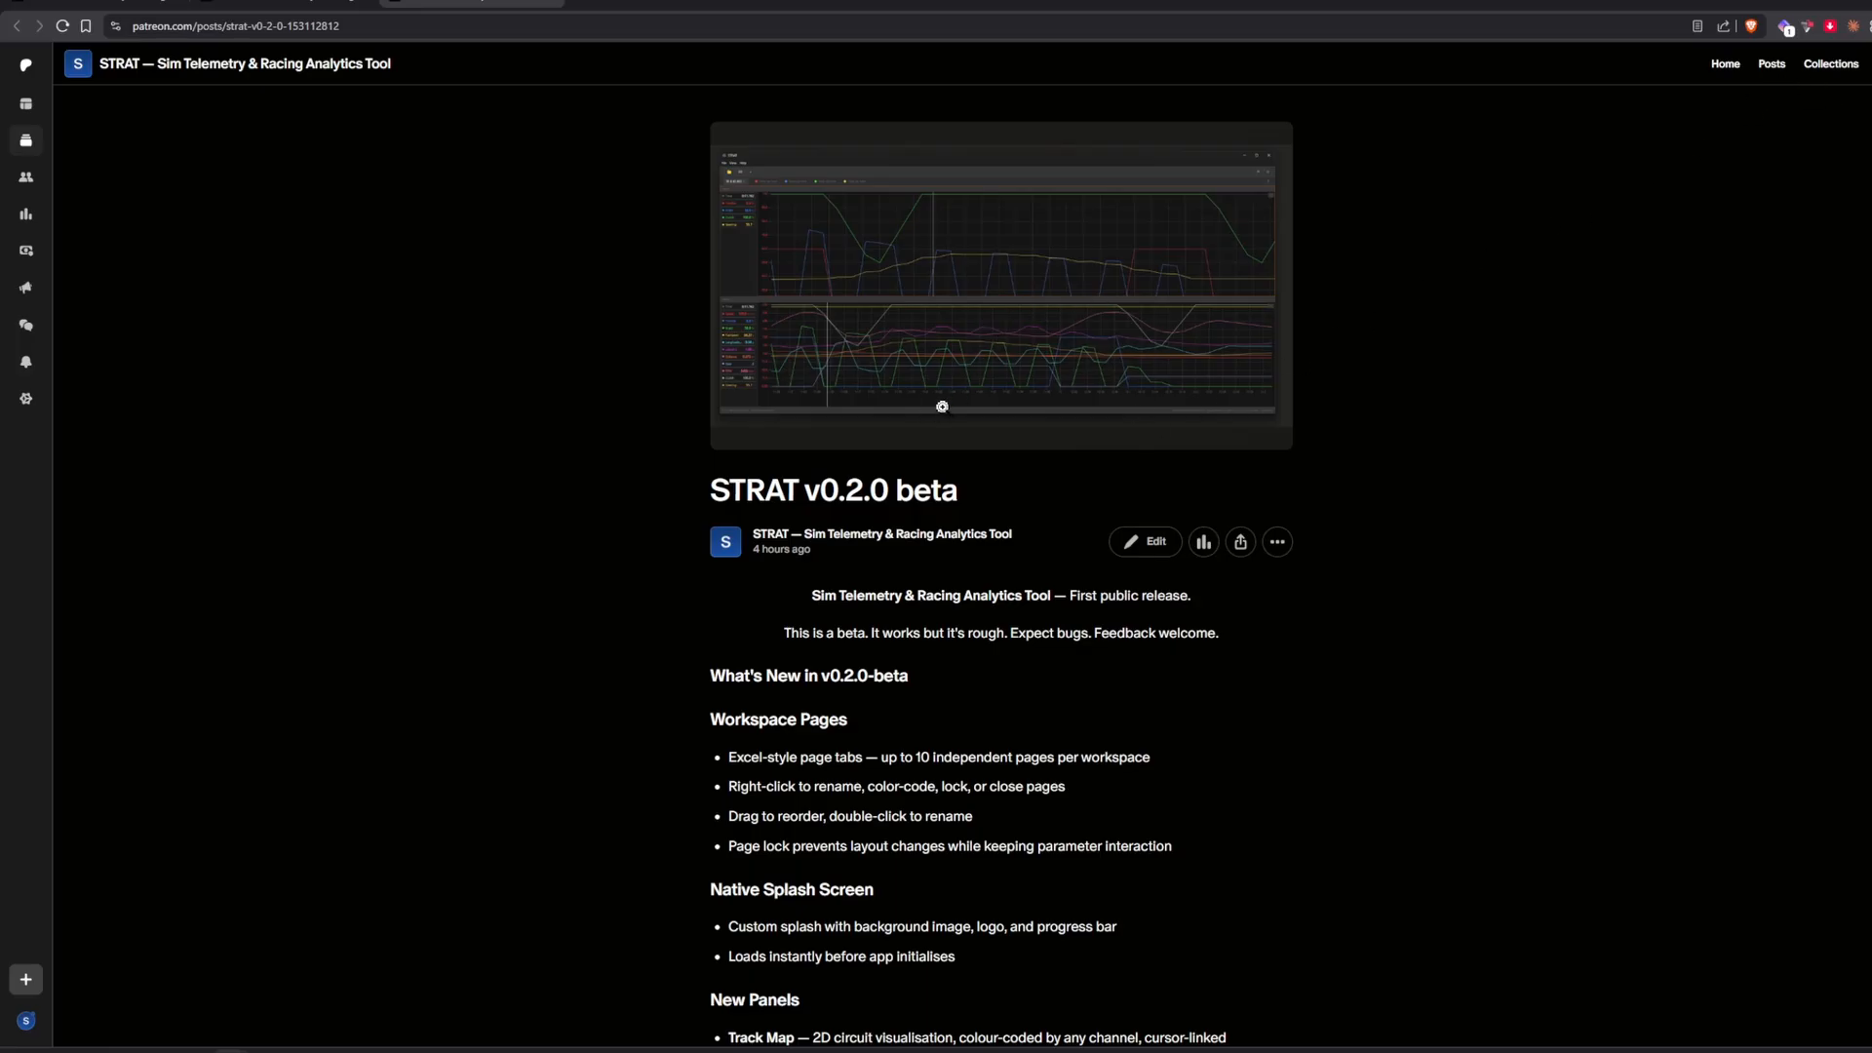
scroll(517, 583, "down", 8)
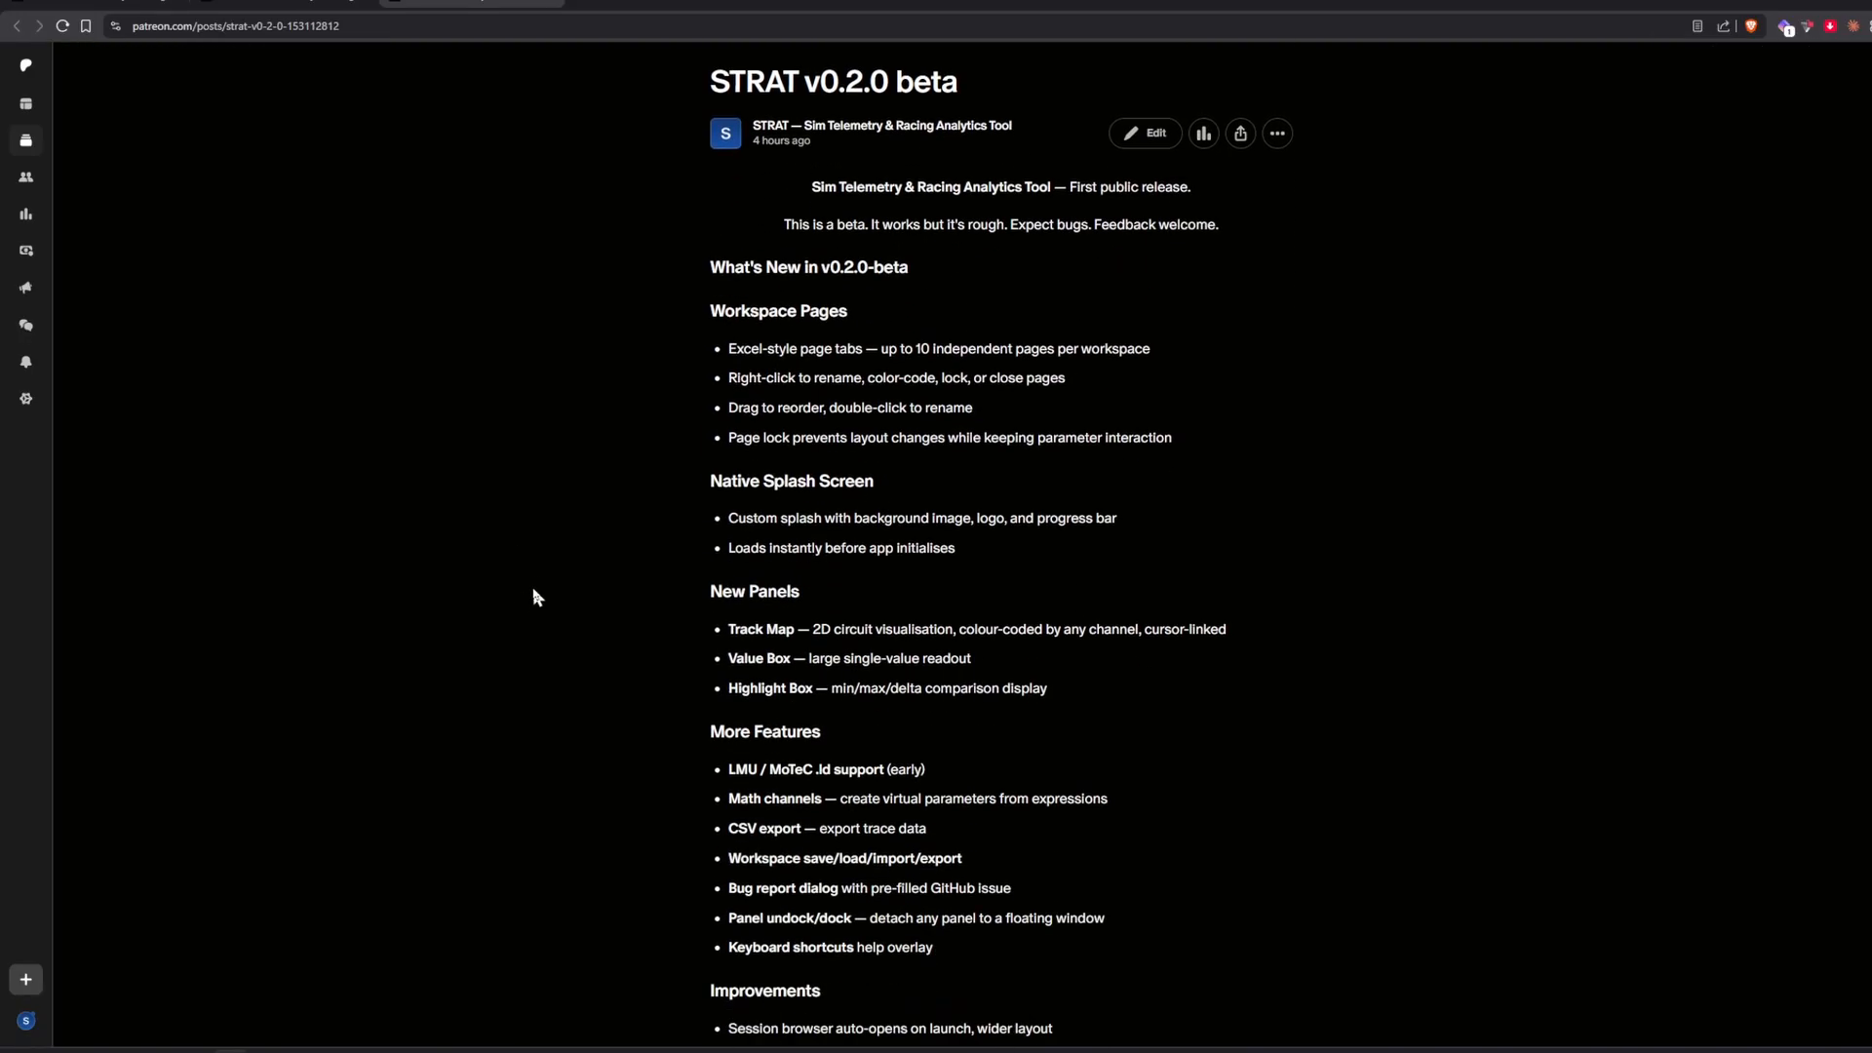
scroll(541, 589, "up", 7)
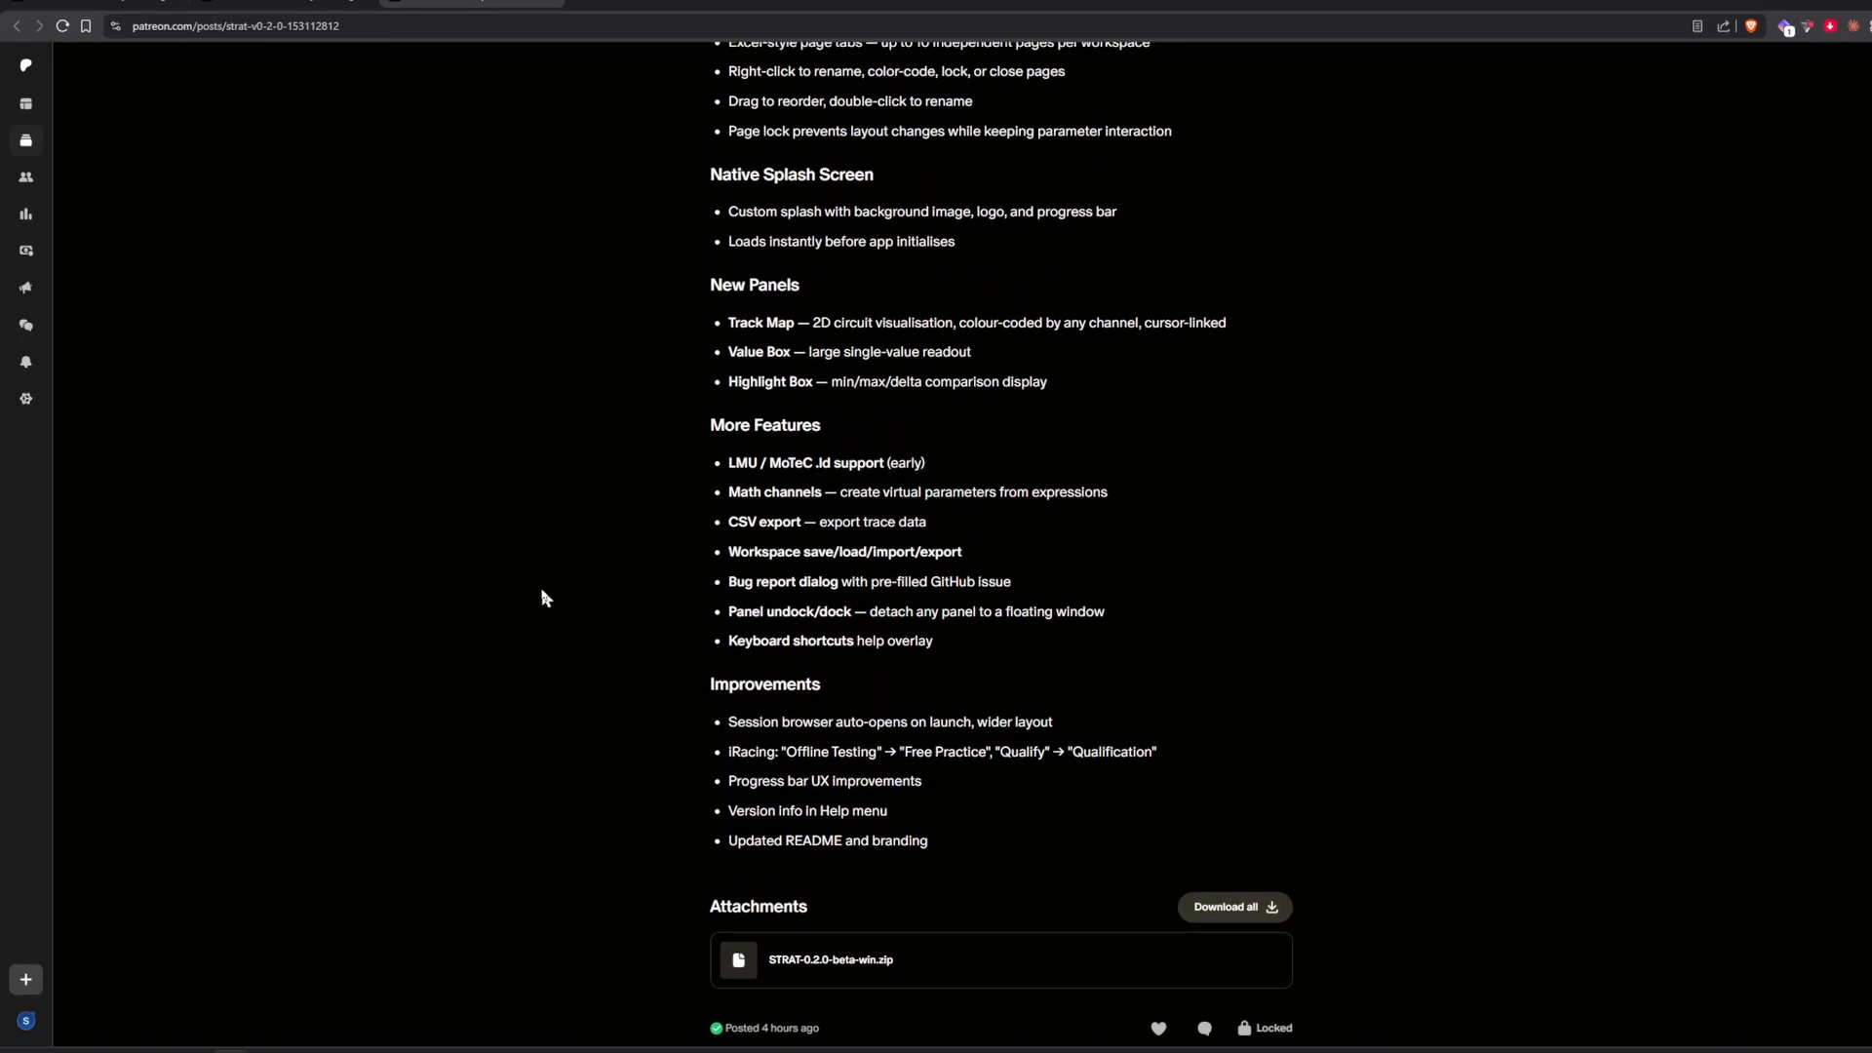
scroll(536, 585, "up", 1)
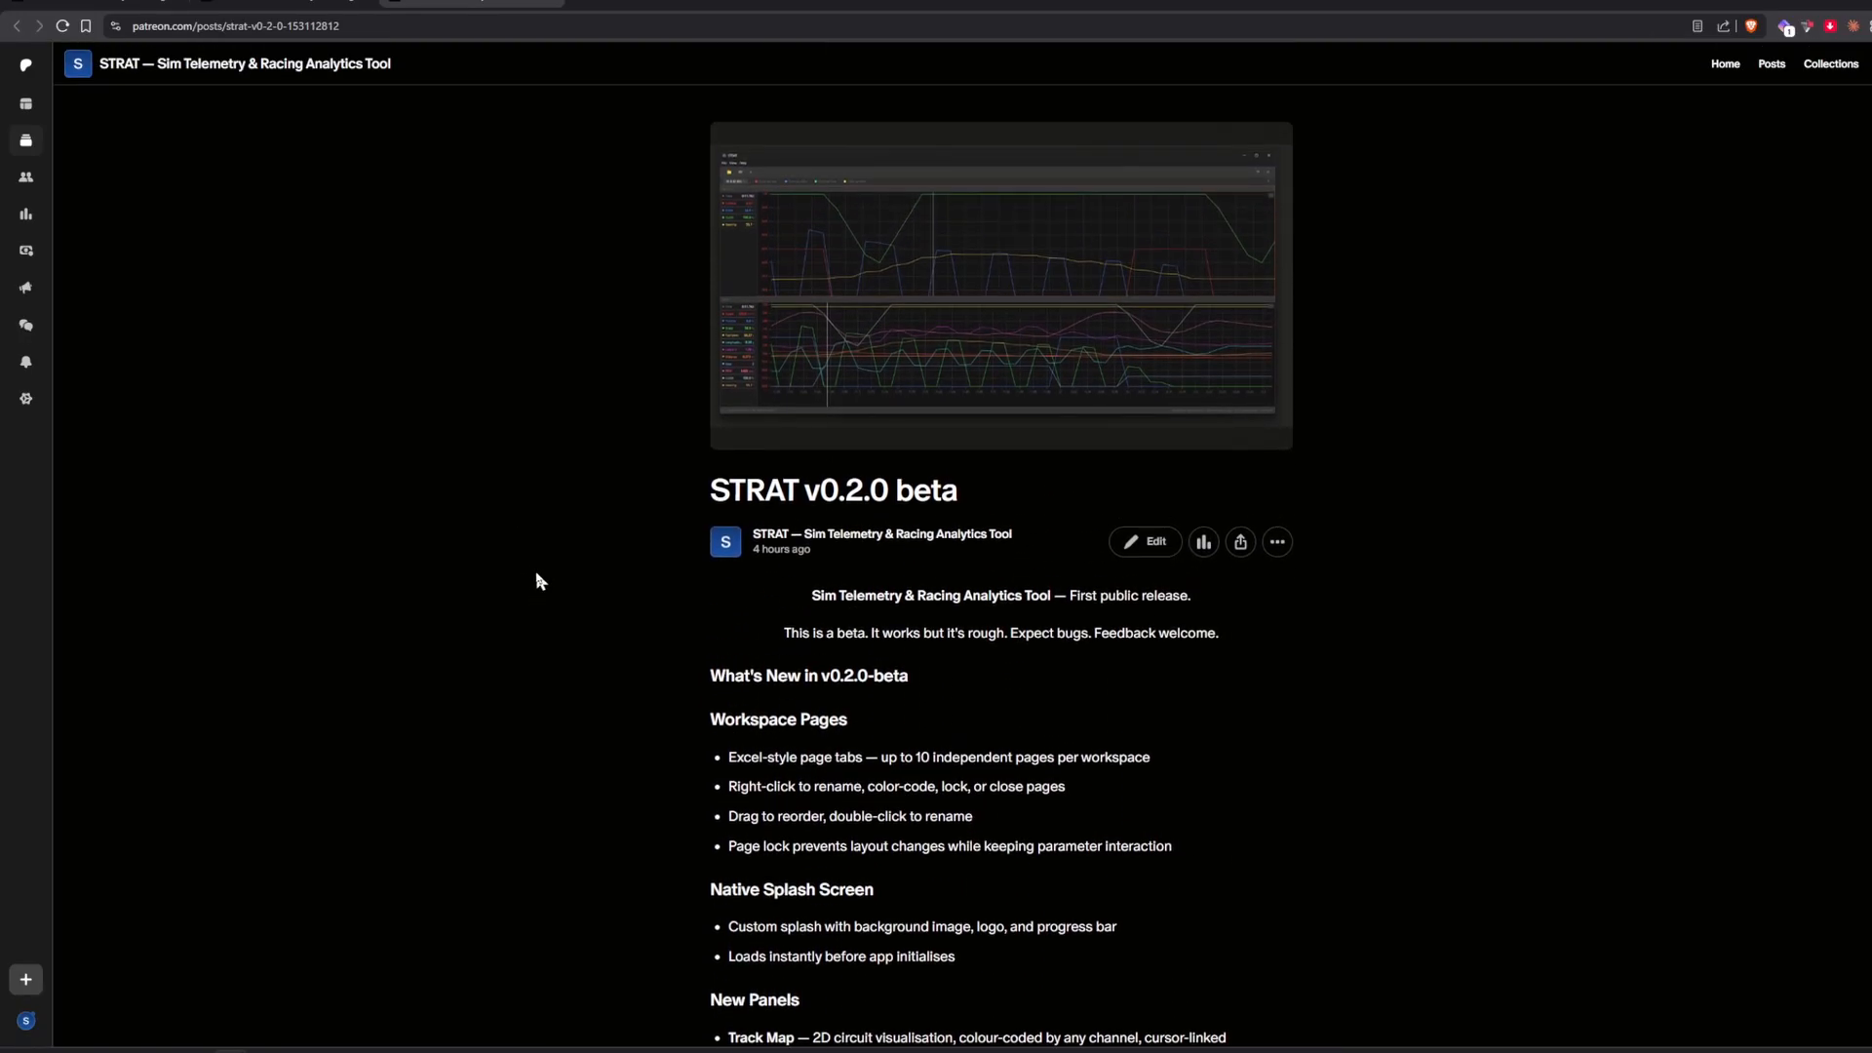
Return to the STRAT Patreon home page and open the Introducing STRAT post.
left_click(434, 60)
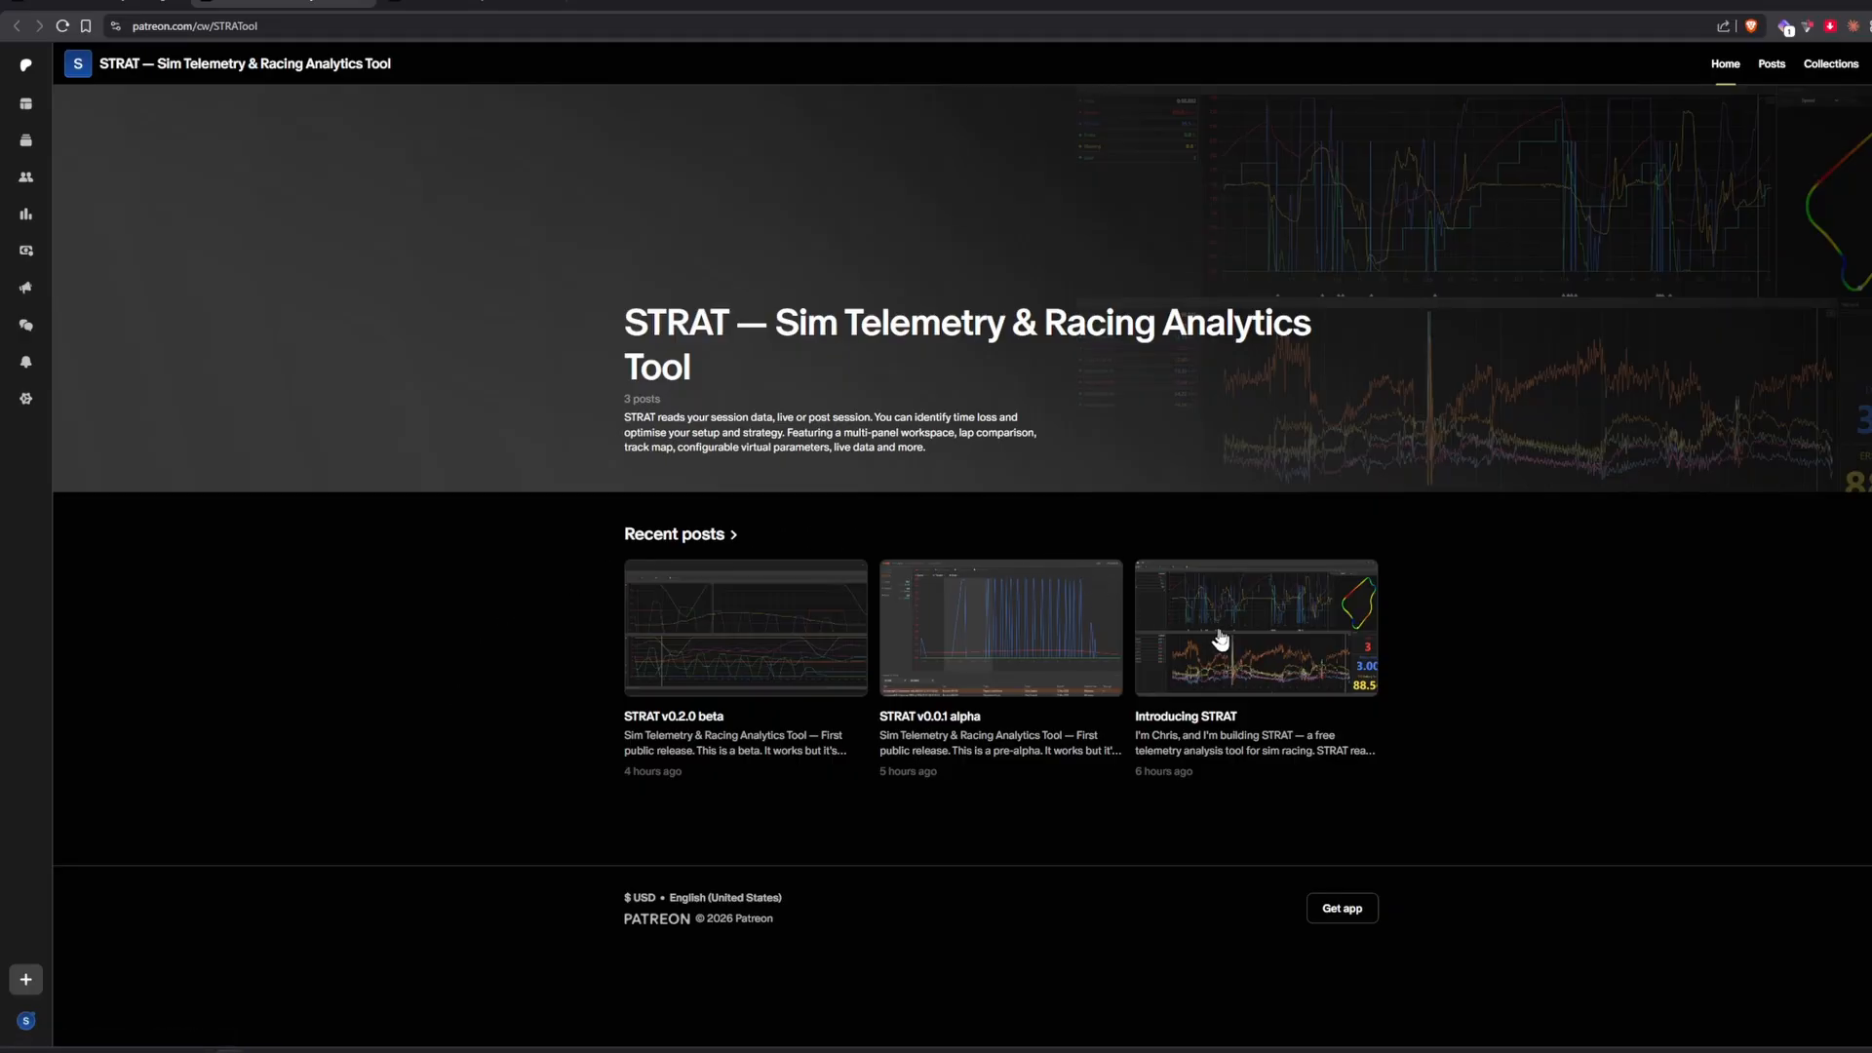
left_click(1248, 647)
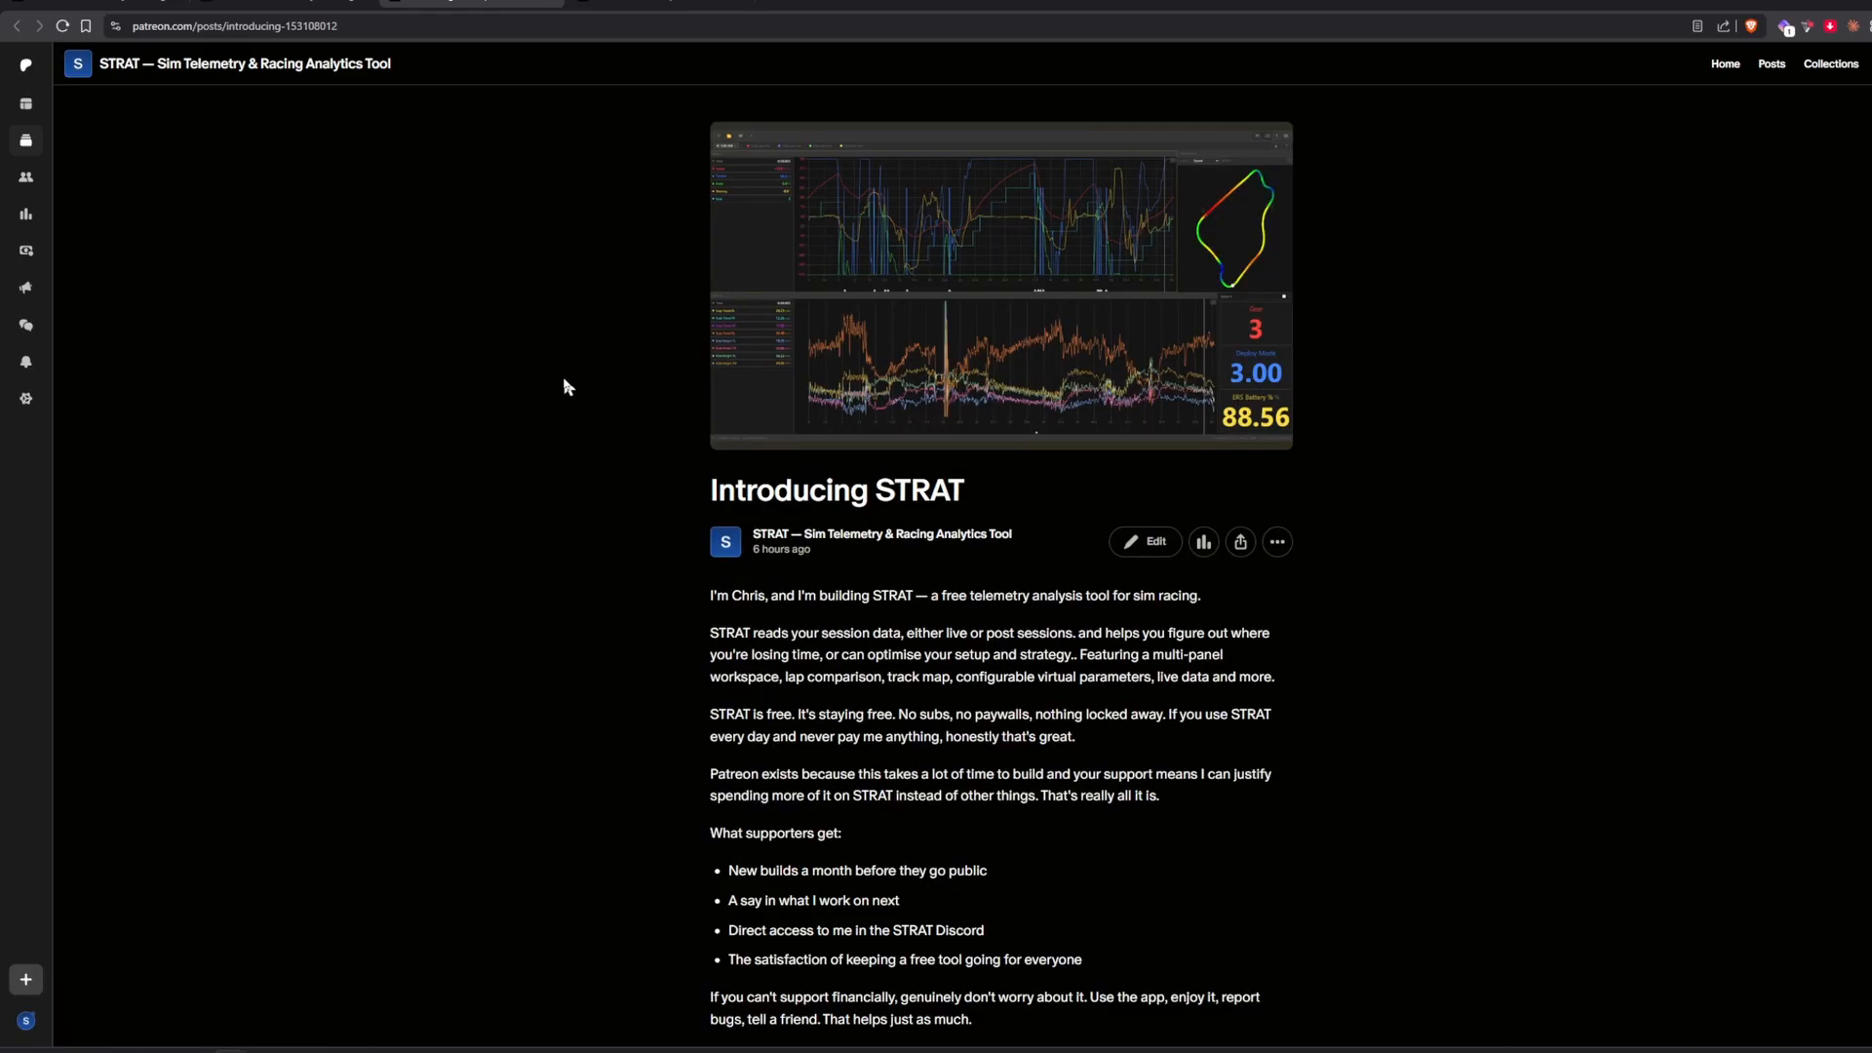
Read through the Introducing STRAT post, including the list of what supporters get.
scroll(575, 410, "down", 3)
scroll(587, 441, "down", 2)
scroll(965, 375, "up", 3)
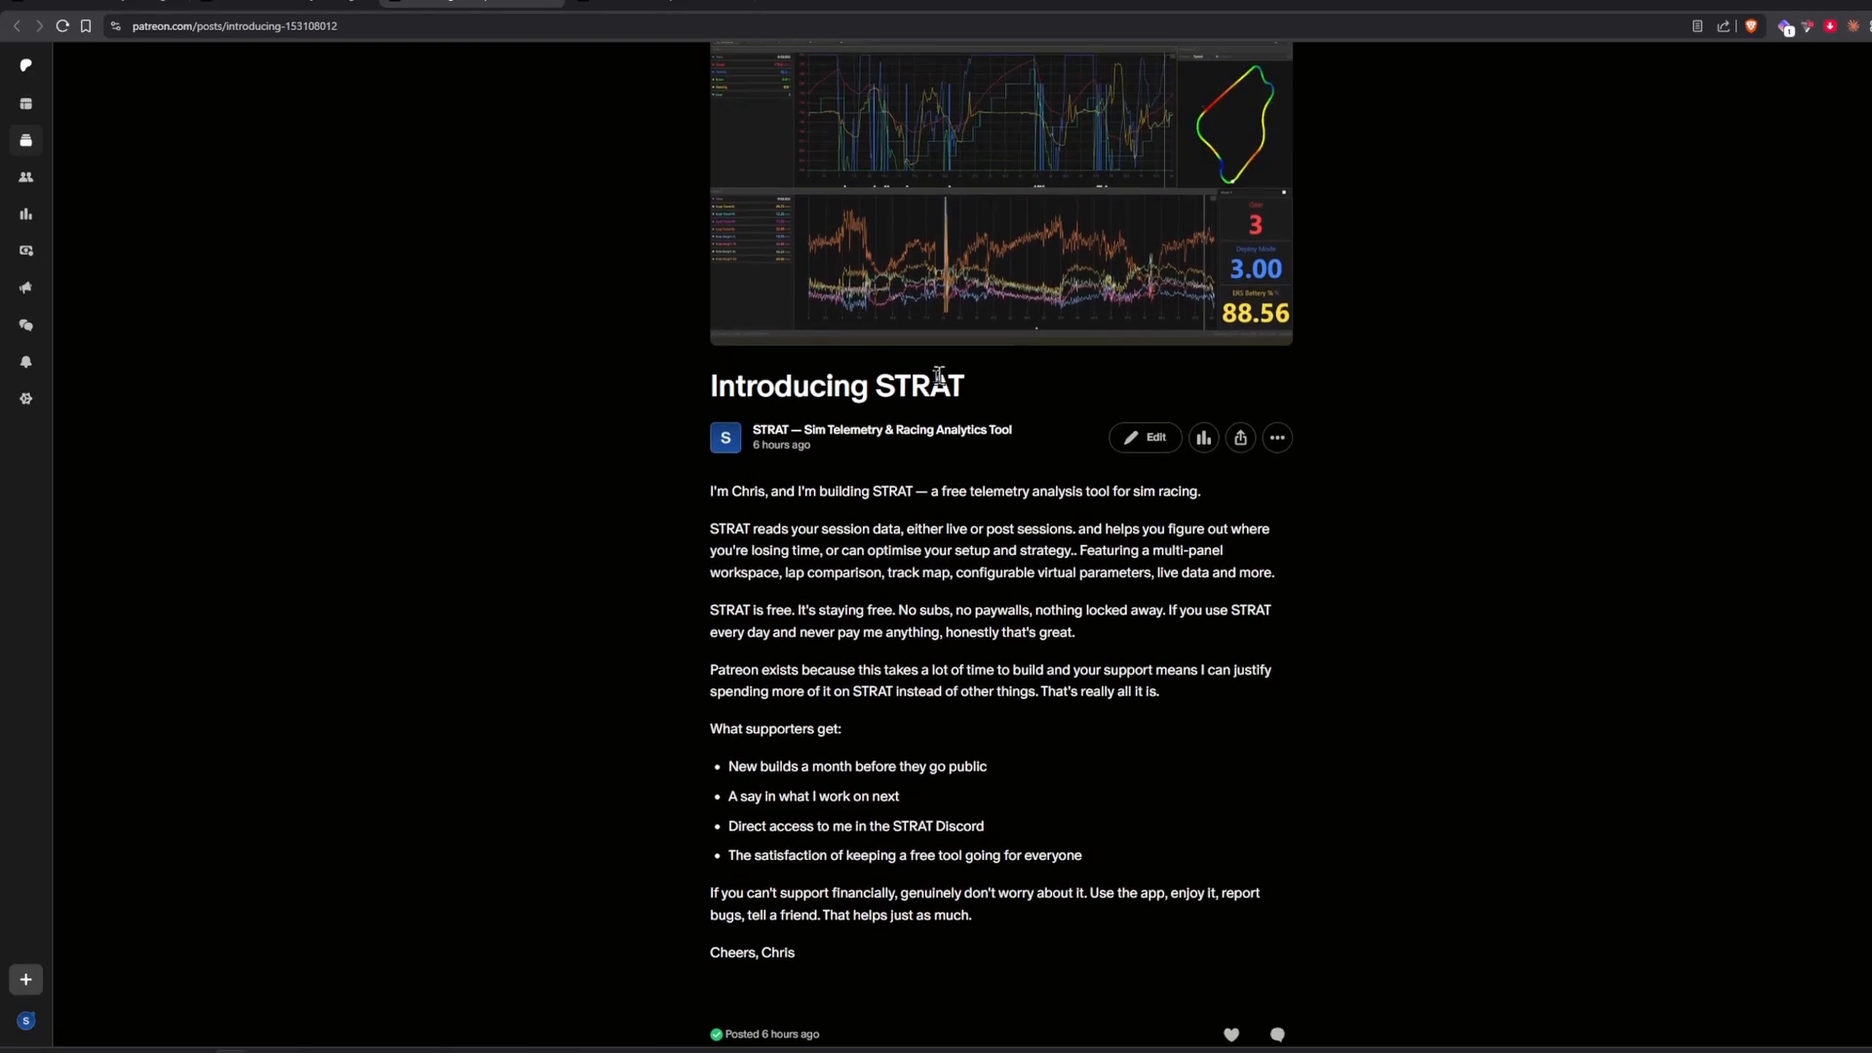
Open the STRAT v0.0.1 alpha post and download its STRAT-0.0.1-alpha-win-x64.zip attachment to the Downloads folder.
left_click(304, 3)
left_click(1006, 656)
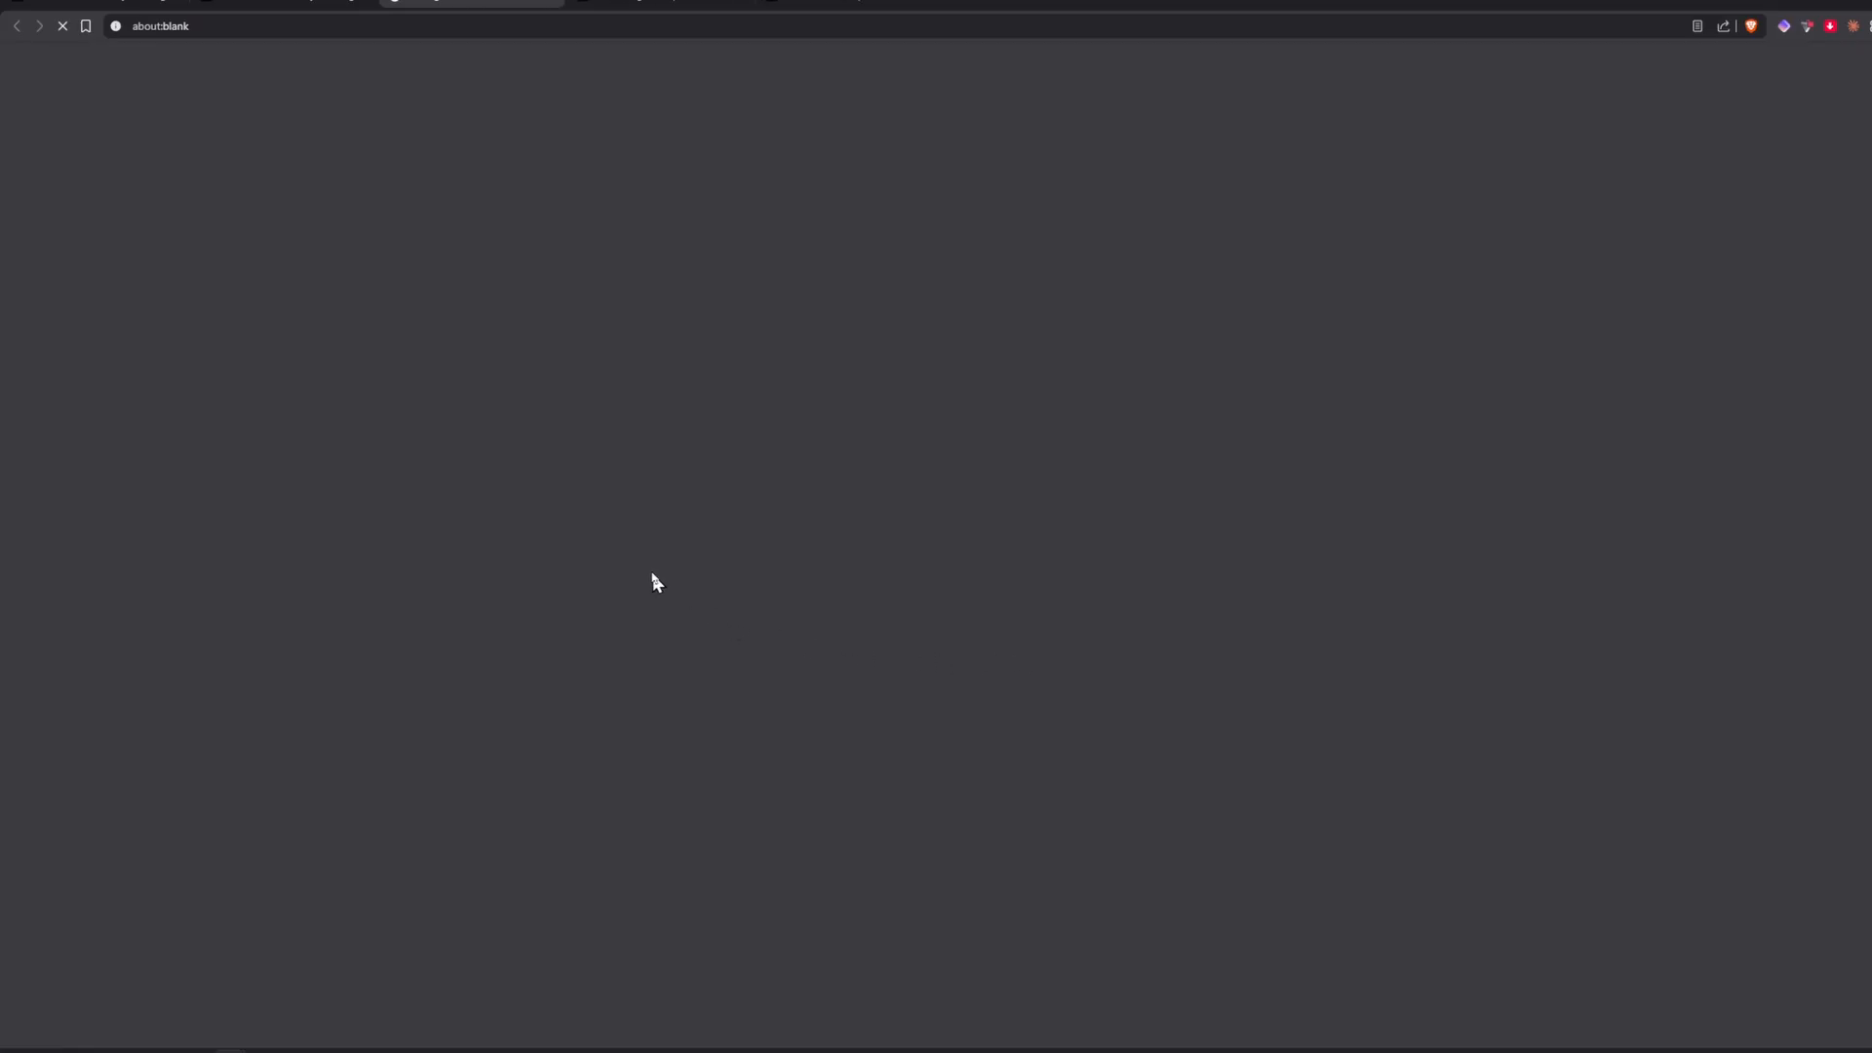
scroll(911, 618, "down", 5)
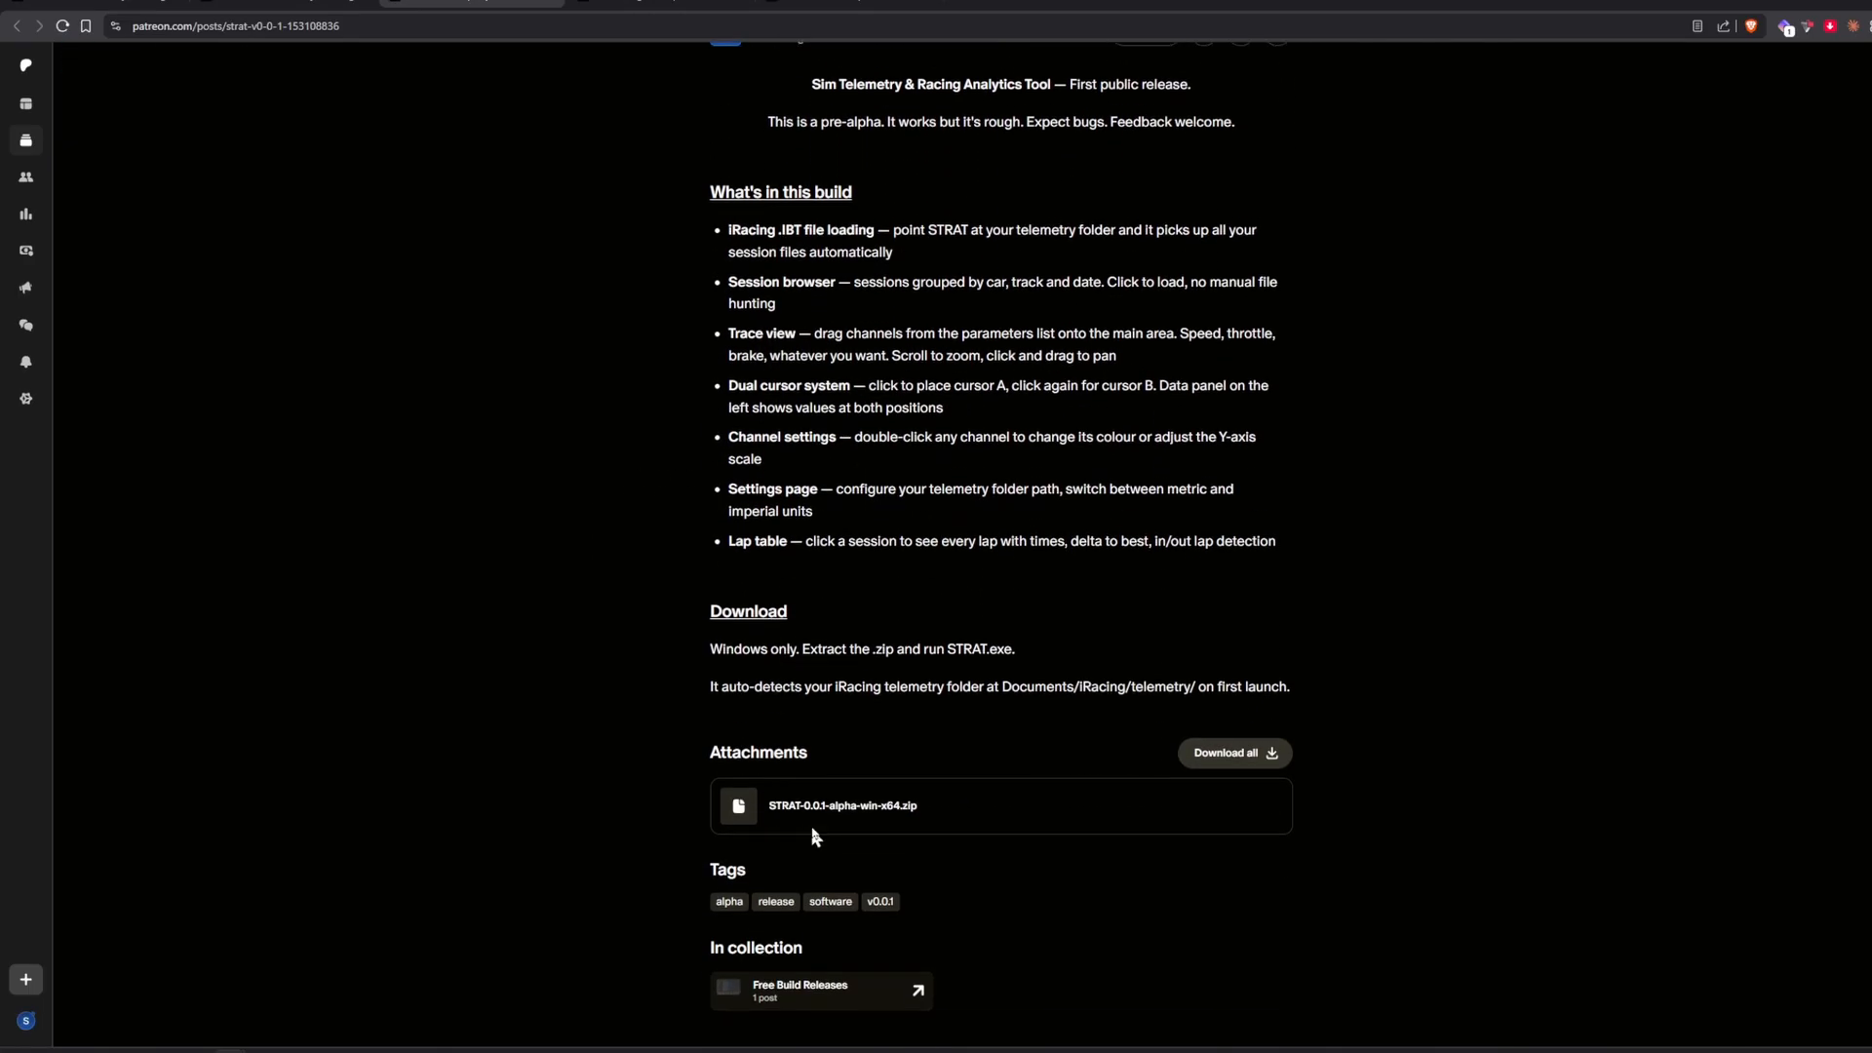
left_click(816, 805)
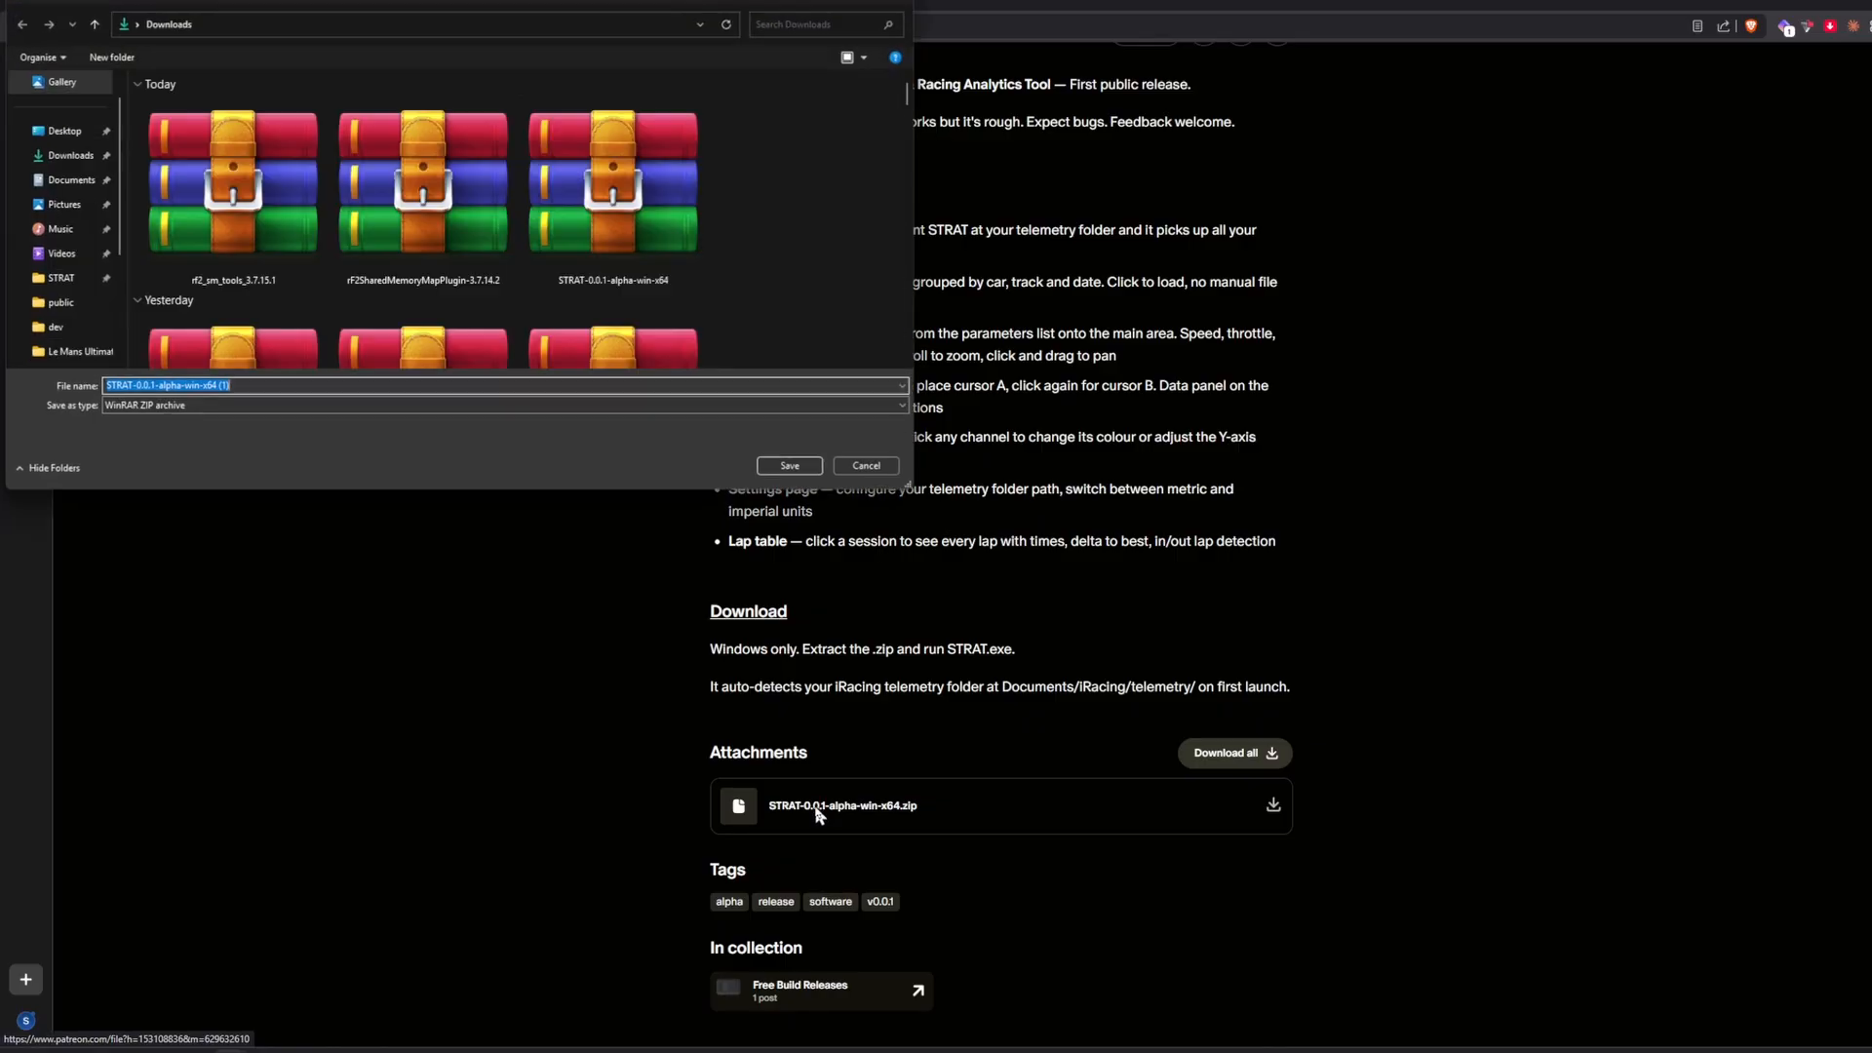
key("Return")
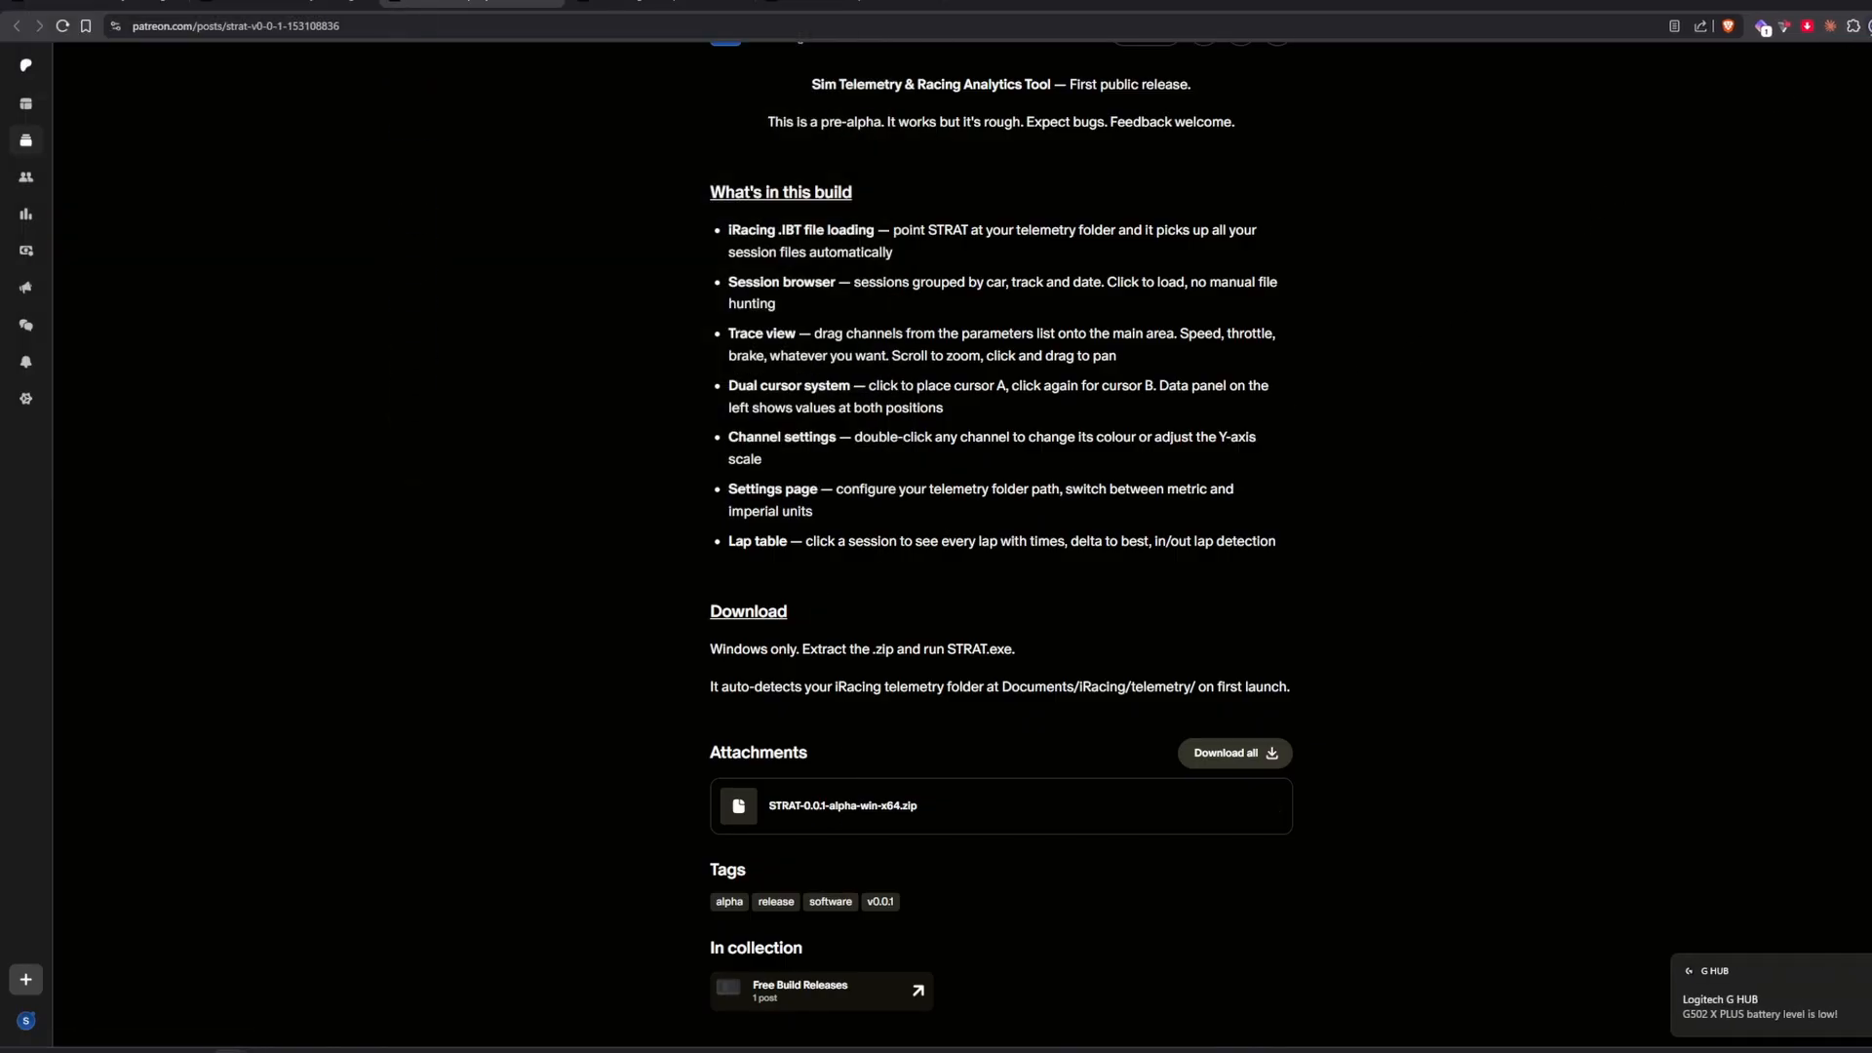
Open the downloaded STRAT alpha archive in WinRAR and launch STRAT.exe from it.
left_click(1870, 26)
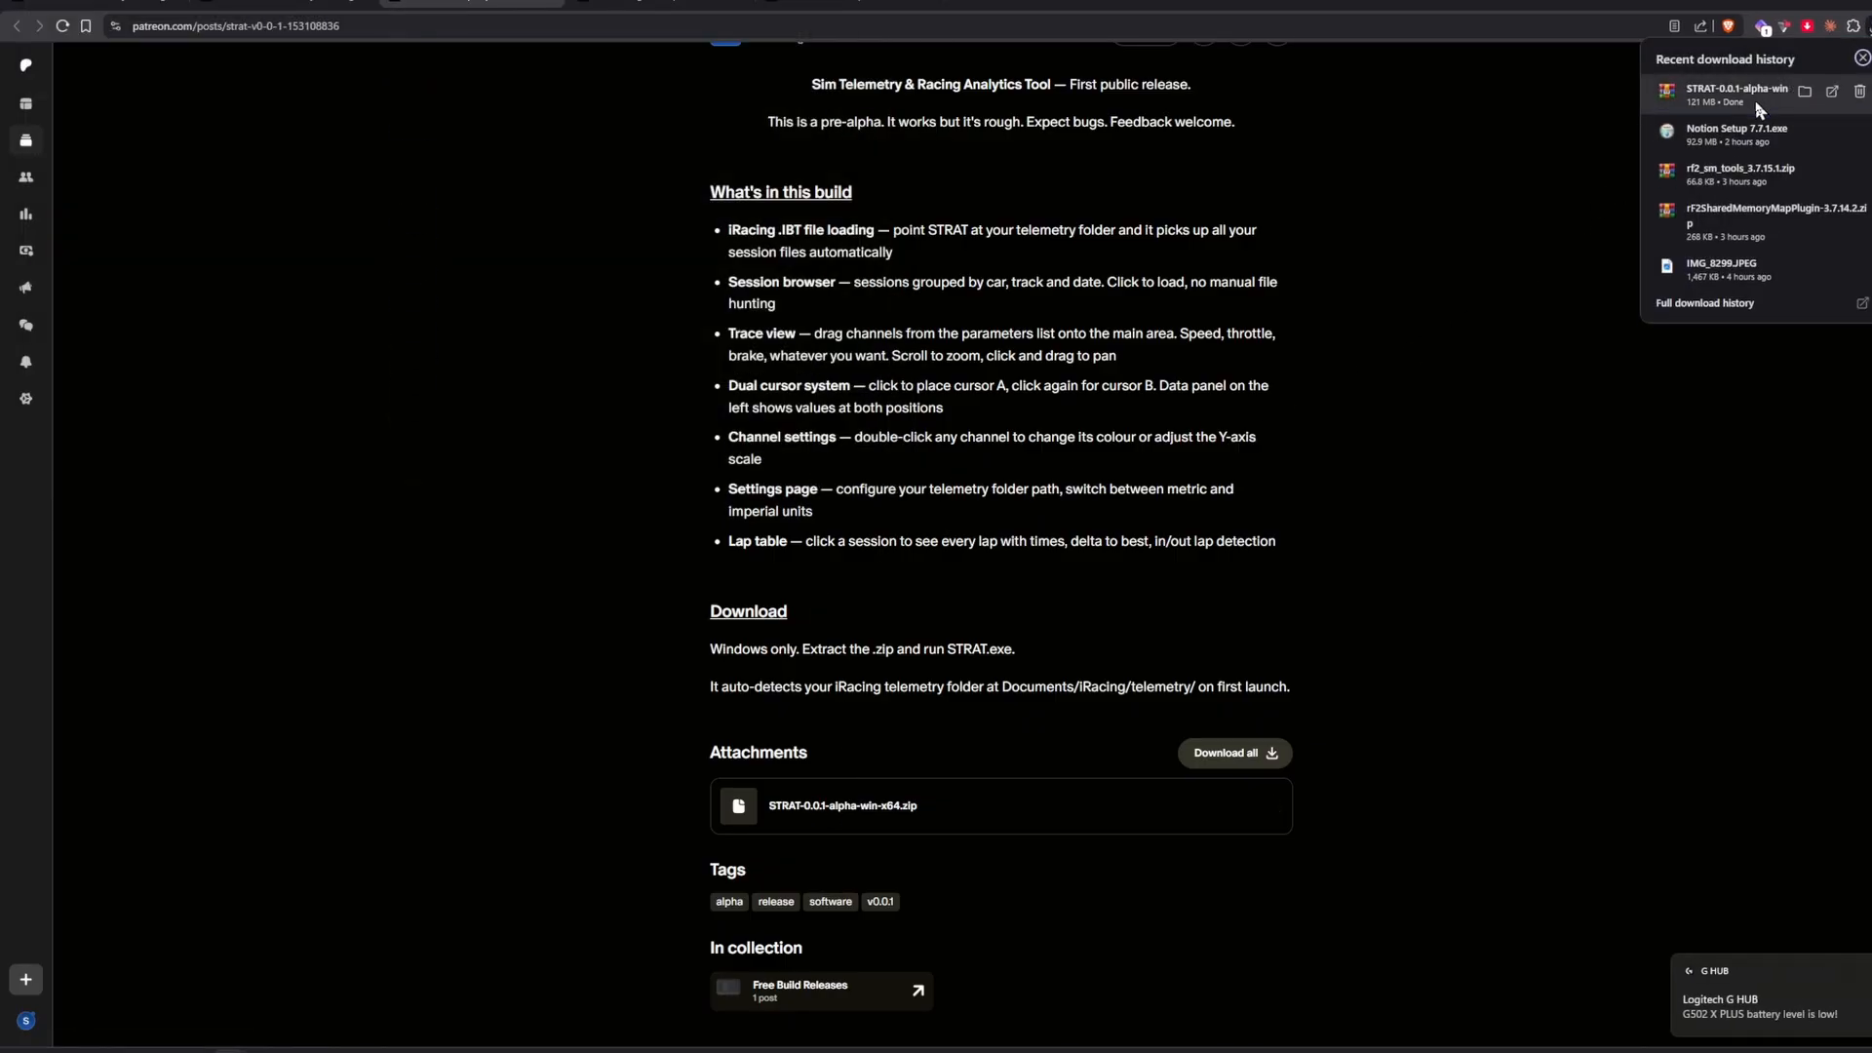
left_click(1755, 102)
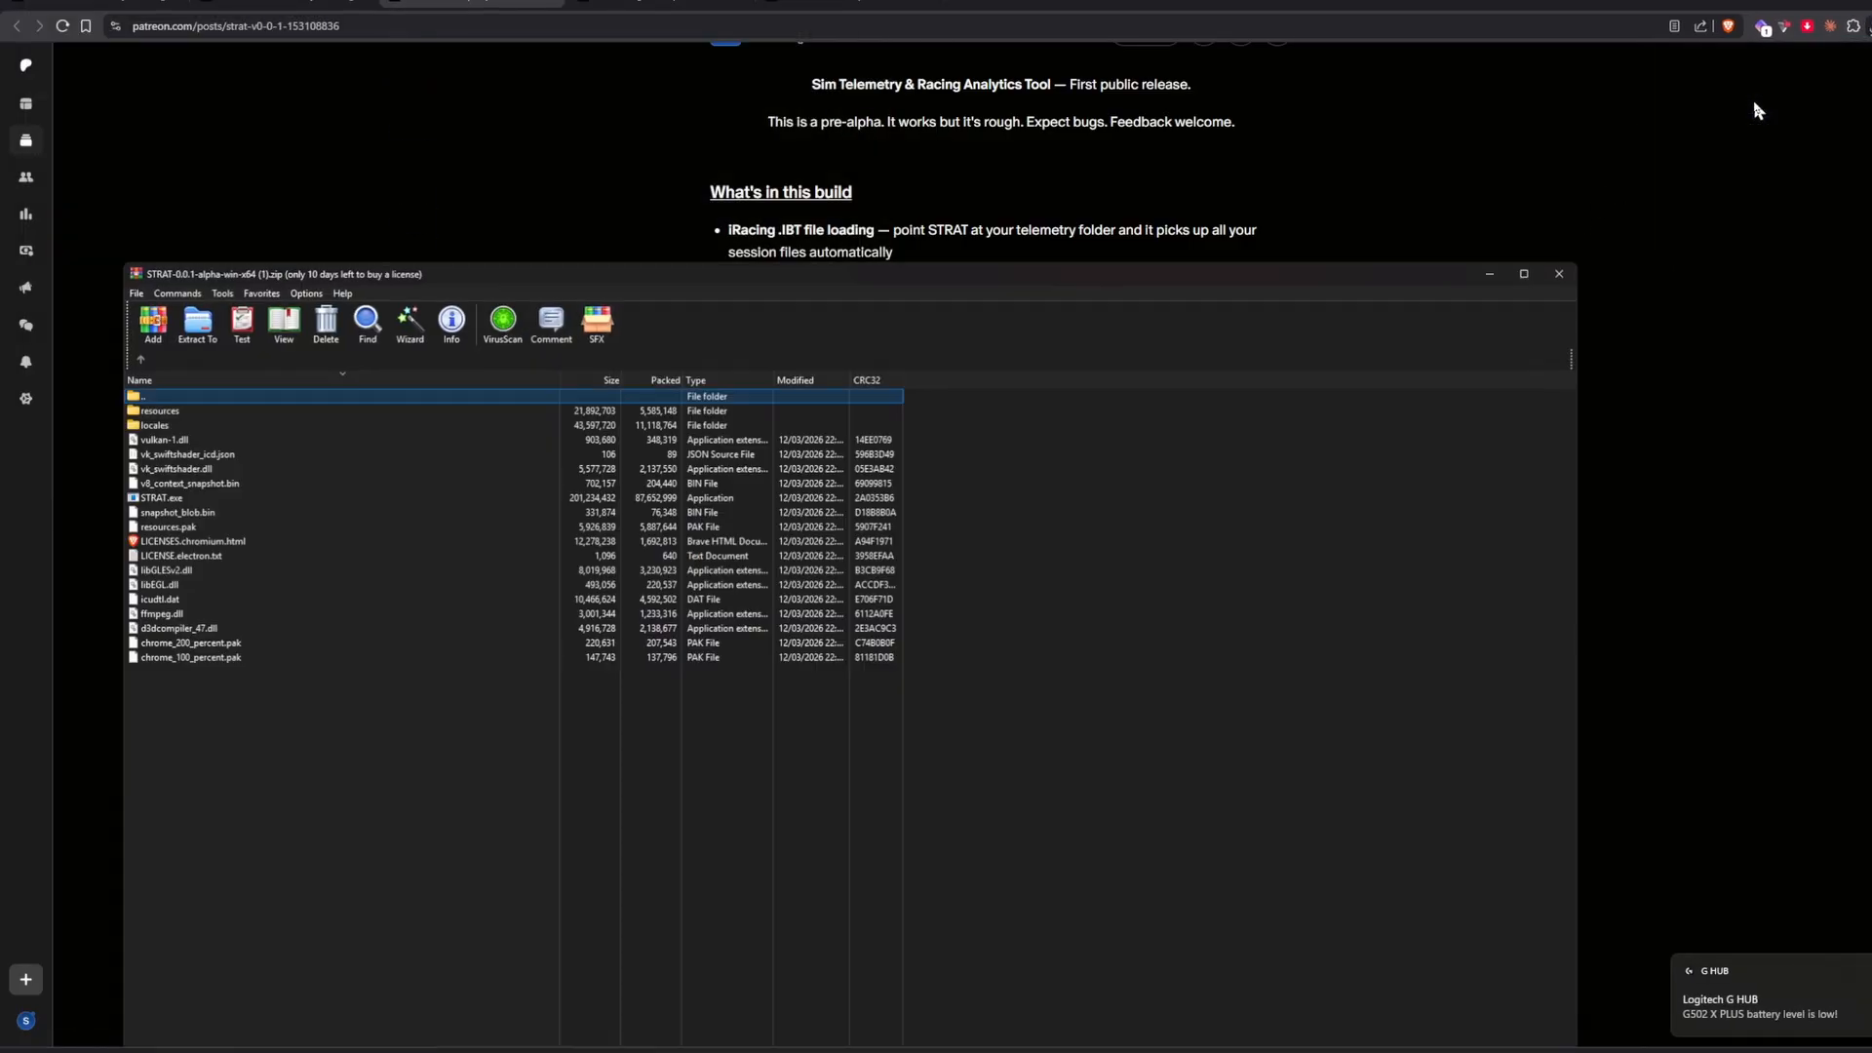
double_click(743, 291)
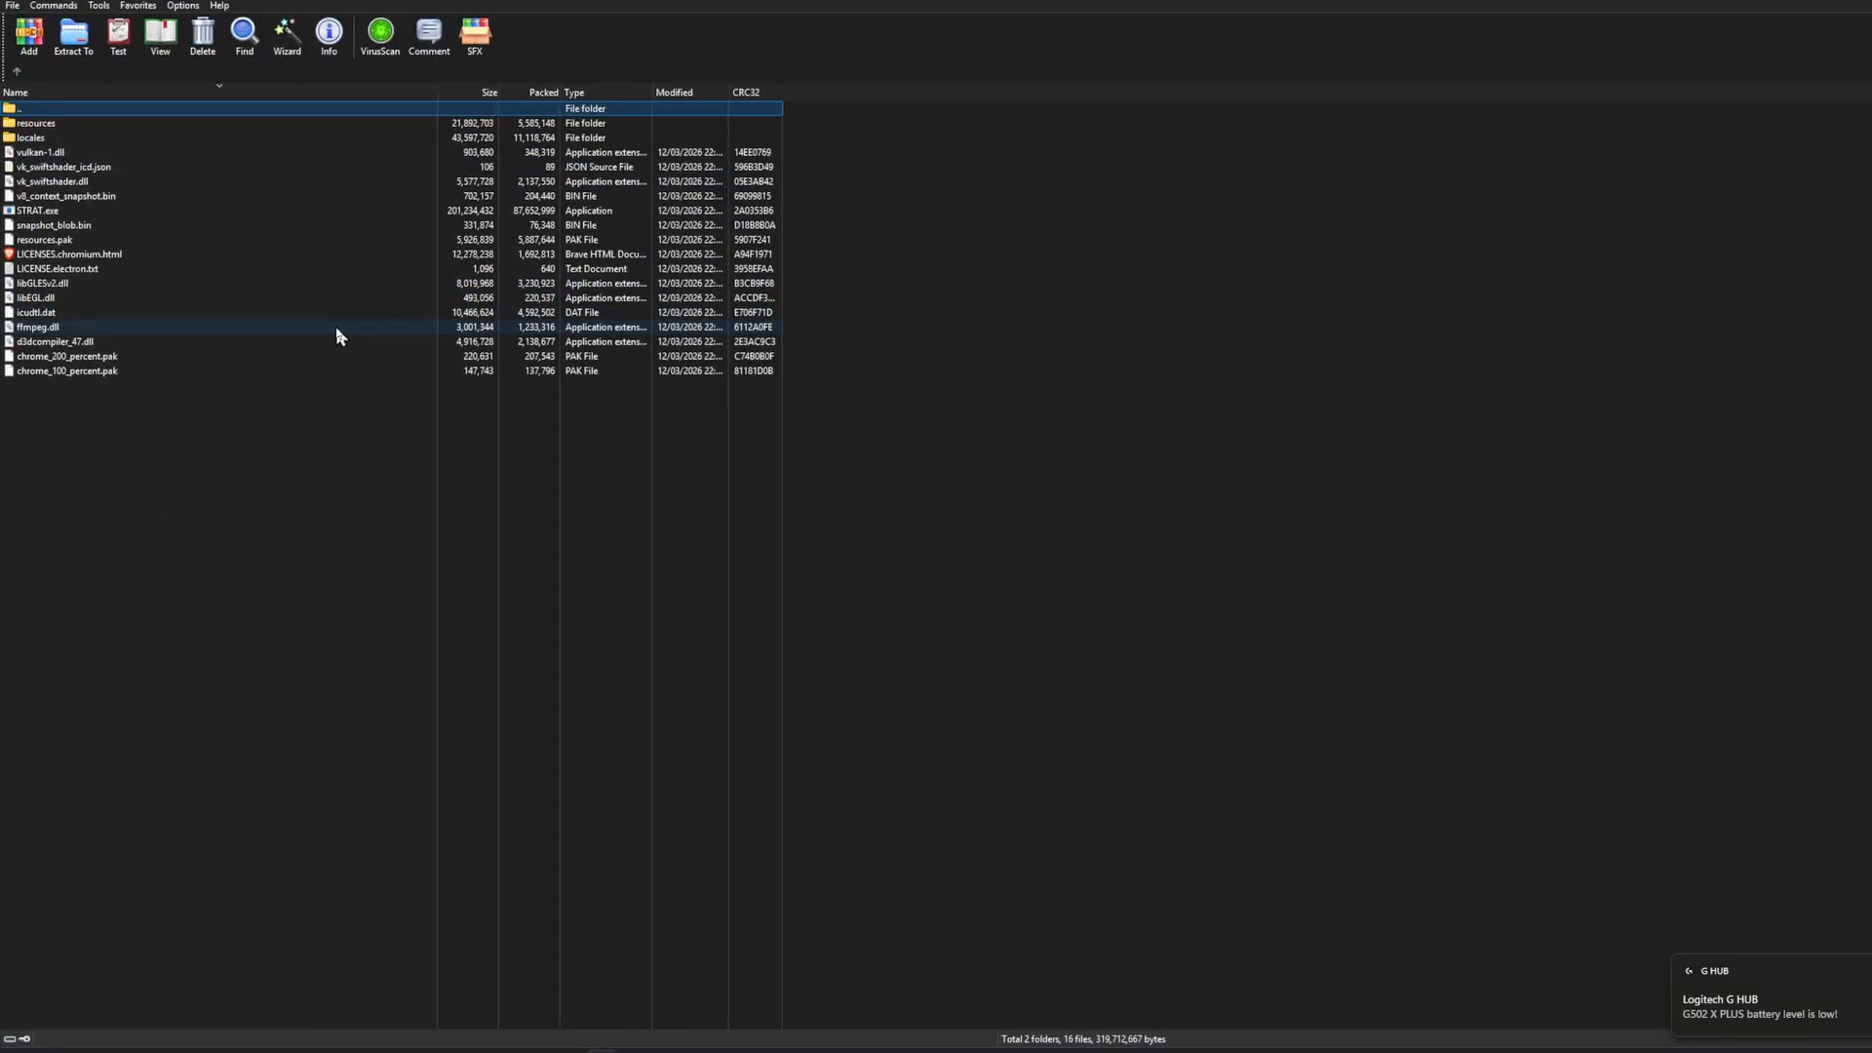
double_click(63, 210)
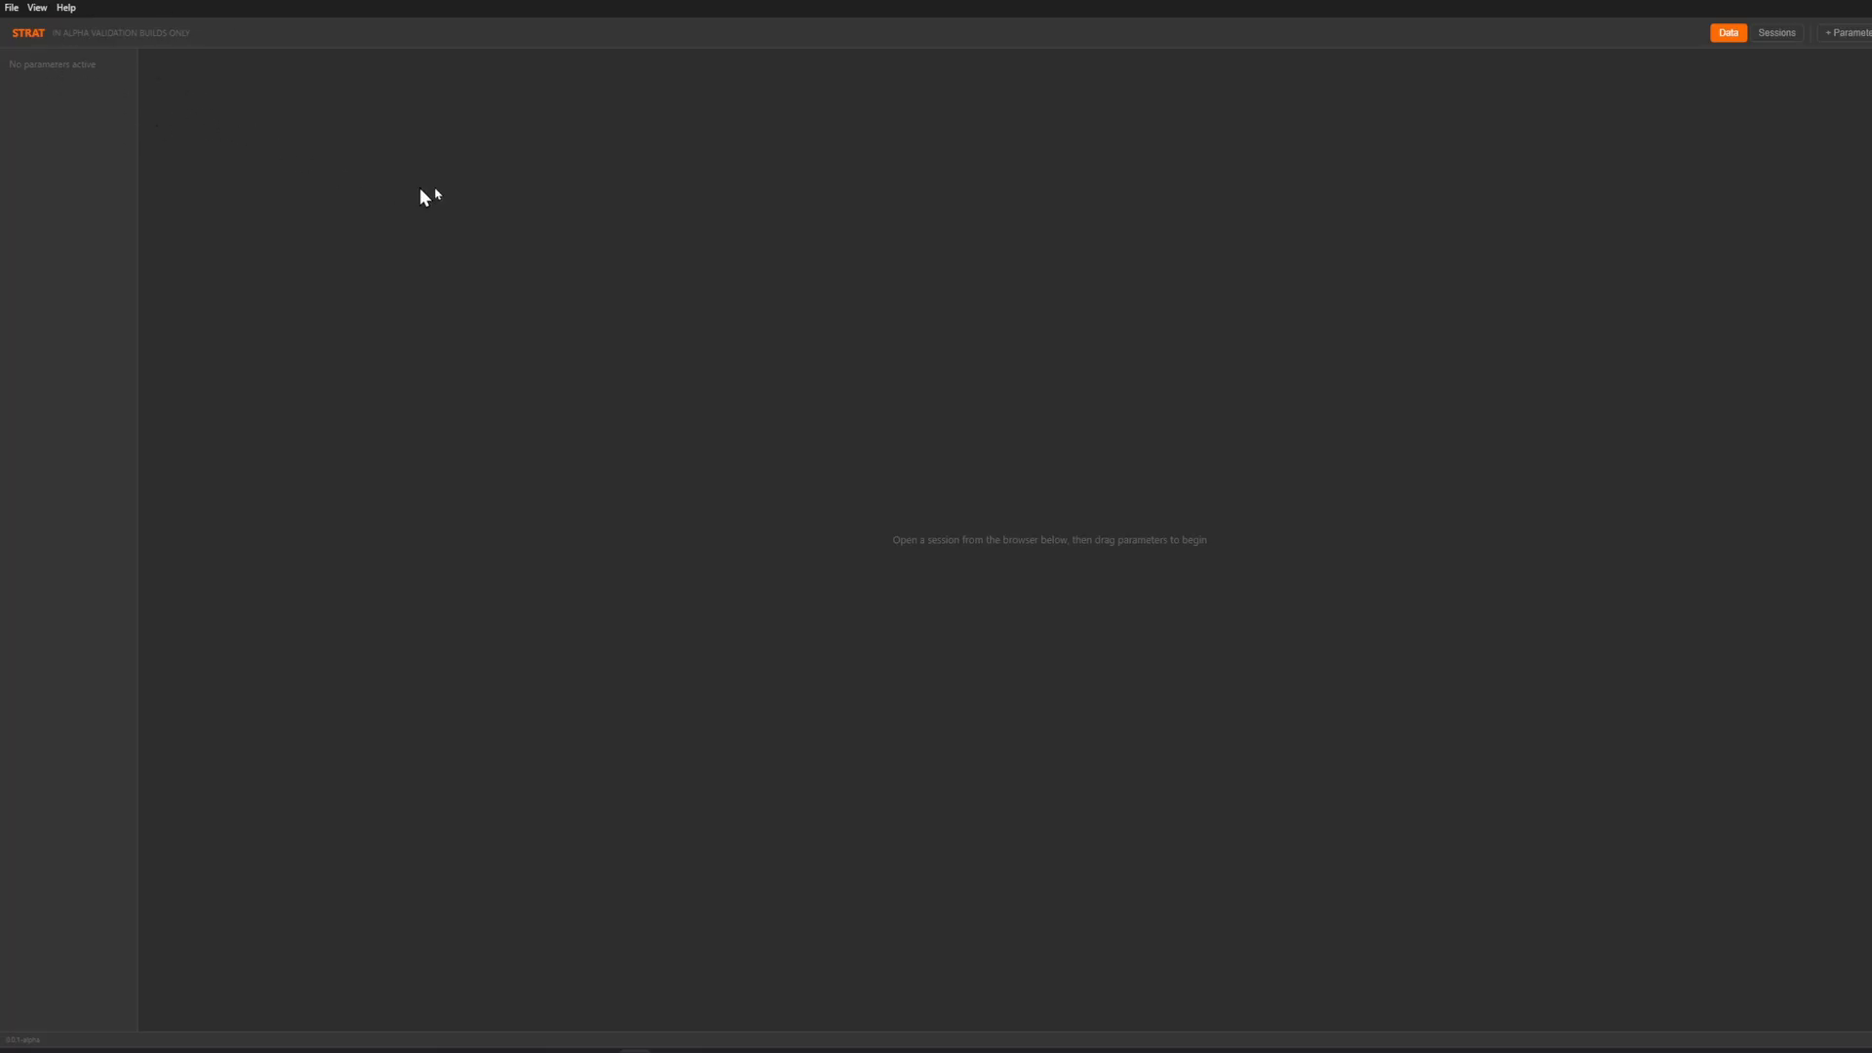
left_click(34, 9)
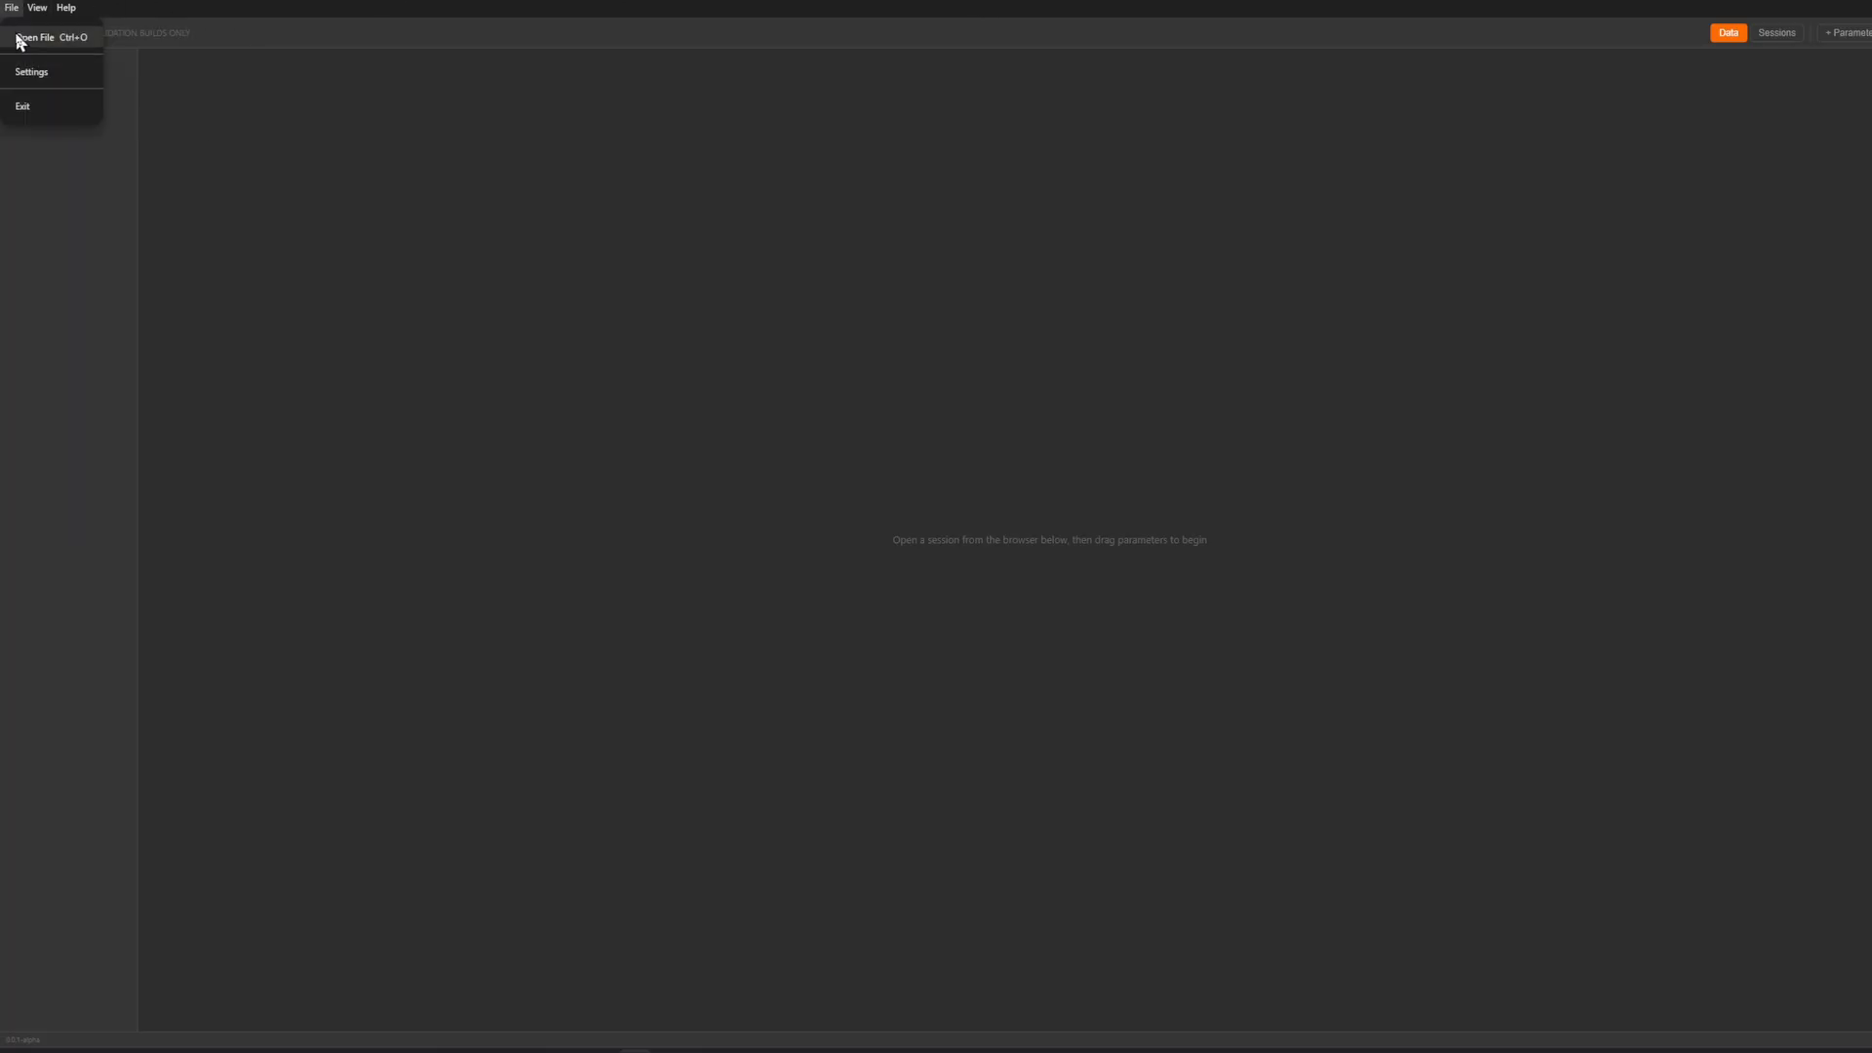
left_click(18, 35)
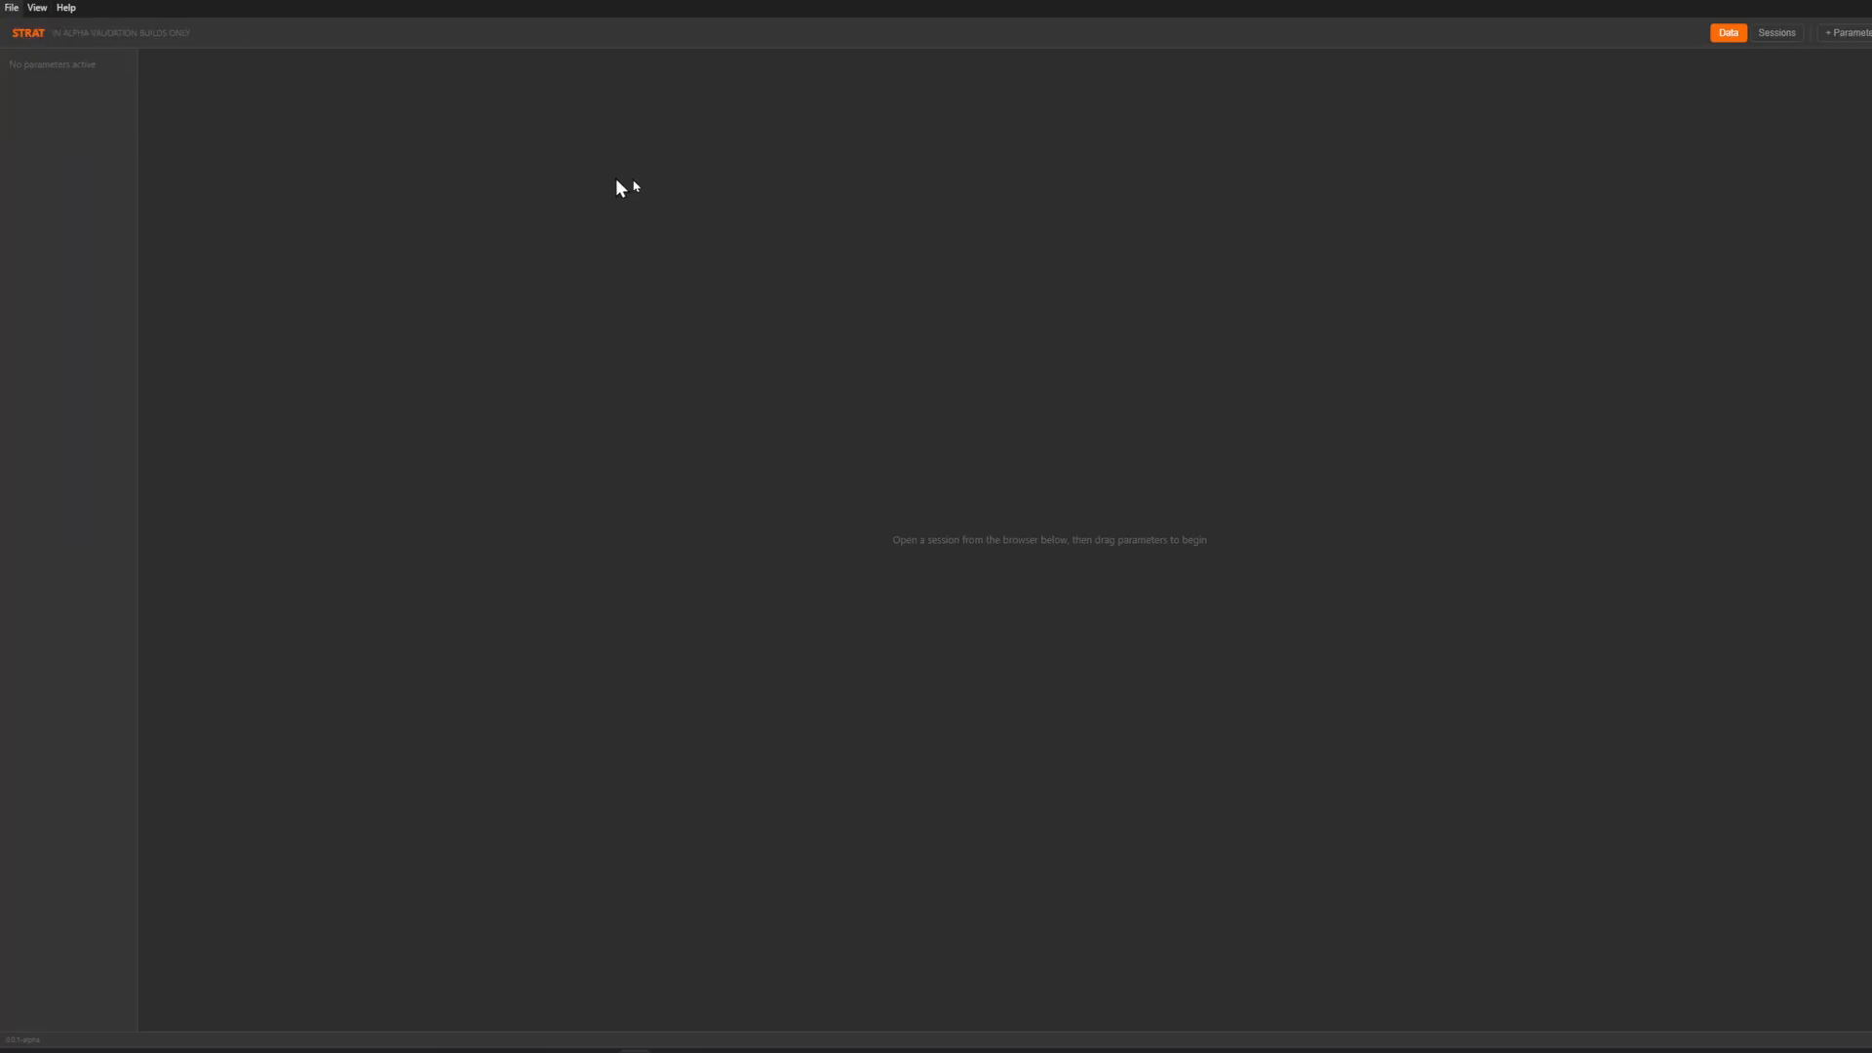
left_click(33, 10)
left_click(693, 182)
Open the session browser and try to load the Dallara IL15 Indy NXT session at Brands Hatch Circuit.
left_click(1869, 37)
left_click(1767, 45)
left_click(1758, 37)
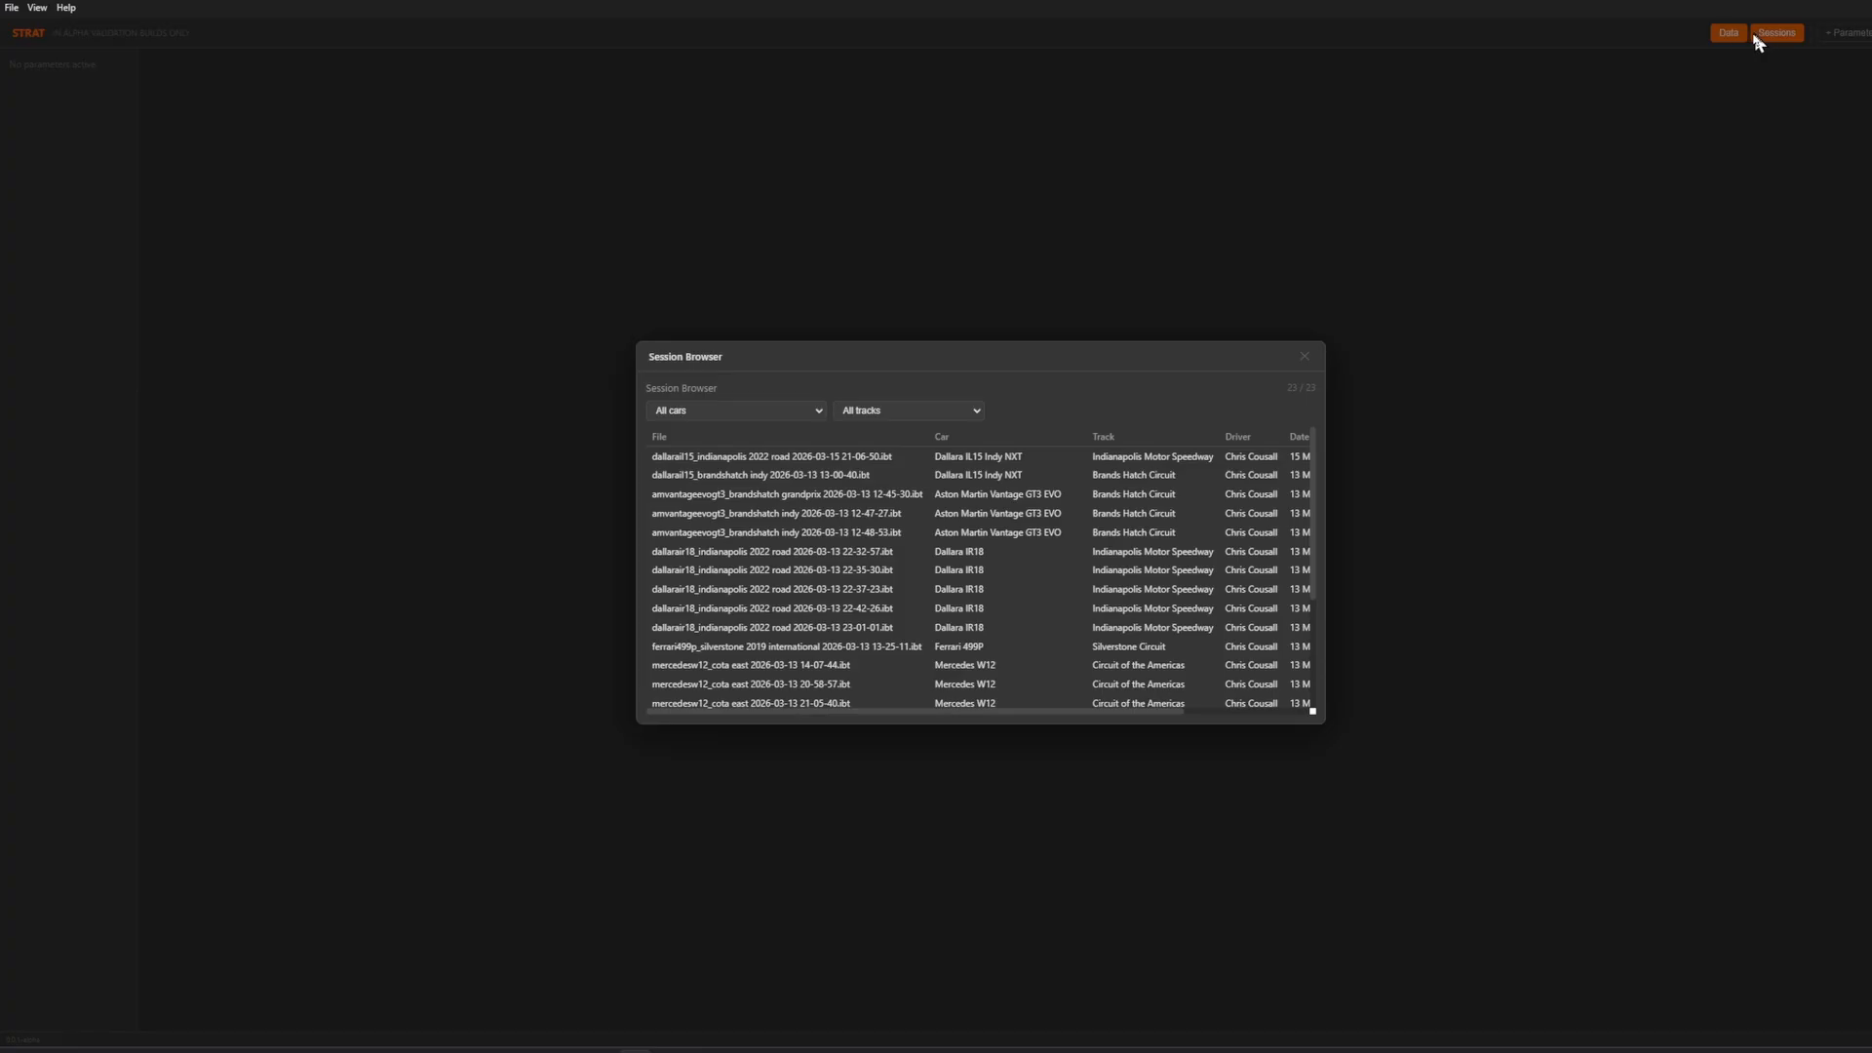
left_click(730, 477)
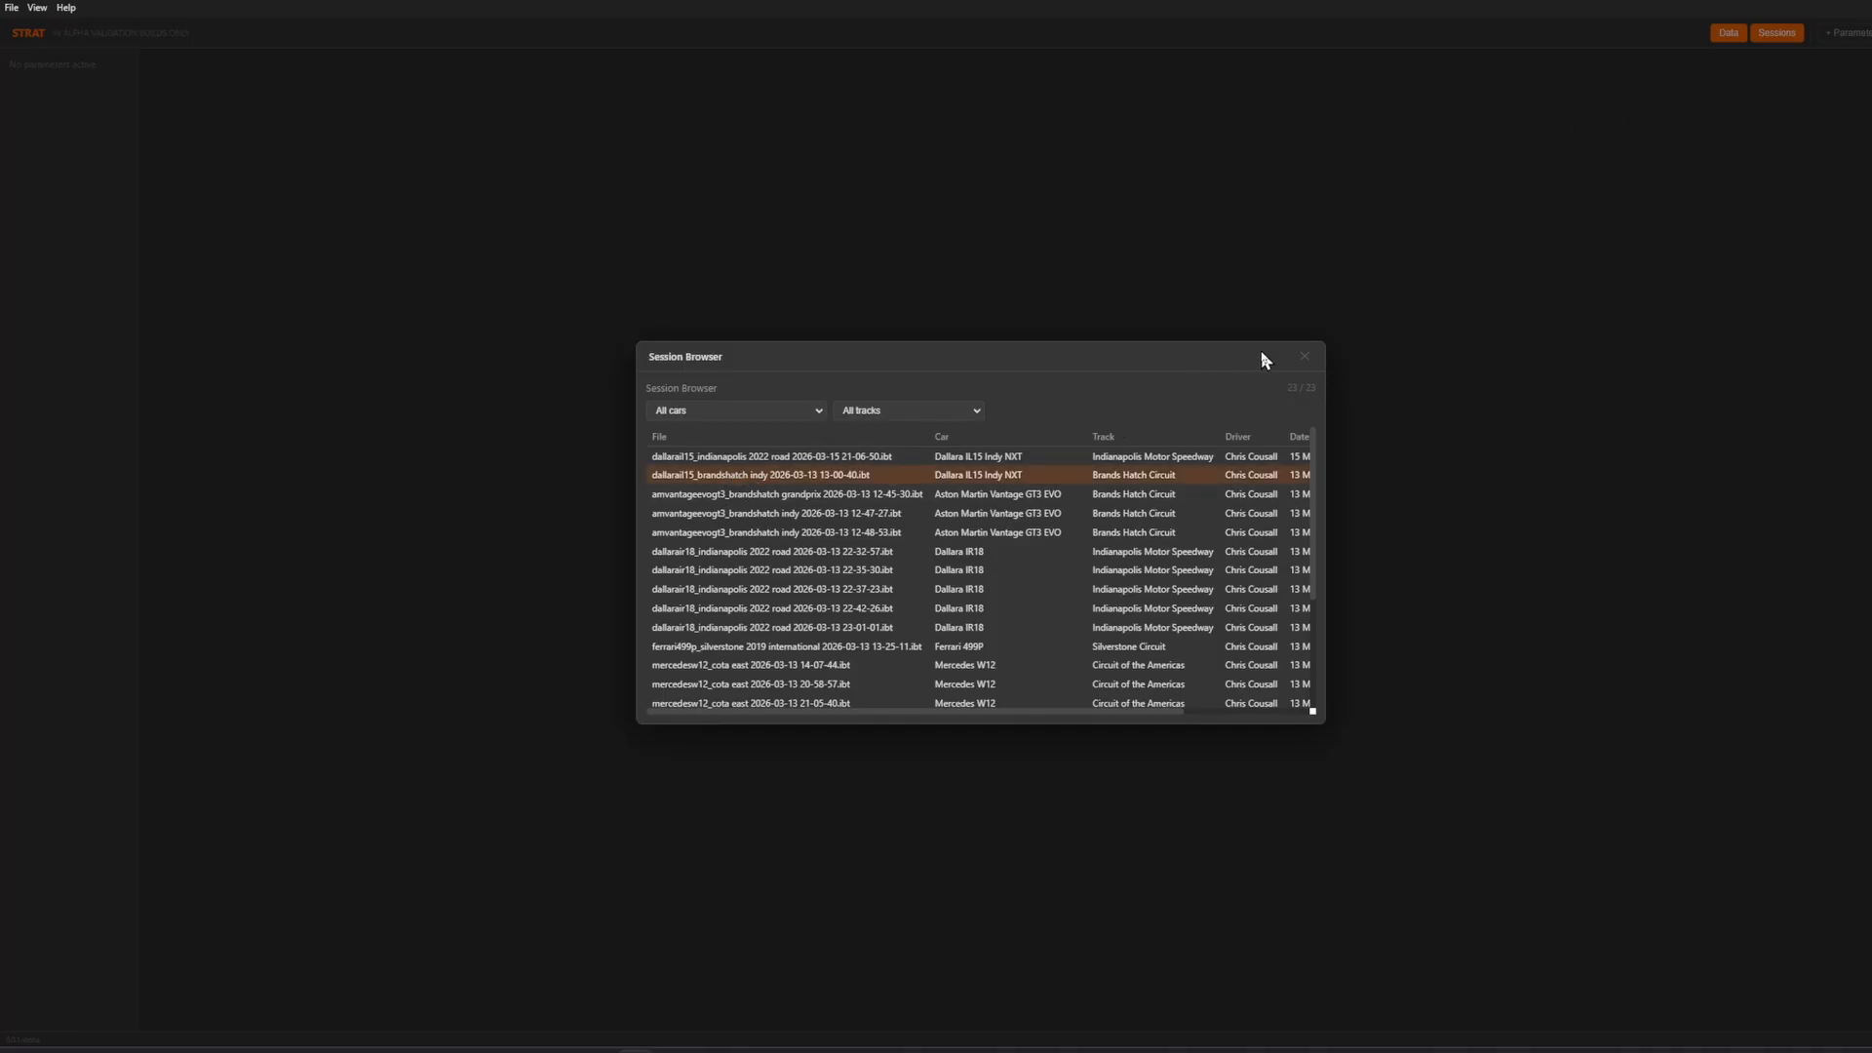
double_click(810, 477)
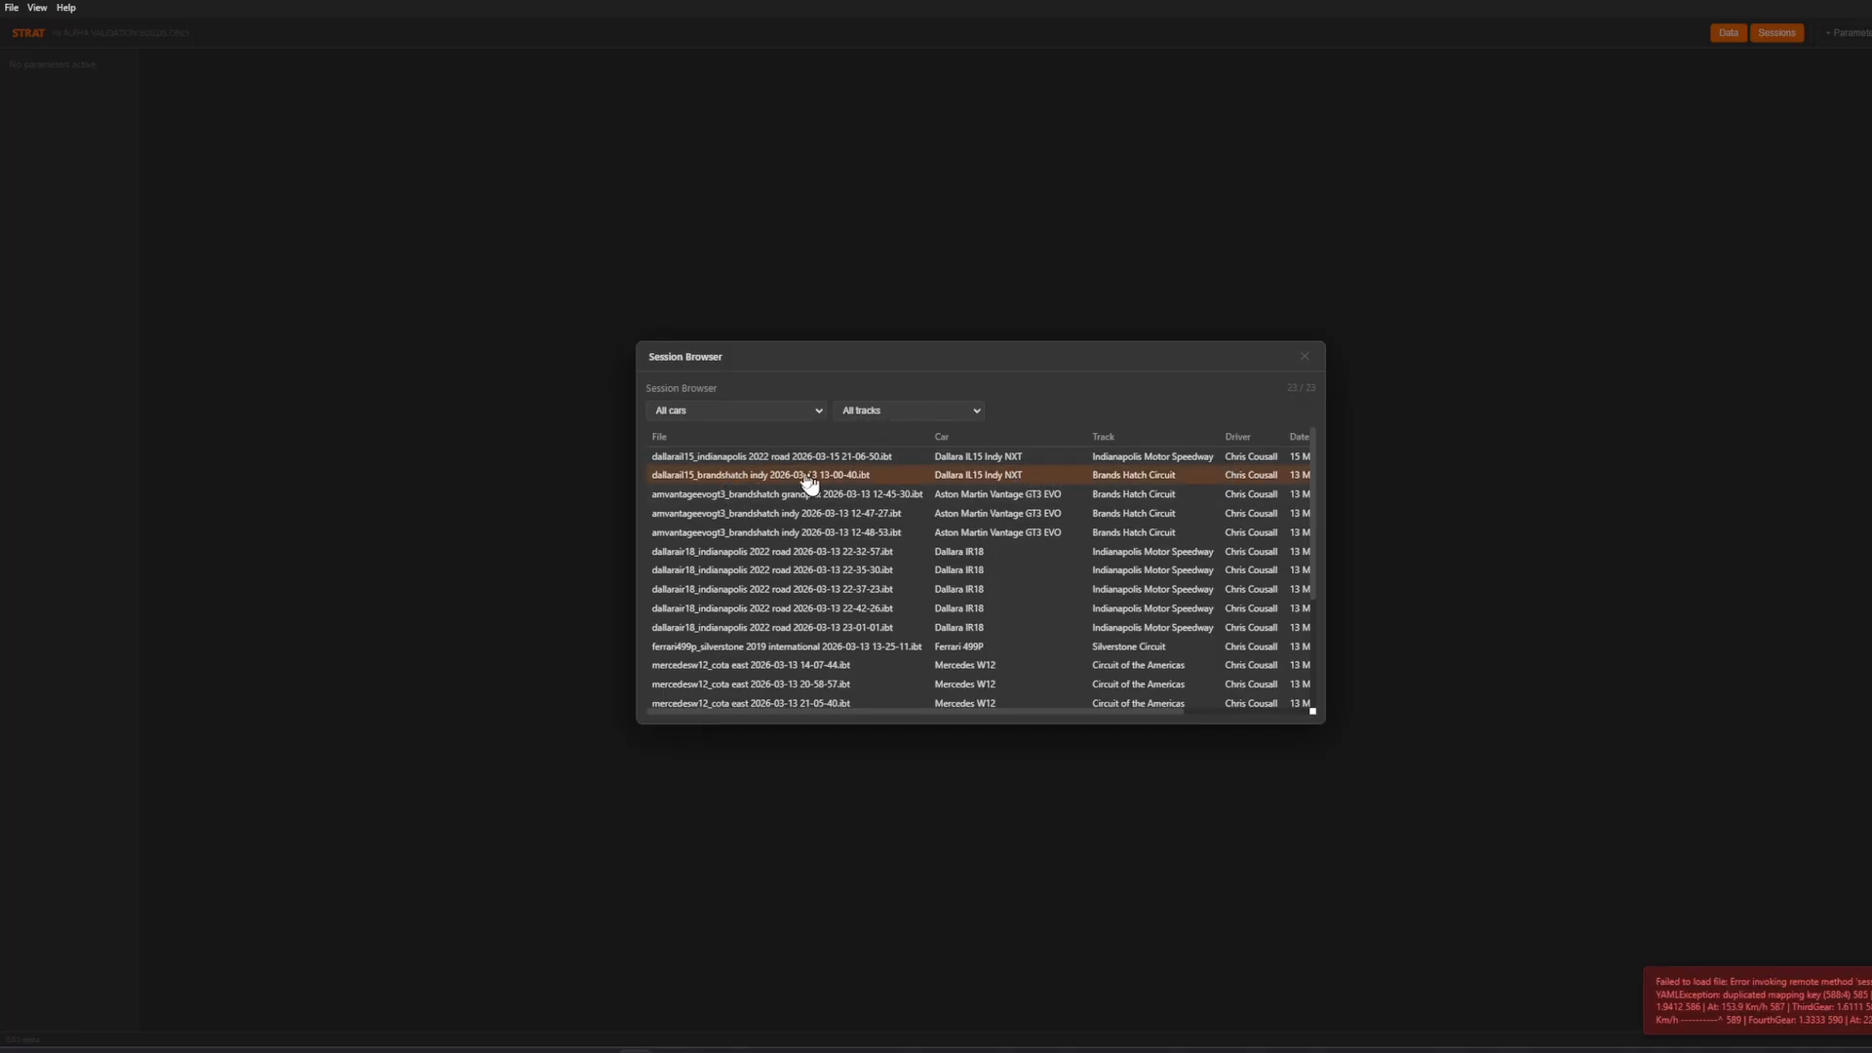
double_click(723, 553)
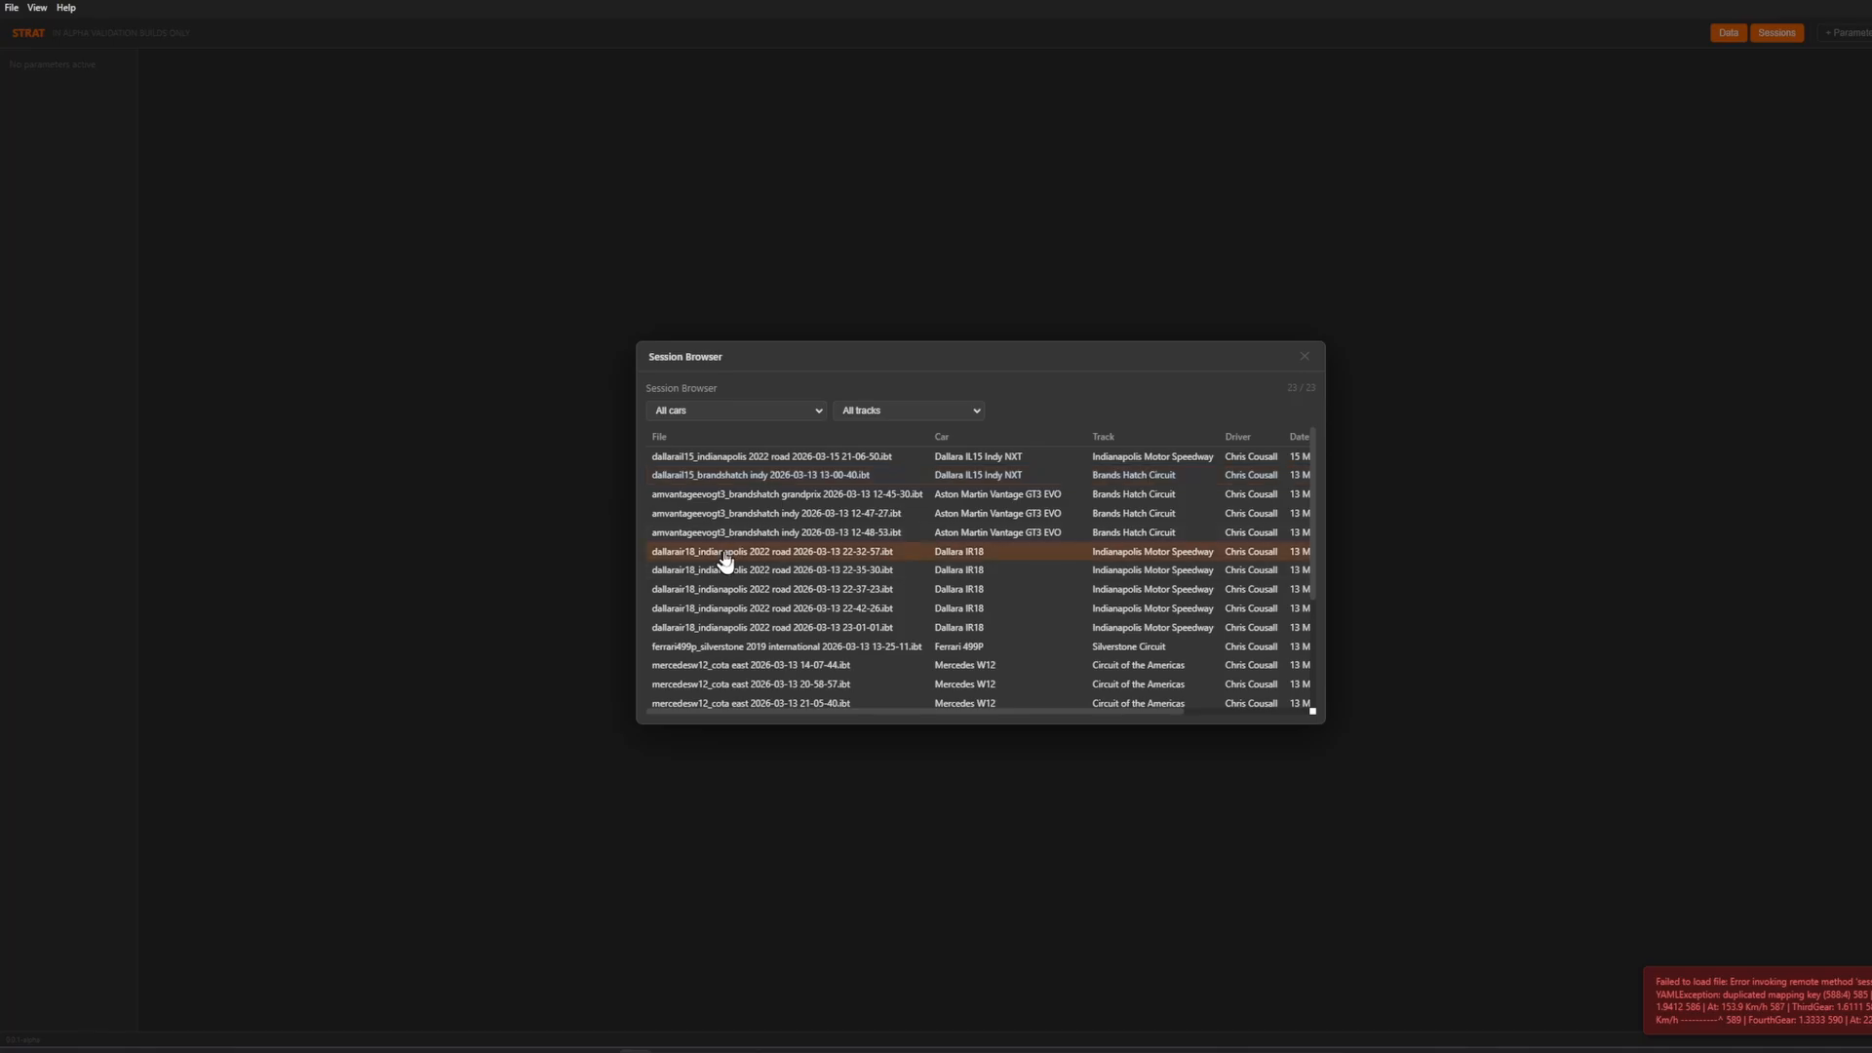
scroll(1410, 585, "up", 7)
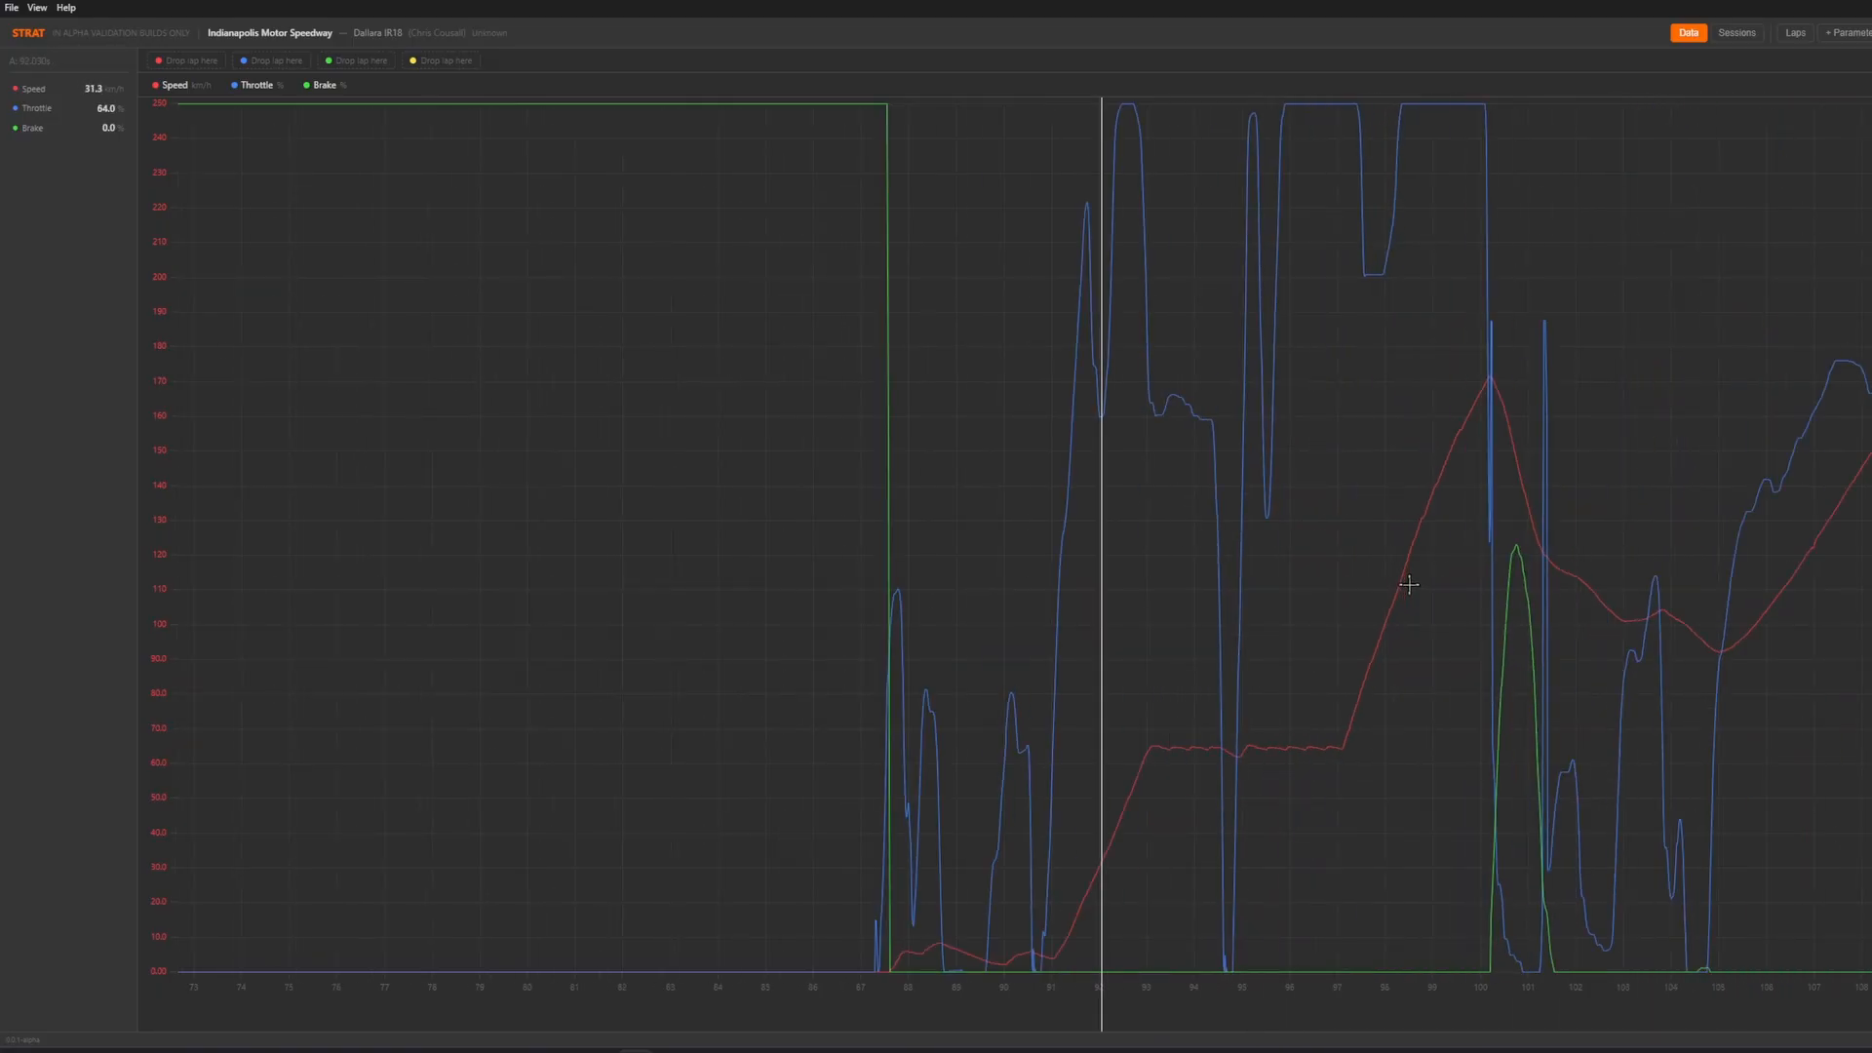
scroll(966, 565, "down", 5)
left_click(1169, 486)
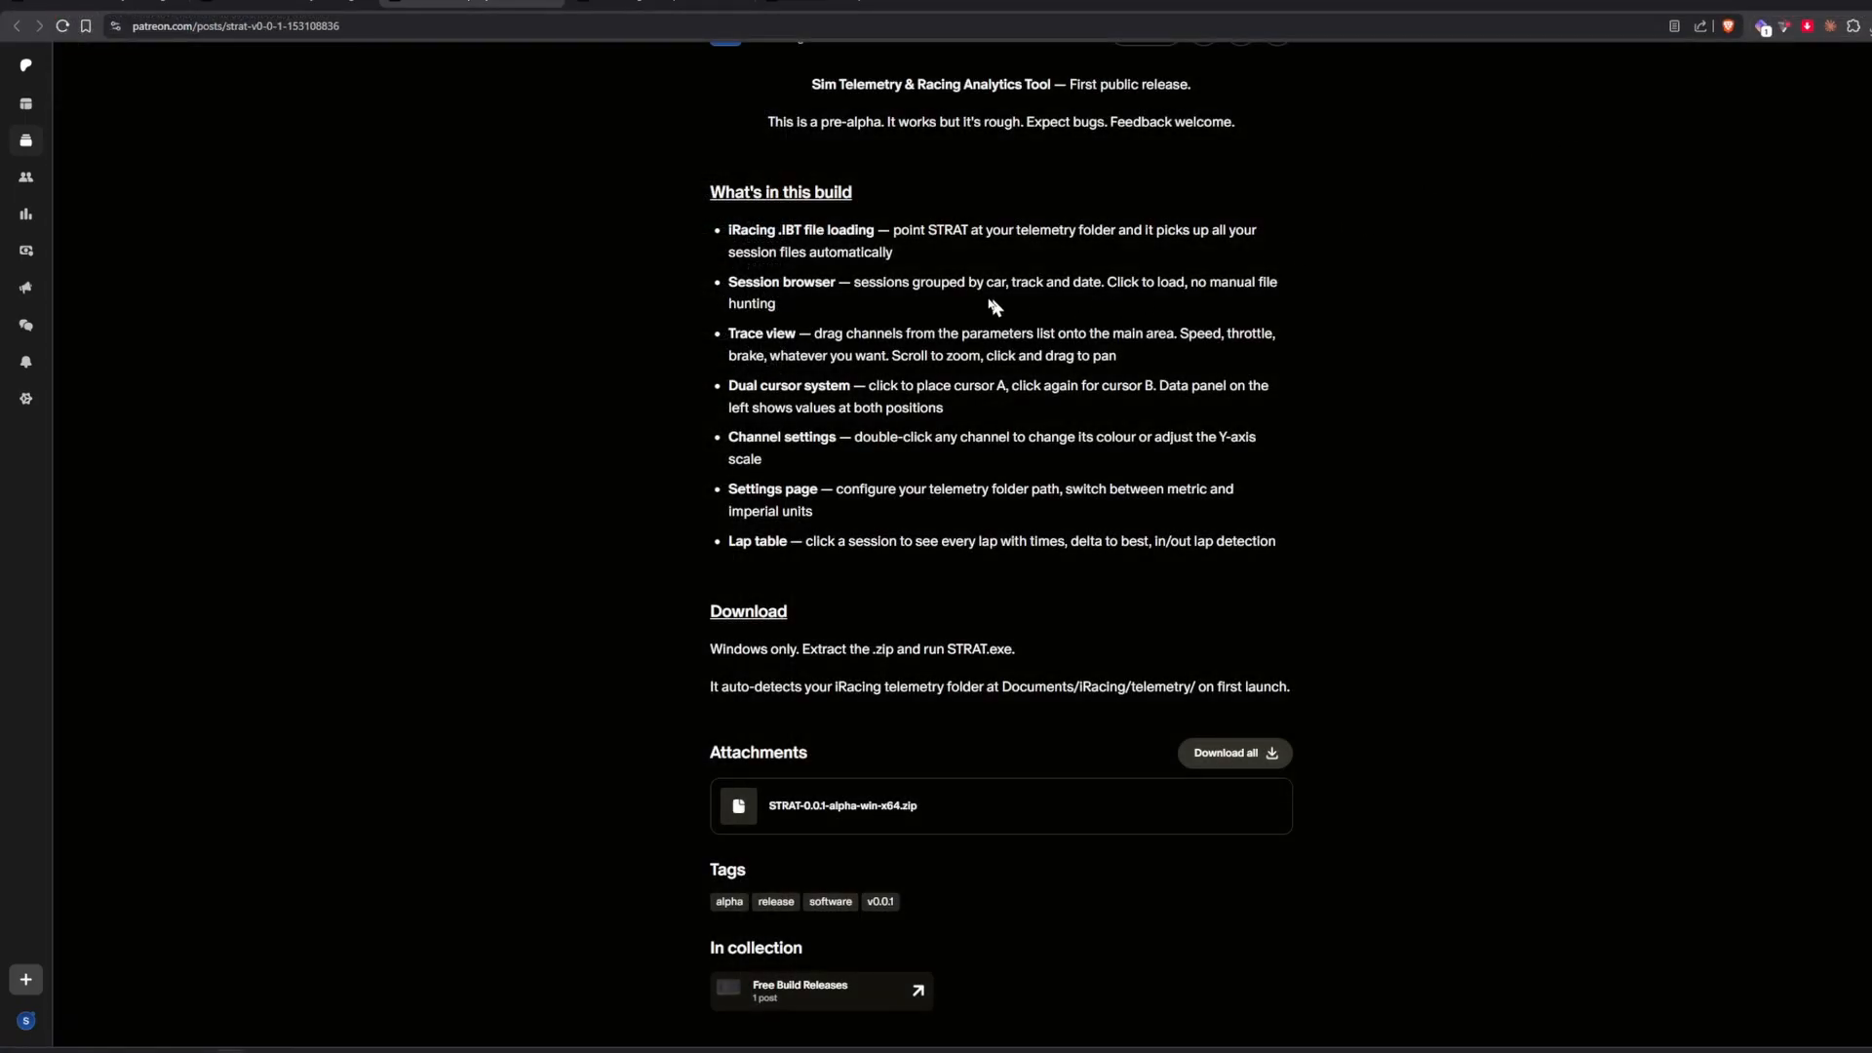
Switch back to the alpha post in the browser and return to the STRAT Patreon home page to view its recent posts.
scroll(995, 305, "up", 5)
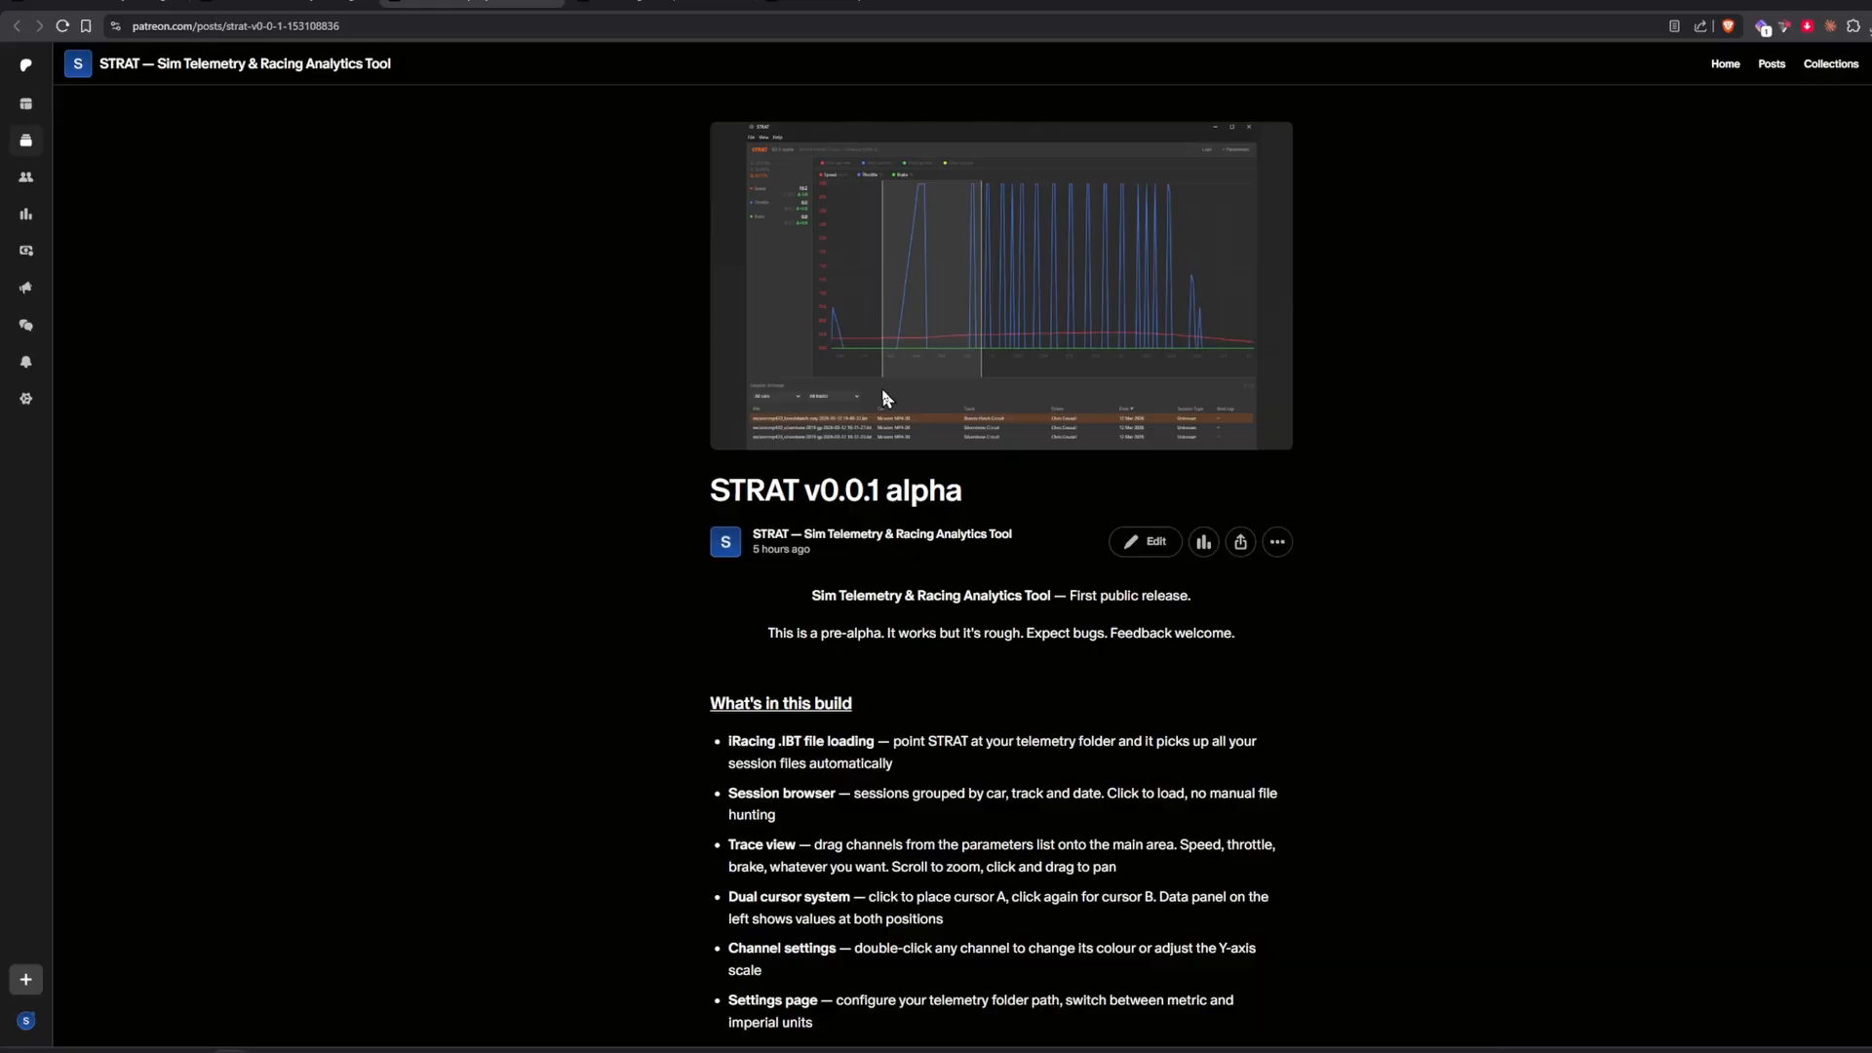
left_click(209, 65)
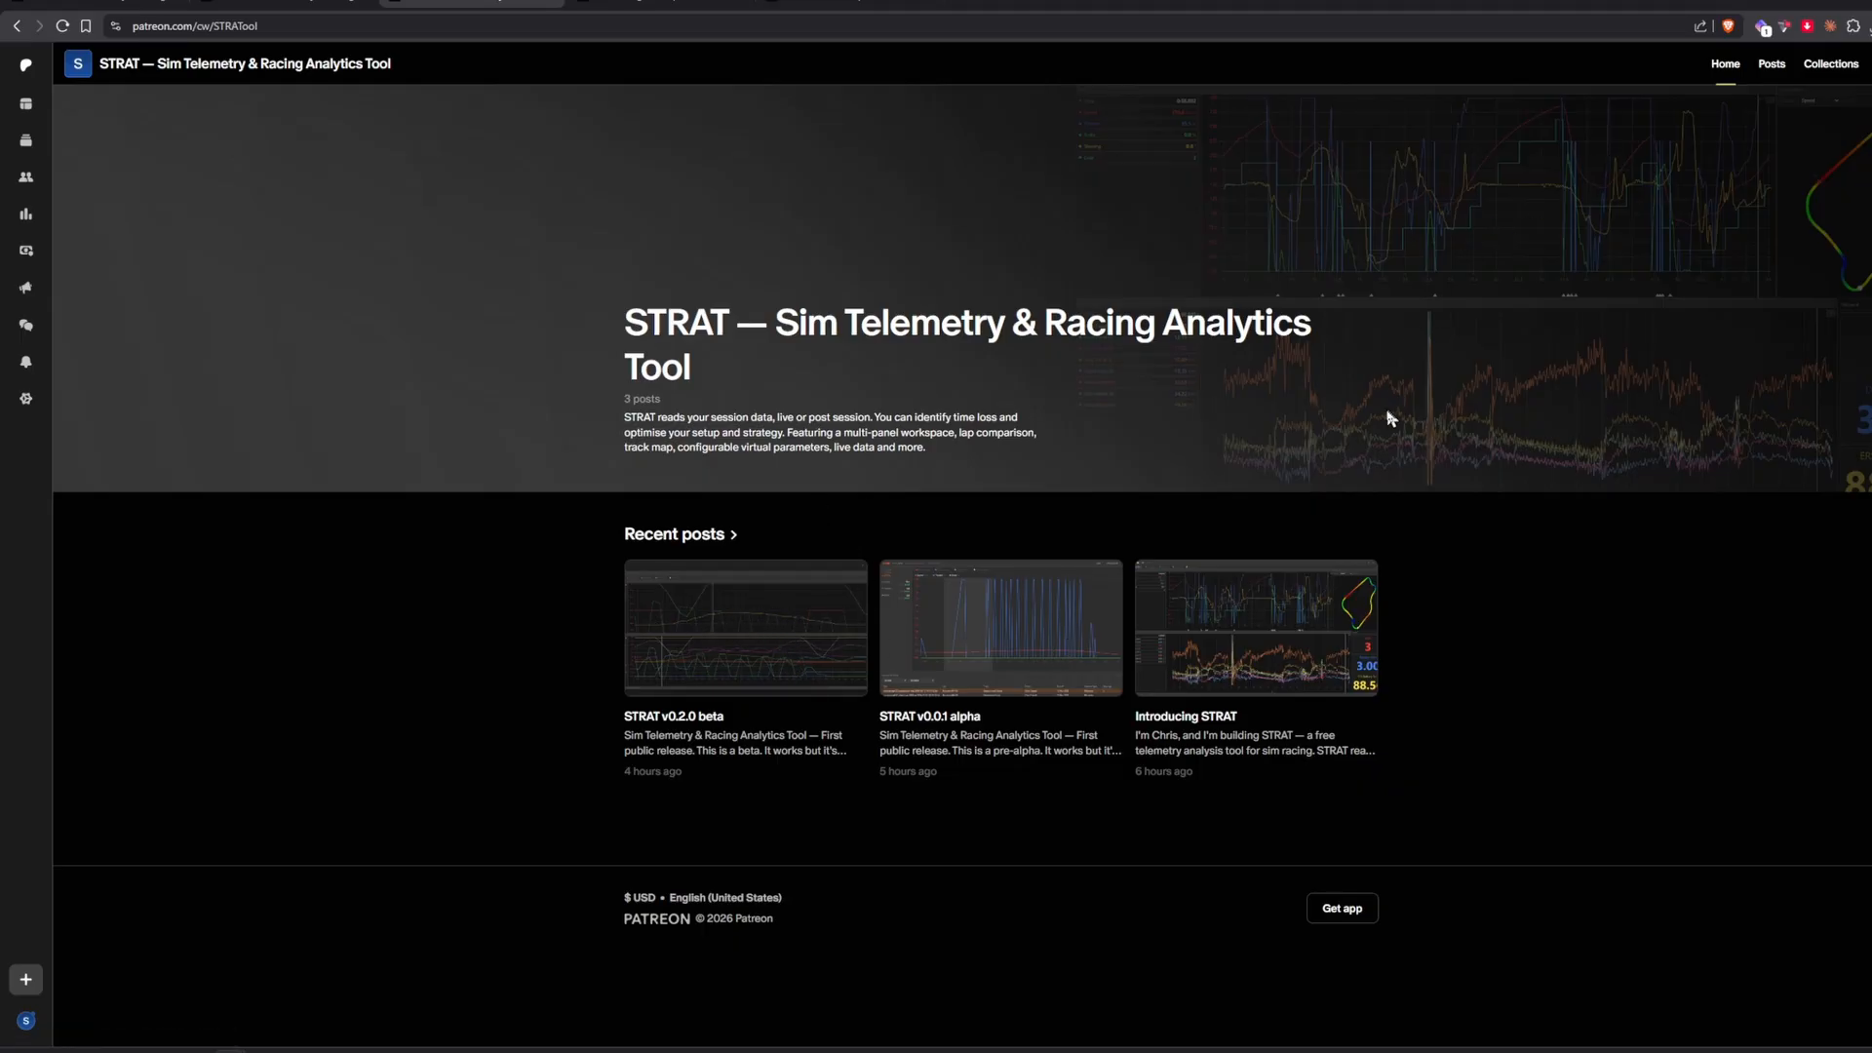
scroll(744, 576, "down", 1)
scroll(698, 601, "up", 1)
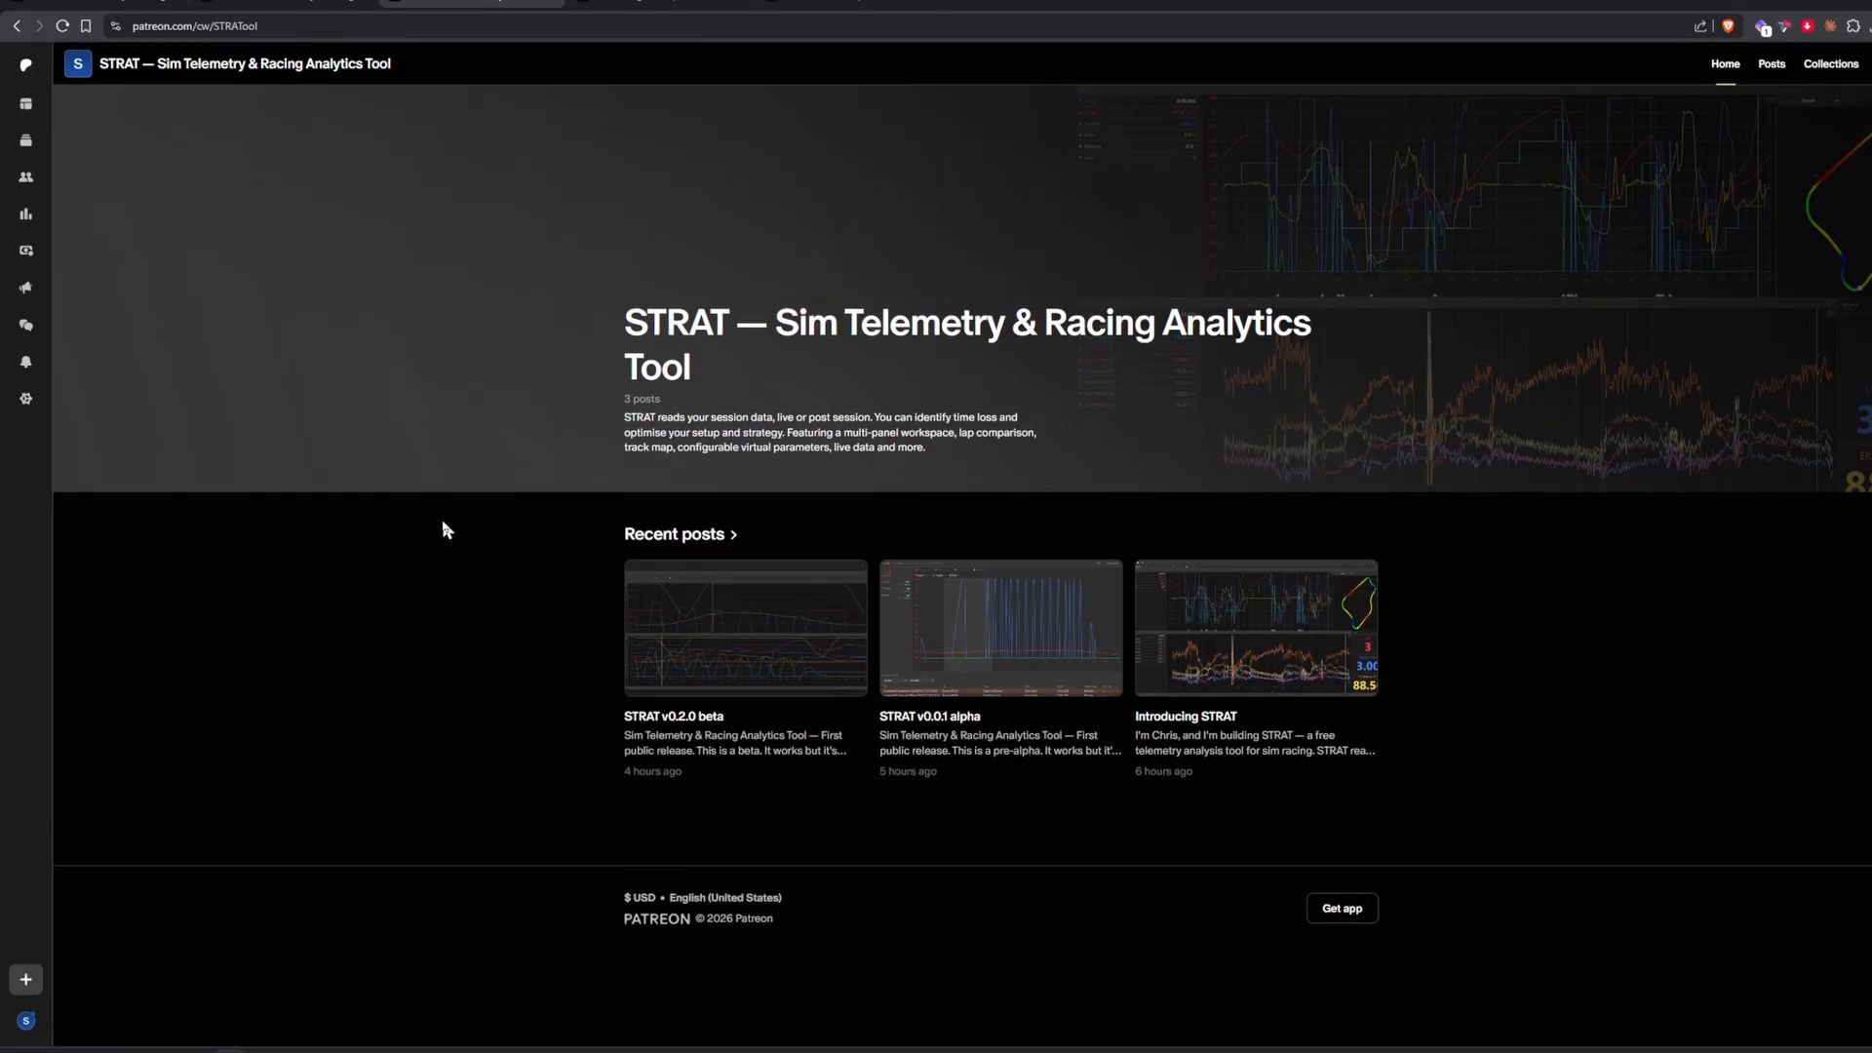